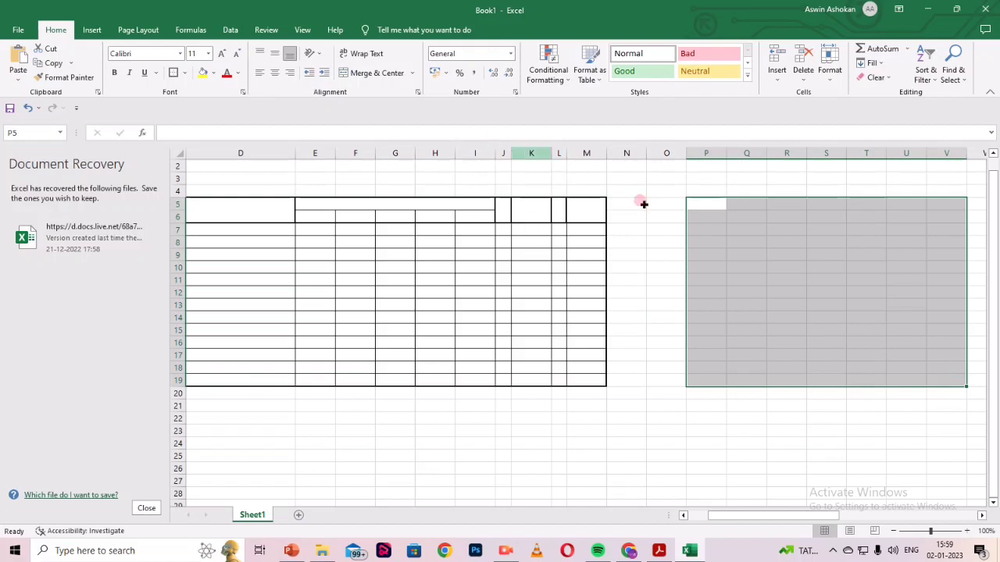
left_click(350, 73)
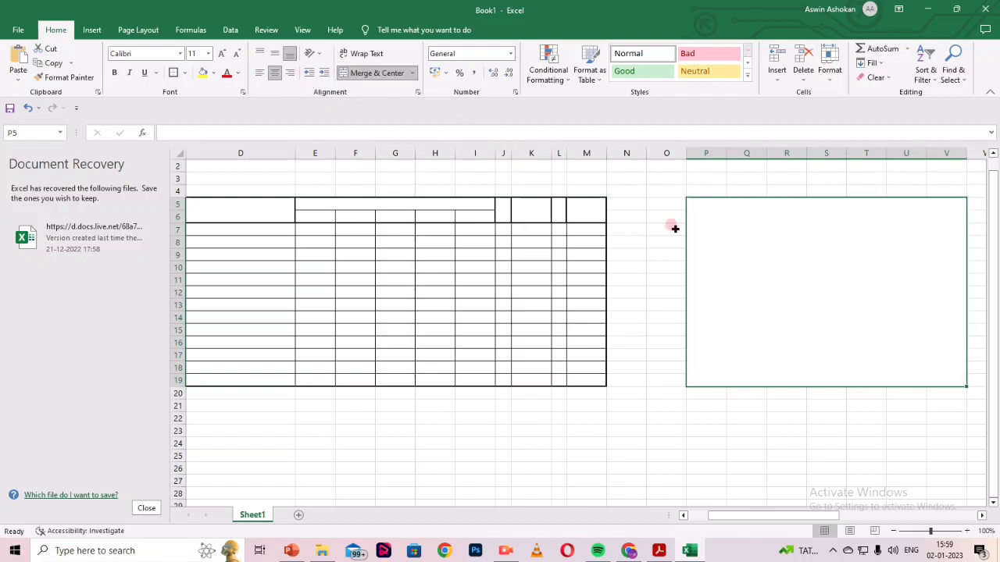
key("ctrl+v")
left_click(484, 310)
left_click(503, 310)
left_click(664, 281)
key("ctrl+z")
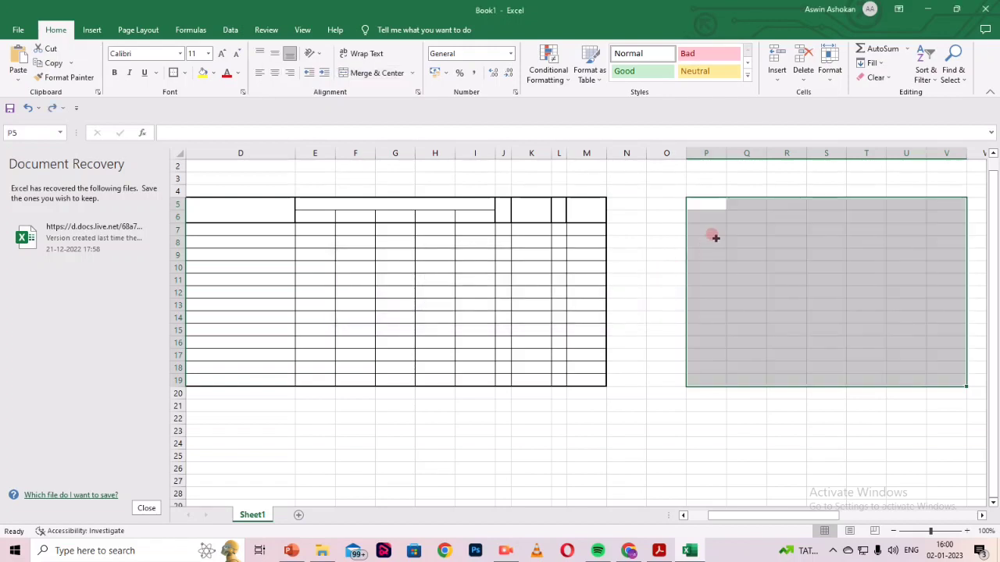
Paste the copied list of transactions (a) to (g) down column P, starting at cell P5.
left_click(711, 204)
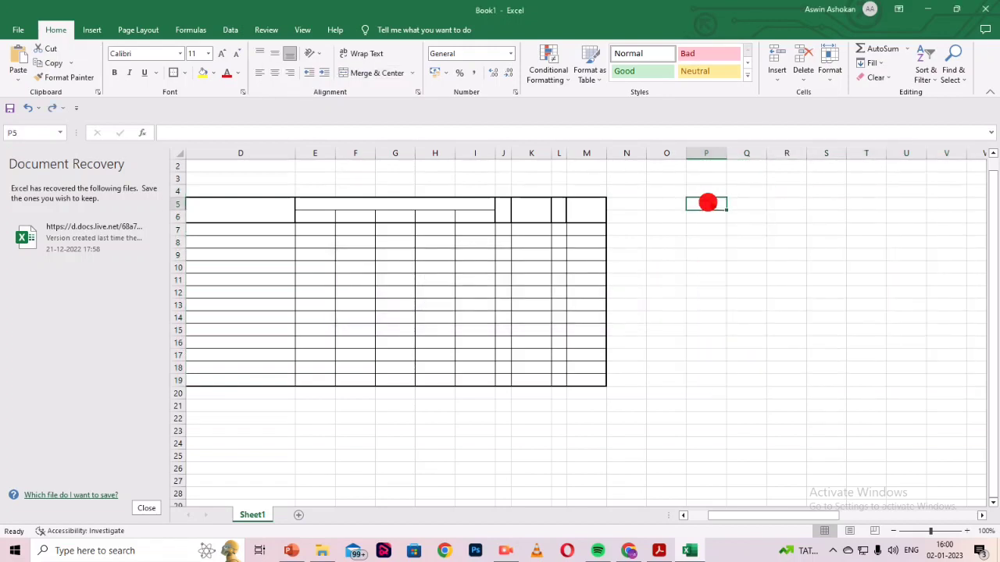
key("ctrl+c")
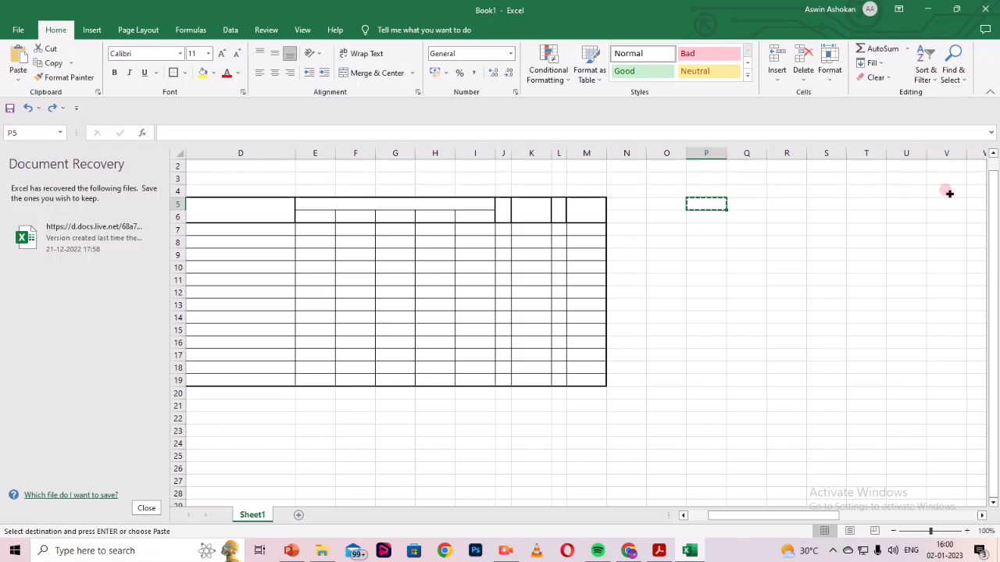
key("Escape")
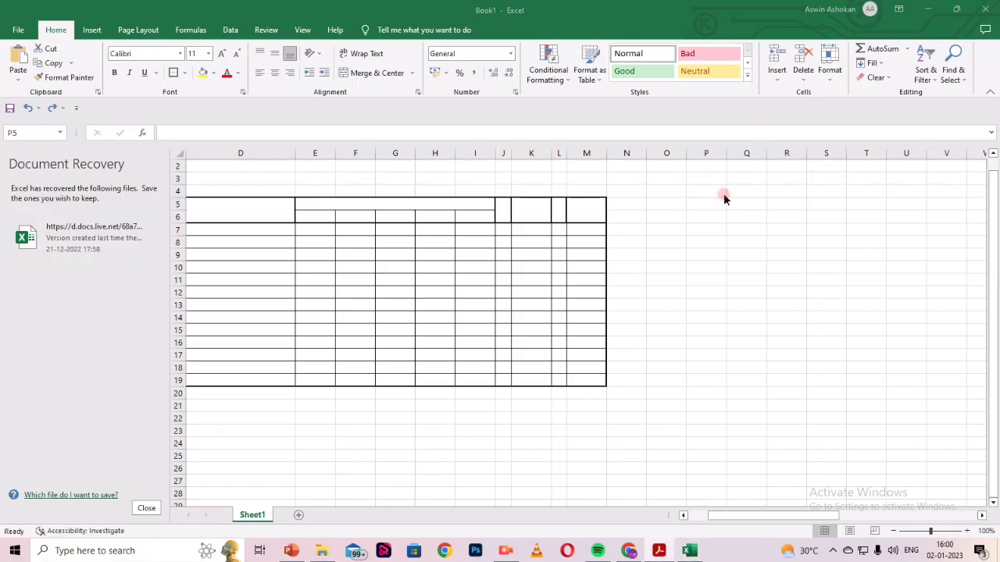
left_click(714, 204)
key("ctrl+v")
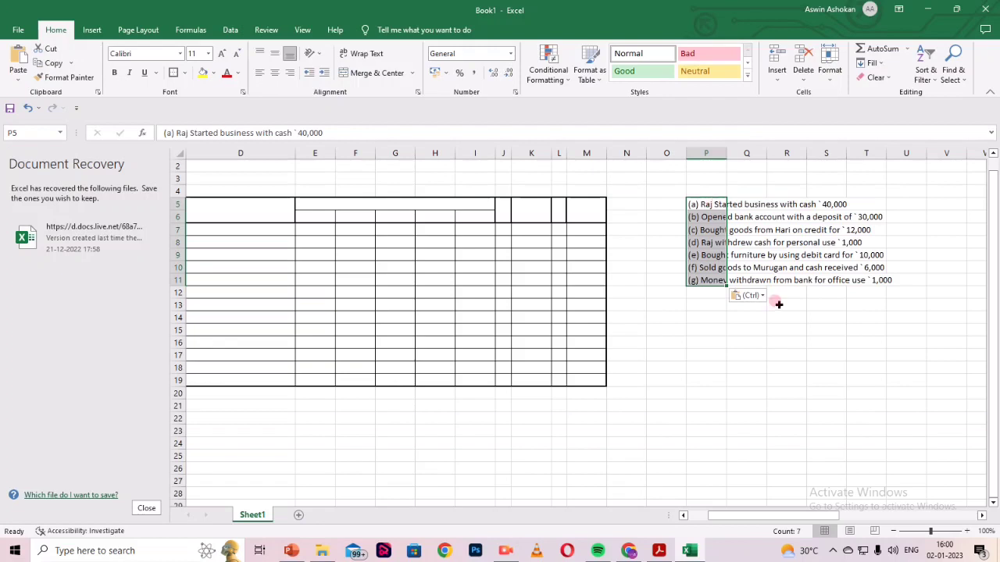
left_click(774, 313)
left_click_drag(808, 515, 808, 518)
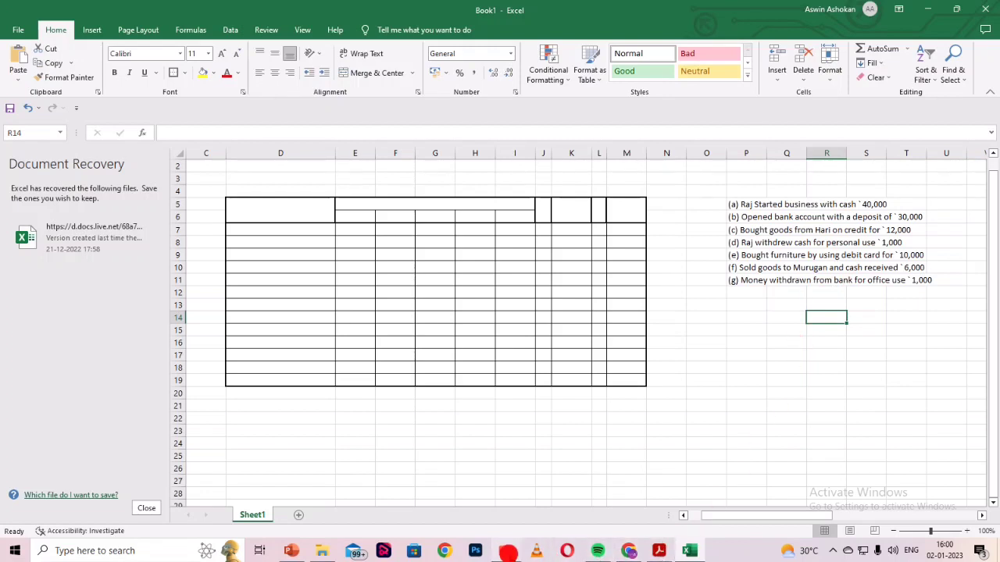
Enter the question number 2) in cell O5 beside the first transaction.
left_click(506, 551)
left_click(690, 206)
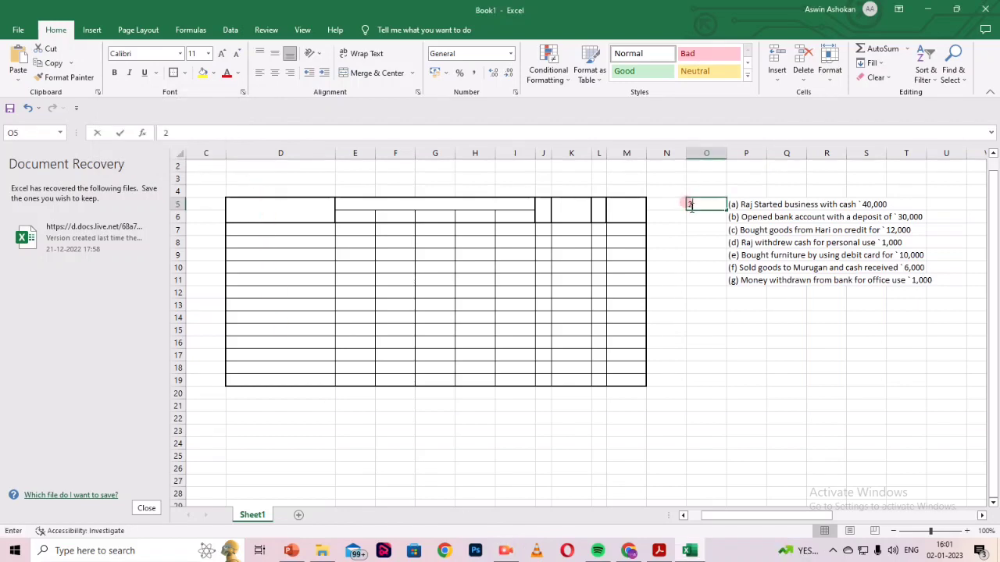
type("2")
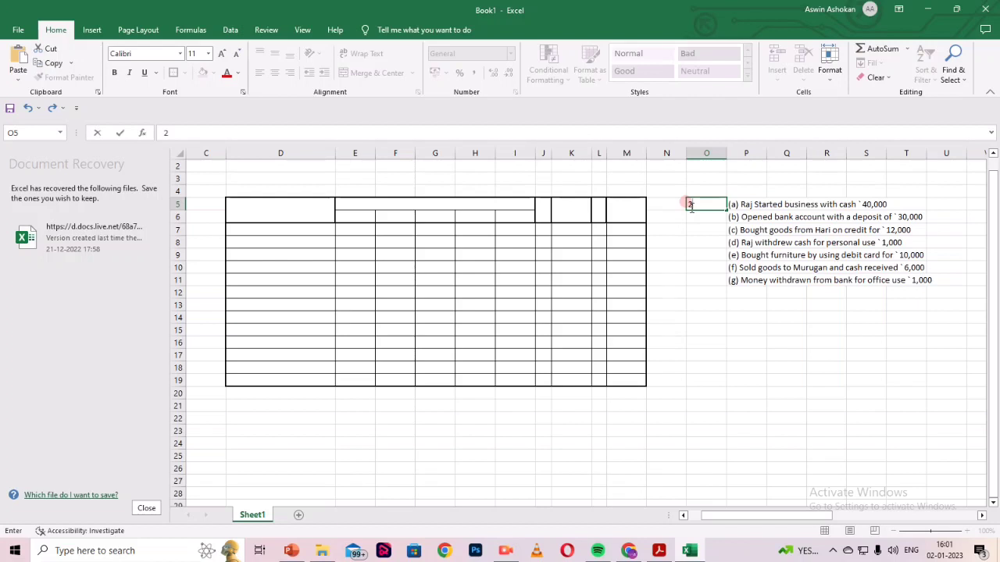
left_click(756, 341)
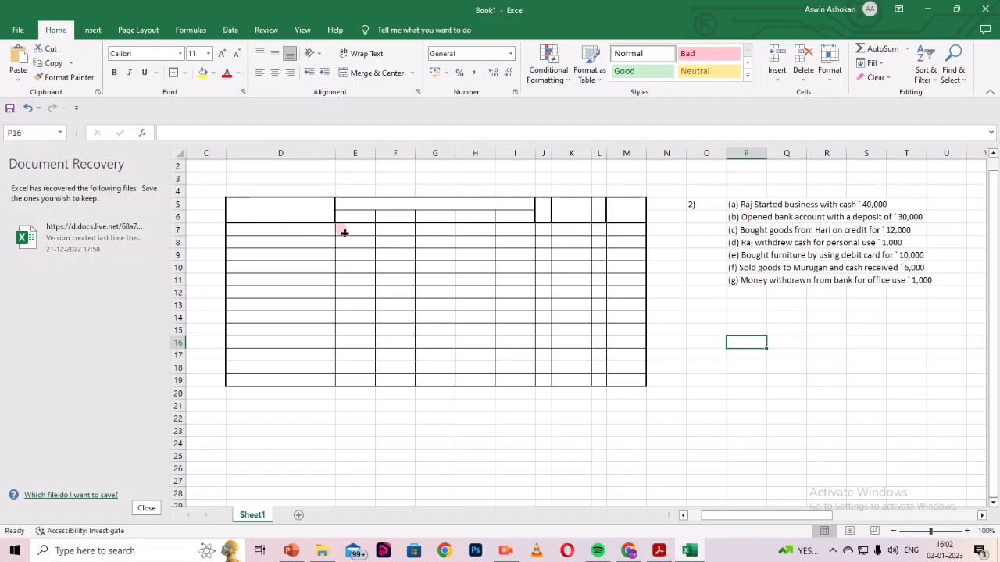
Enter the table headings TRANSACTION in merged cell D5 and ASSETS in the merged cell starting at E5.
left_click(297, 216)
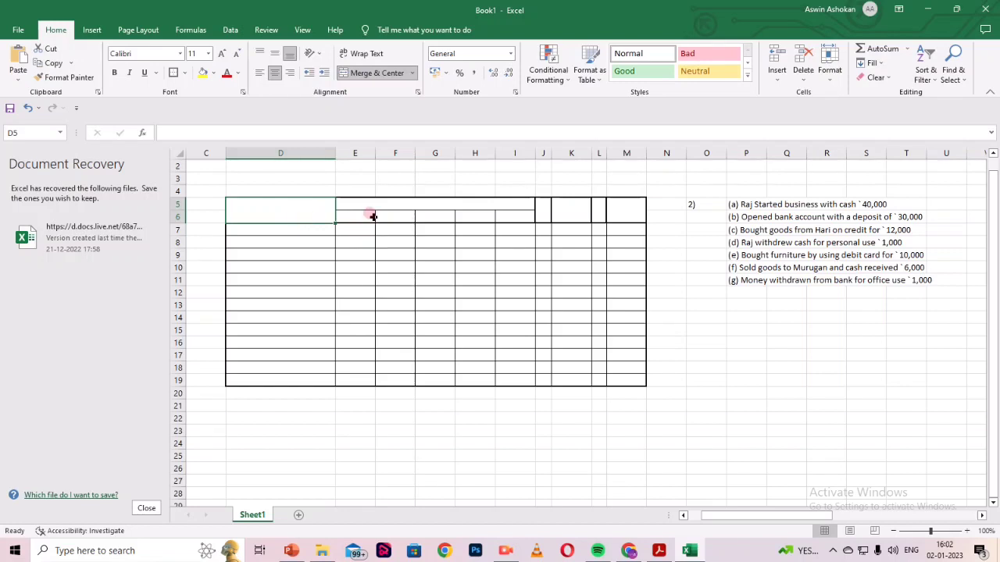
left_click(419, 199)
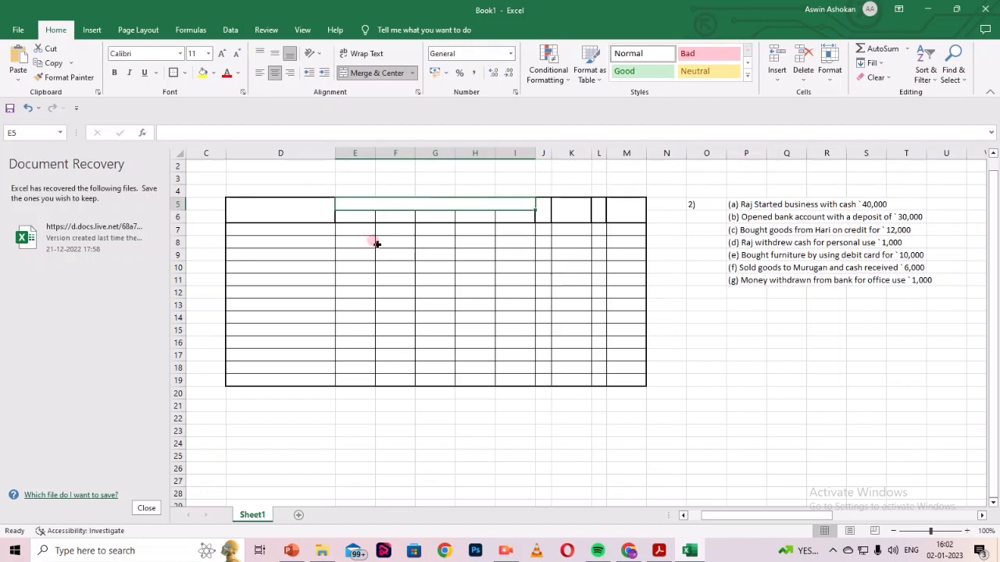
left_click(288, 208)
type("TR")
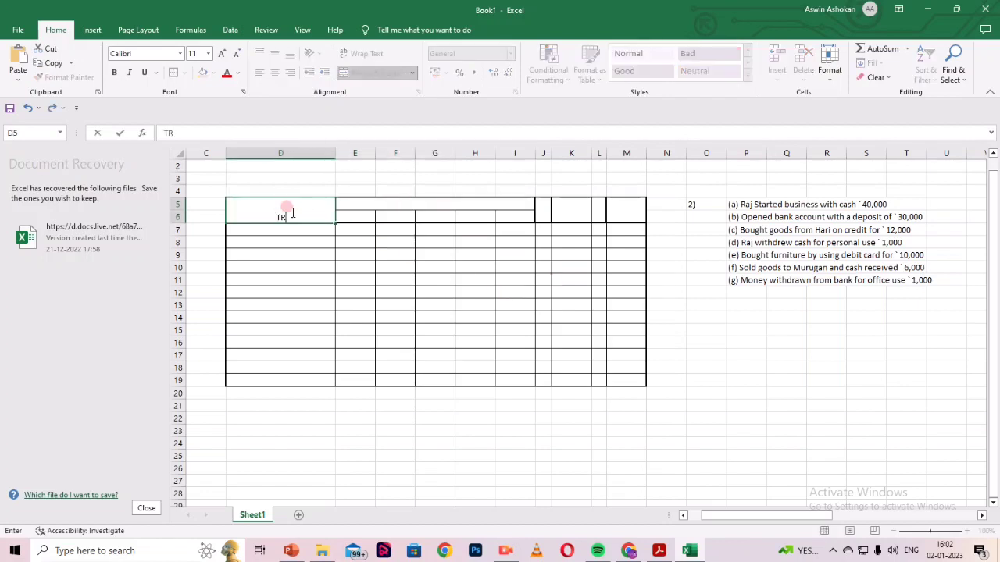
type("ANSACTION")
key("Tab")
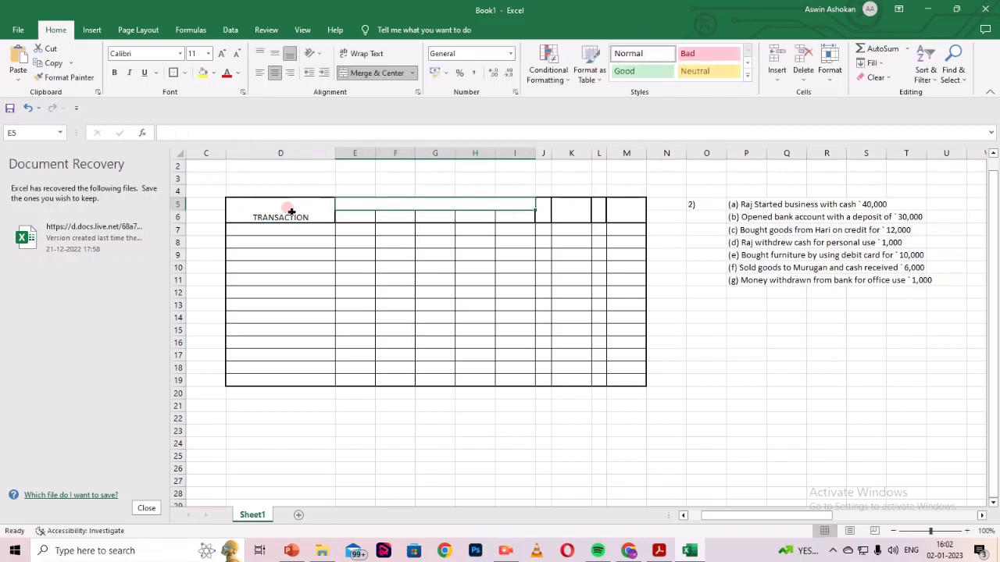
type("ASSETS")
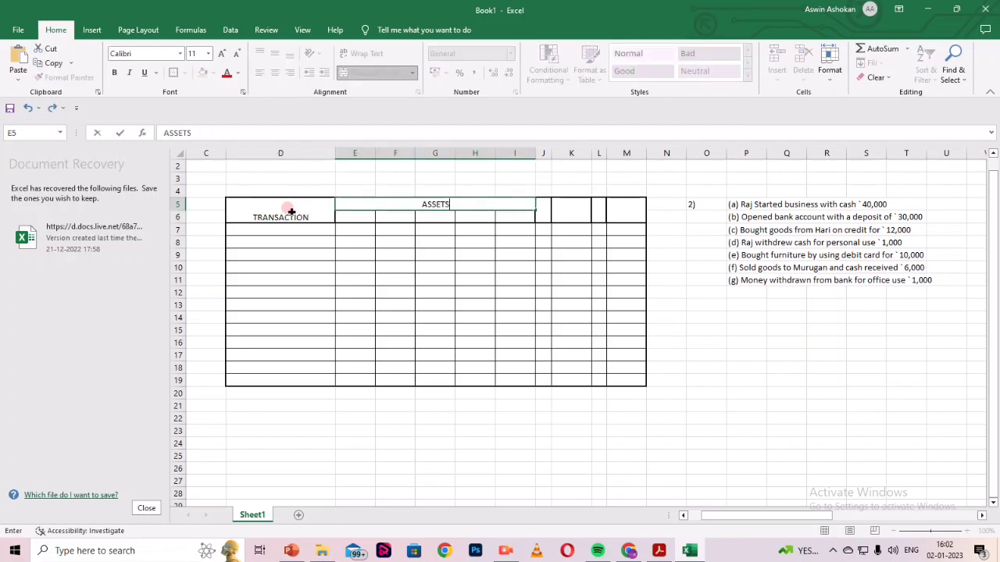
Enter the asset subheadings CASH in E6, STOCK in F6 and DEBTORS in G6.
left_click(290, 211)
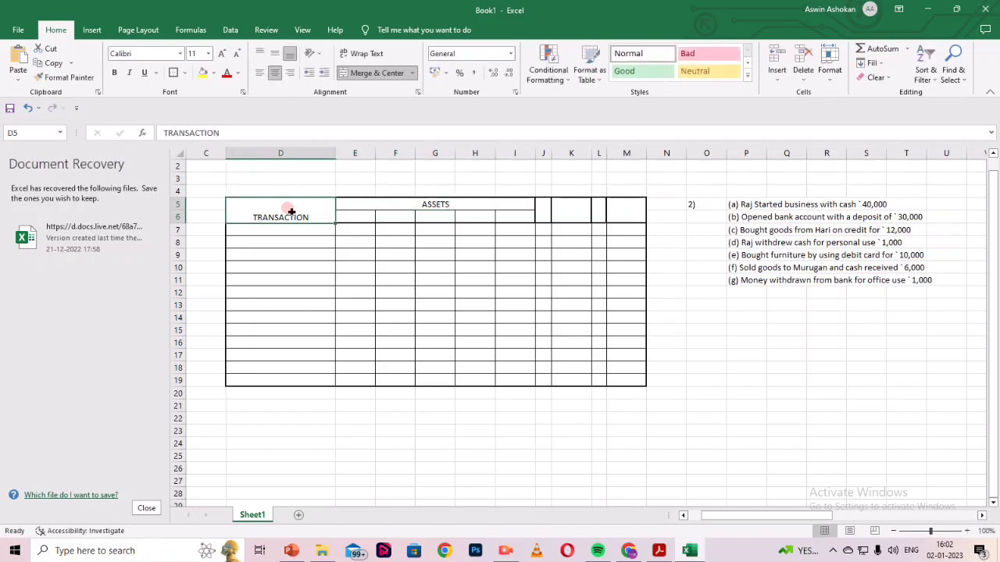
key("Down")
key("Up")
key("Right")
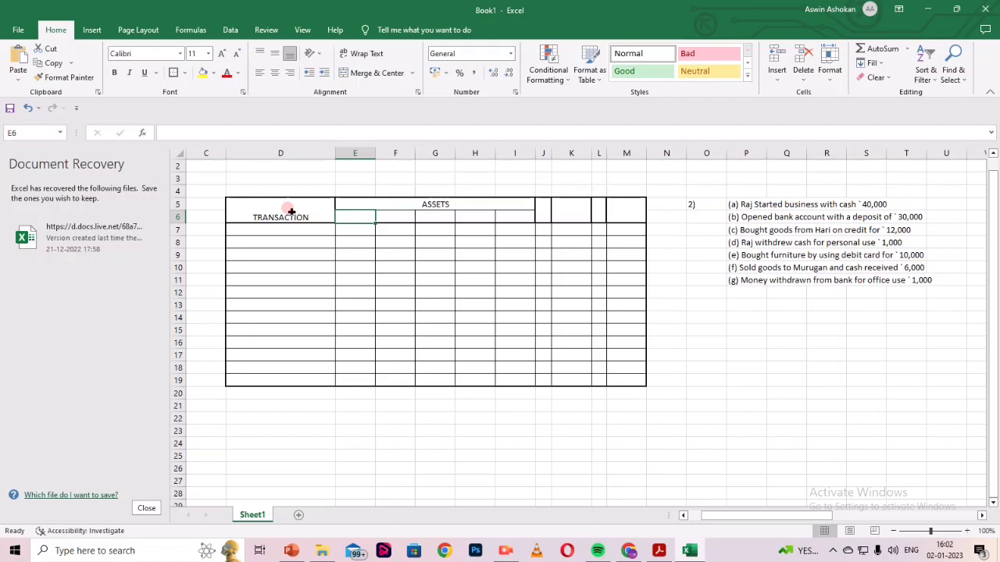
type("CASH")
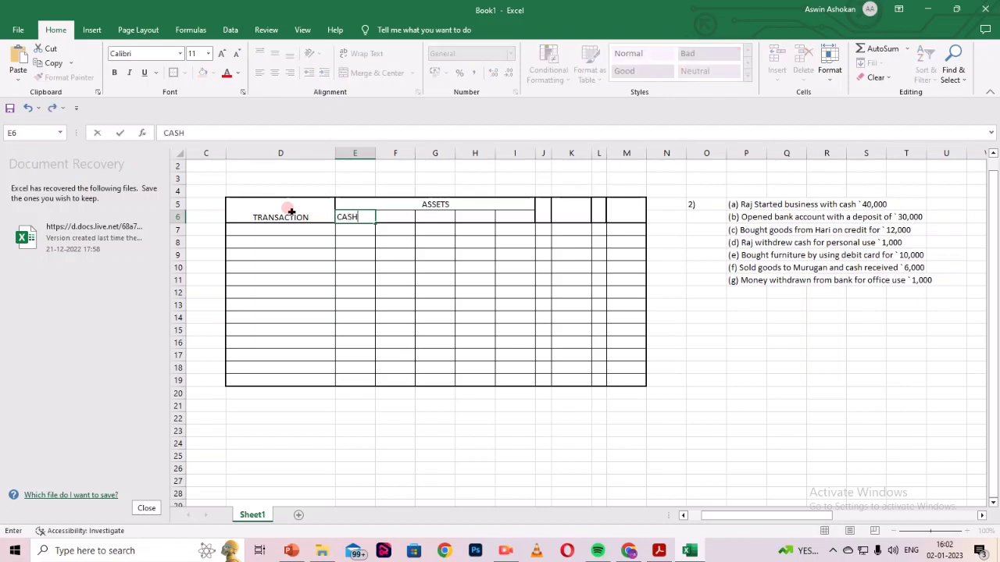
key("Tab")
type("BANK")
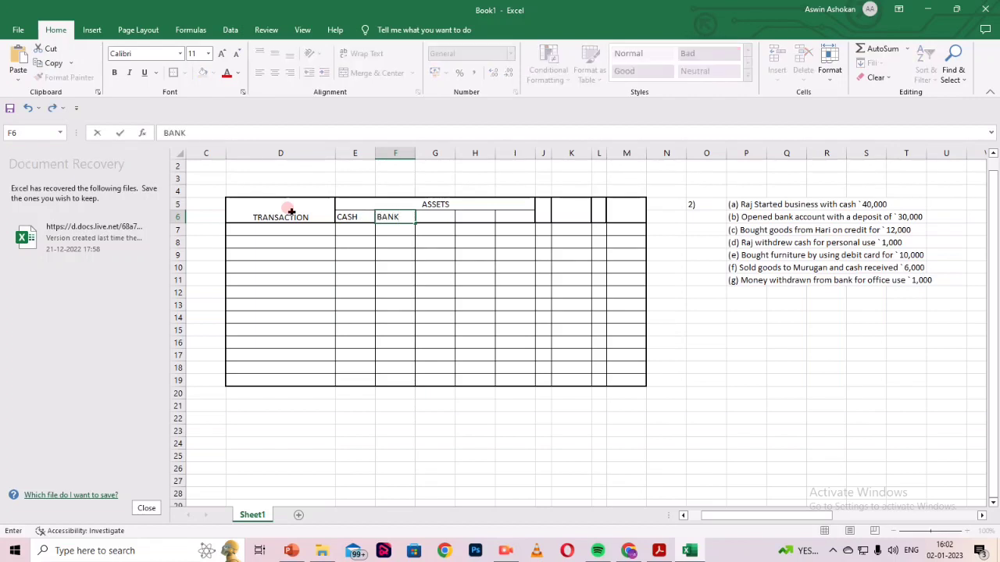
key("BackSpace")
key("BackSpace")
key("BackSpace")
key("BackSpace")
type("STOCK")
key("Tab")
type("DEBTORS")
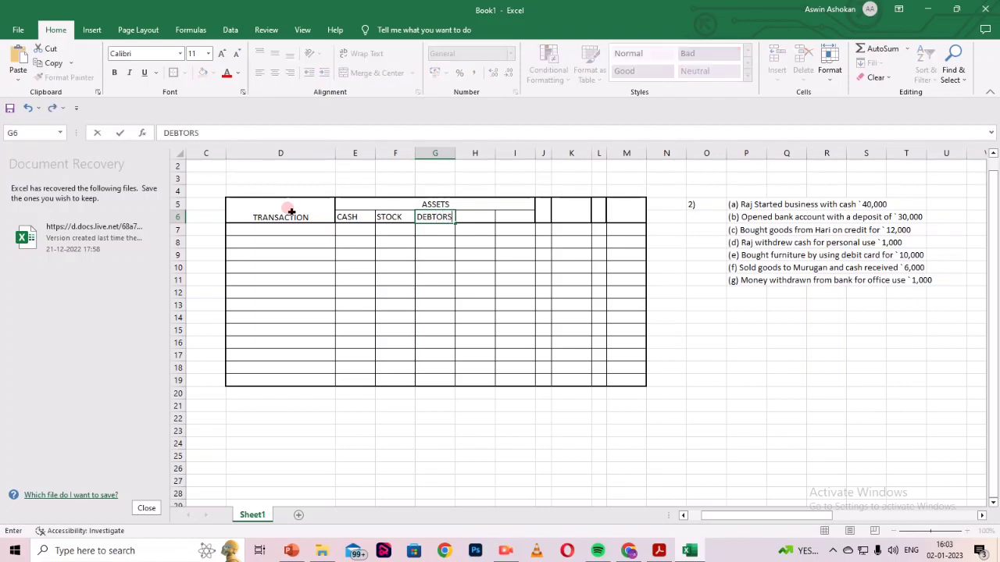
key("Left")
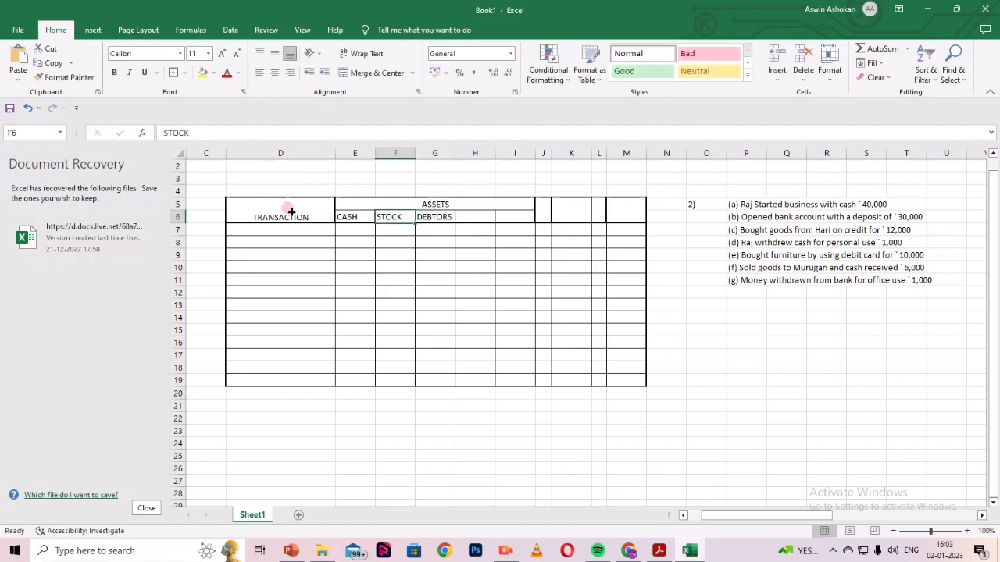
Enter the equation headings = in J5, CAPITAL in K5 and + in L5.
key("Right")
key("Right")
key("Right")
key("Right")
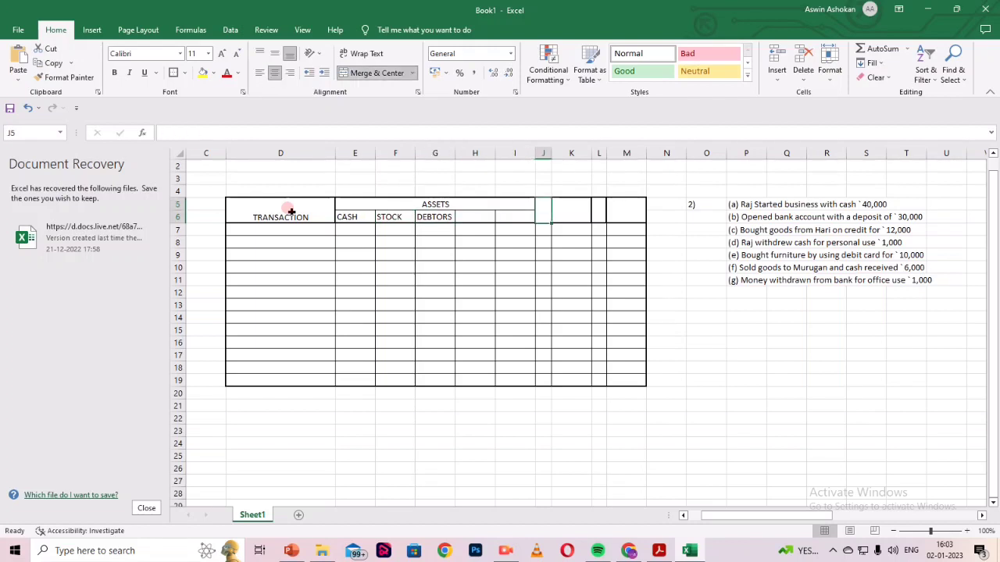
type("=")
key("Up")
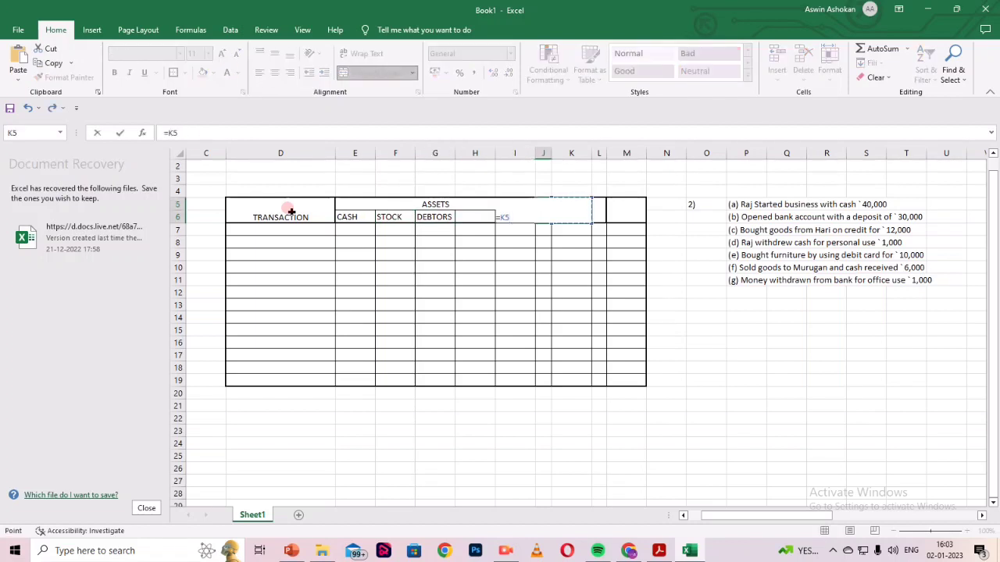
key("BackSpace")
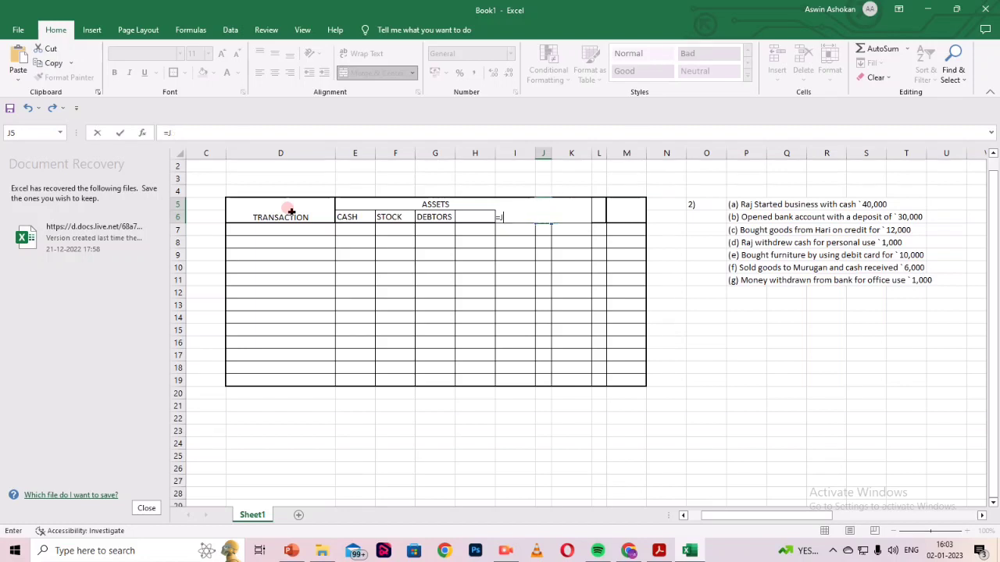
key("BackSpace")
key("Tab")
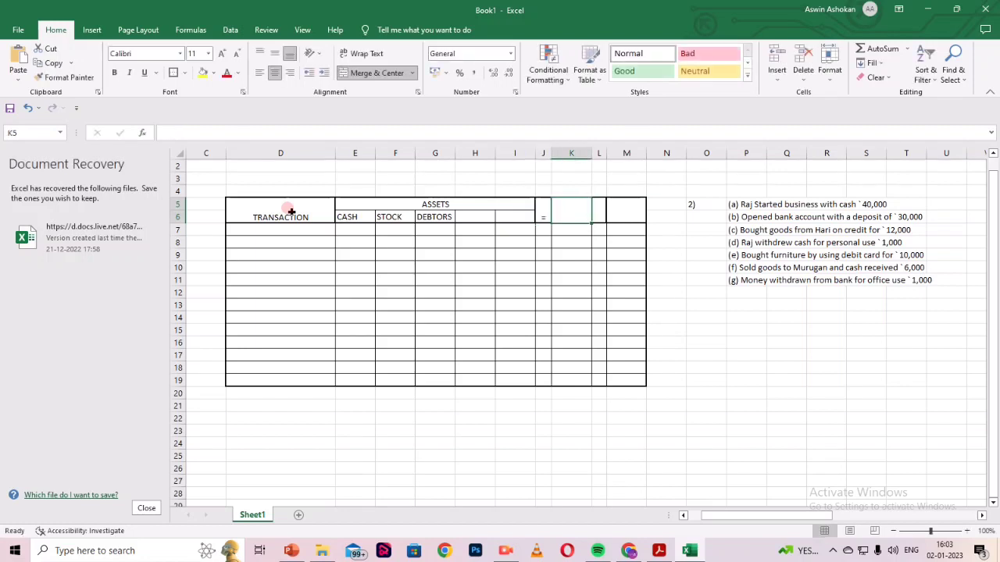
type("CAPITAL")
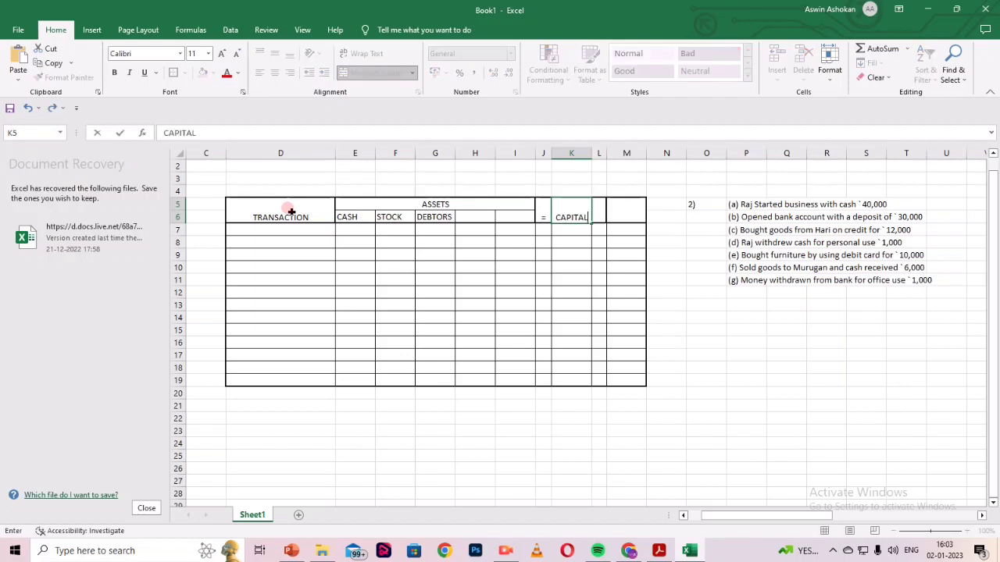
key("Tab")
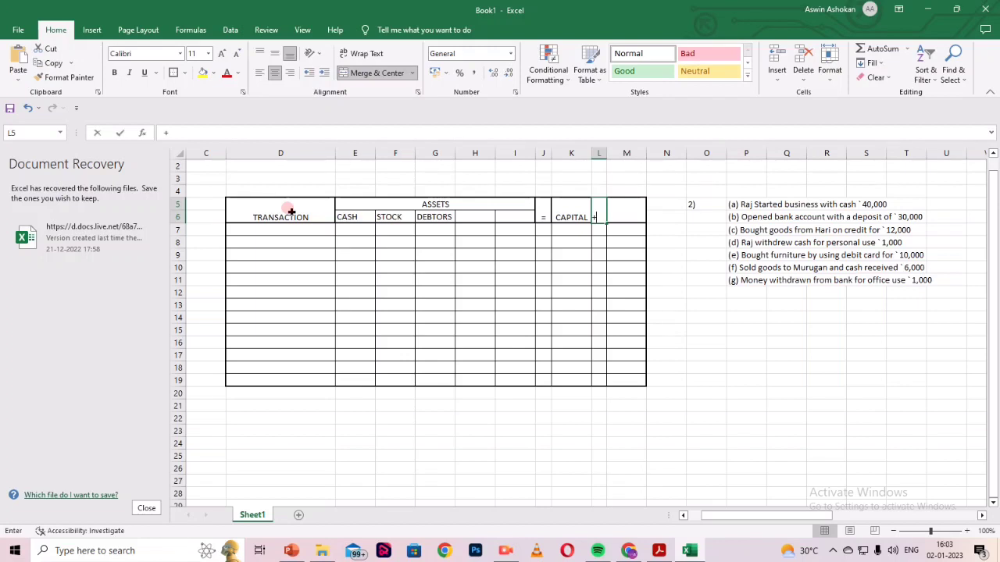
type("+")
key("Tab")
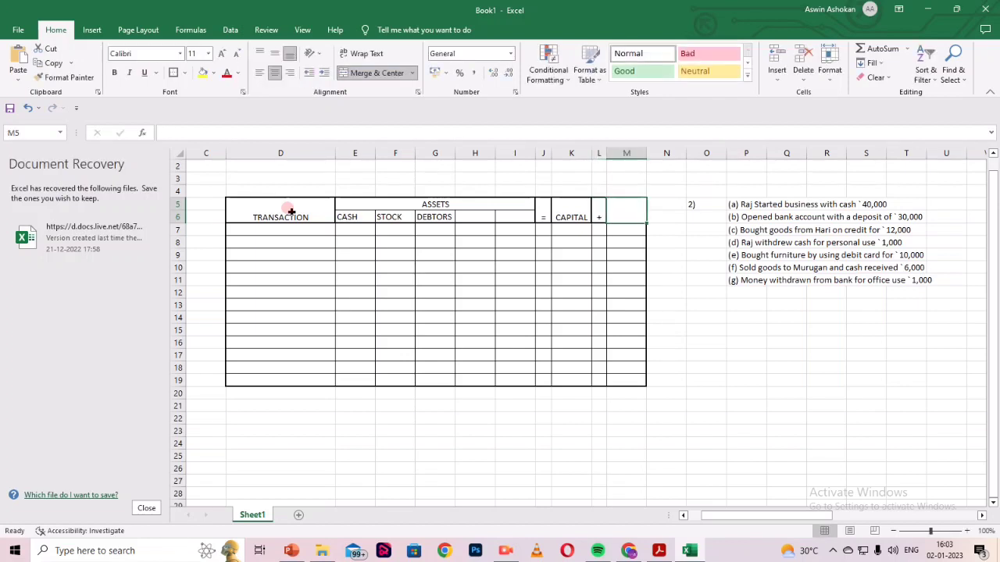
Enter the heading LIABILITY in merged cell M5, the table's last column.
type("CRED")
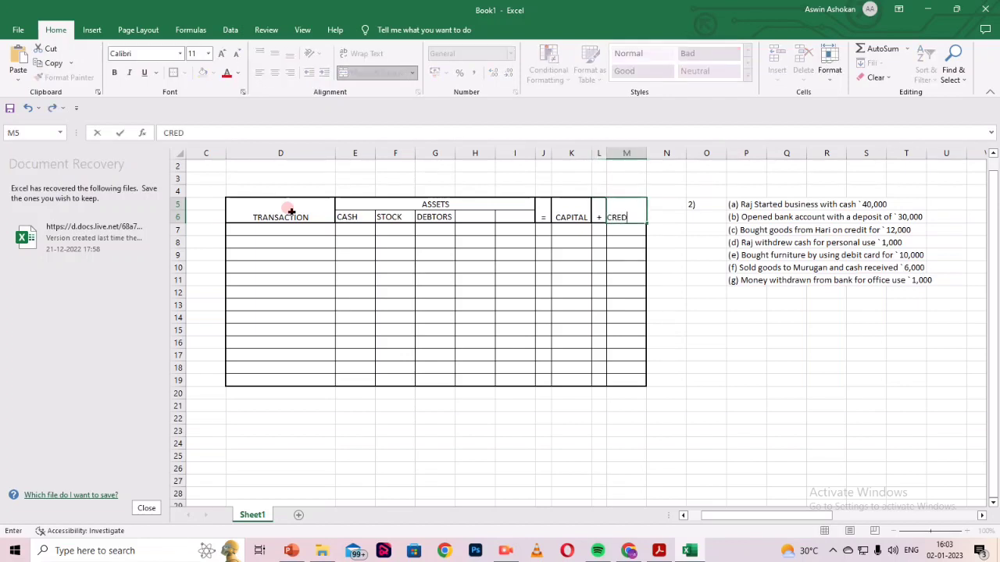
type("ITORS/LIABILITYU")
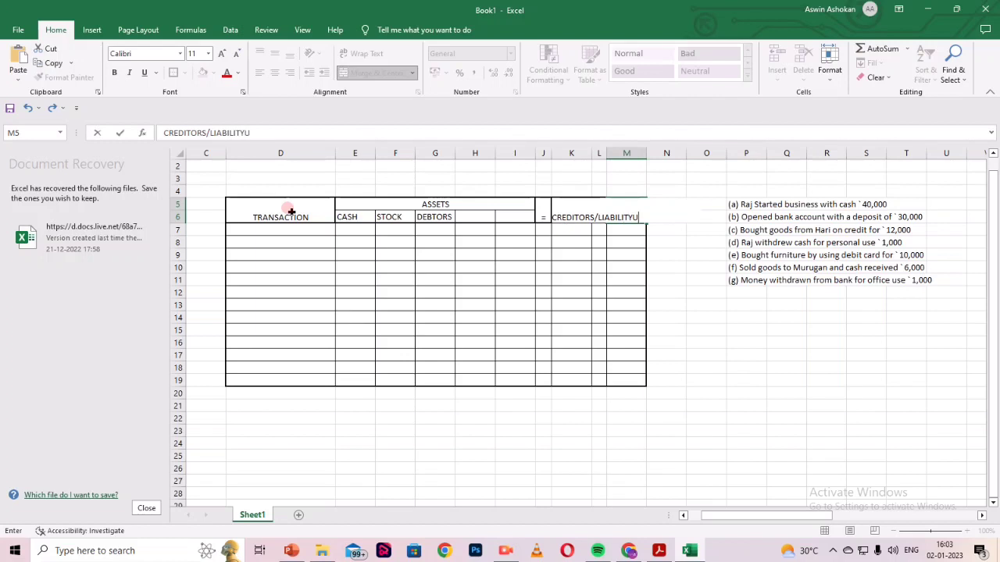
key("BackSpace")
key("BackSpace")
key("BackSpace")
key("BackSpace")
key("BackSpace")
key("BackSpace")
key("BackSpace")
key("BackSpace")
key("BackSpace")
key("BackSpace")
key("BackSpace")
key("BackSpace")
key("BackSpace")
key("BackSpace")
key("BackSpace")
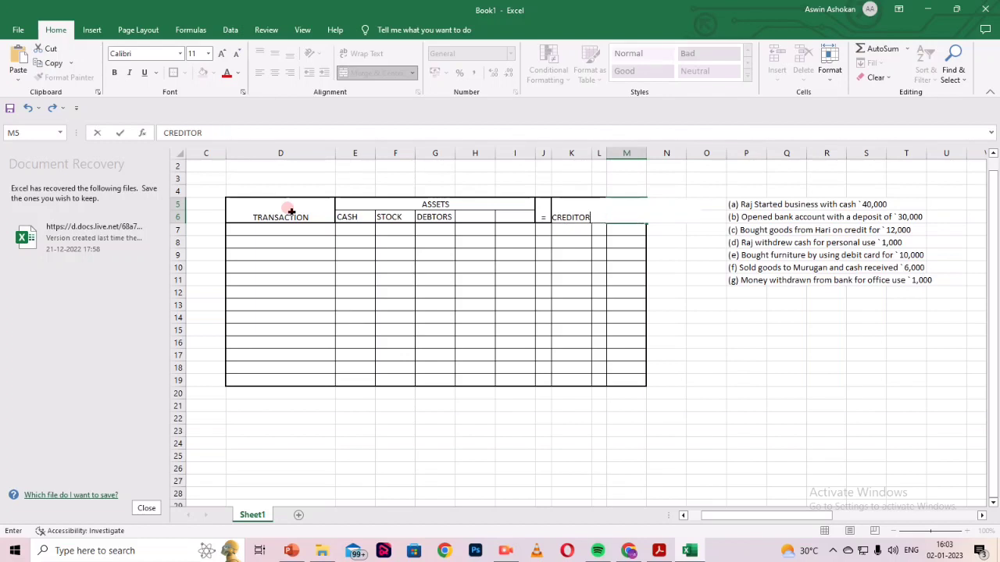
key("BackSpace")
key("BackSpace")
key("BackSpace")
key("BackSpace")
key("BackSpace")
type("LIABILITY")
key("Tab")
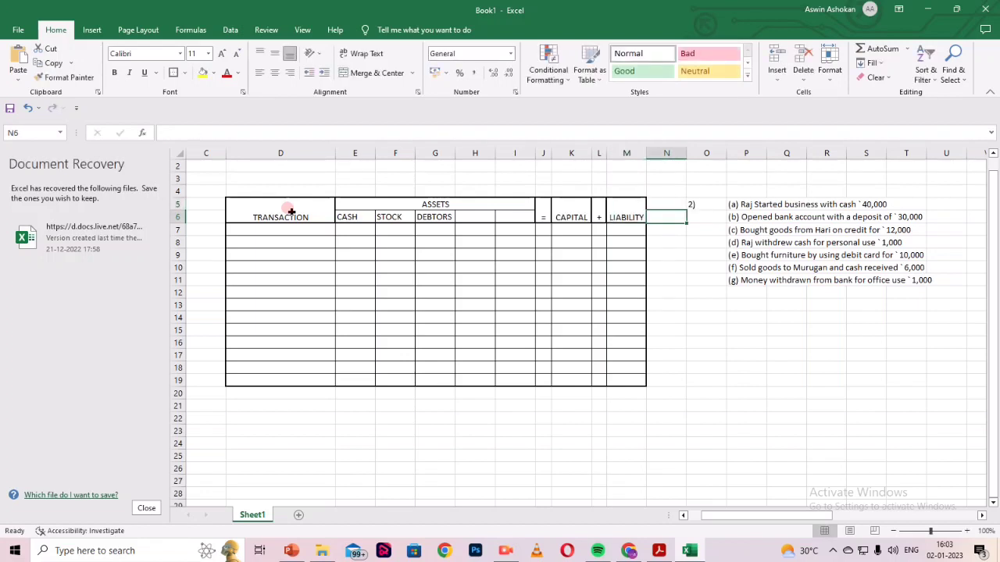
Copy the wording of transaction (a) in P5, without its letter and amount, into cell D7 under TRANSACTION.
left_click(395, 254)
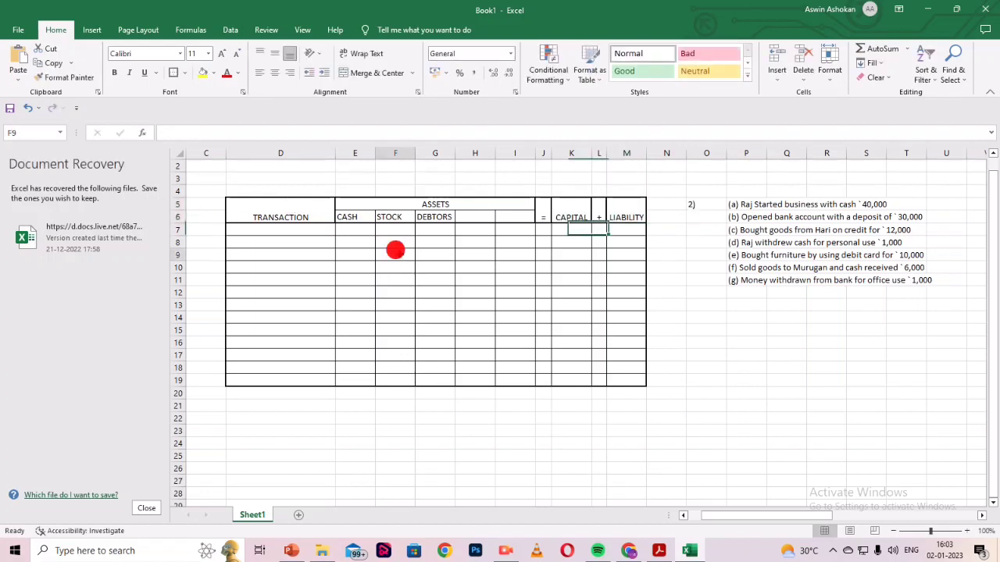
left_click(288, 233)
left_click(847, 203)
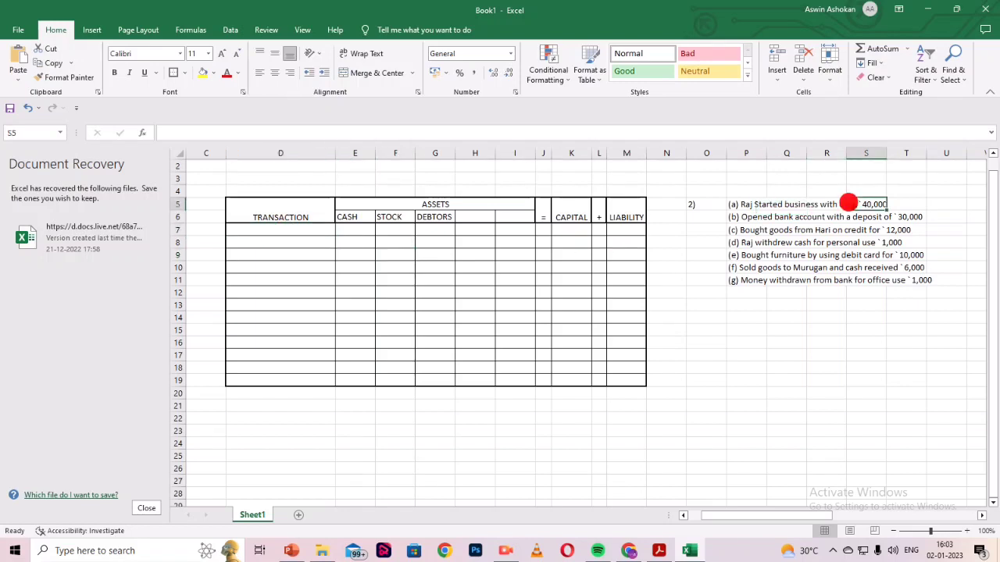
left_click(821, 203)
double_click(821, 203)
left_click(759, 204)
double_click(746, 204)
left_click_drag(740, 204, 857, 203)
key("ctrl+c")
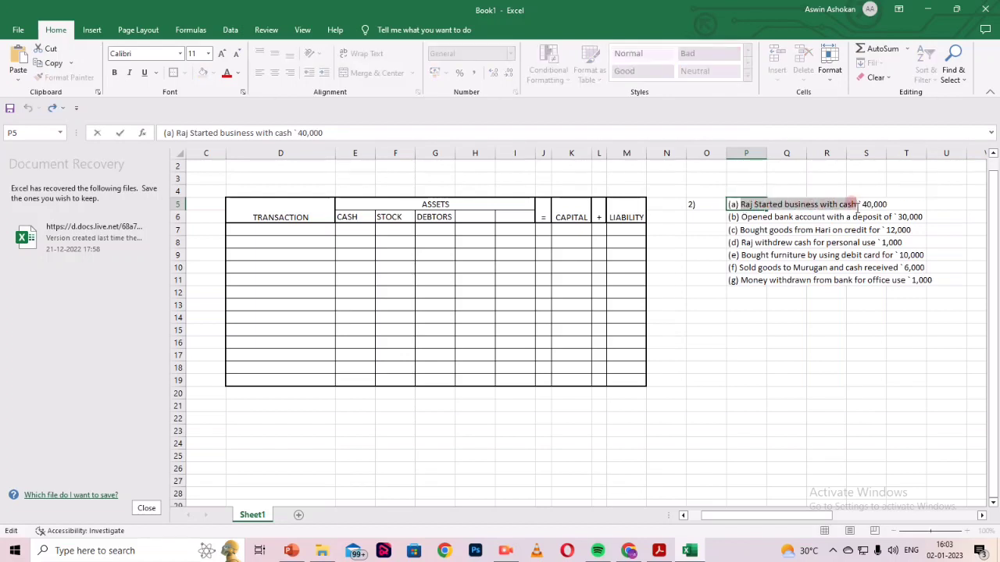
left_click(297, 227)
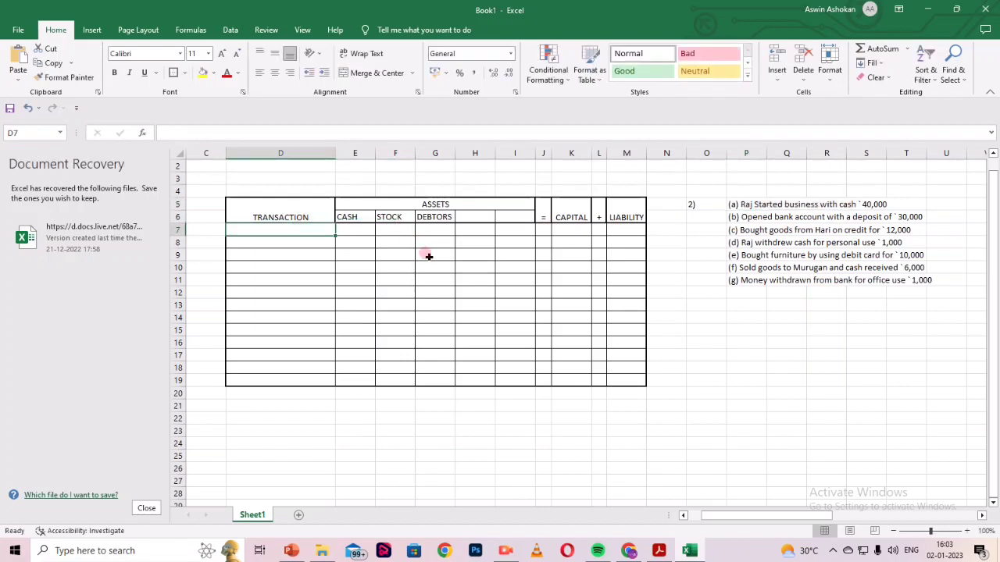
key("ctrl+v")
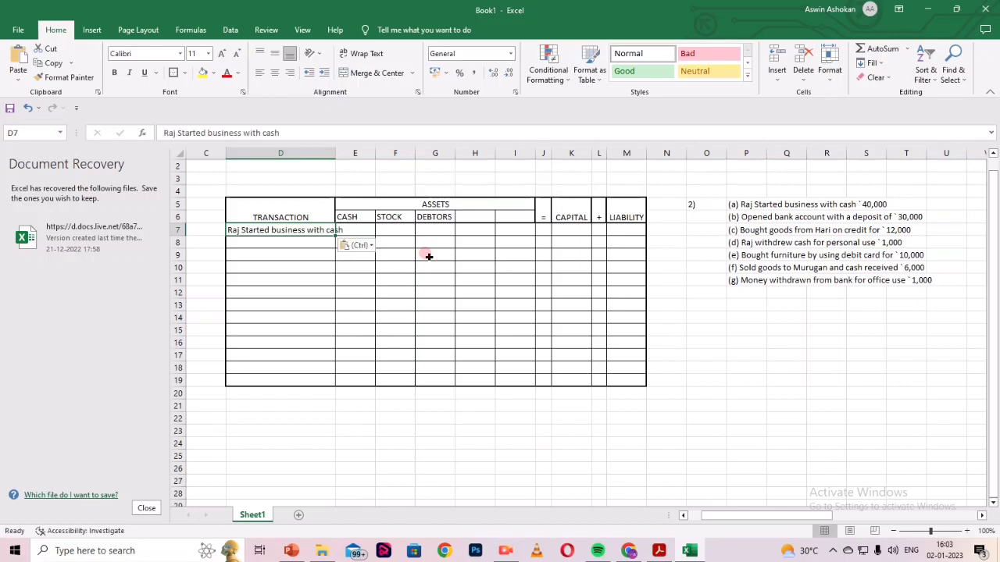
Widen column D to fit the description in D7 and turn on text wrapping for D7:D19.
left_click_drag(333, 155, 349, 152)
left_click(362, 428)
left_click_drag(286, 233, 315, 379)
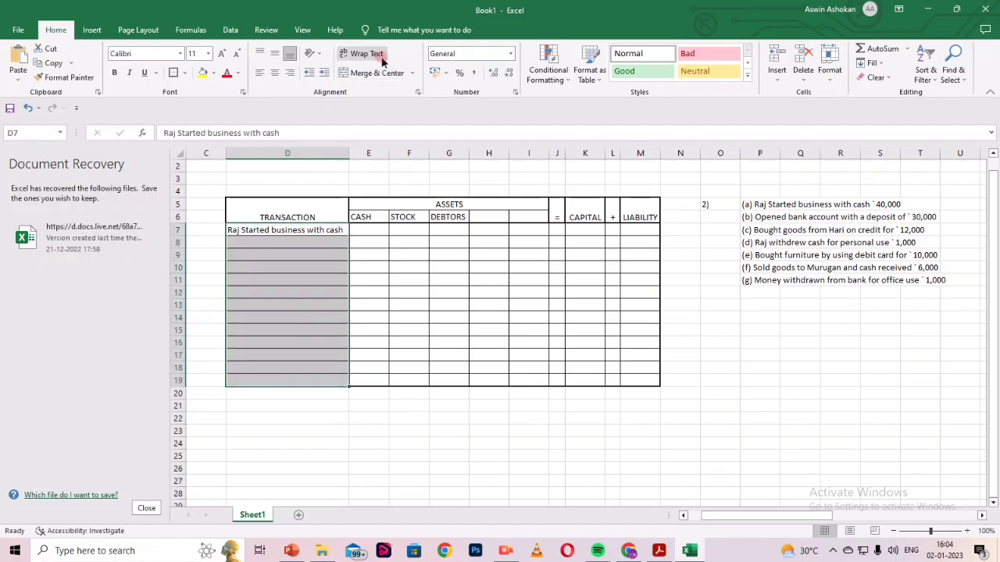
left_click(393, 429)
Record transaction (a) in row 7 with +40000 under CASH in E7 and 40000 under CAPITAL in K7.
left_click(364, 228)
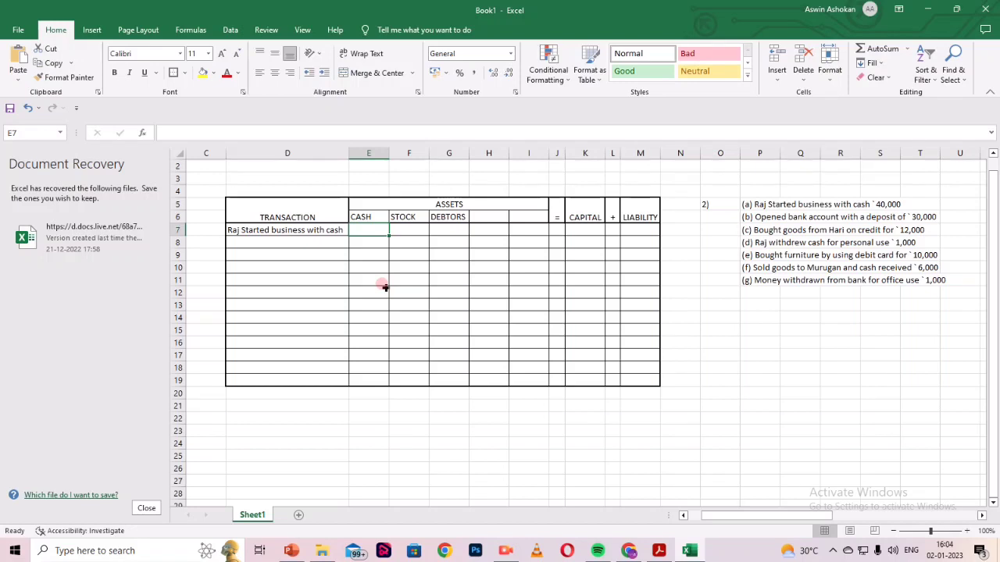
type("+40000")
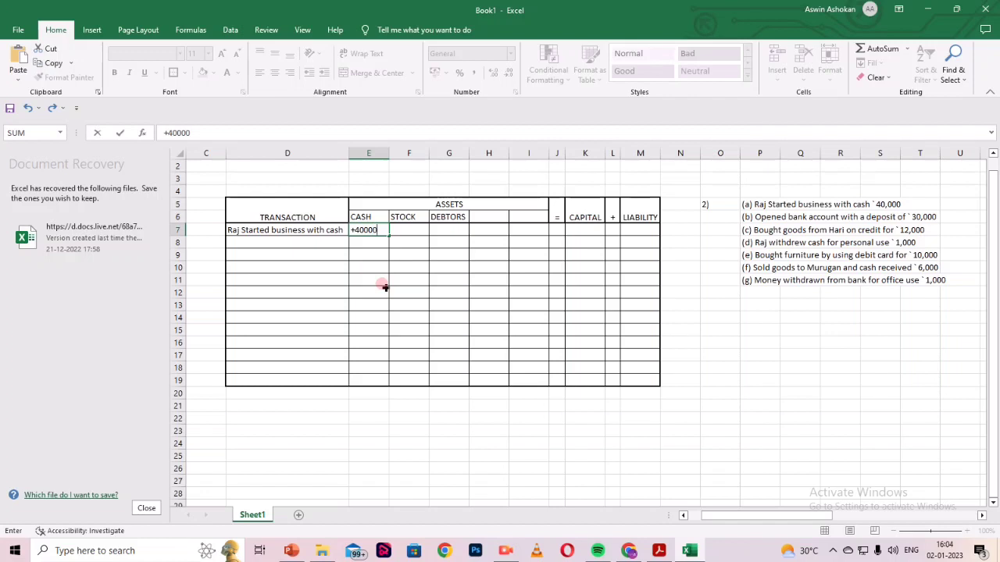
key("Right")
key("Right")
key("Right")
key("Right")
key("Right")
key("Right")
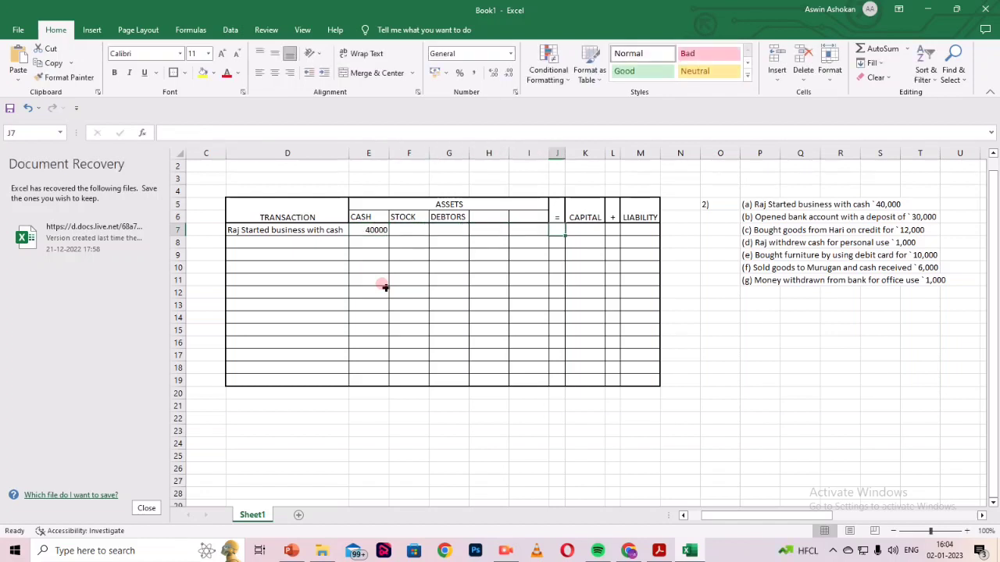
type("4")
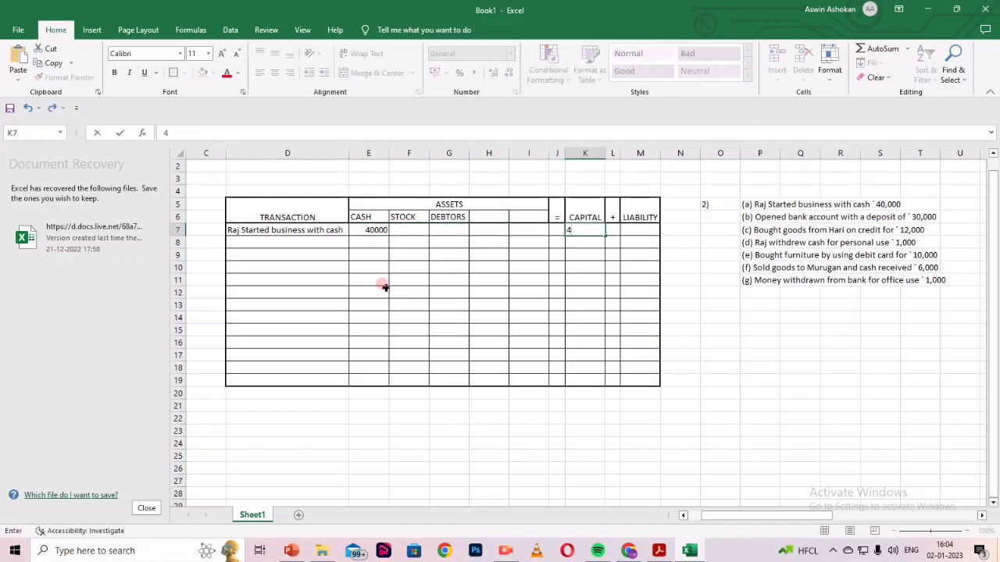
type("0000")
key("Return")
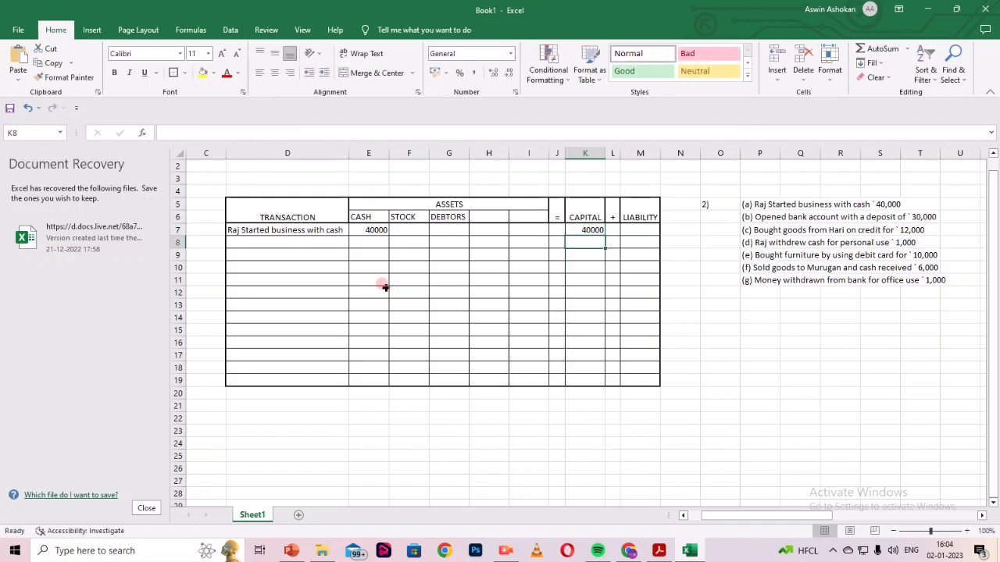
Label row 8 EQUATION in D8 and enter 40000 under CASH in E8.
left_click(270, 244)
type("E")
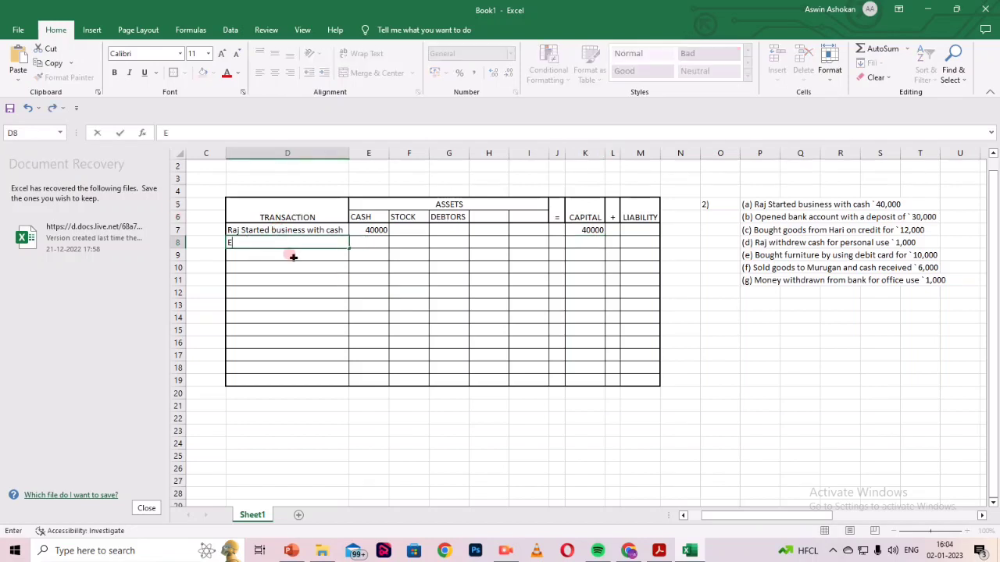
type("QUATION")
key("Tab")
type("40000")
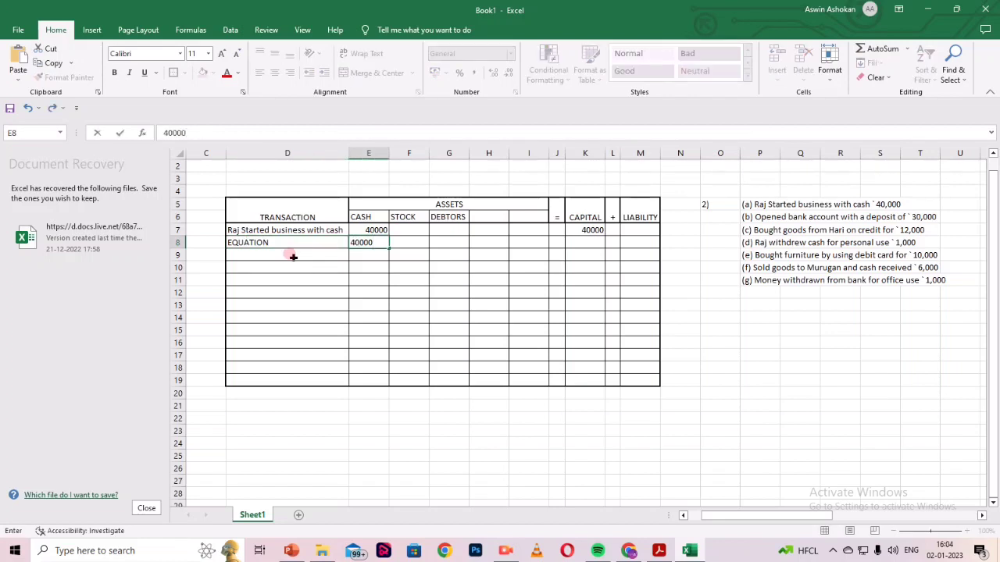
key("Tab")
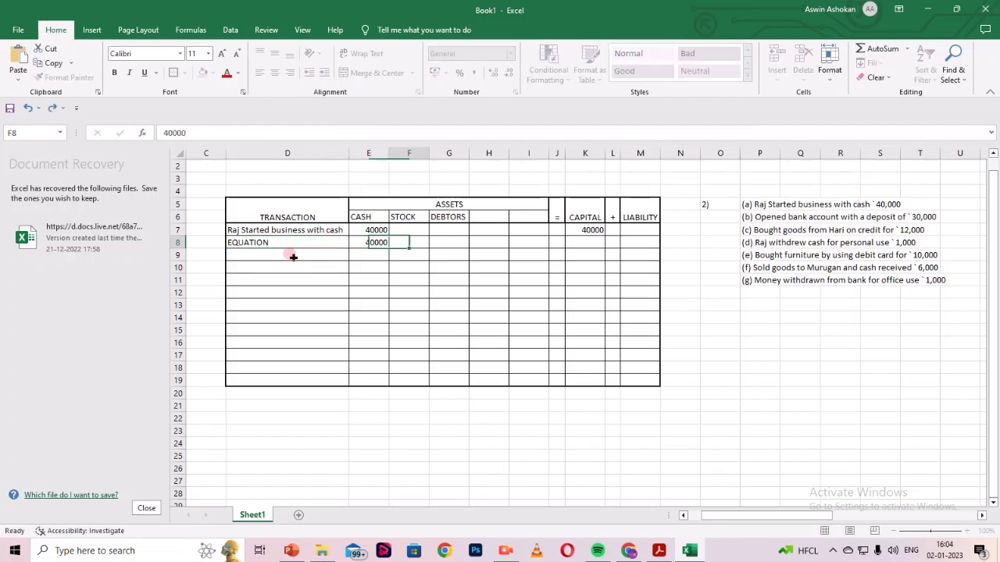
Complete the row 8 equation with a plain = sign in J8 and 40000 under CAPITAL in K8.
key("Right")
key("Right")
key("Right")
key("Right")
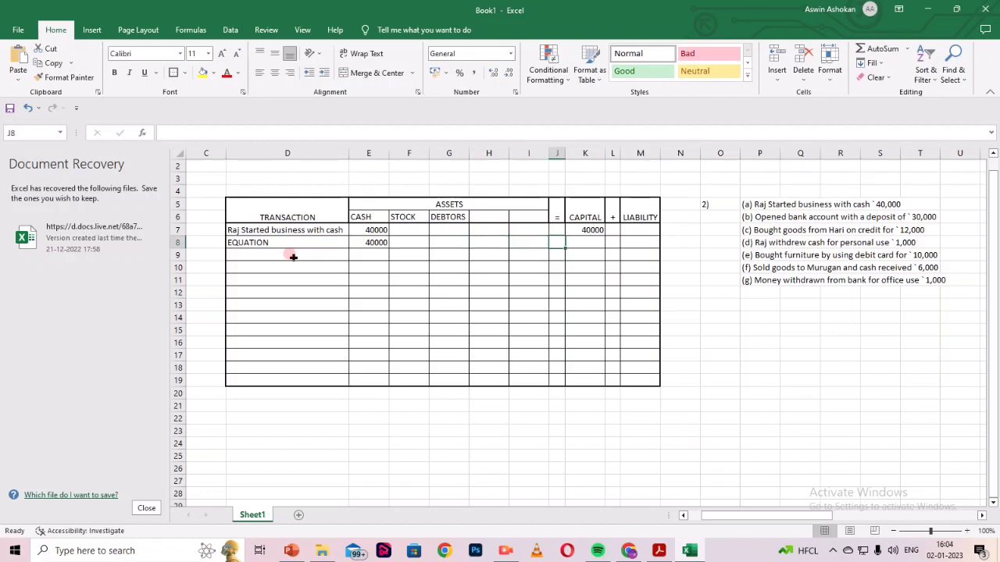
type("=")
key("Up")
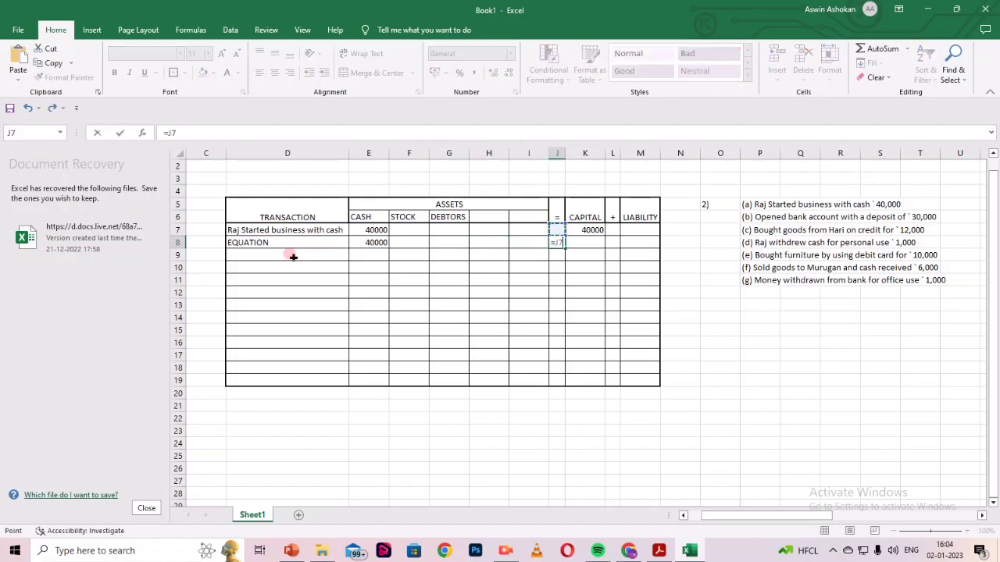
key("Down")
key("BackSpace")
key("BackSpace")
key("Right")
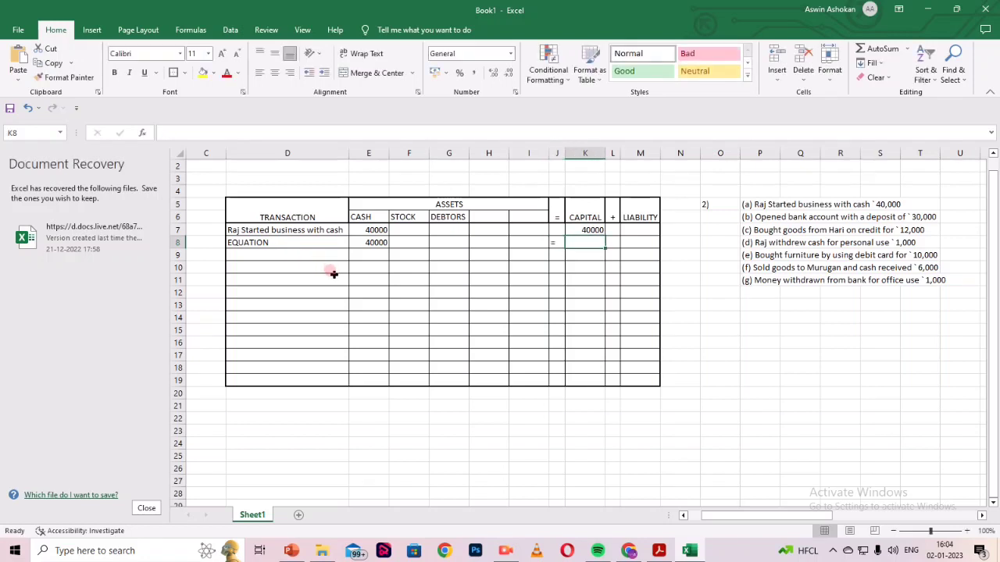
type("40000")
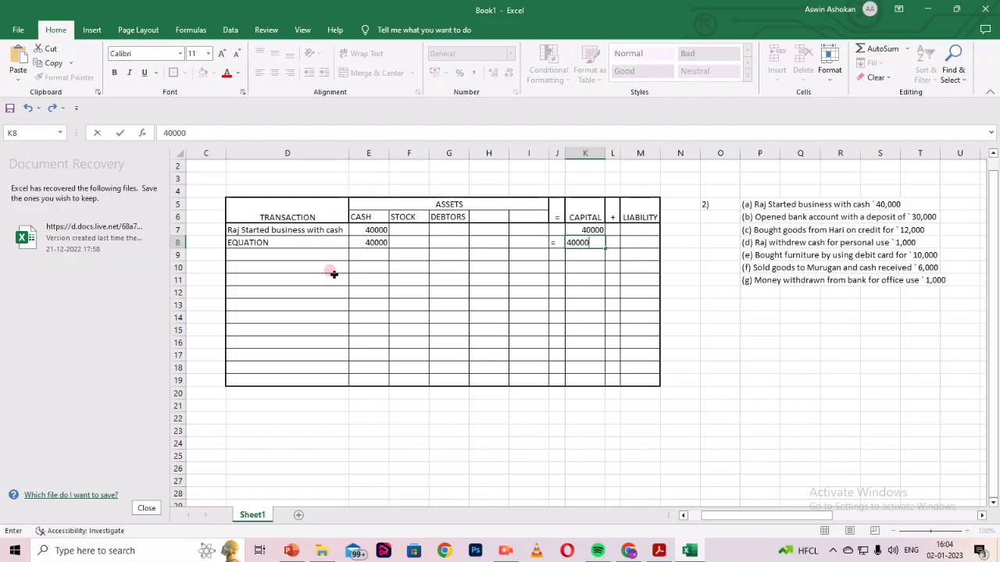
key("Return")
key("Left")
key("Left")
key("Left")
key("Left")
key("Left")
key("Left")
key("Left")
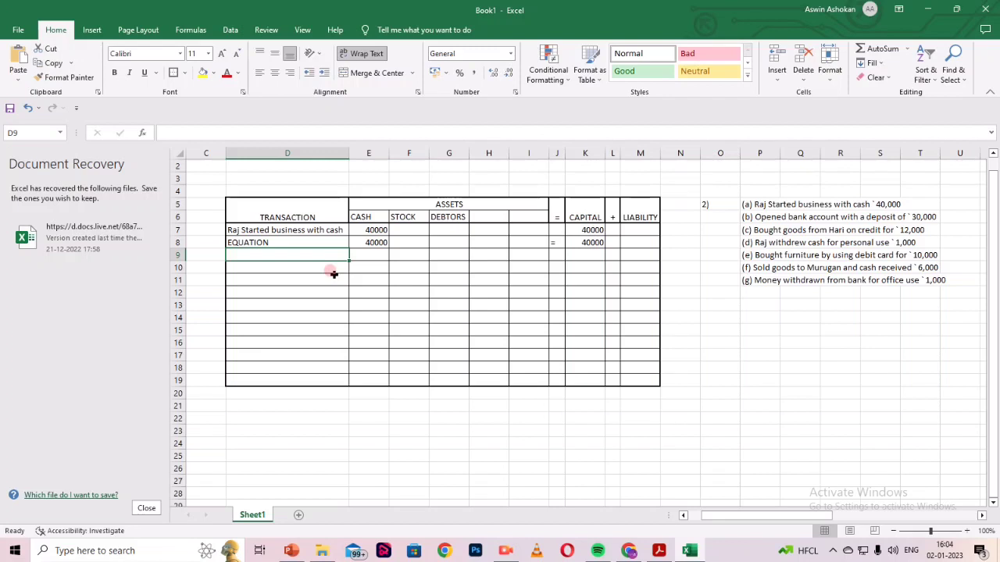
Copy the words "Opened bank account" from transaction (b) in P6 into cell D10.
double_click(774, 221)
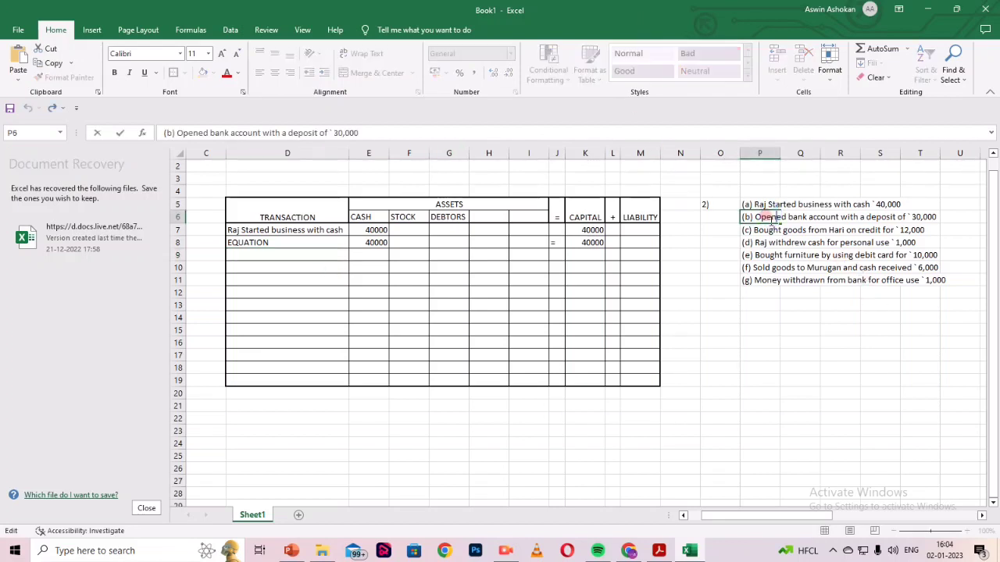
left_click_drag(755, 217, 899, 217)
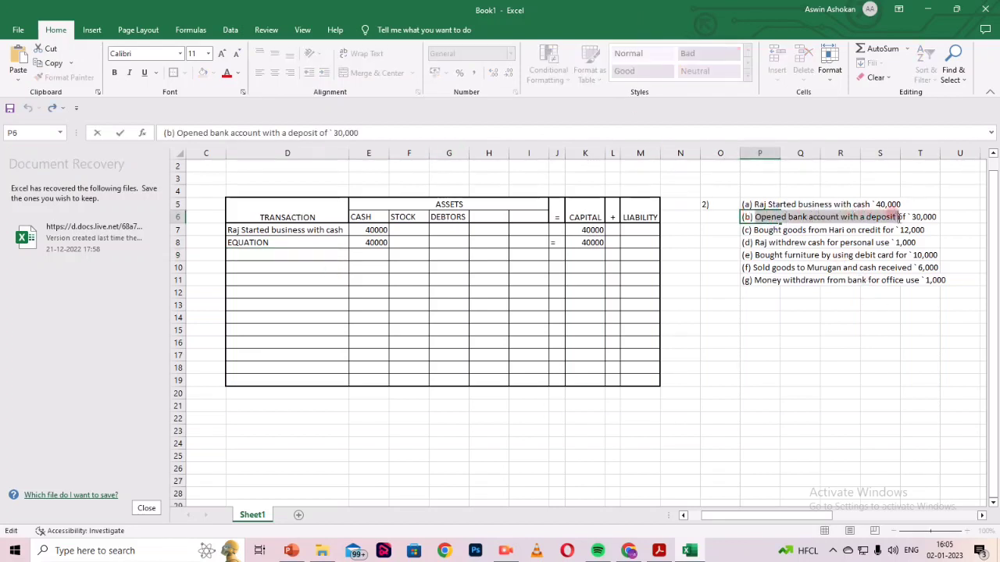
left_click(838, 219)
left_click_drag(838, 219, 755, 218)
key("ctrl+c")
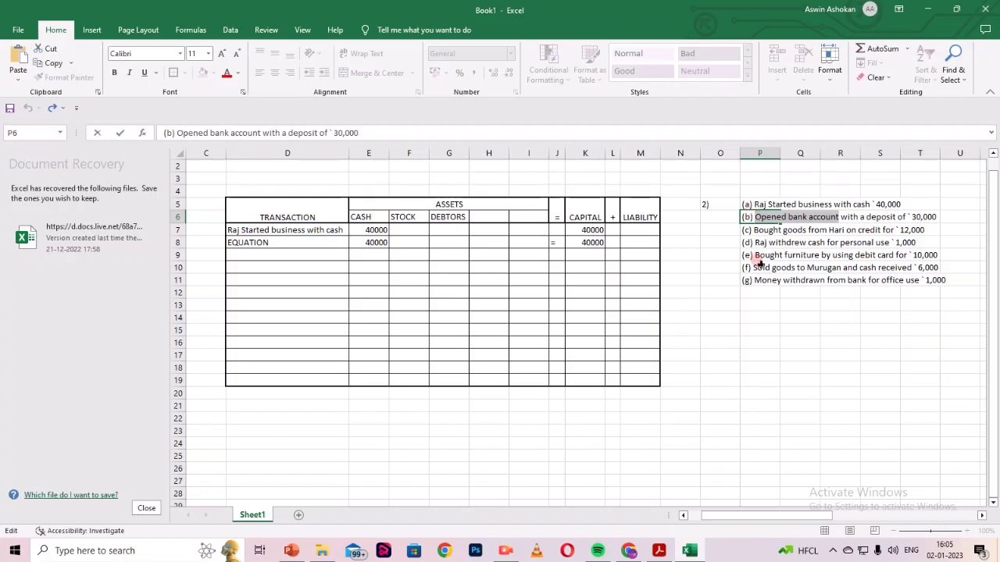
left_click(266, 264)
key("ctrl+v")
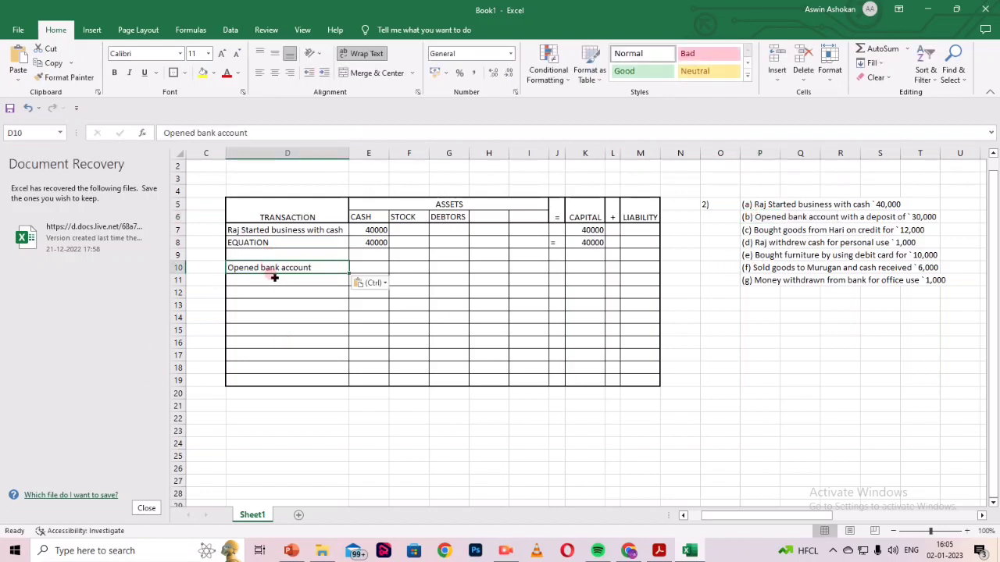
Add the asset subheading BANK in cell H6.
left_click(368, 264)
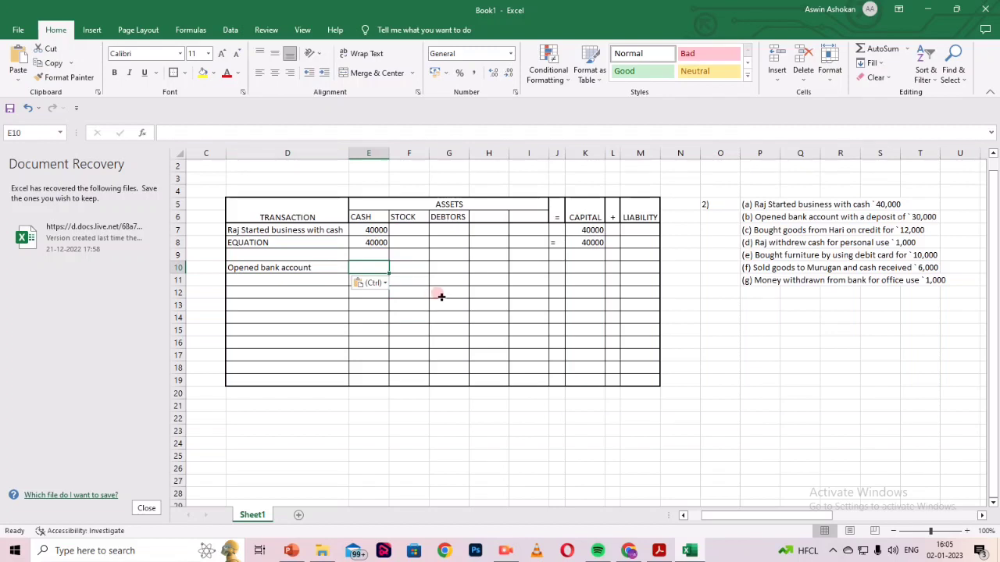
key("Right")
key("Right")
key("Right")
key("Up")
key("Up")
key("Up")
key("Up")
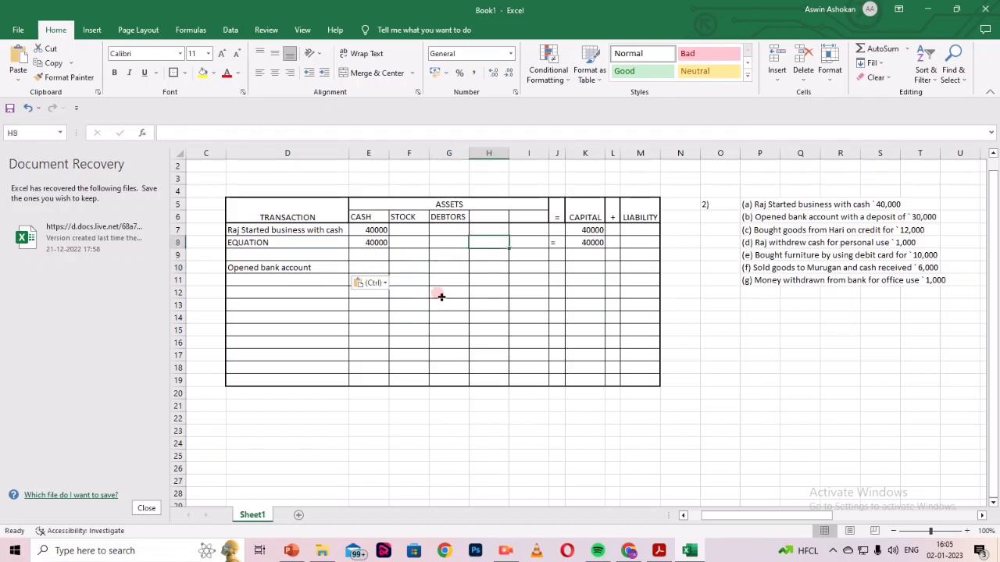
type("BAN")
key("Return")
Record transaction (b) in row 10 with +30000 under BANK in H10 and +30000 under CAPITAL in K10.
key("Down")
key("Down")
key("Down")
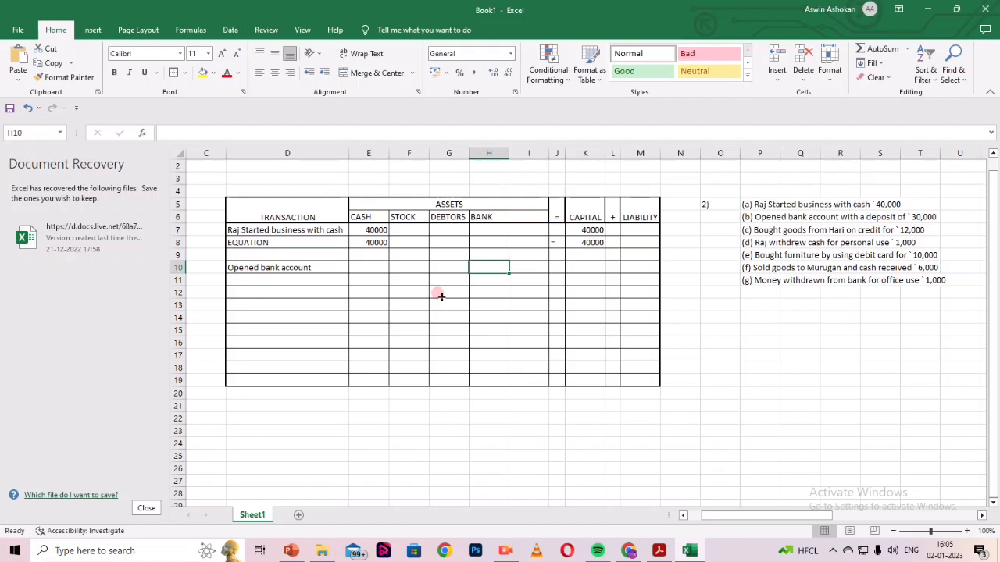
type("+")
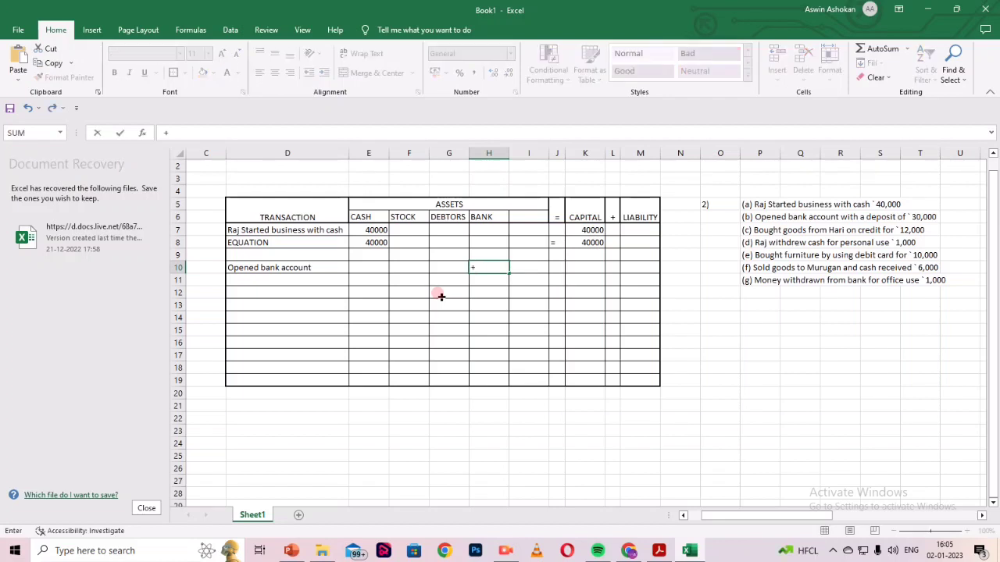
type(" 30000")
key("Tab")
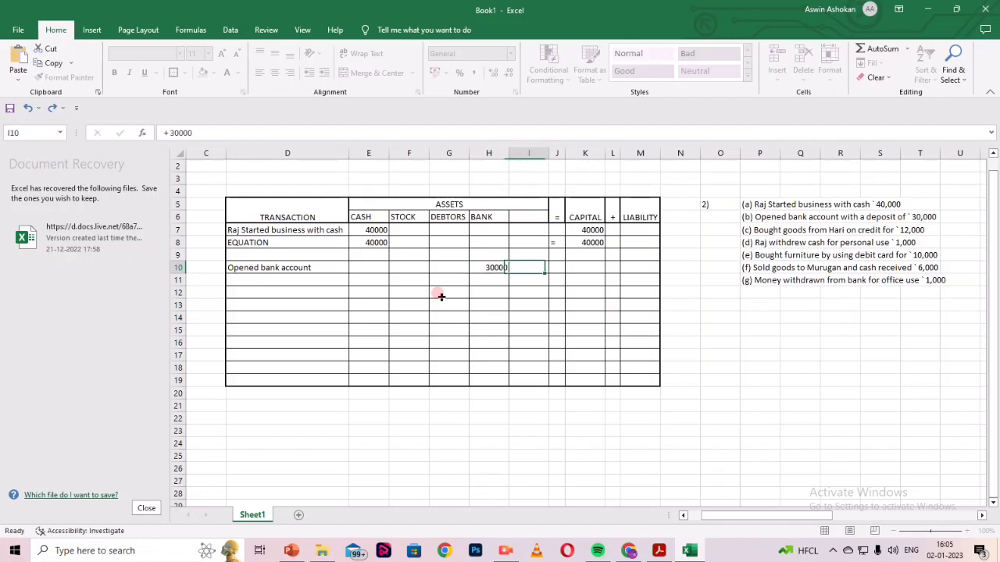
key("Tab")
key("Tab")
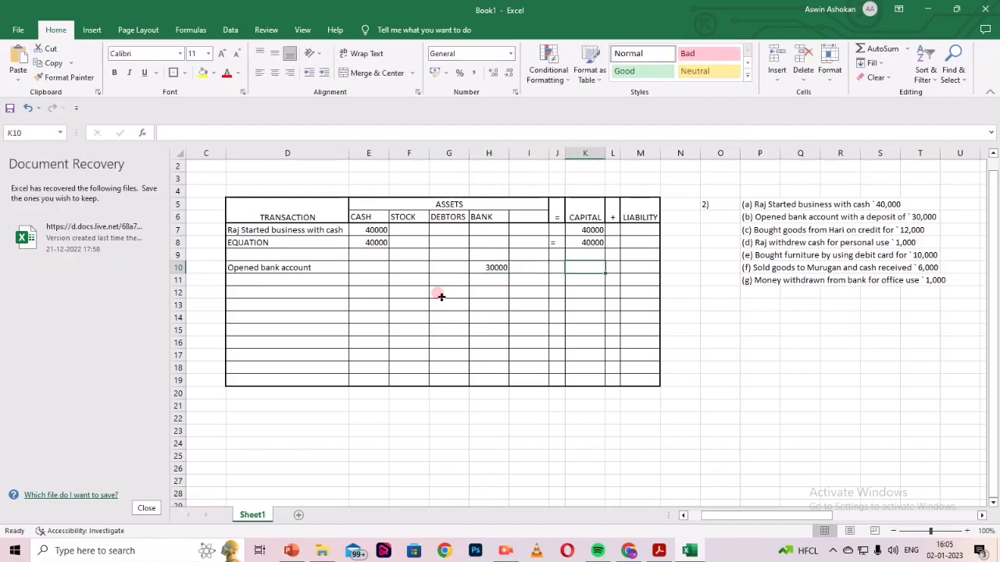
type("+")
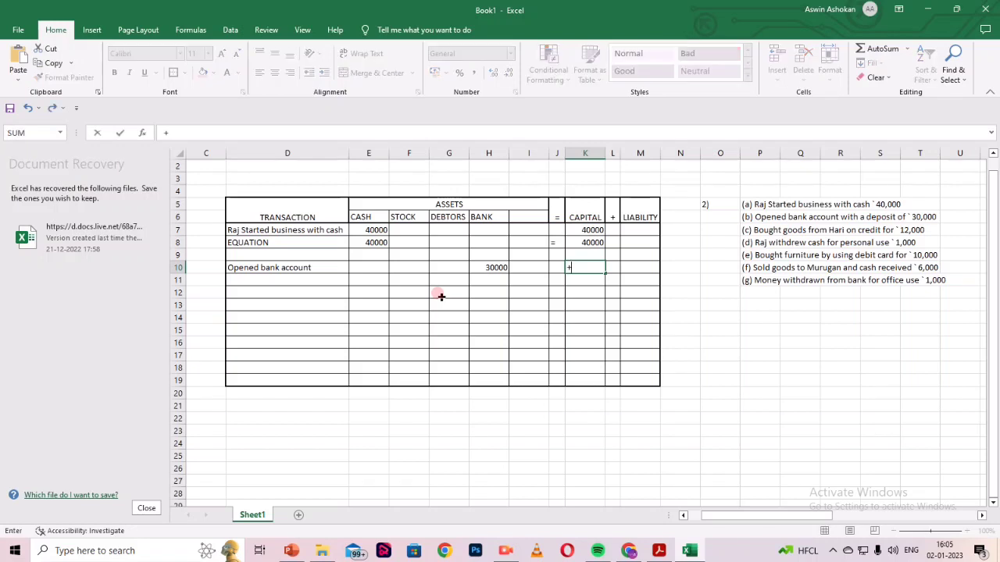
type("30000")
key("Return")
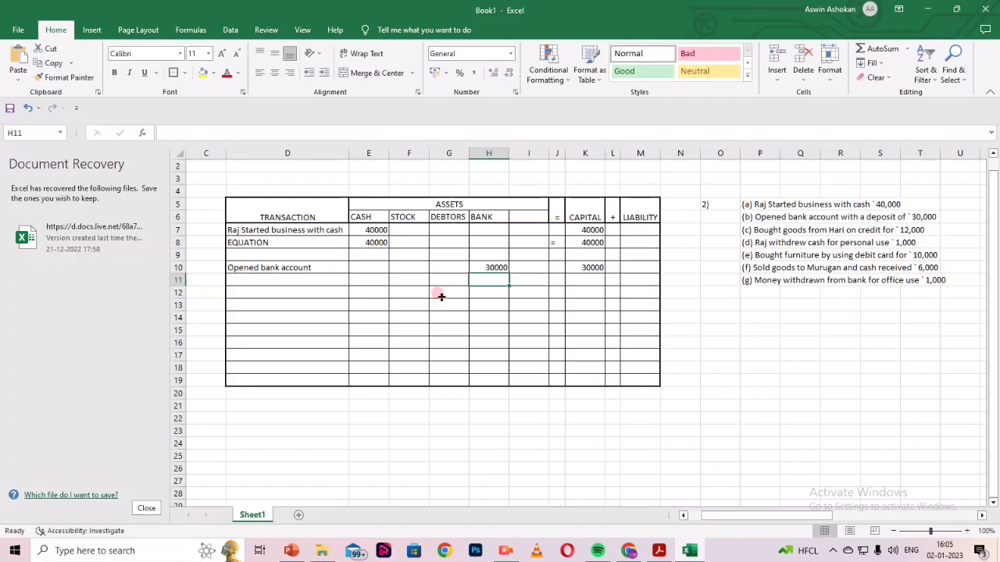
left_click(576, 267)
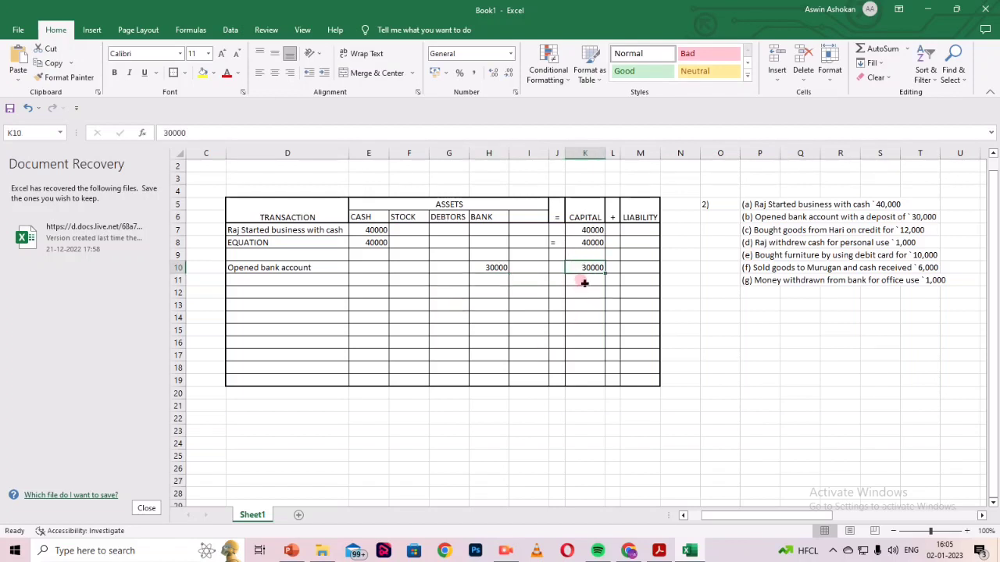
Enter the label EQUATION in cell D11, below the bank account transaction.
left_click(307, 281)
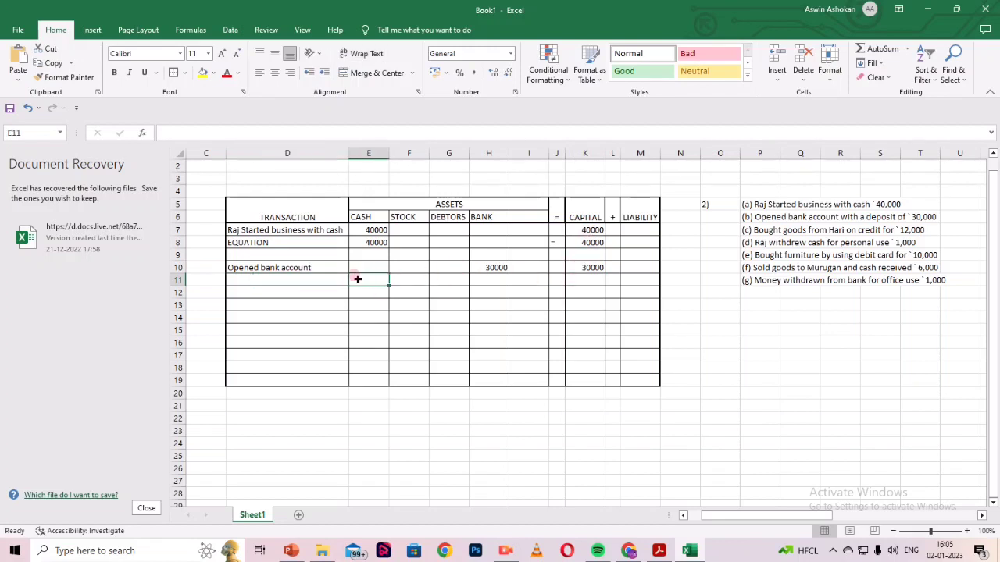
left_click(325, 275)
type("EQUATION")
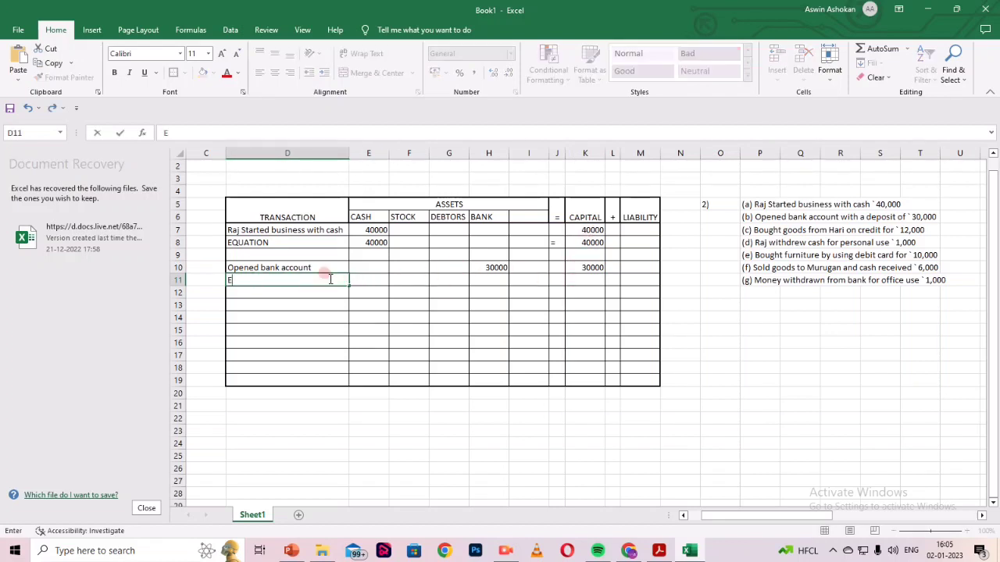
key("Tab")
key("Tab")
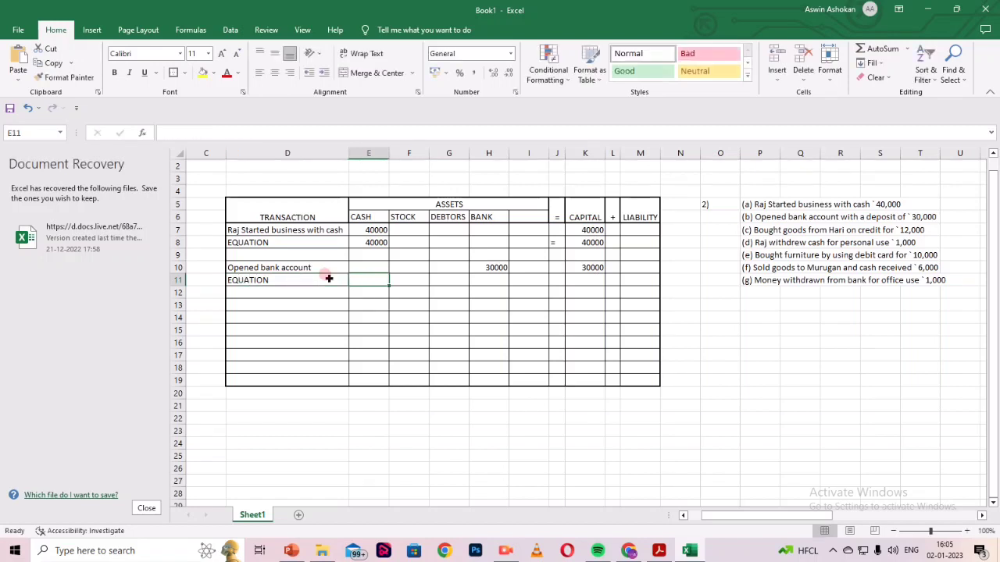
In equation row 11, enter 40000 under CASH in E11, 30000 under BANK in H11 and an equals sign in J11.
key("shift+Tab")
type("40000")
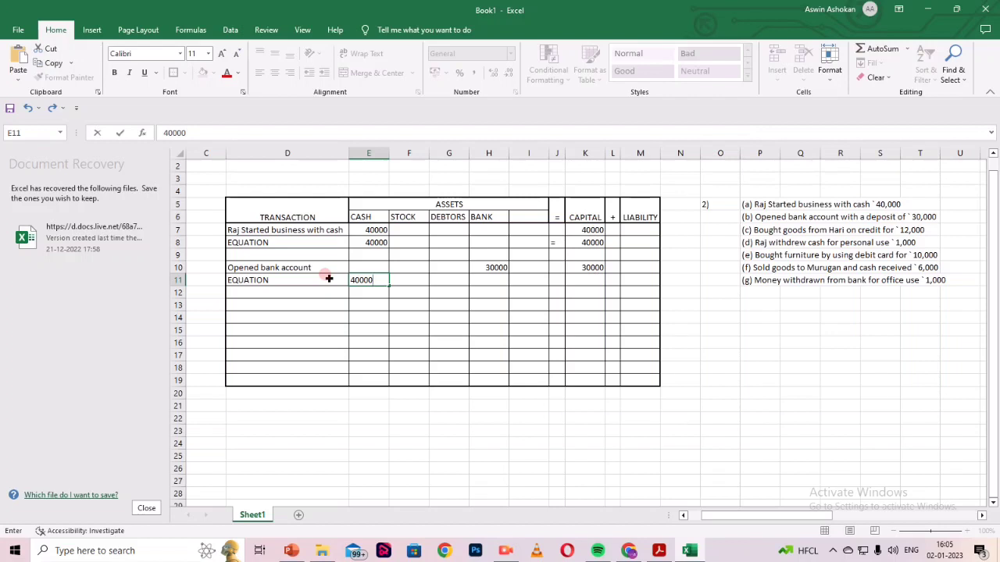
key("Tab")
key("Tab")
key("Tab")
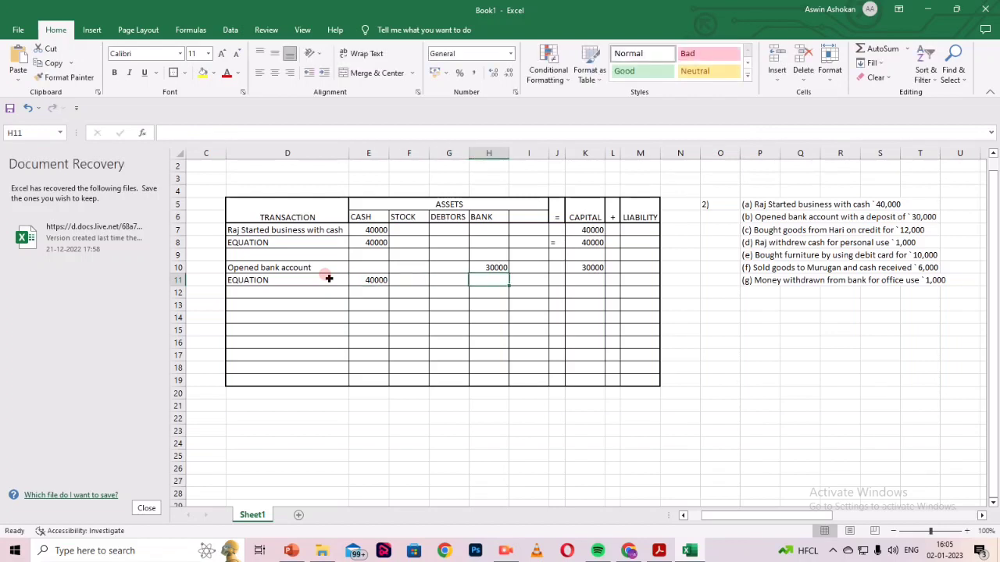
type("30000")
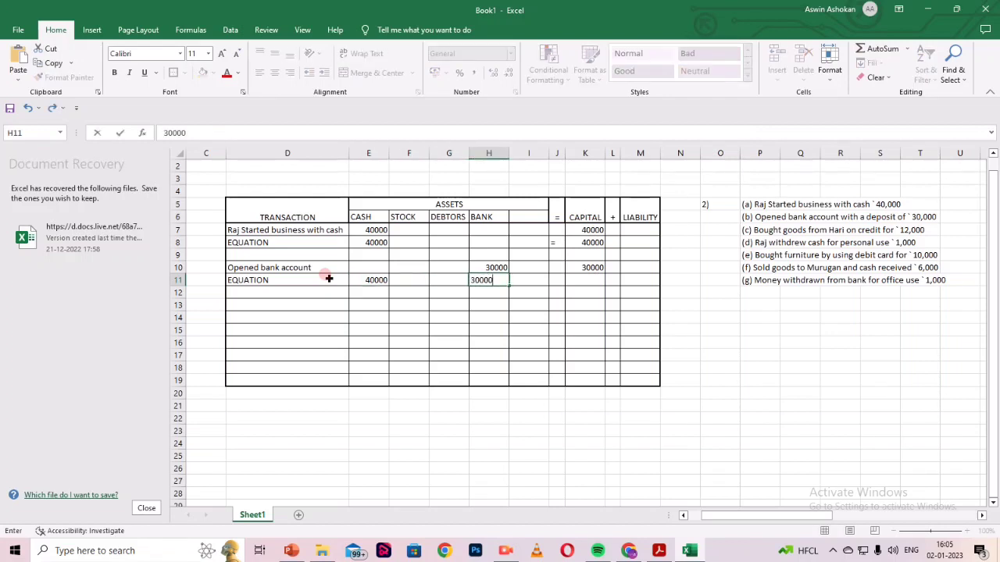
key("Tab")
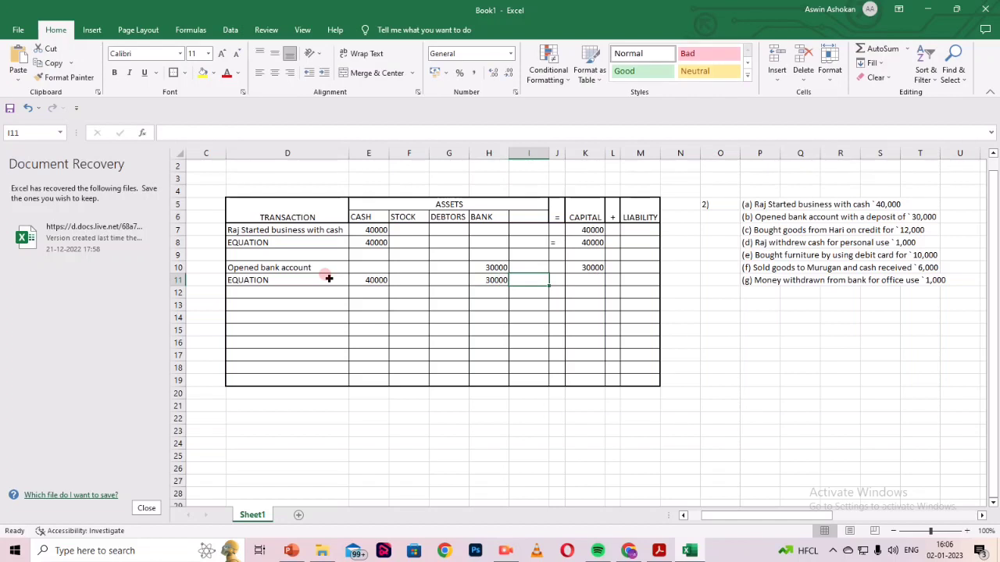
key("Tab")
type("=")
key("Tab")
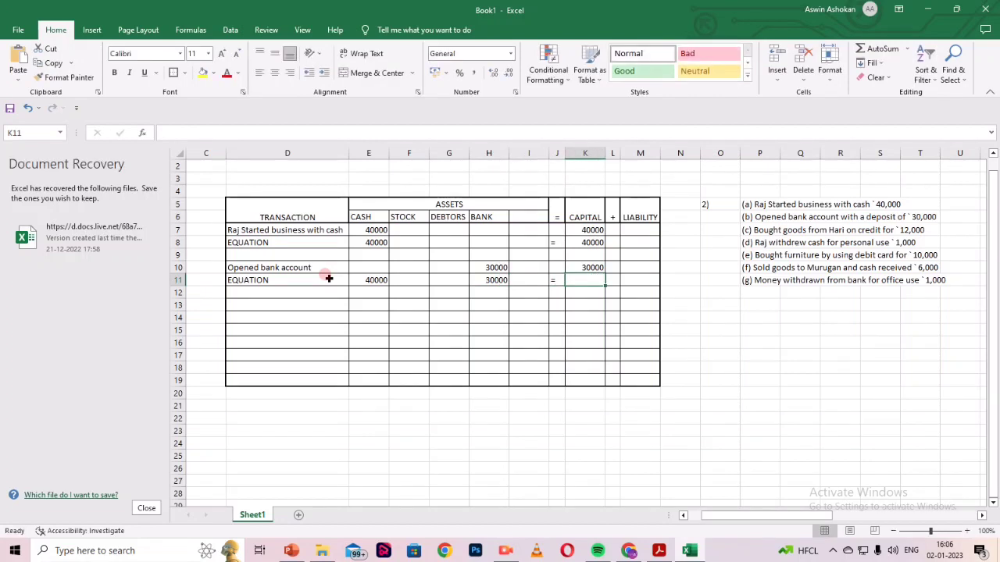
type("7000")
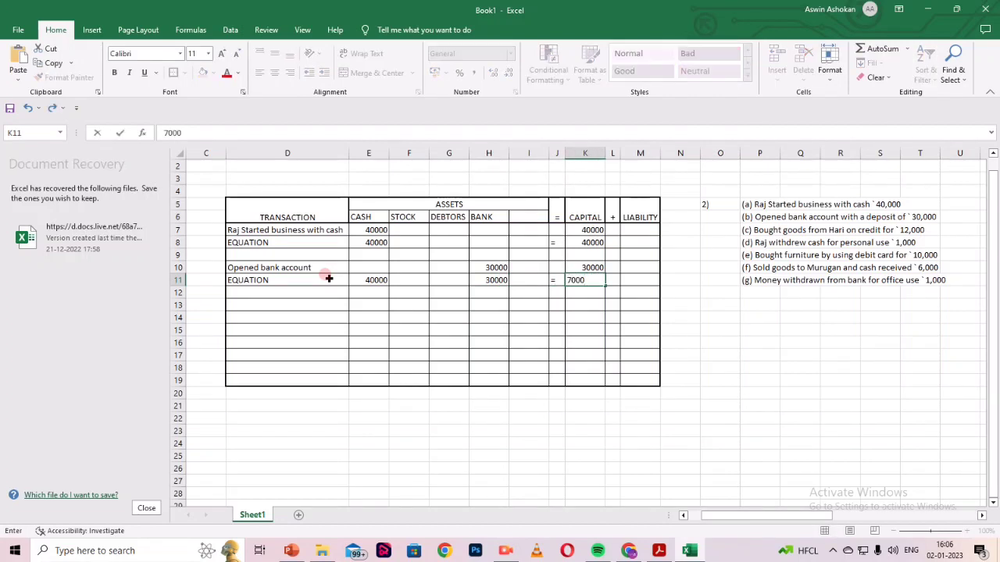
key("BackSpace")
key("BackSpace")
key("BackSpace")
type("=")
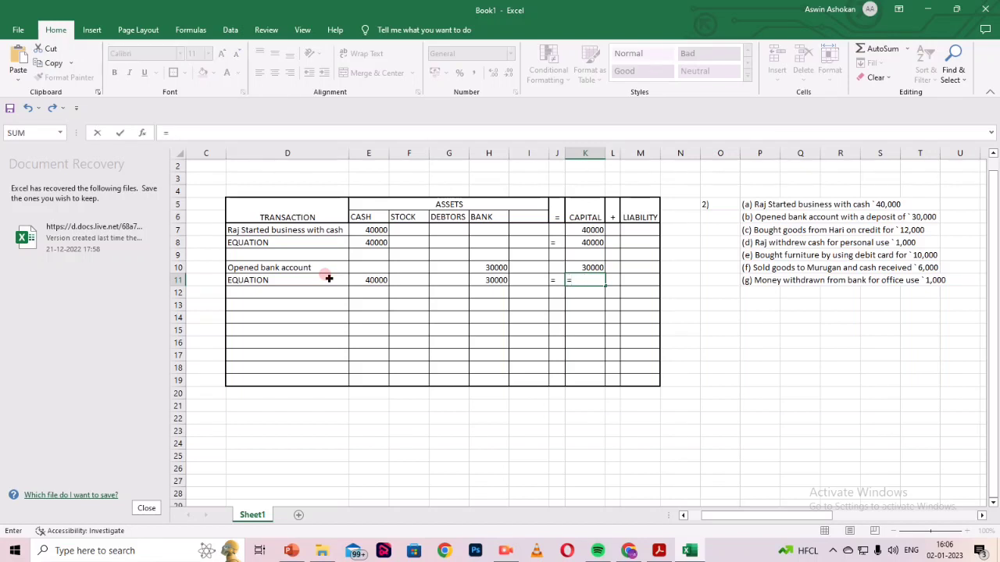
key("BackSpace")
Enter the CAPITAL figure of equation row 11 in K11 as the formula =40000+30000.
type("40")
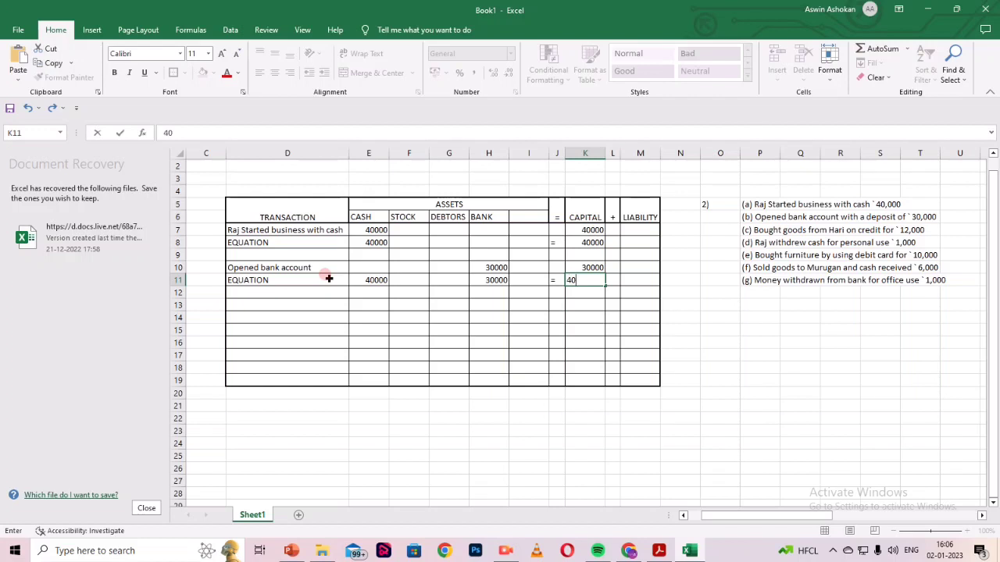
type("000+30000")
key("Return")
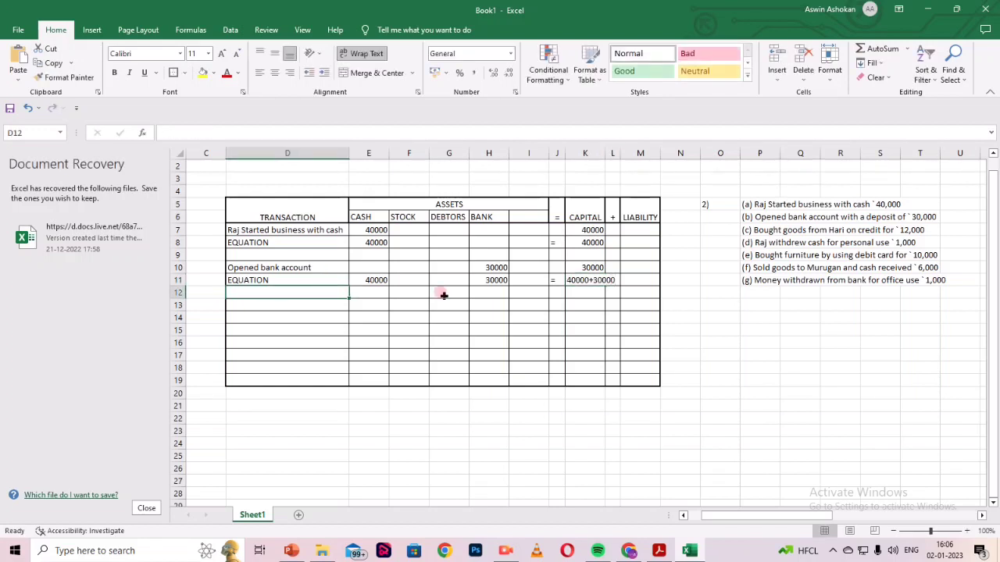
left_click(582, 278)
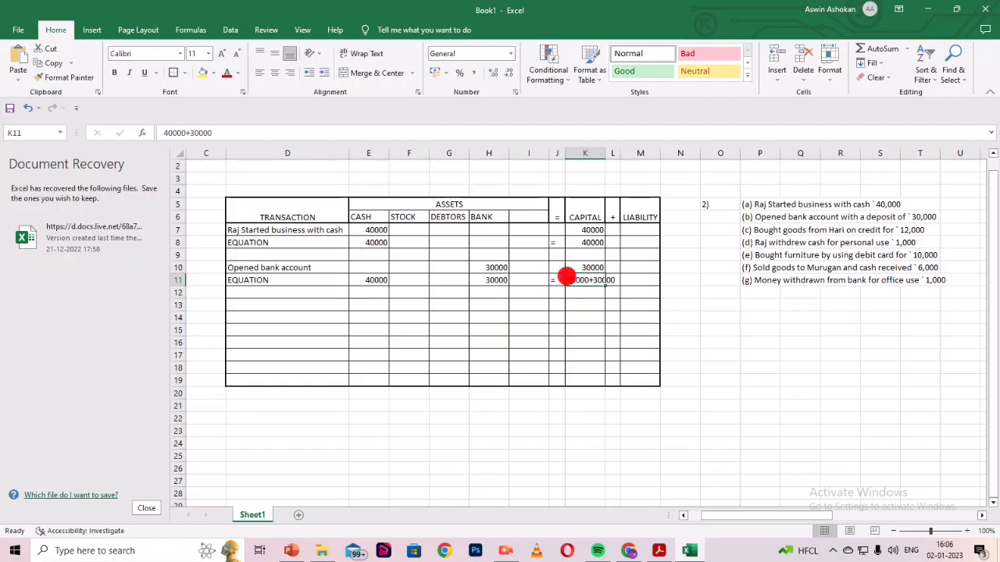
double_click(566, 276)
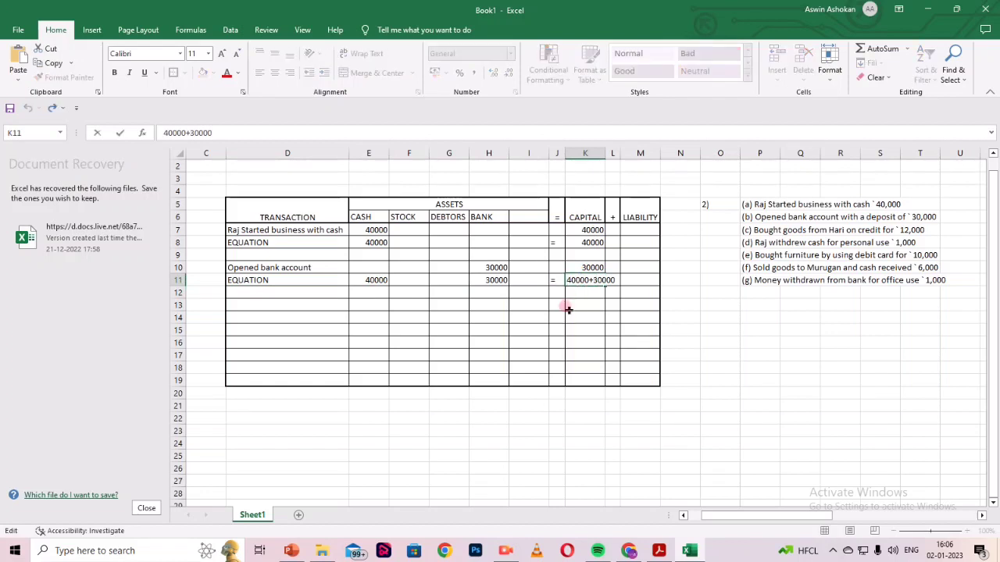
type("=")
key("Return")
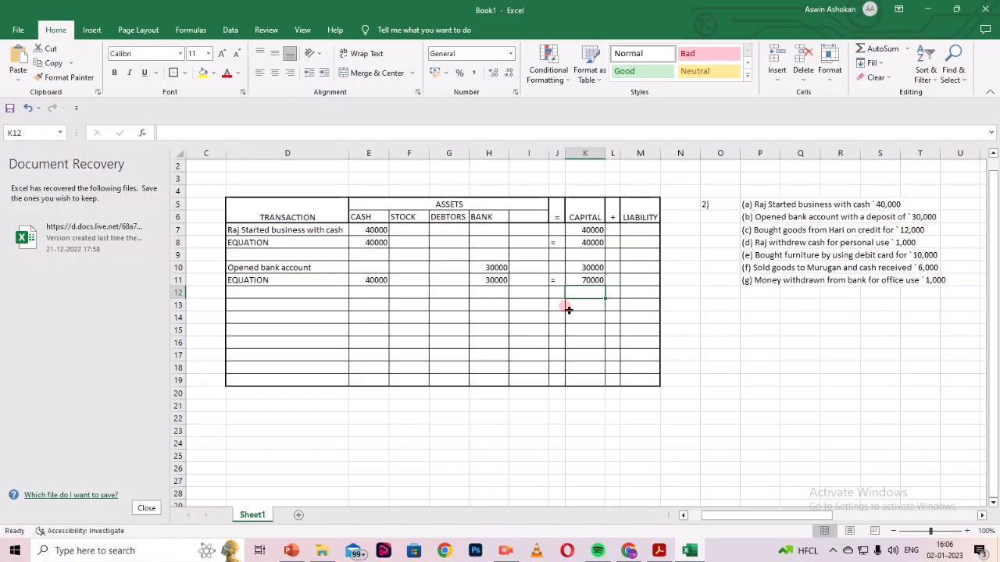
Make both equation rows bold, D11:M11 and D8:M8.
left_click_drag(247, 280, 639, 279)
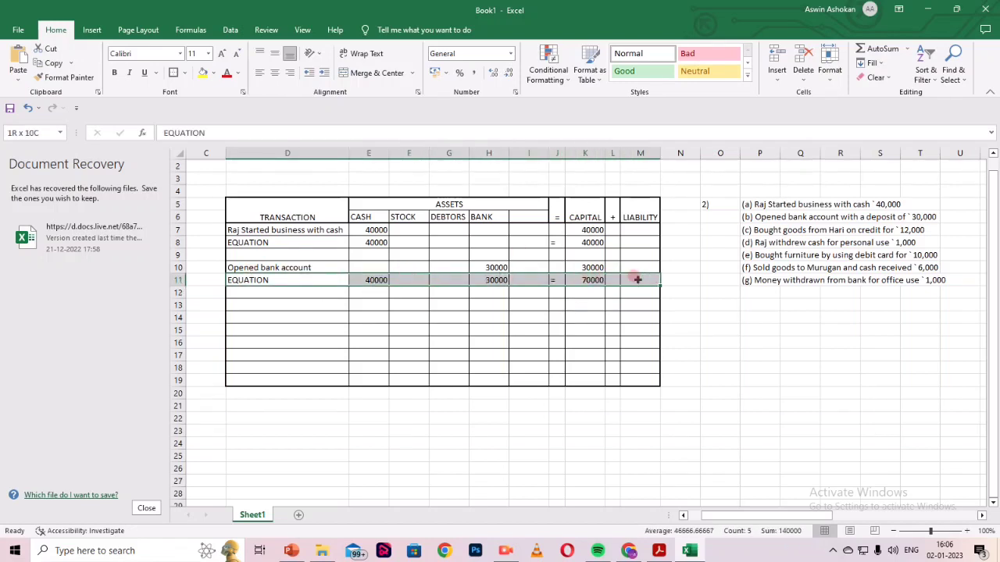
left_click(113, 74)
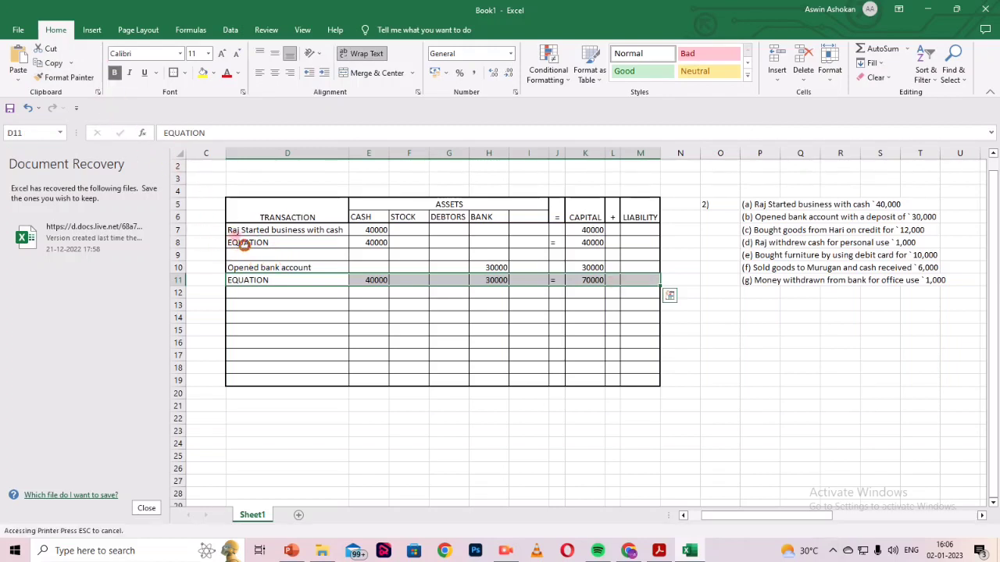
left_click_drag(234, 243, 632, 244)
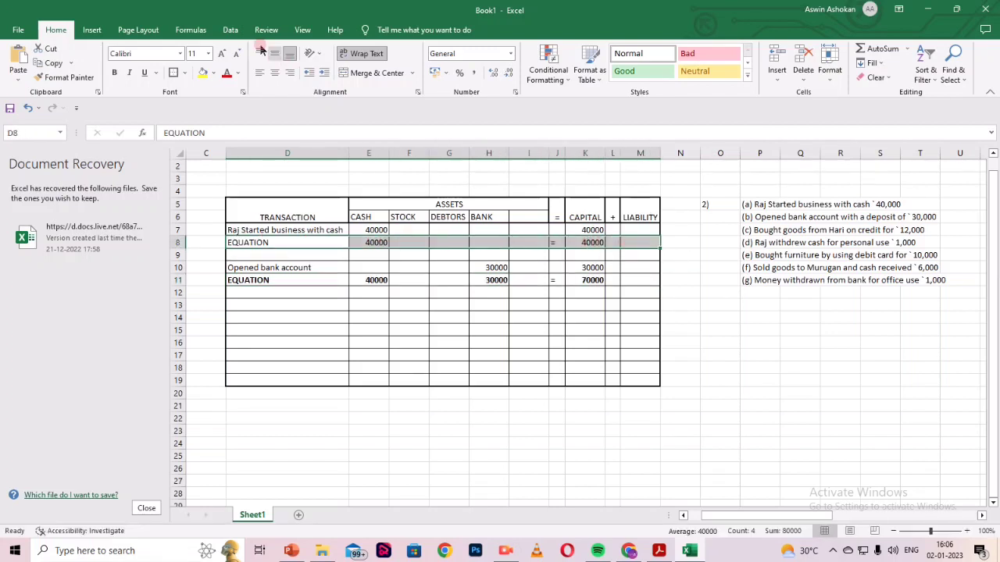
left_click(118, 75)
left_click(372, 457)
Copy the wording of transaction (c) from P7, from "Bought goods" through "on credit", into cell D13.
left_click(247, 305)
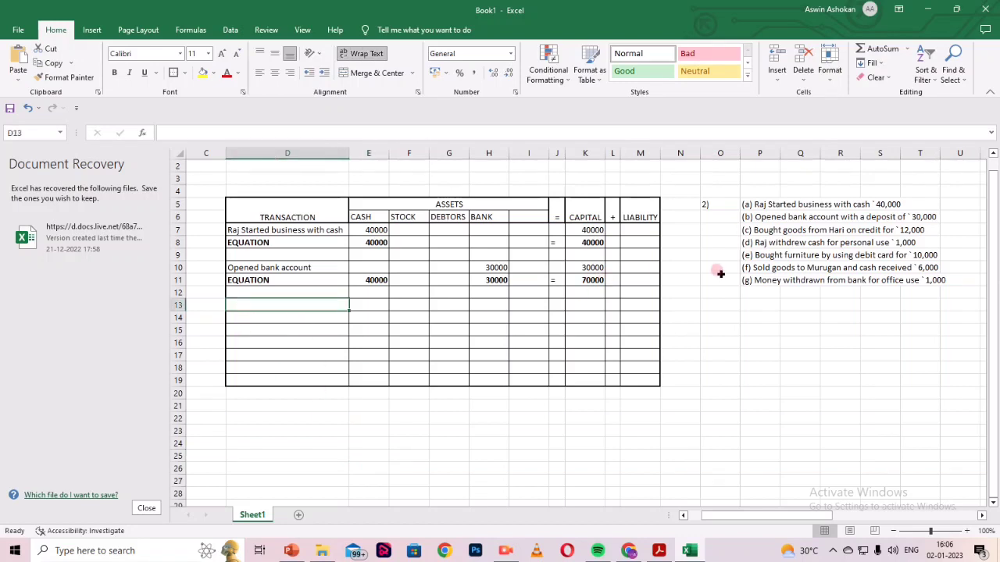
left_click(762, 230)
double_click(755, 230)
left_click_drag(753, 231, 882, 231)
key("ctrl+c")
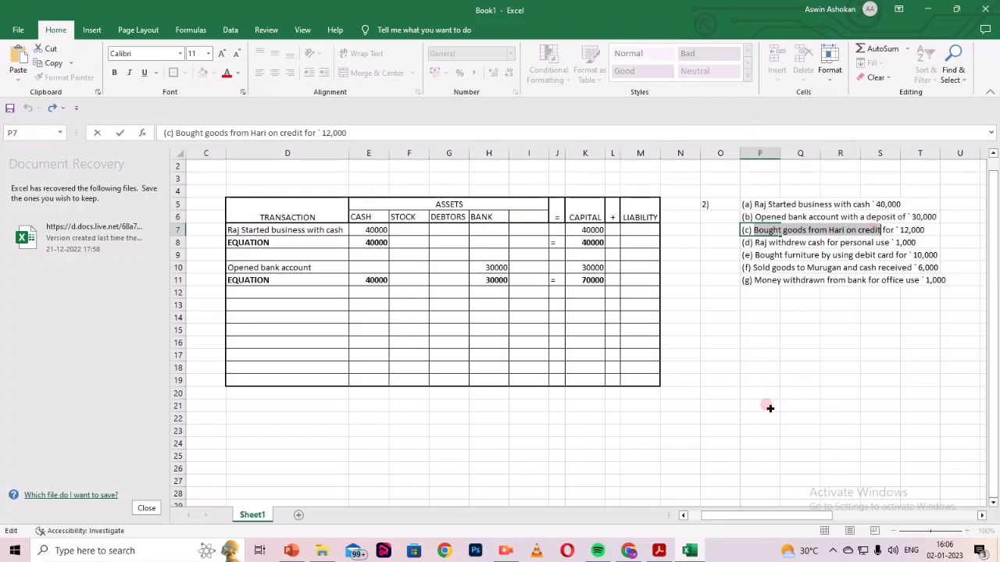
left_click(282, 301)
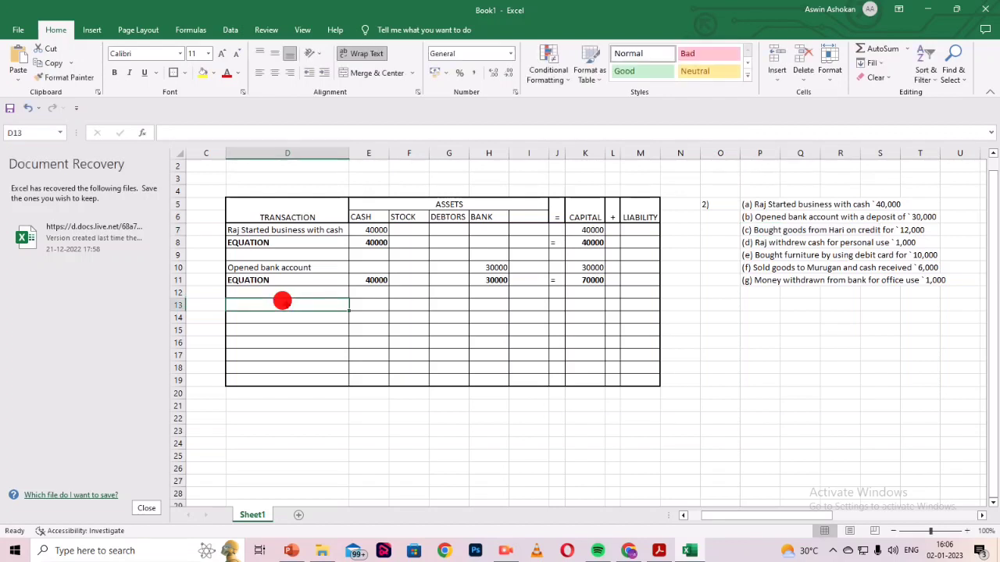
key("ctrl+v")
double_click(332, 305)
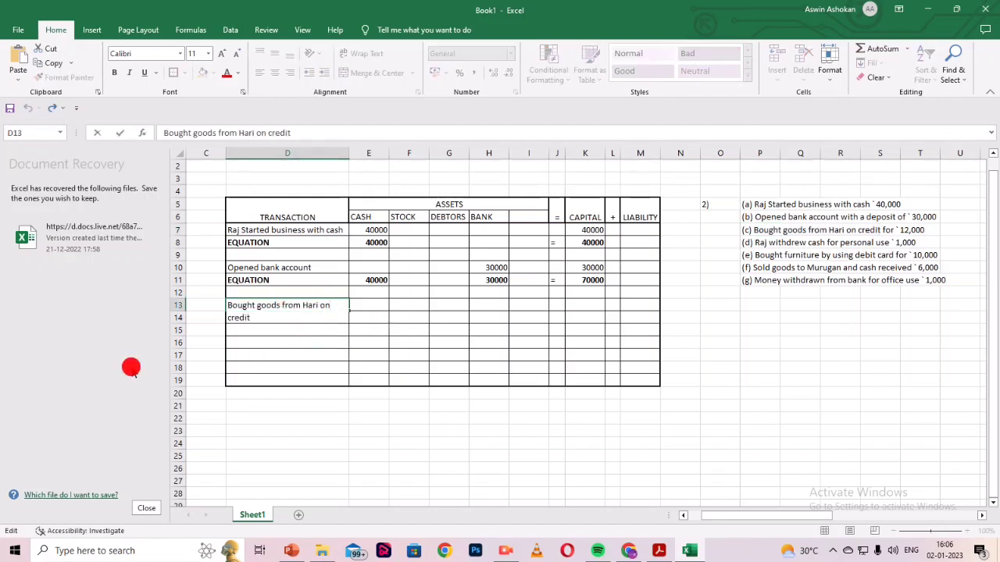
left_click(277, 415)
Record transaction (c) in row 13 with +12000 under STOCK in F13 and +12000 under LIABILITY in M13.
left_click(379, 311)
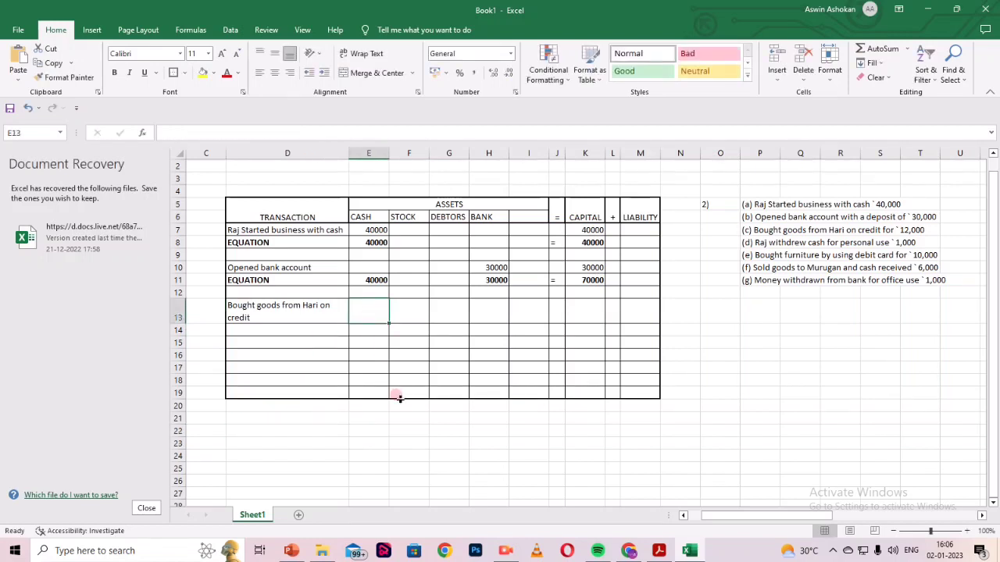
key("Right")
key("Right")
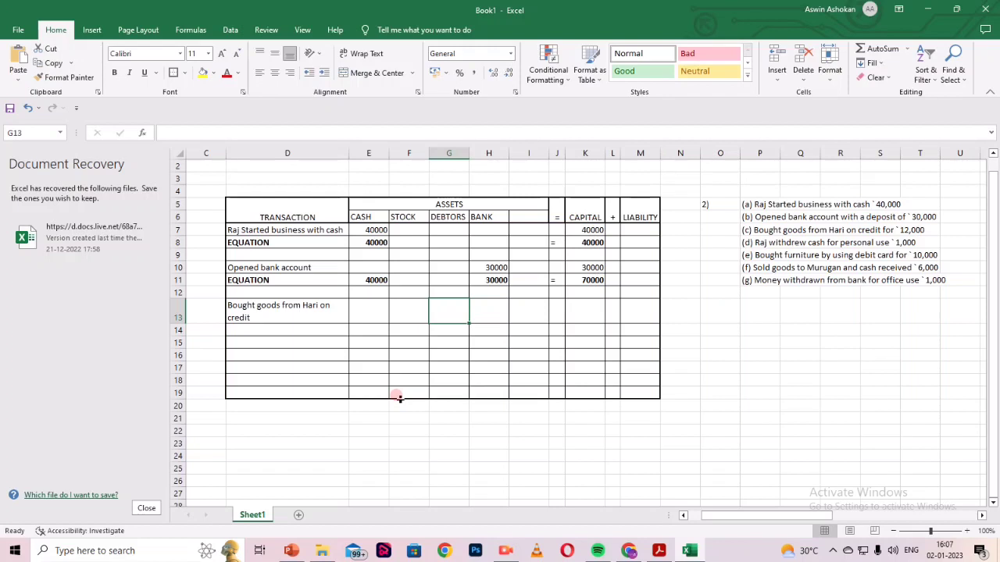
key("Left")
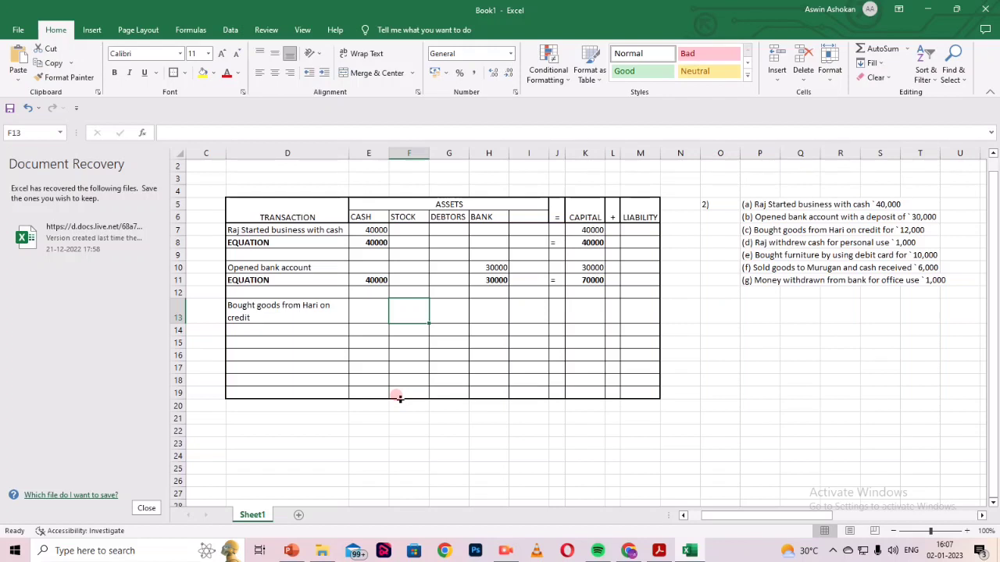
type("+")
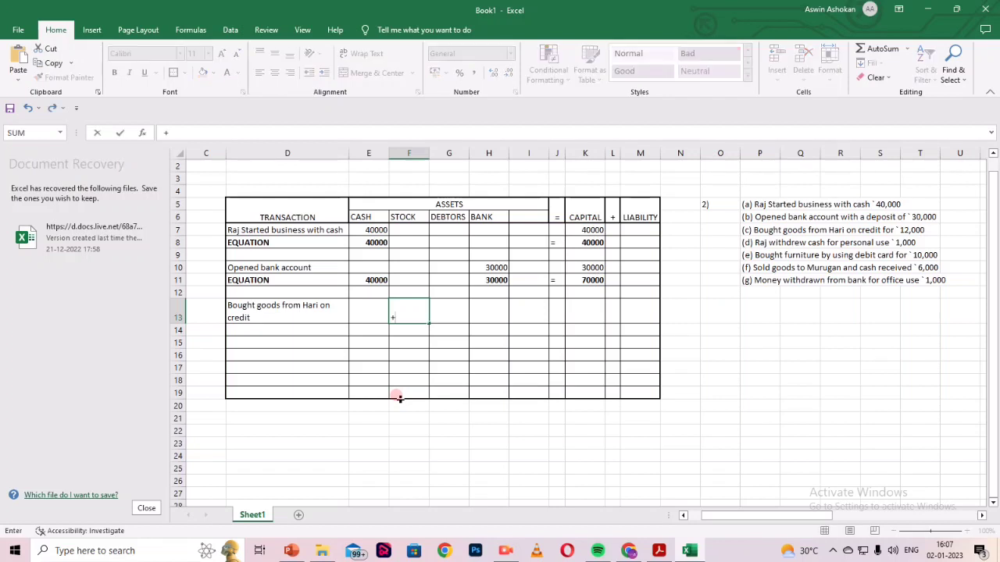
type("12000")
key("Tab")
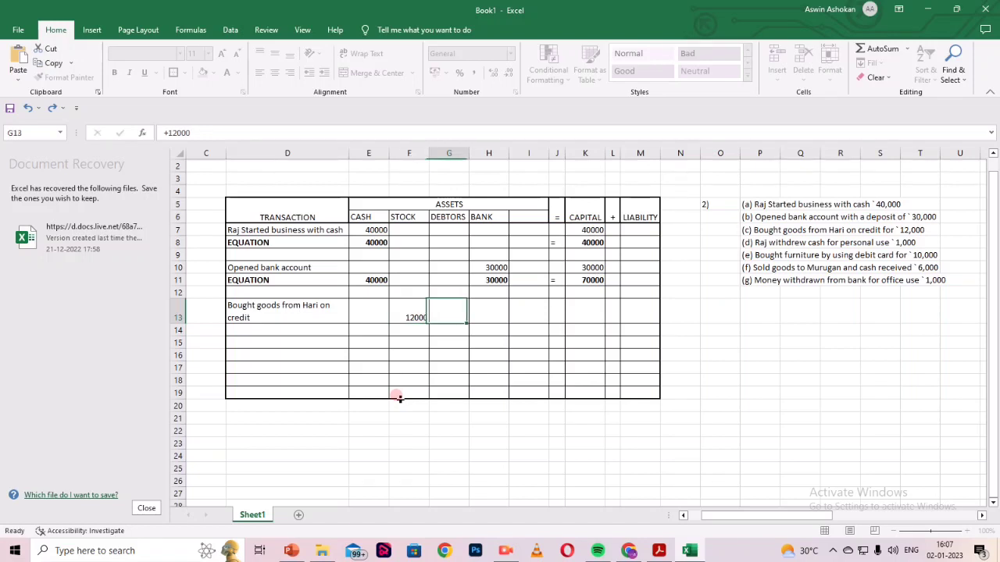
key("Right")
key("Right")
key("Right")
key("Right")
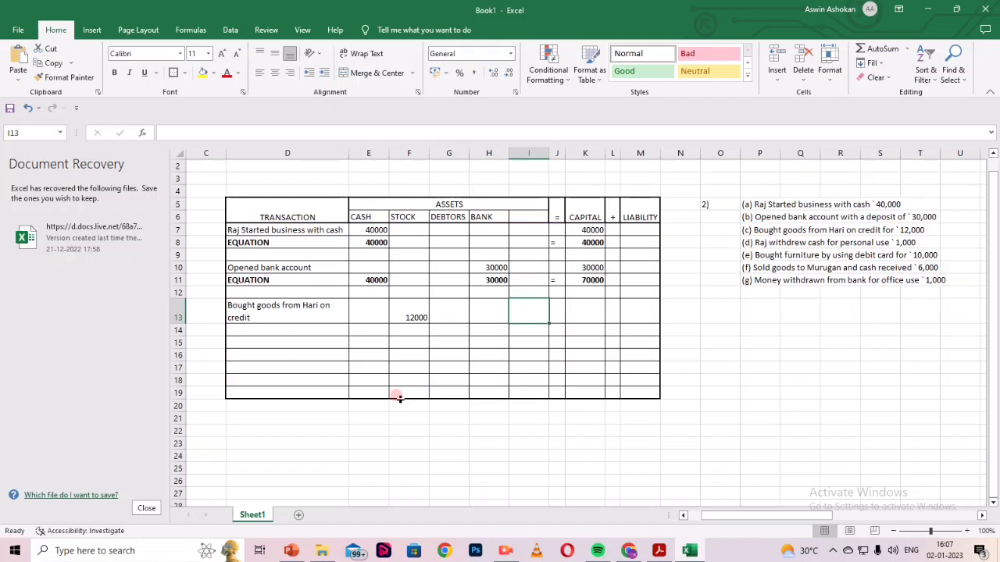
key("Right")
key("Right")
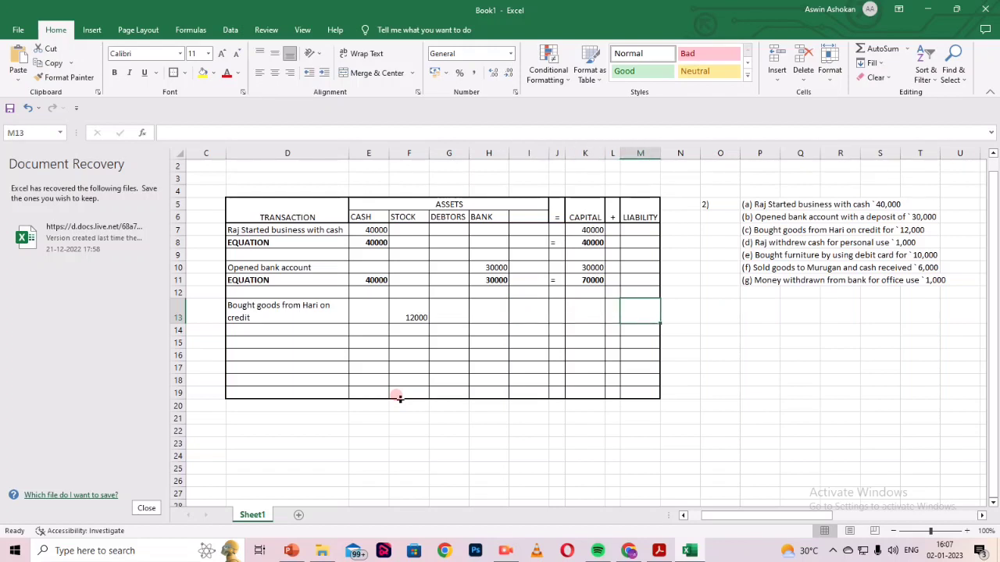
type("+1")
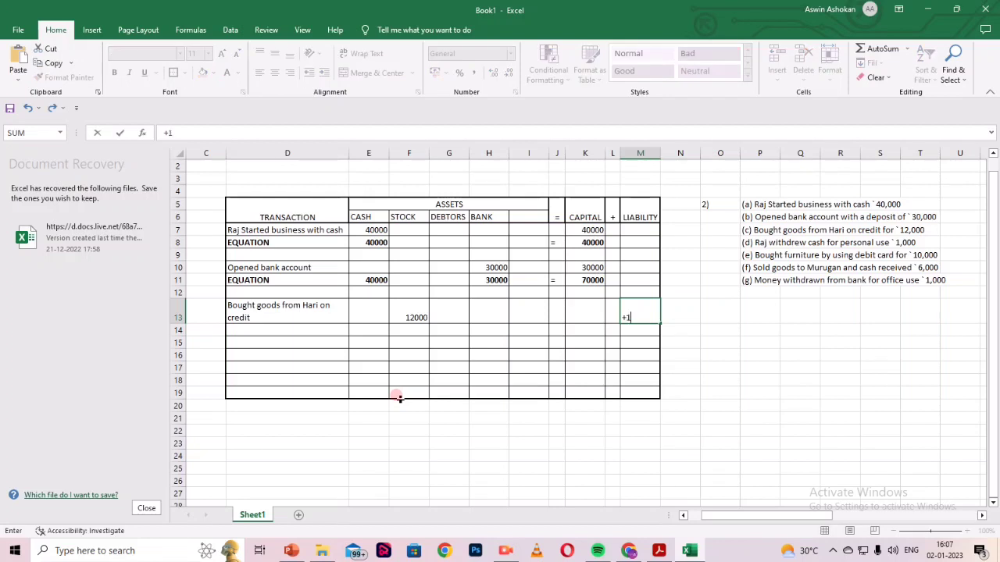
type("2000")
key("Return")
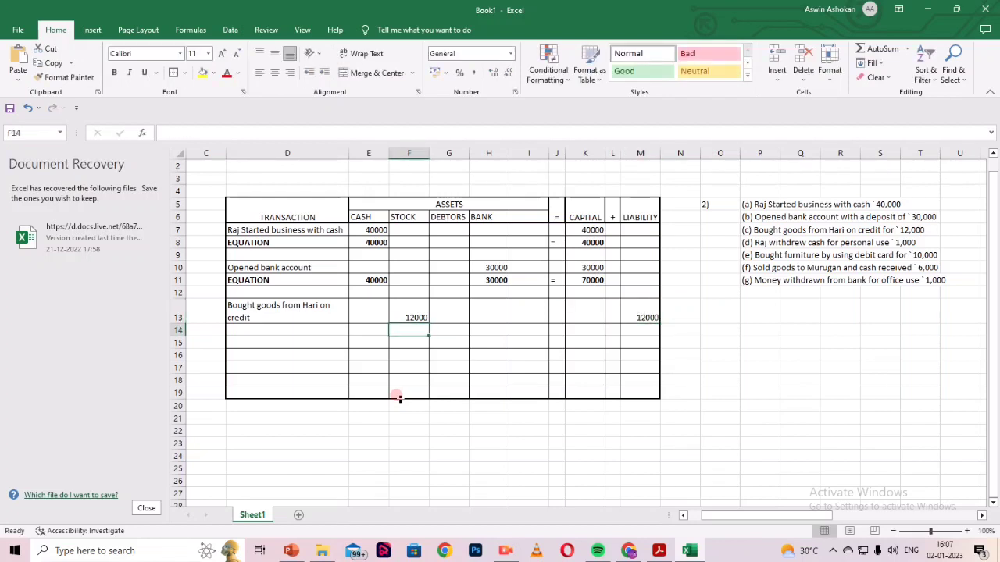
Set row 14 of the table (D14:M14) to bold and enter the label EQUATION in D14.
key("Left")
key("Left")
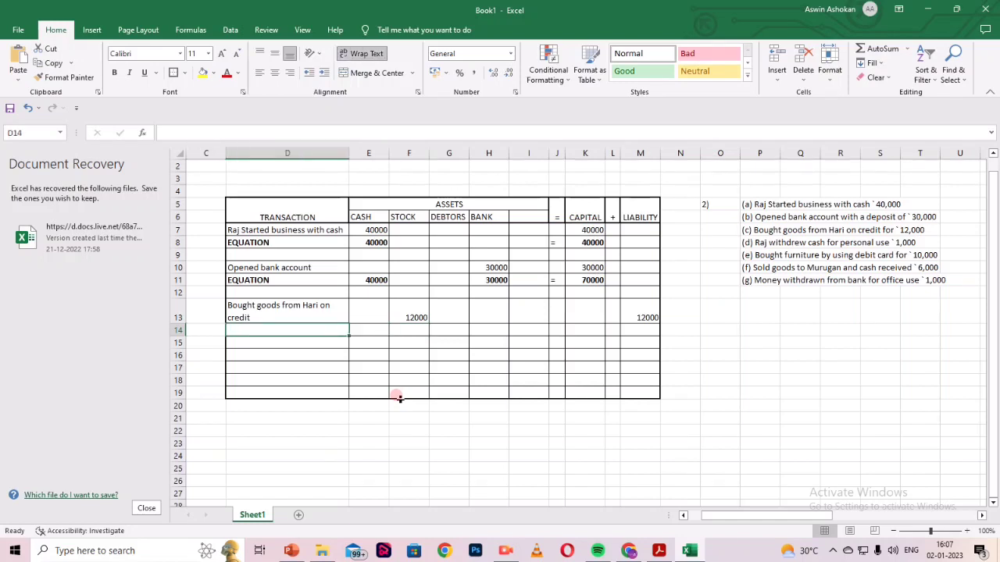
left_click_drag(286, 328, 634, 332)
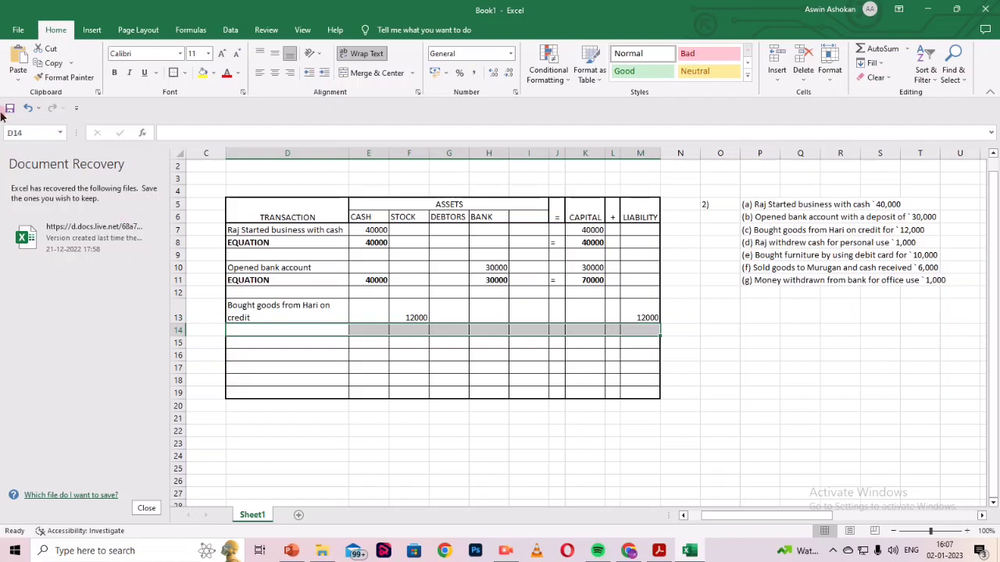
left_click(117, 76)
left_click(285, 328)
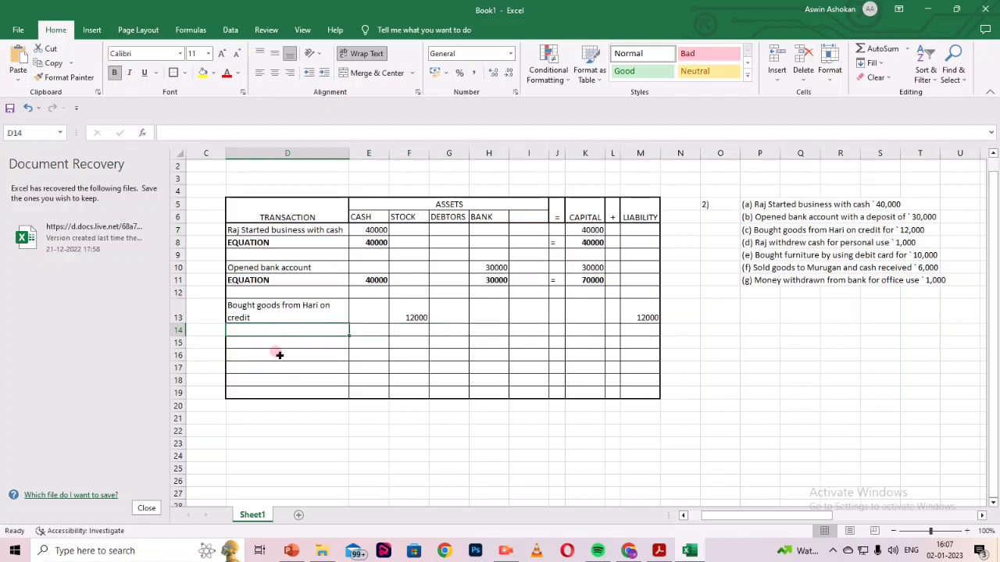
type("EQUATION")
key("Tab")
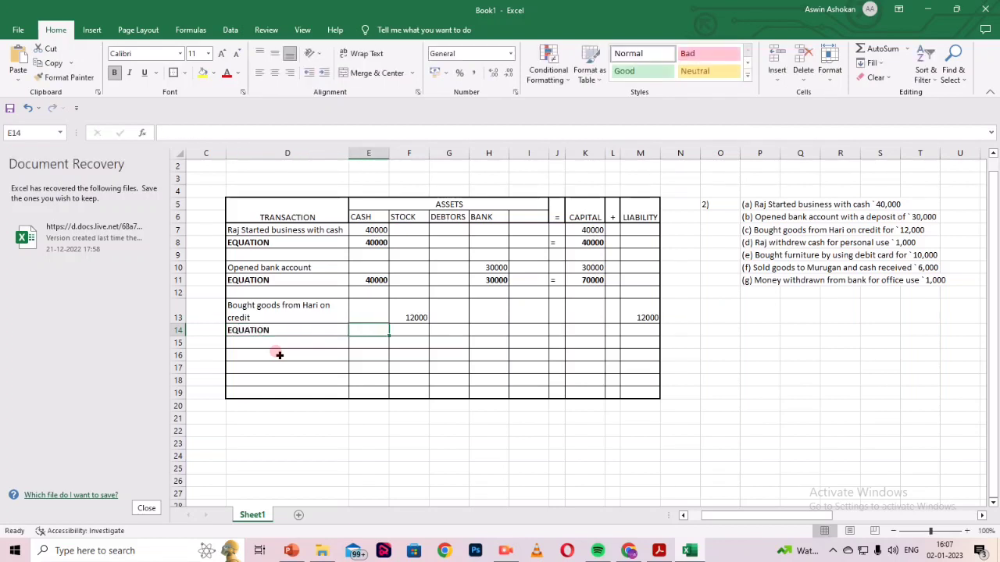
Fill the asset side of equation row 14 with 40000 in CASH (E14), 12000 in STOCK (F14) and 30000 in BANK (H14).
type("40000")
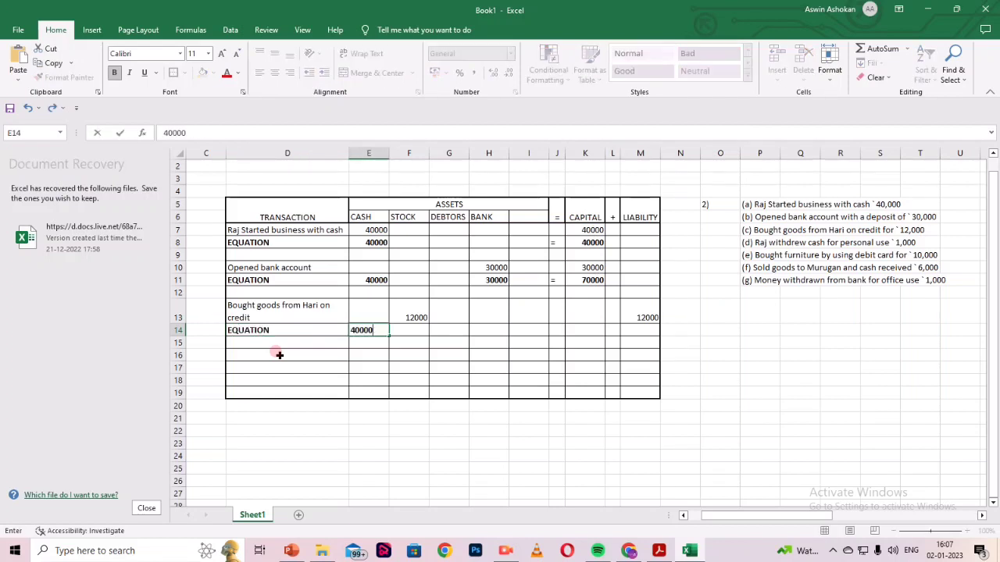
key("Tab")
type("120000")
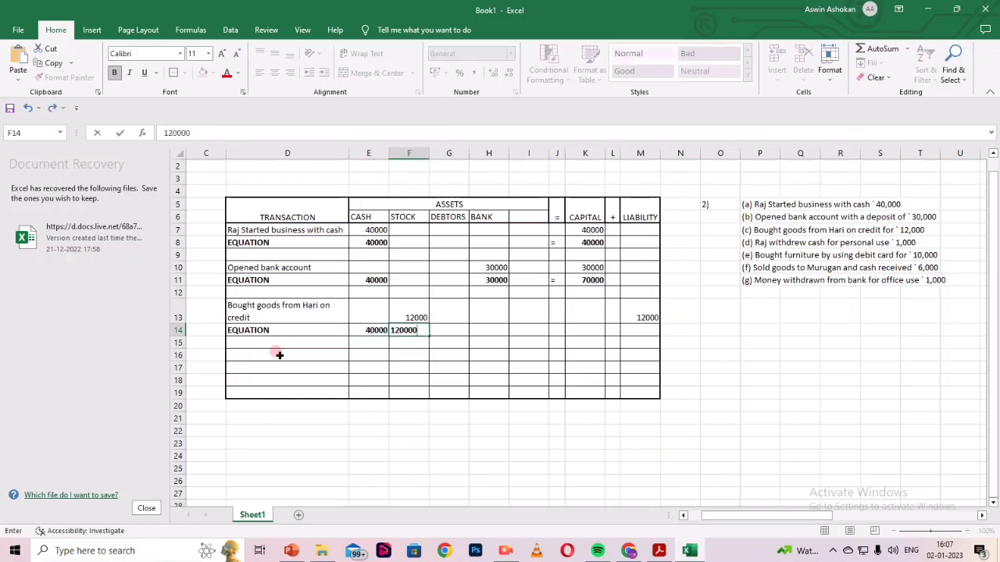
key("BackSpace")
key("Tab")
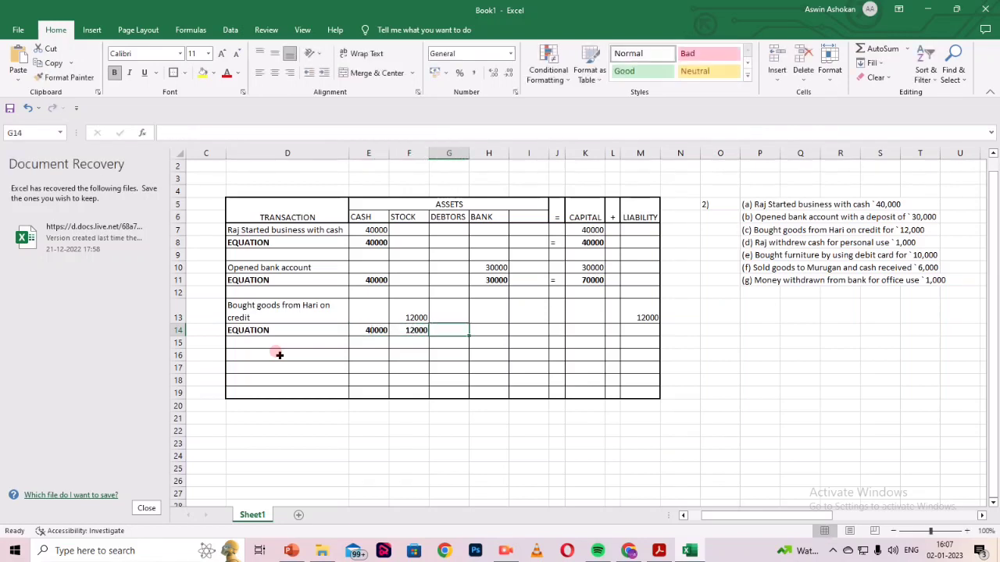
key("Tab")
type("30000")
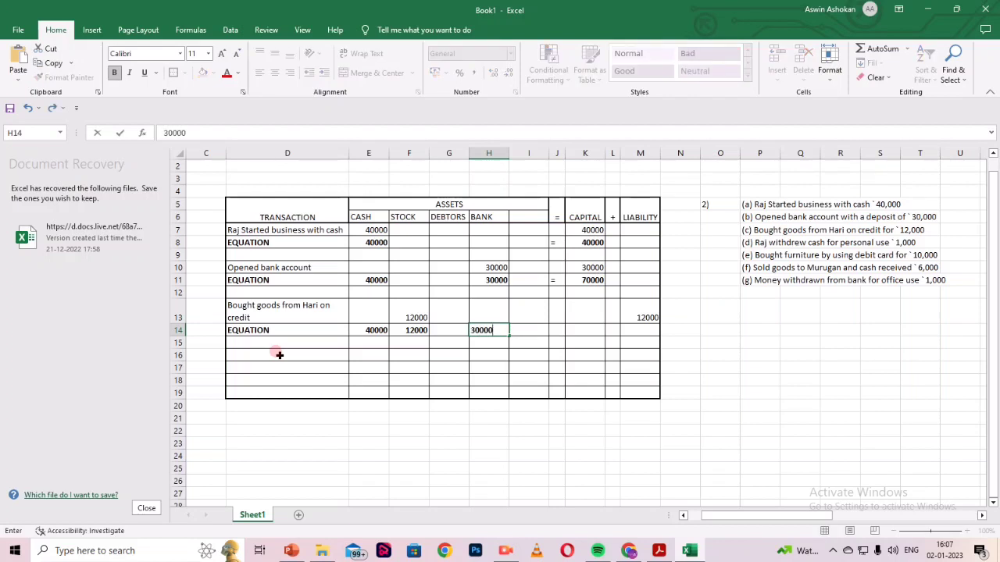
key("Tab")
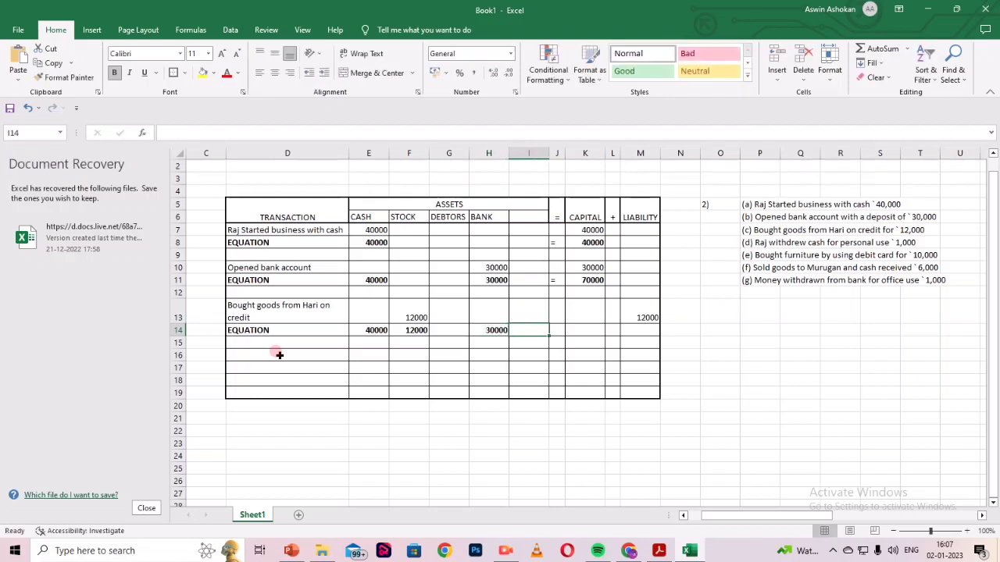
Complete the capital and liability side of row 14 with 70000 in K14, a plus sign in L14 and 12000 in M14.
key("Tab")
key("Tab")
type("7000")
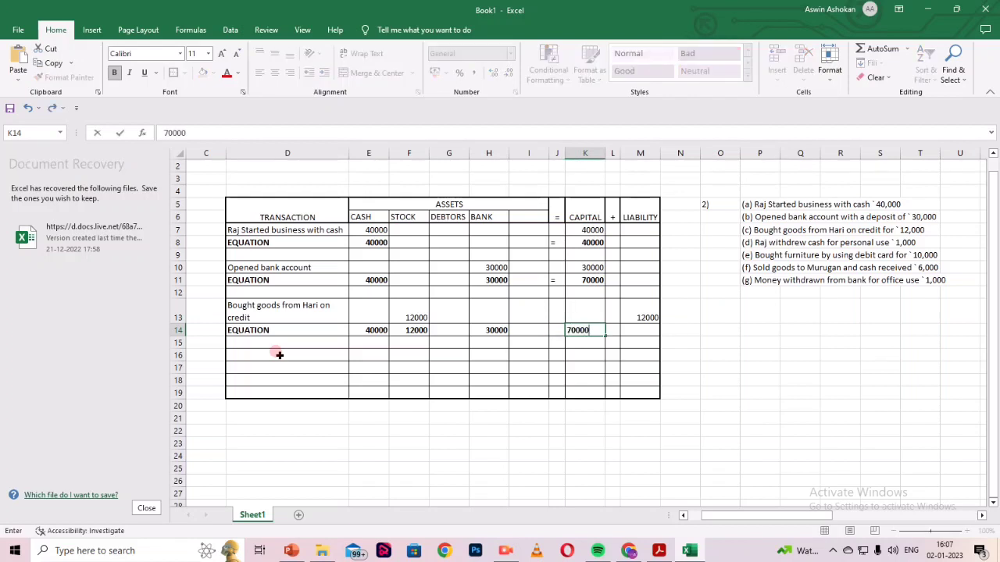
type("0")
key("Tab")
type("+")
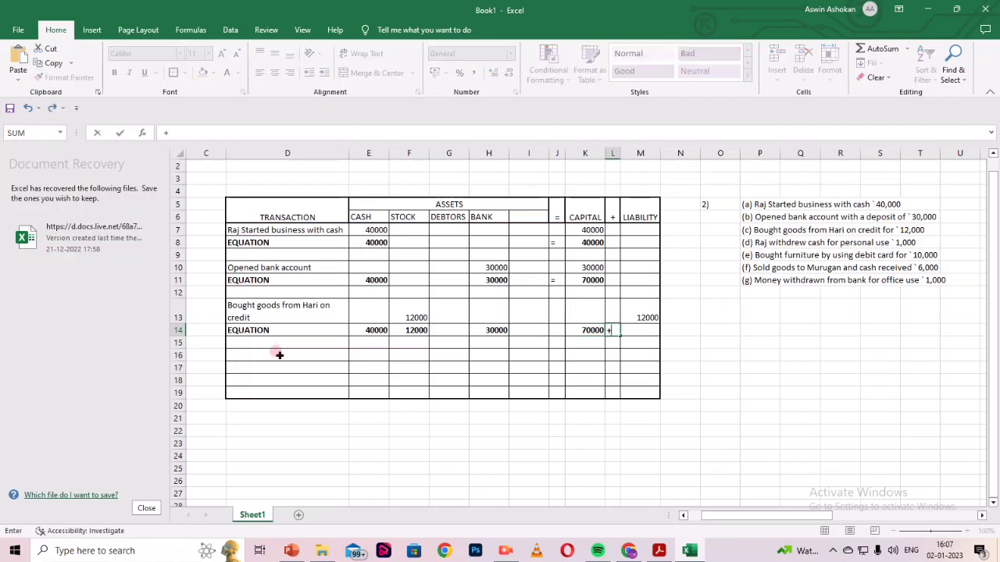
key("Tab")
type("1200")
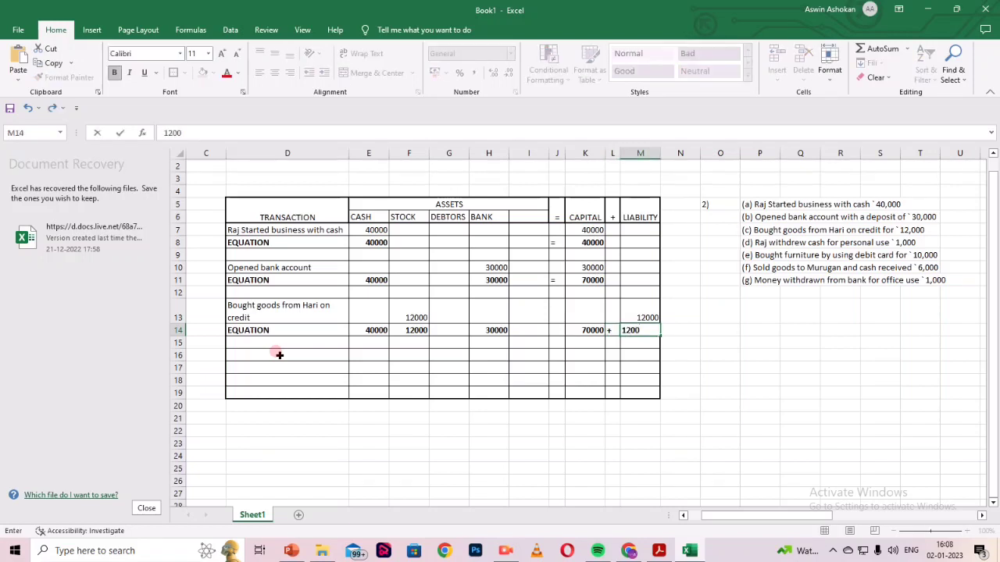
Copy the wording of transaction (d) from P8, without its letter and amount, into cell D16.
key("Left")
key("Left")
key("Left")
key("Left")
key("Left")
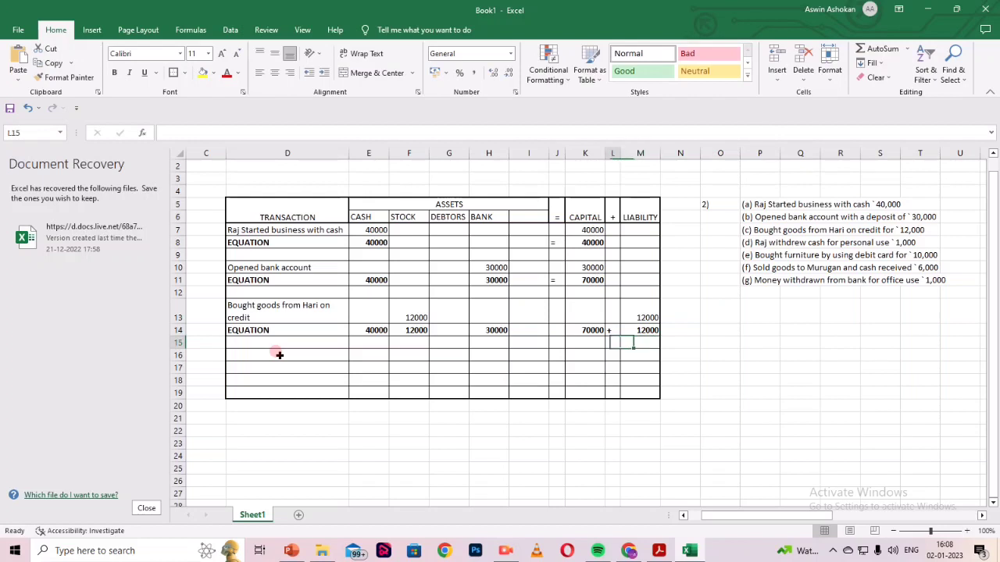
key("Left")
key("Left")
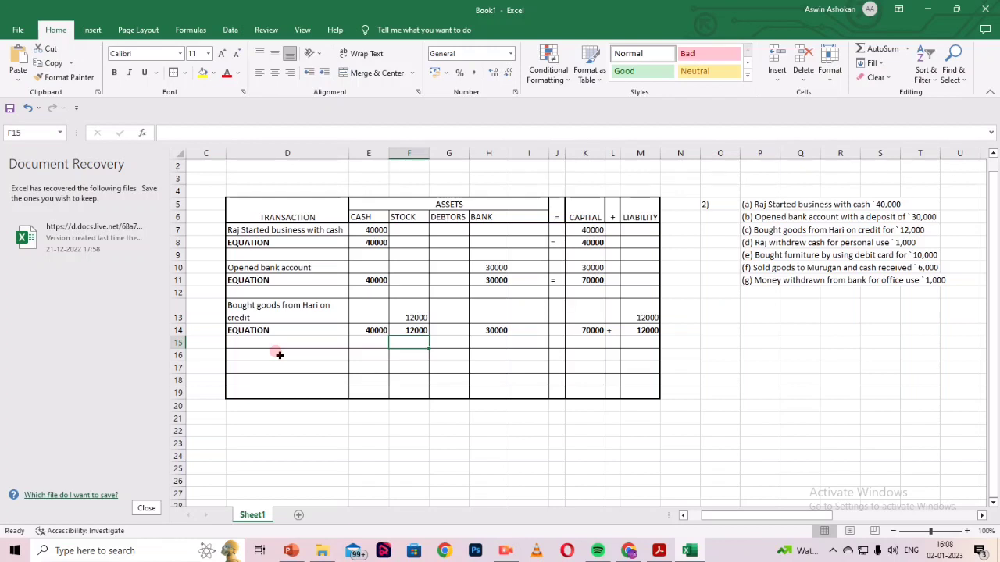
key("Down")
key("Left")
key("Left")
key("Left")
key("Left")
key("Right")
key("Right")
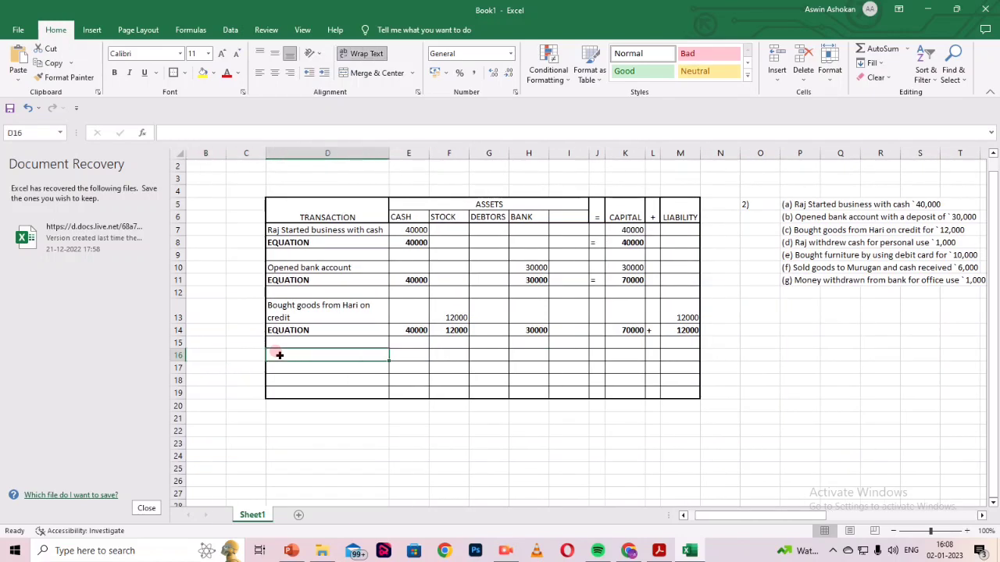
left_click(794, 242)
double_click(794, 242)
left_click_drag(795, 242, 931, 243)
key("ctrl+c")
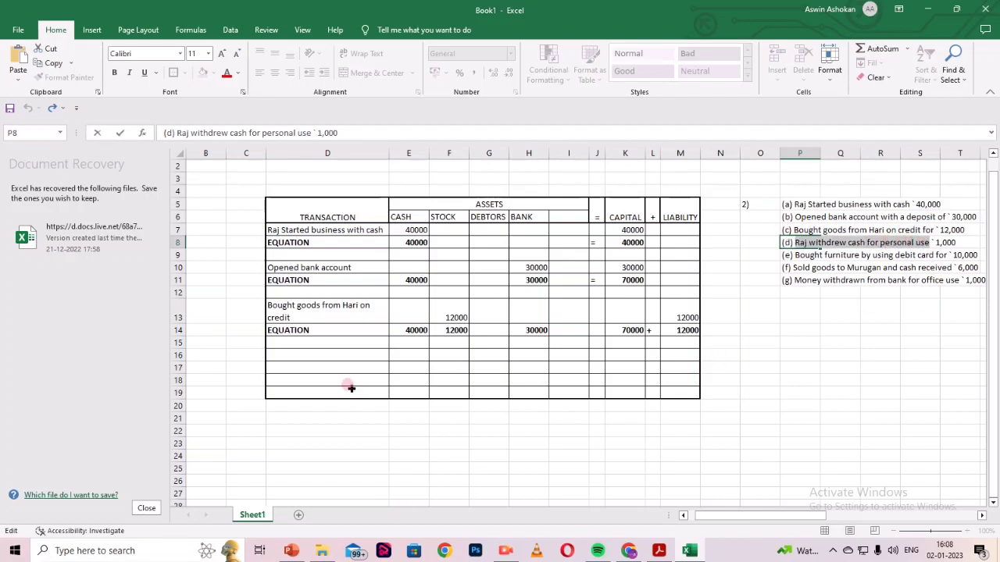
left_click(306, 353)
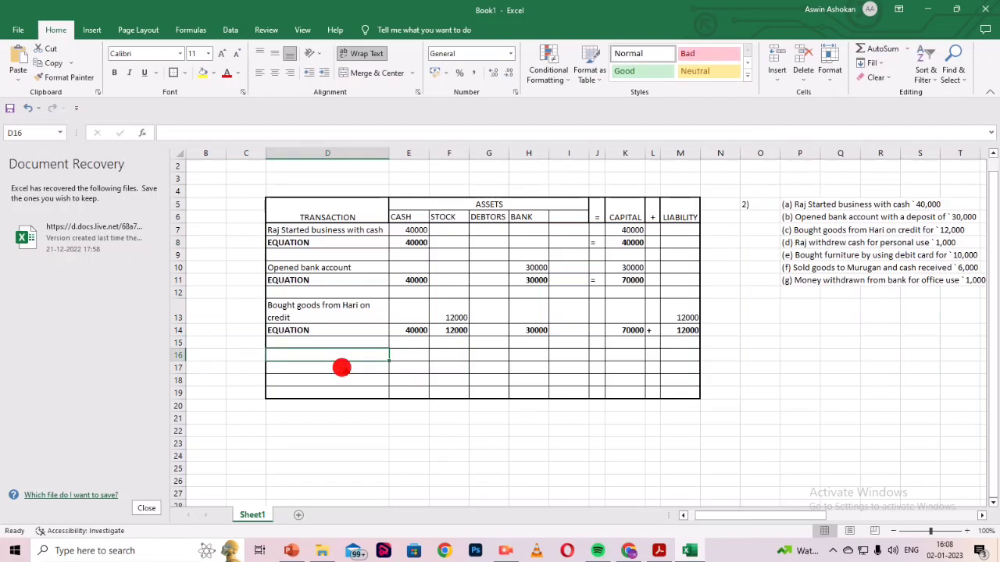
key("ctrl+v")
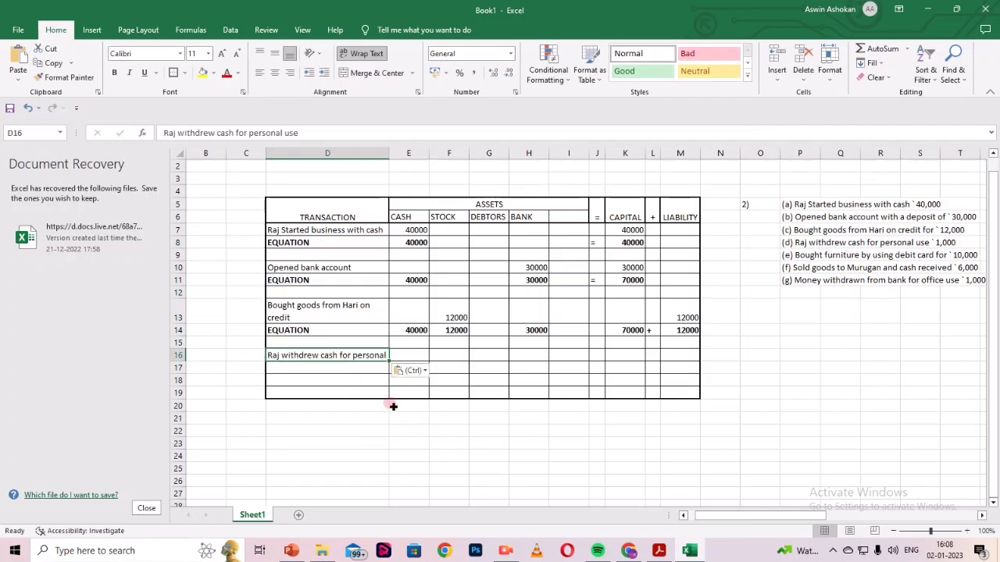
Increase the height of row 16 until both lines of the wrapped transaction text in D16 fit.
left_click(398, 359)
left_click(341, 356)
left_click_drag(178, 361, 178, 369)
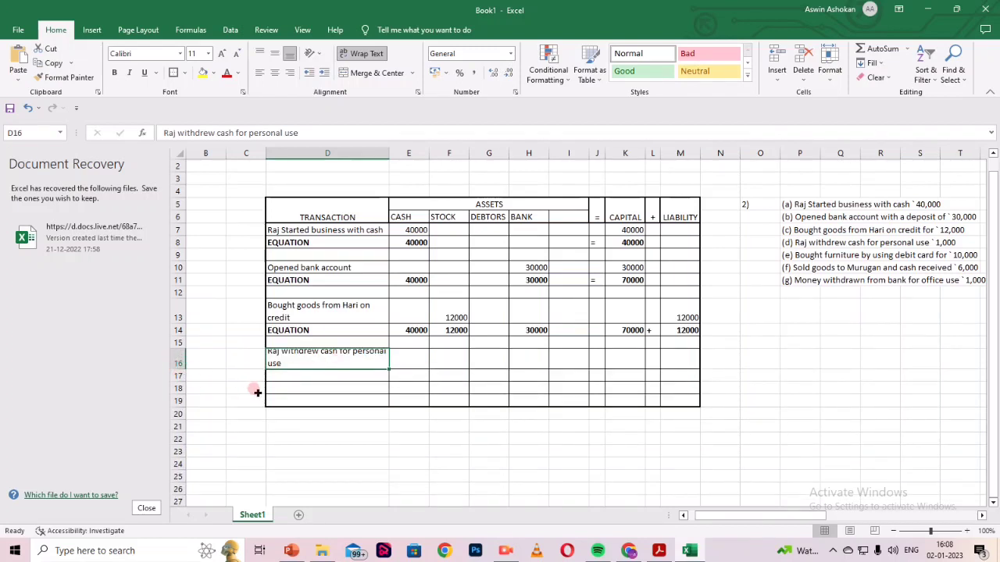
left_click(409, 362)
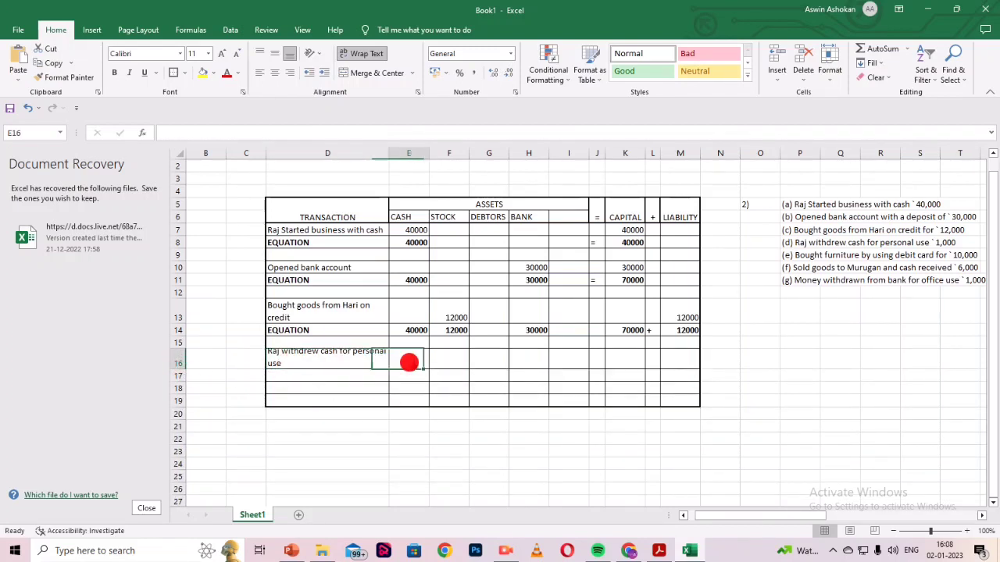
left_click(322, 368)
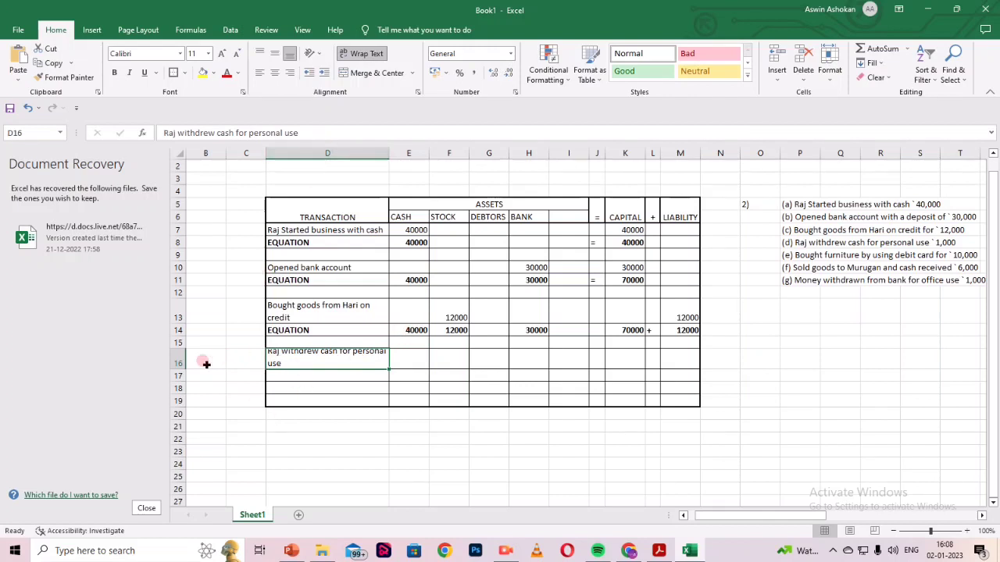
left_click_drag(178, 369, 179, 378)
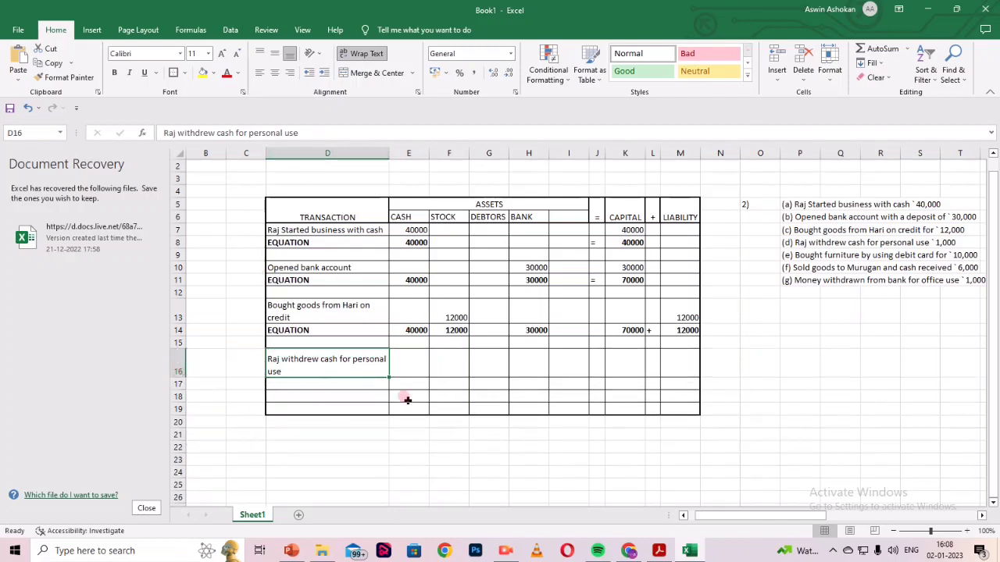
Record transaction (d) in row 16 with -1000 under CASH in E16 and -1000 under CAPITAL in K16.
left_click(410, 372)
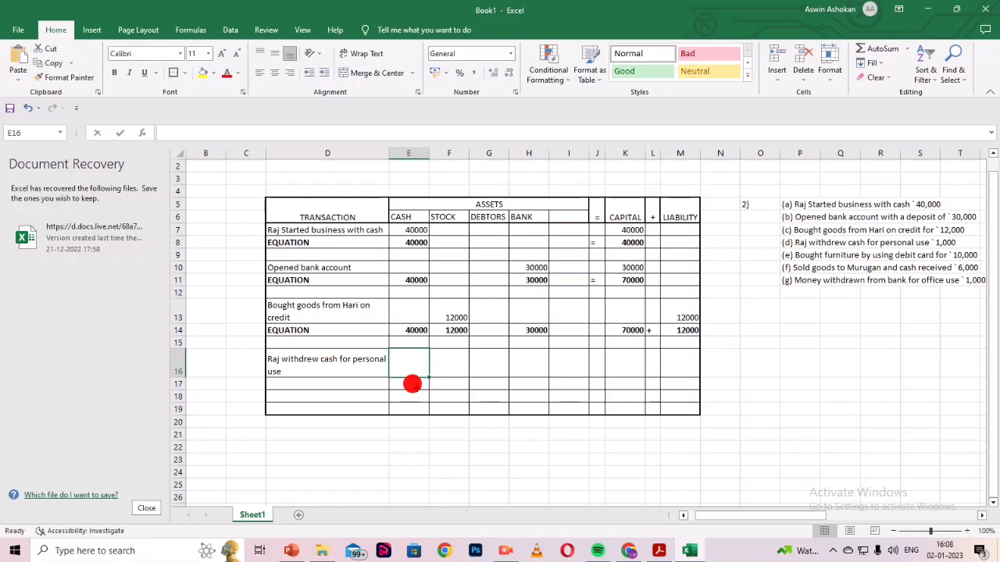
type("-")
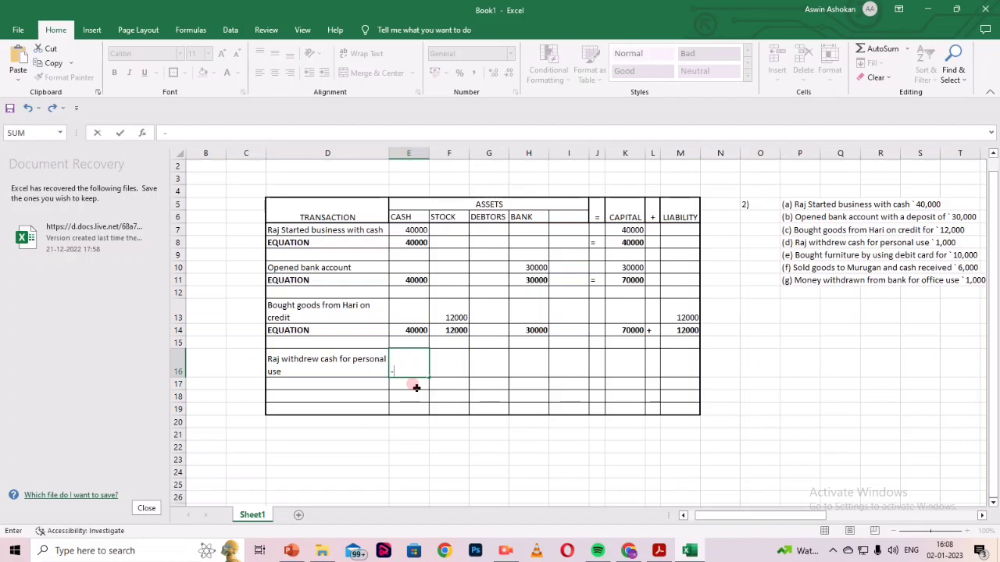
type("10000")
key("Right")
key("Right")
key("Right")
key("Right")
key("Right")
key("Right")
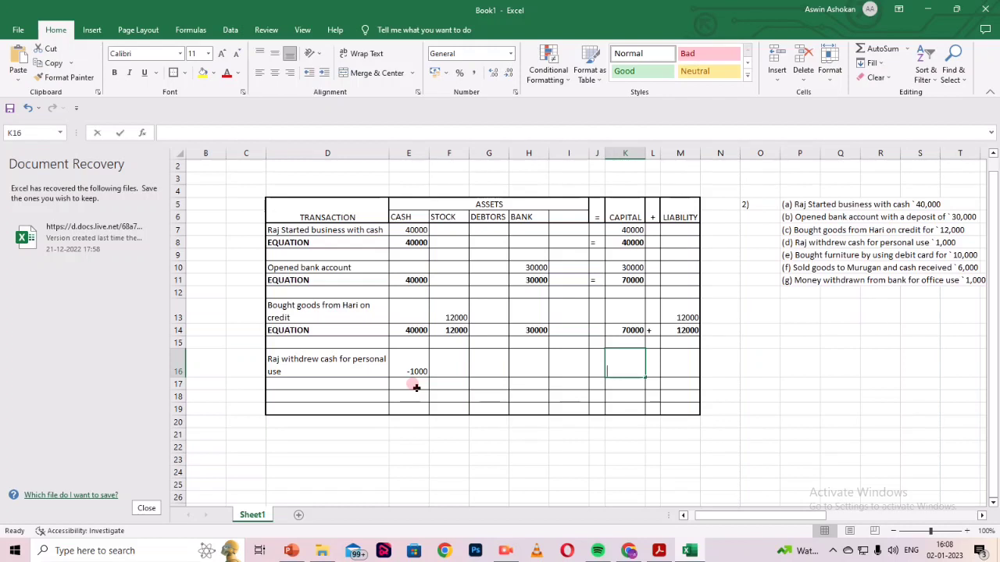
type("-1000")
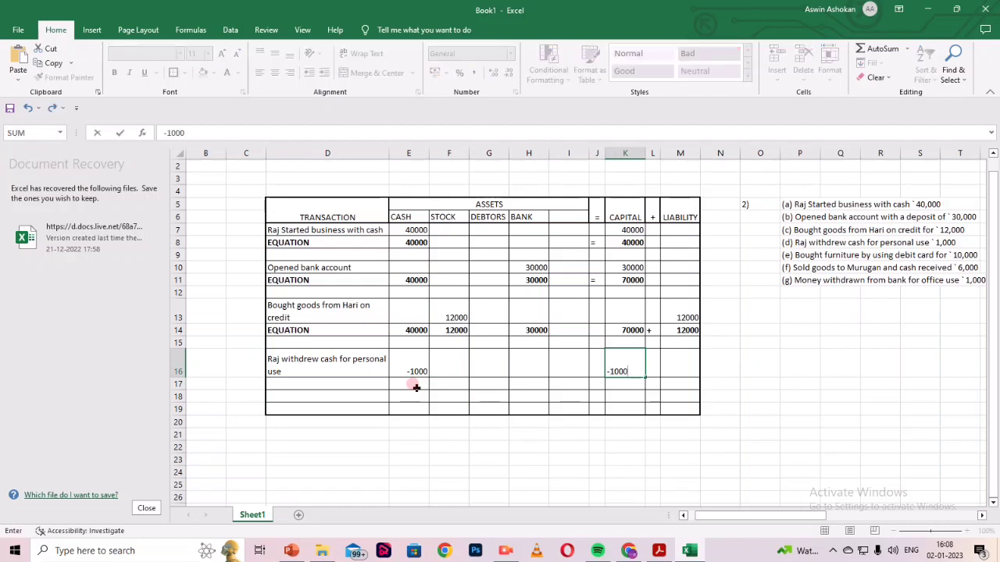
key("Return")
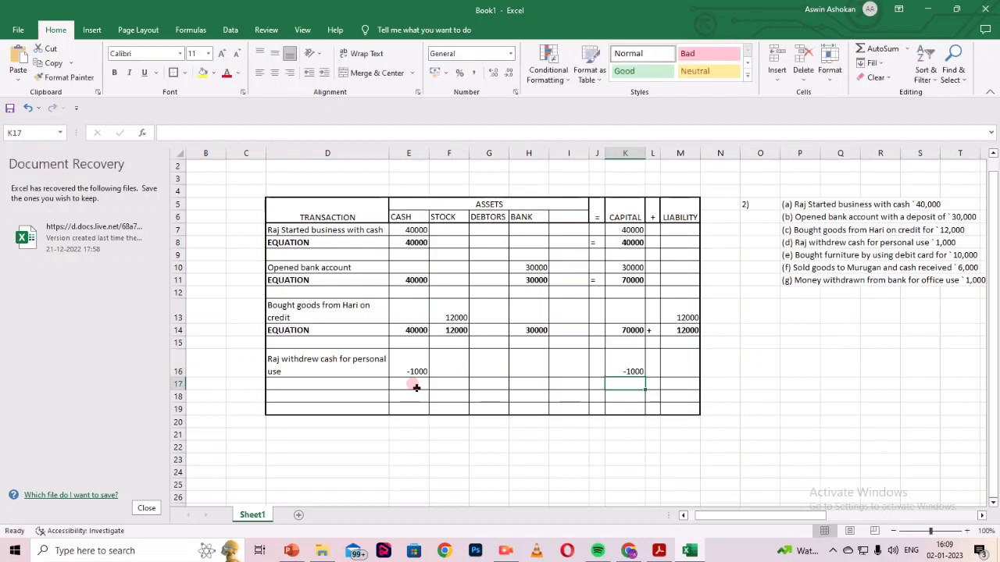
Set row 17 of the table (D17:M17) to bold and enter the label Equation in D17.
key("Left")
key("Left")
key("Left")
key("Left")
key("Left")
key("Left")
key("Left")
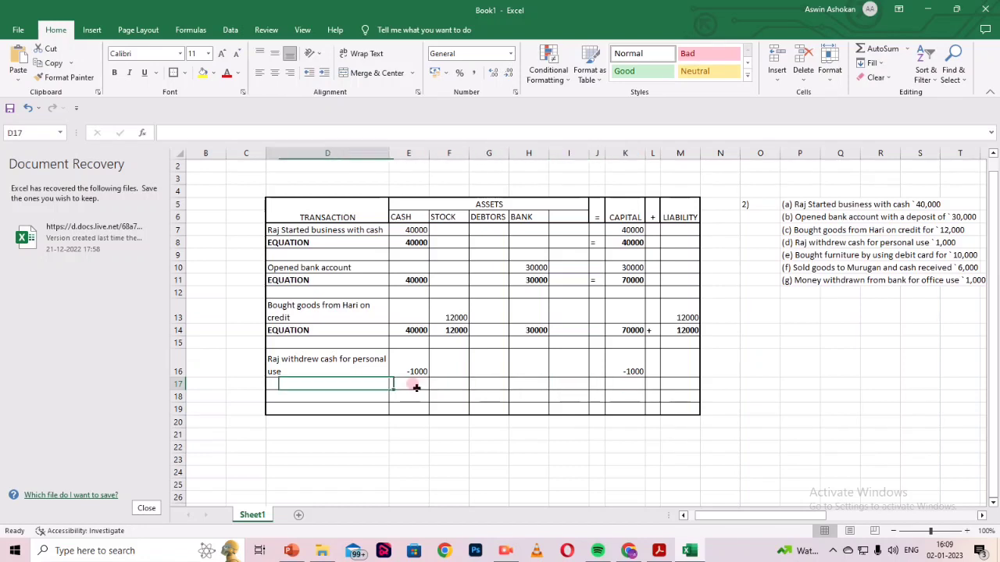
left_click_drag(323, 384, 672, 386)
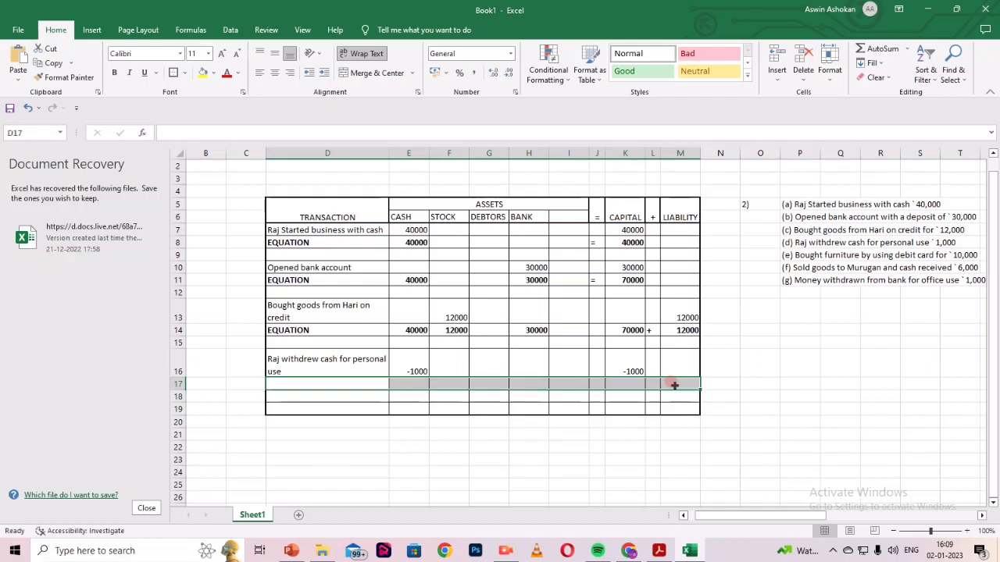
key("ctrl+b")
type("E")
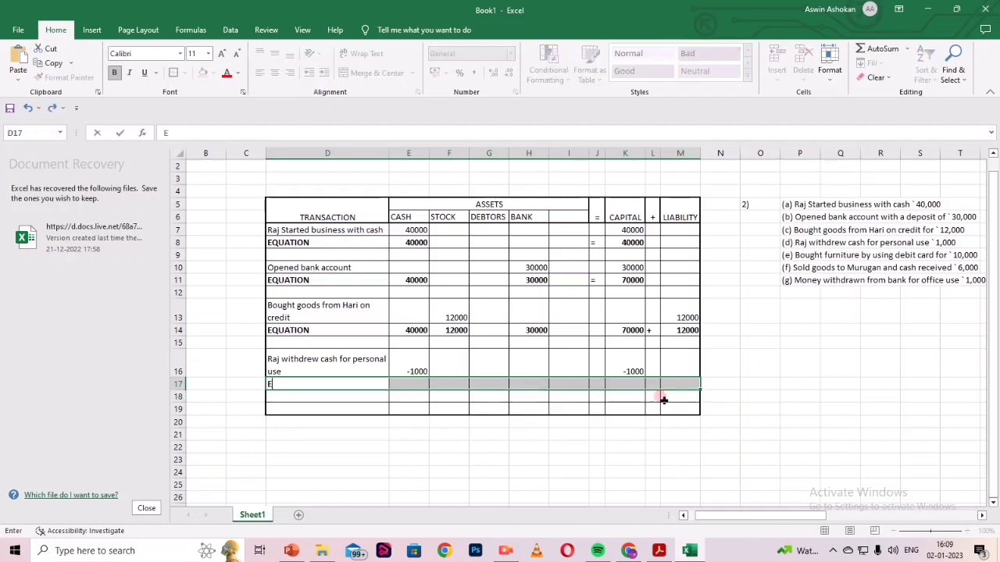
type("QYA")
key("BackSpace")
key("BackSpace")
type("uation")
key("Return")
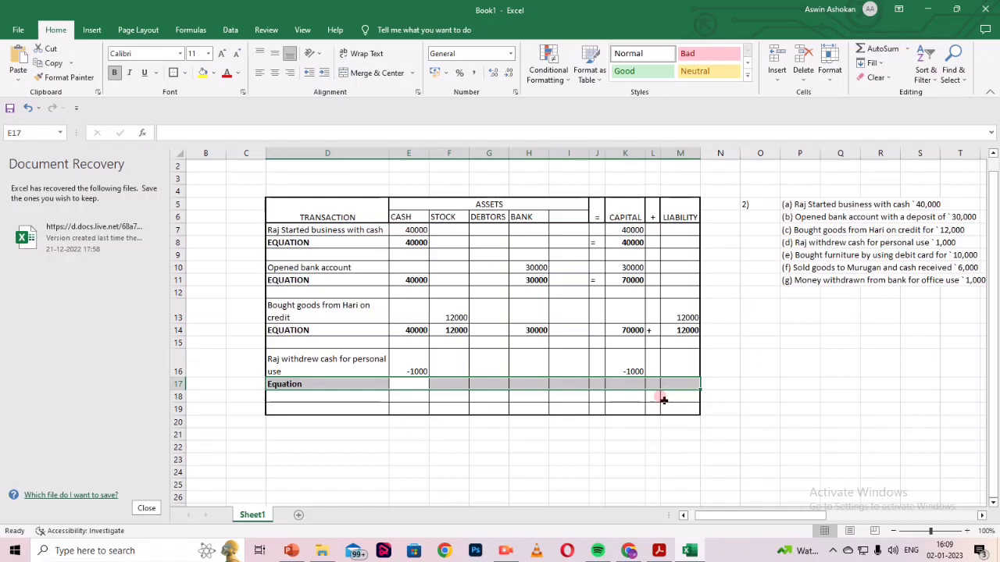
Fill equation row 17 with 39000 in CASH (E17), 12000 in STOCK (F17), 30000 in BANK (H17) and an equals sign in J17.
type("39000")
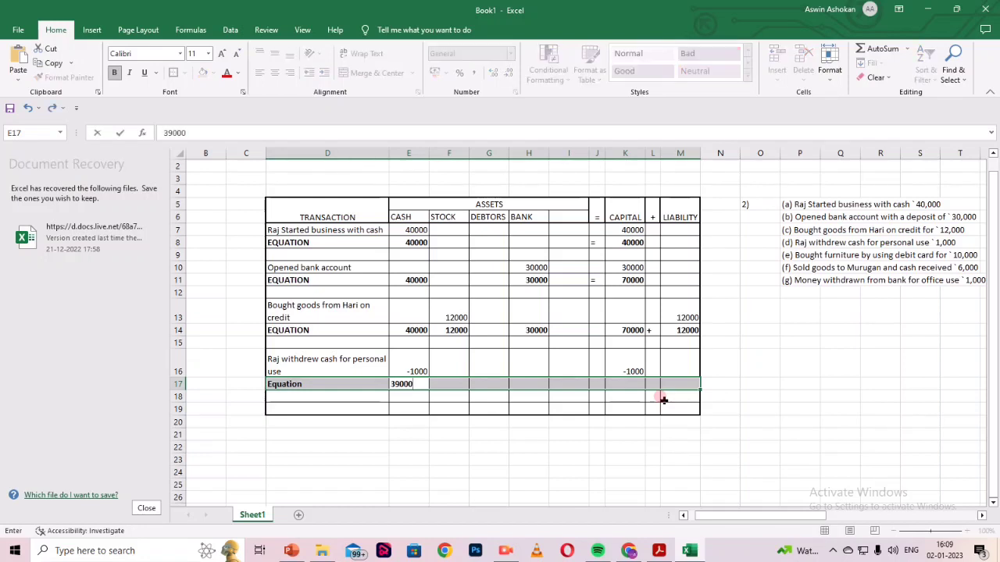
key("Return")
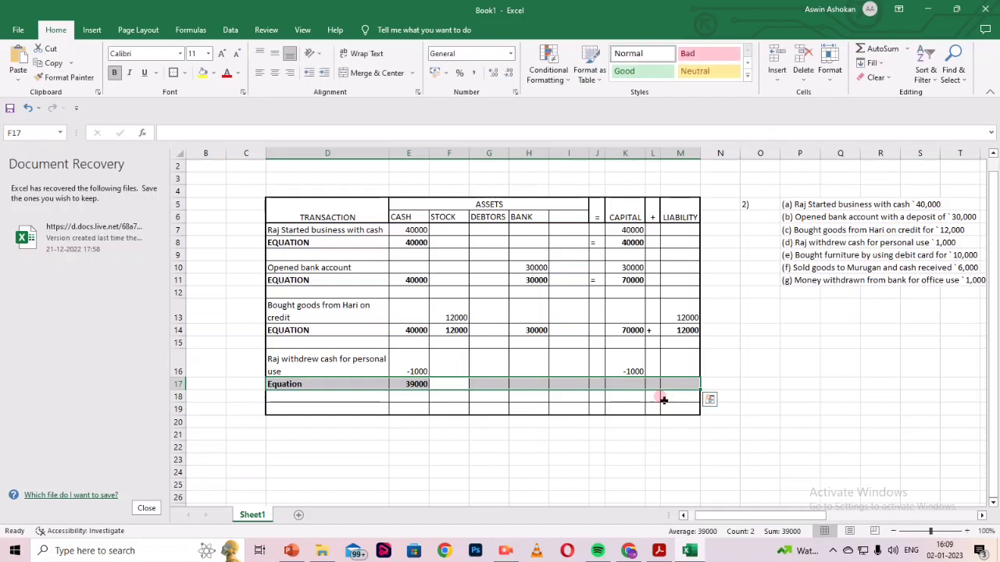
type("12000")
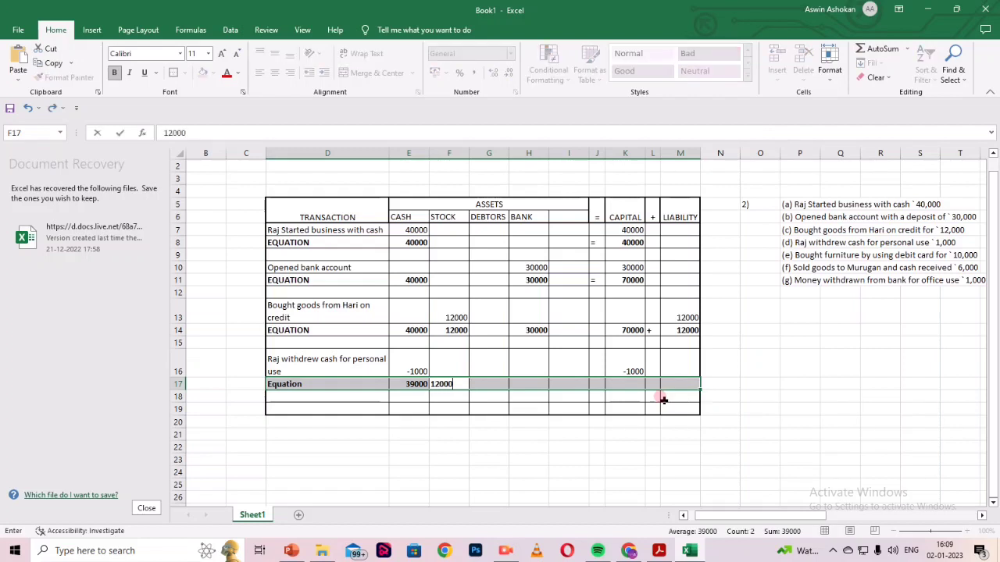
key("Return")
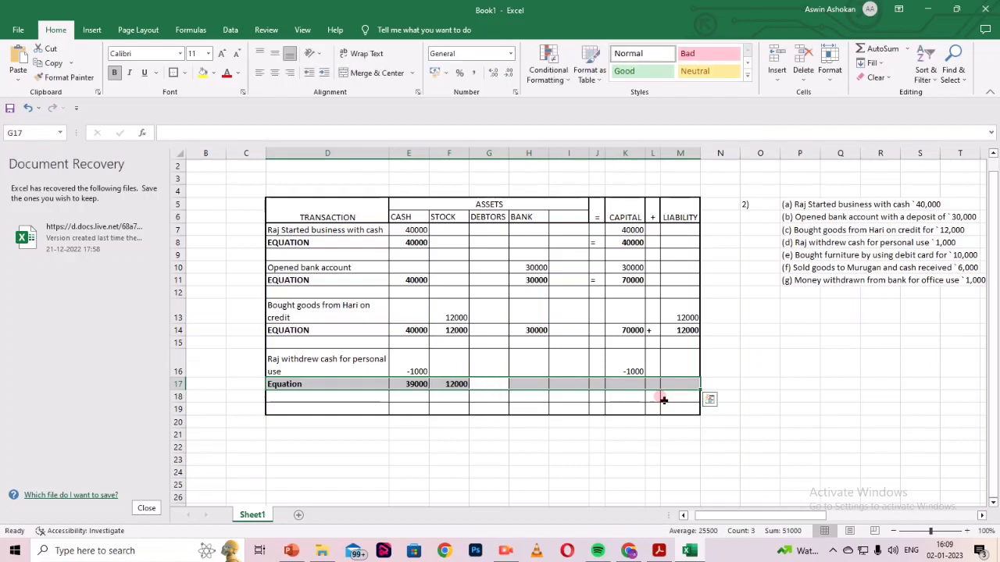
key("Return")
type("30000")
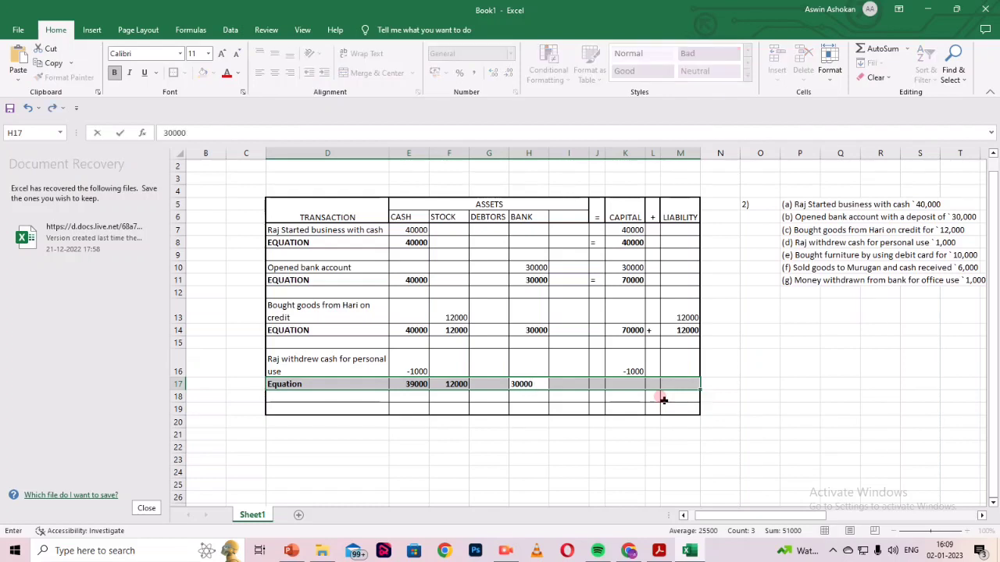
key("Return")
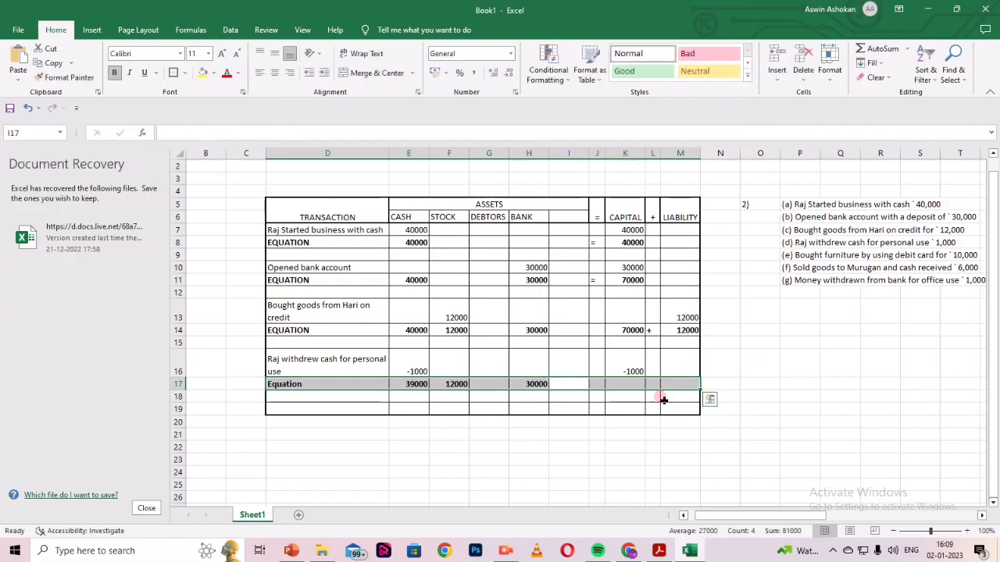
key("Return")
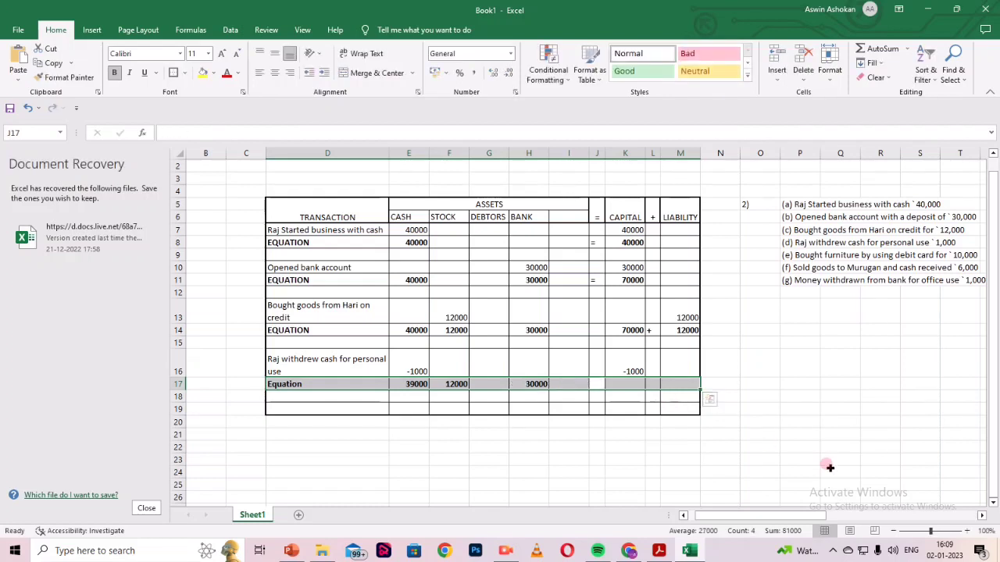
type("=")
key("Return")
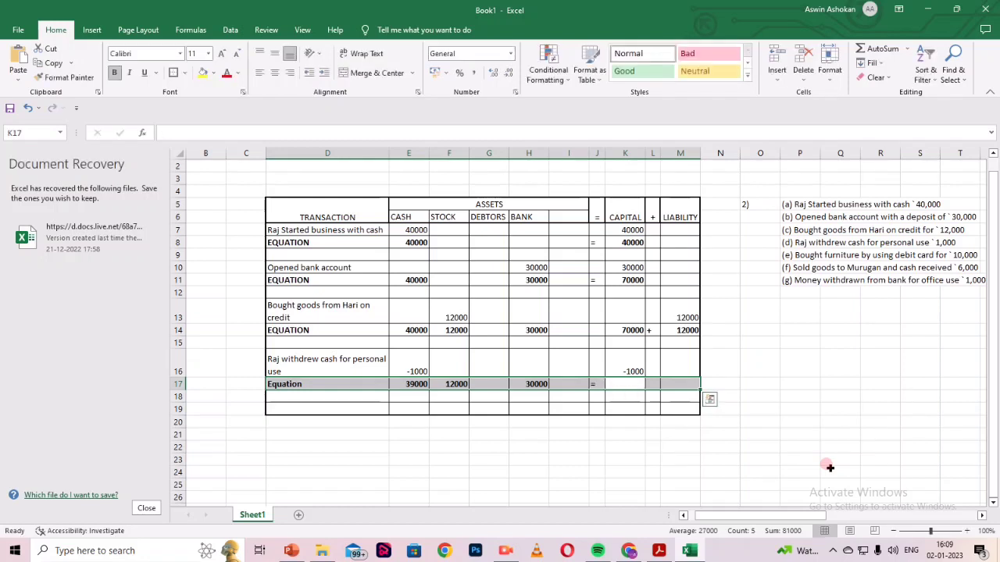
Complete equation row 17 with 69000 in CAPITAL (K17), a plus sign in L17 and 12000 in LIABILITY (M17).
type("69000")
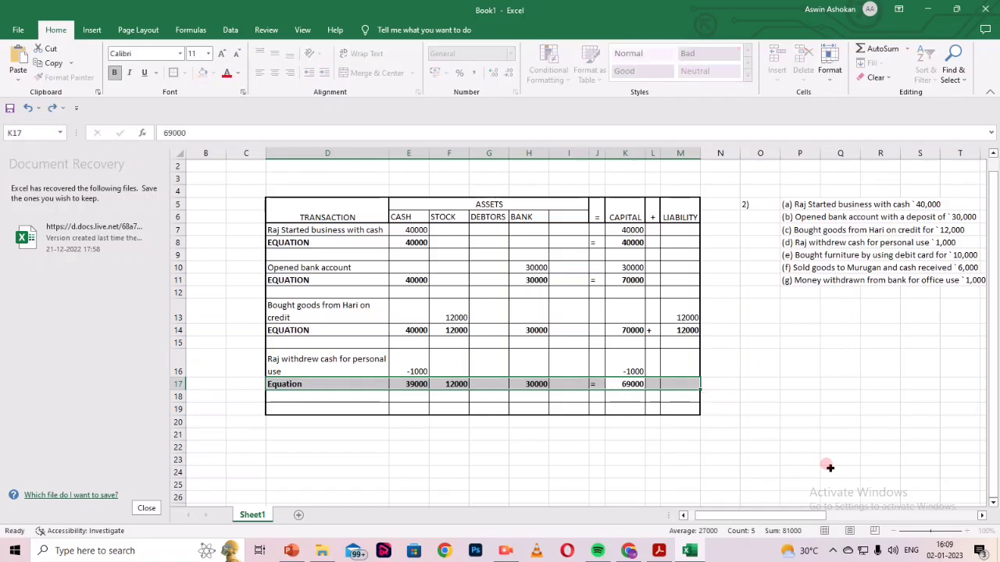
key("Return")
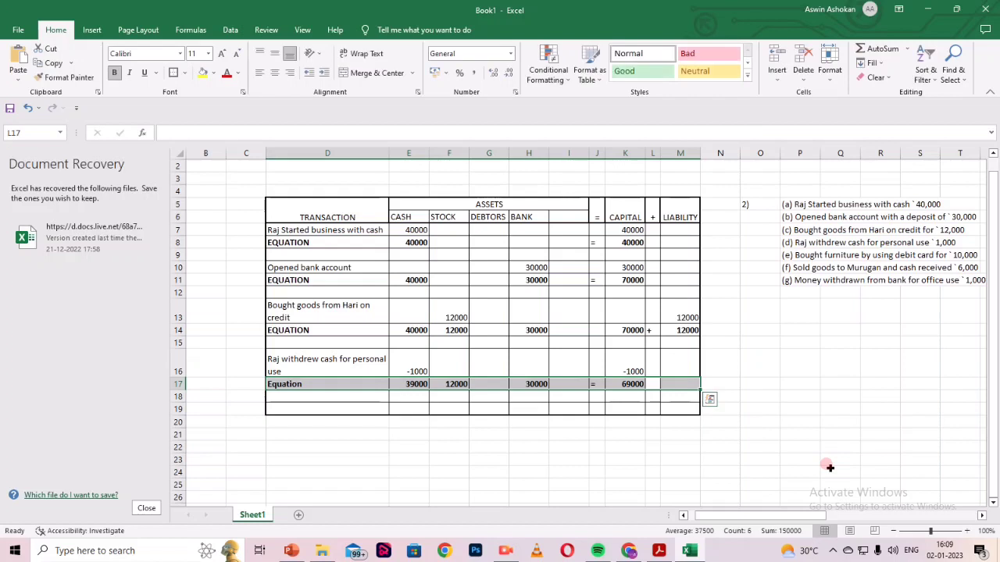
type("+")
key("Return")
type("12000")
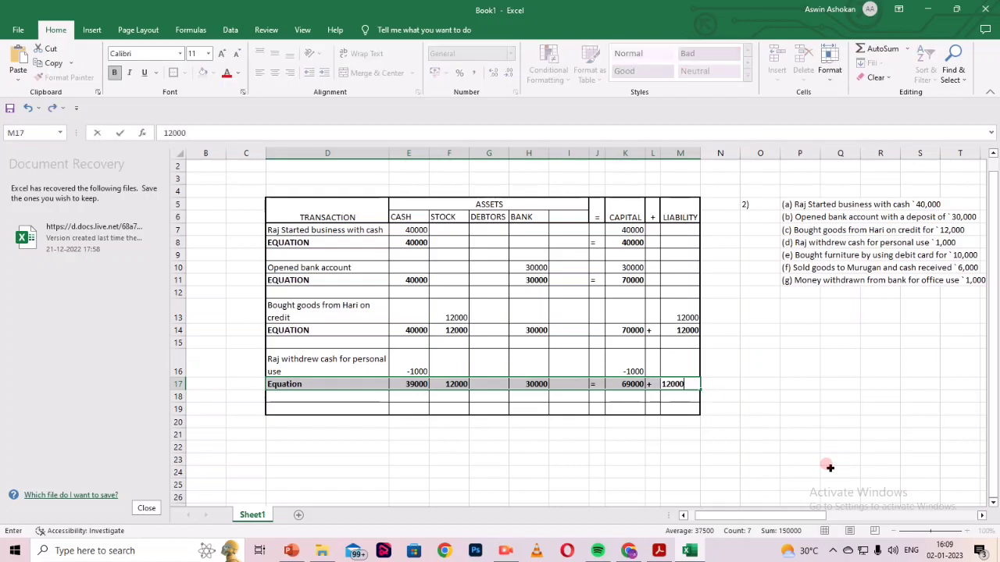
key("Return")
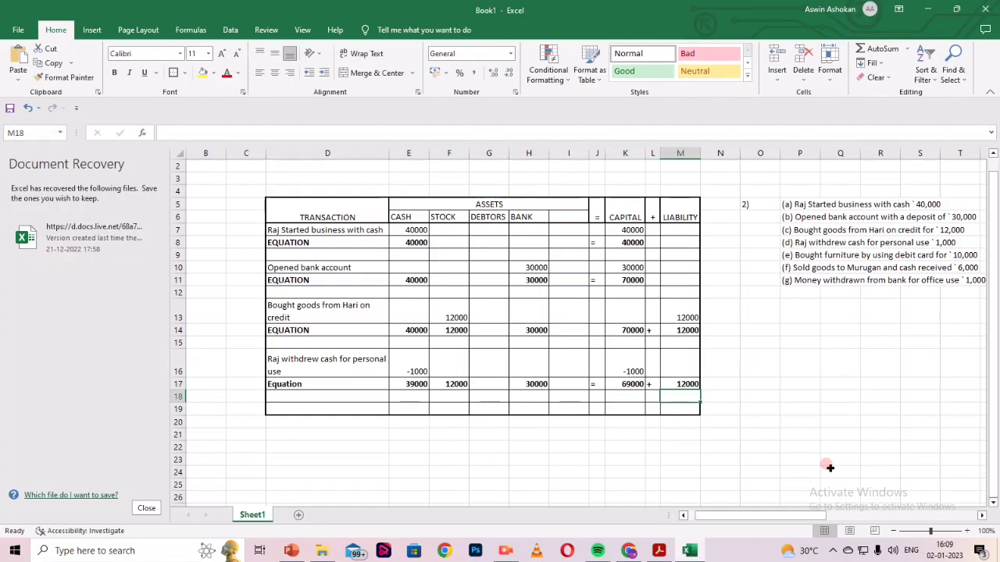
Rewrite the label in D17 in capitals as EQUATION.
key("Left")
key("Left")
key("Left")
key("Left")
key("Left")
key("Left")
key("Left")
key("Left")
key("Left")
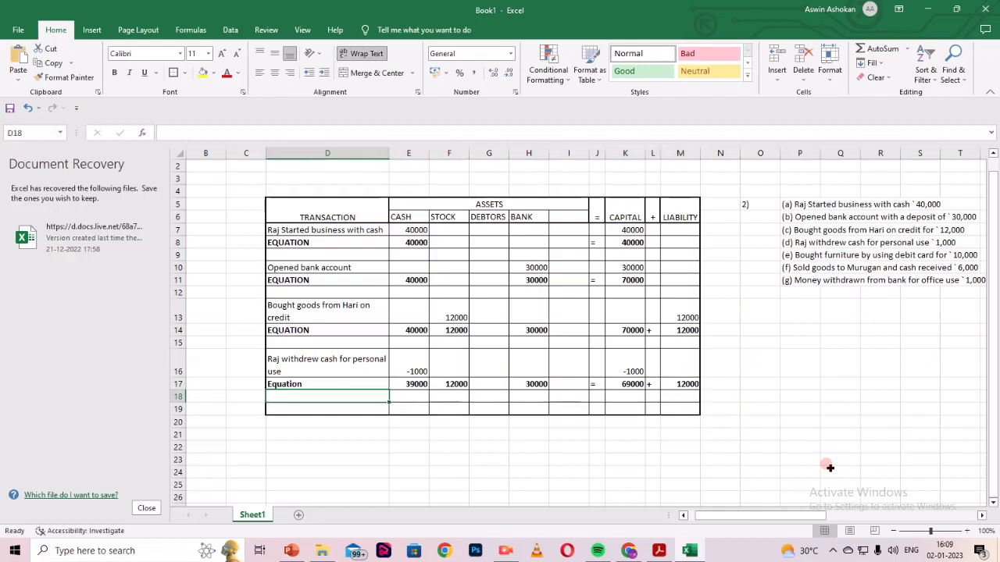
key("Up")
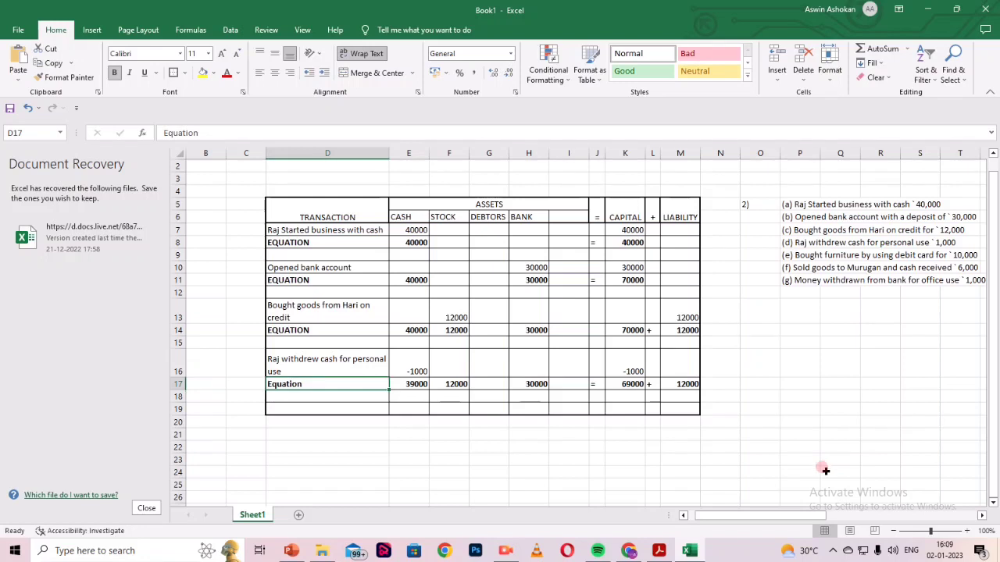
double_click(310, 381)
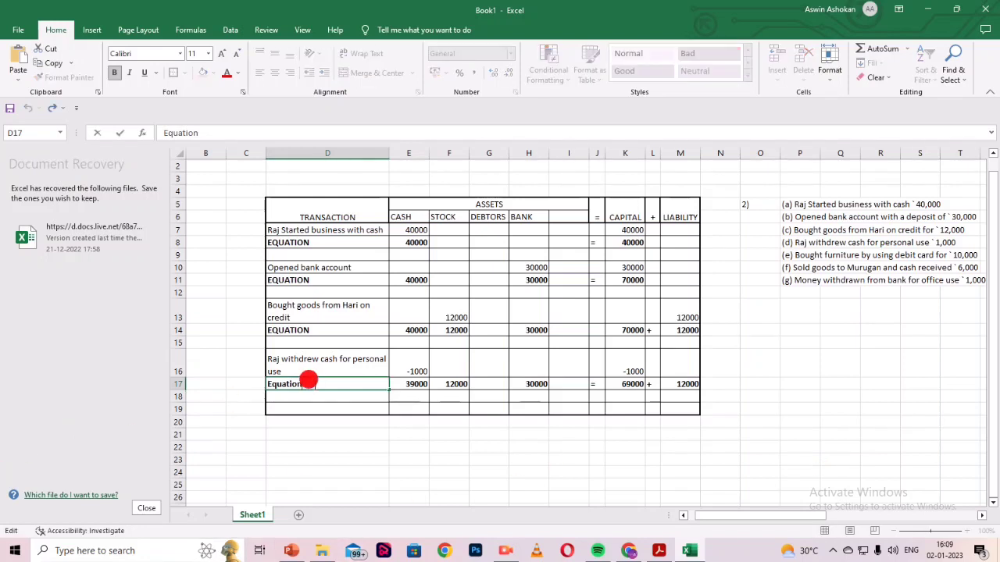
left_click_drag(305, 383, 266, 384)
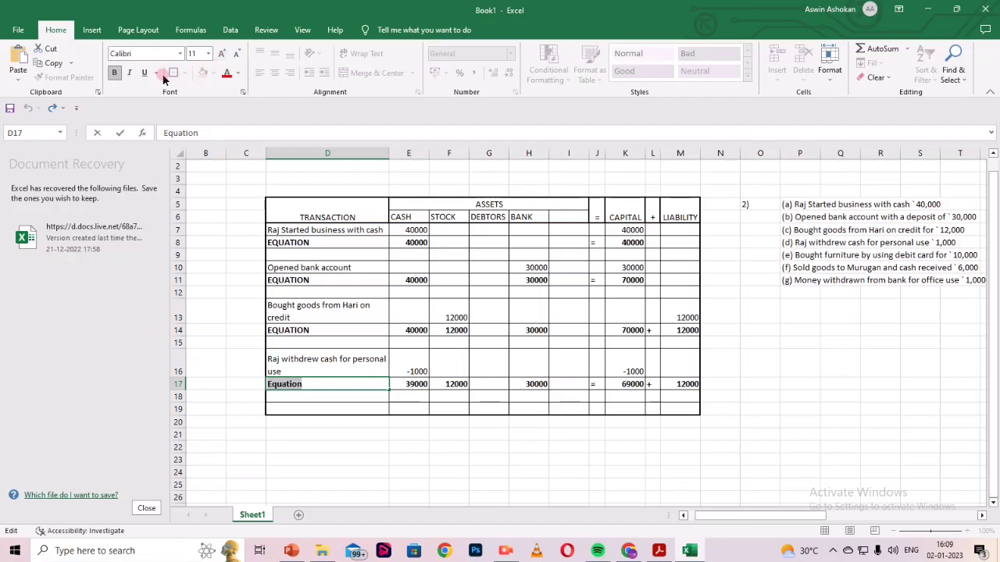
left_click(311, 384)
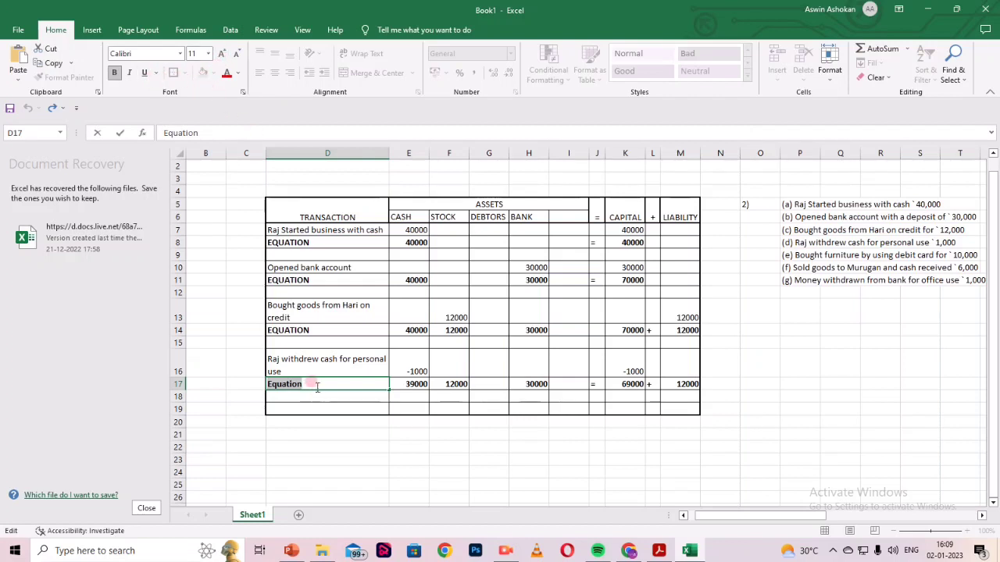
key("BackSpace")
type("R")
key("BackSpace")
type("EQUATION")
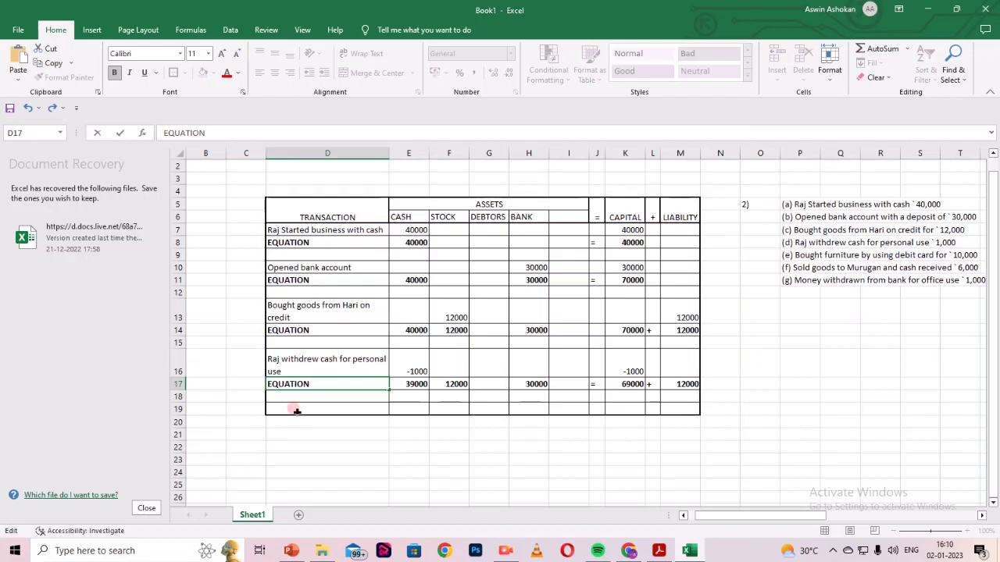
left_click(300, 404)
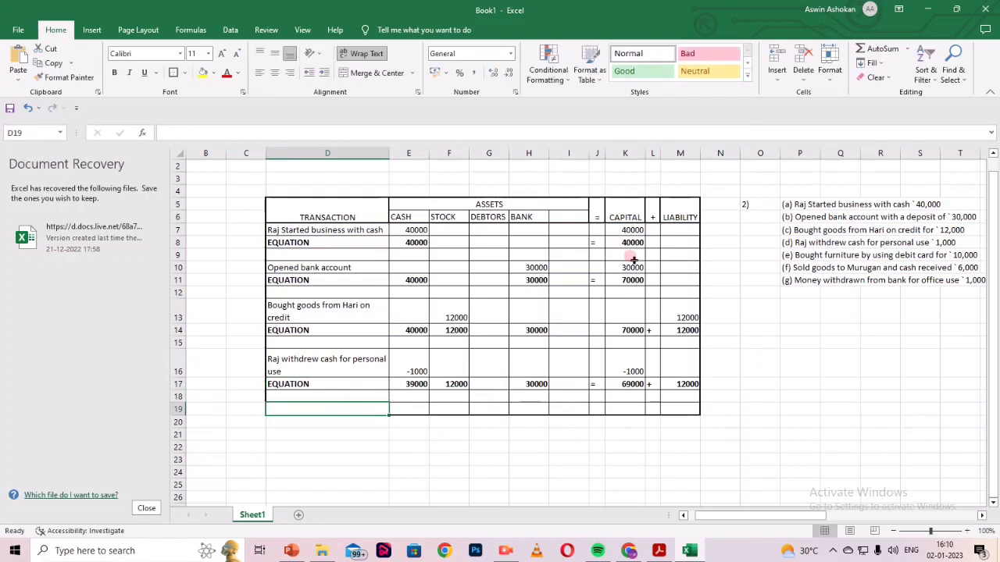
Copy the text "Bought furniture by using debit card" from question item (e) in P9 into D19.
left_click(807, 256)
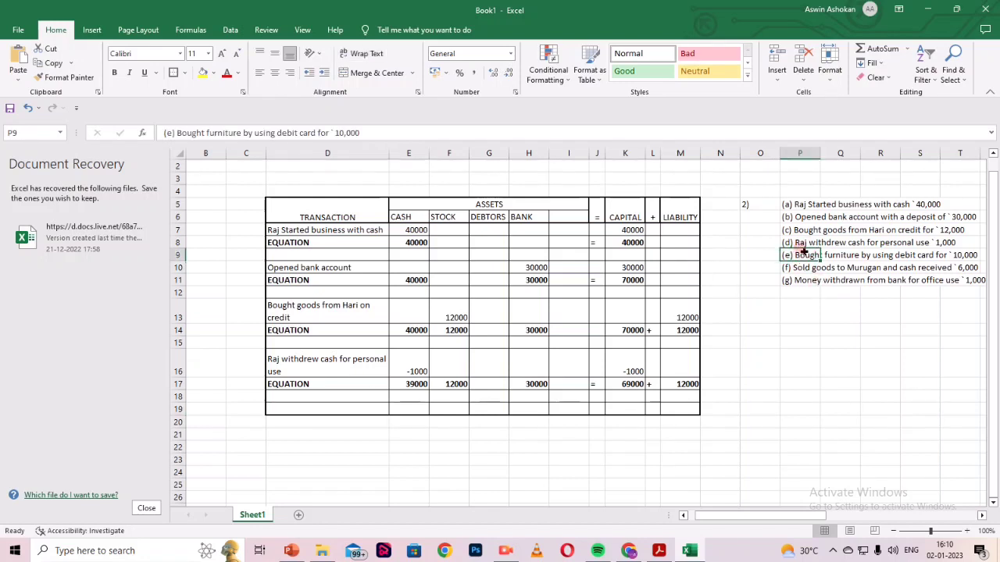
double_click(797, 250)
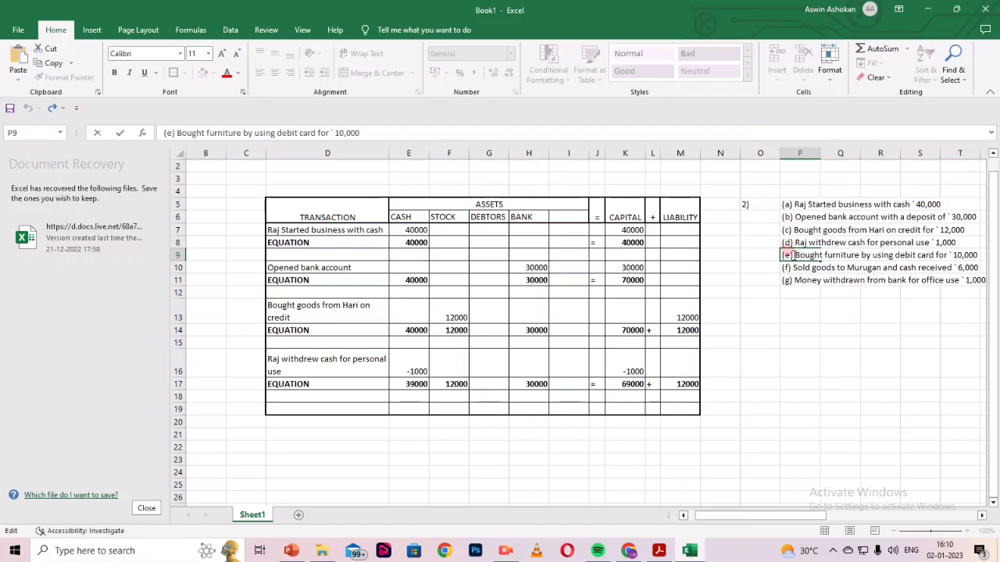
left_click_drag(796, 256, 934, 254)
key("ctrl+c")
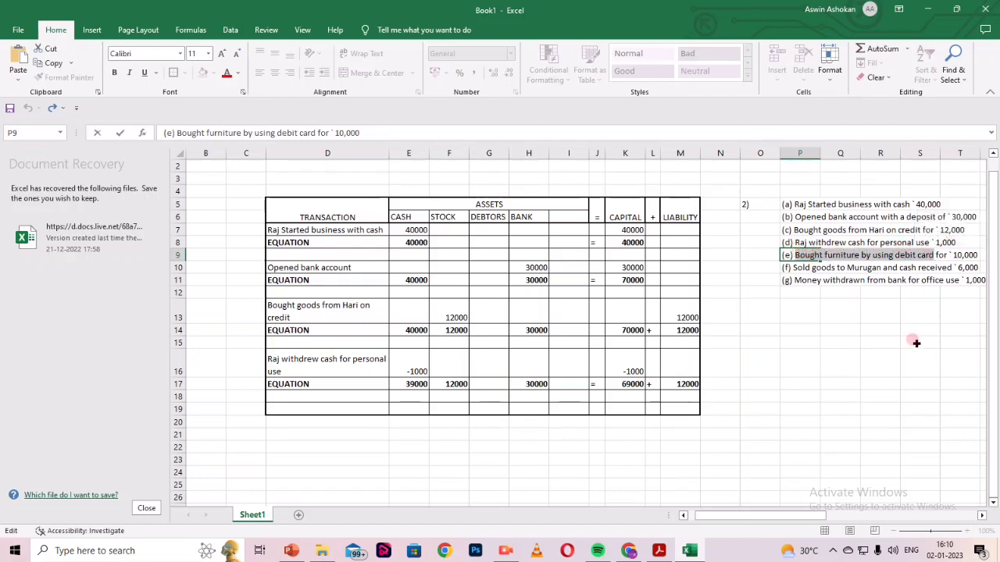
left_click(288, 404)
key("ctrl+v")
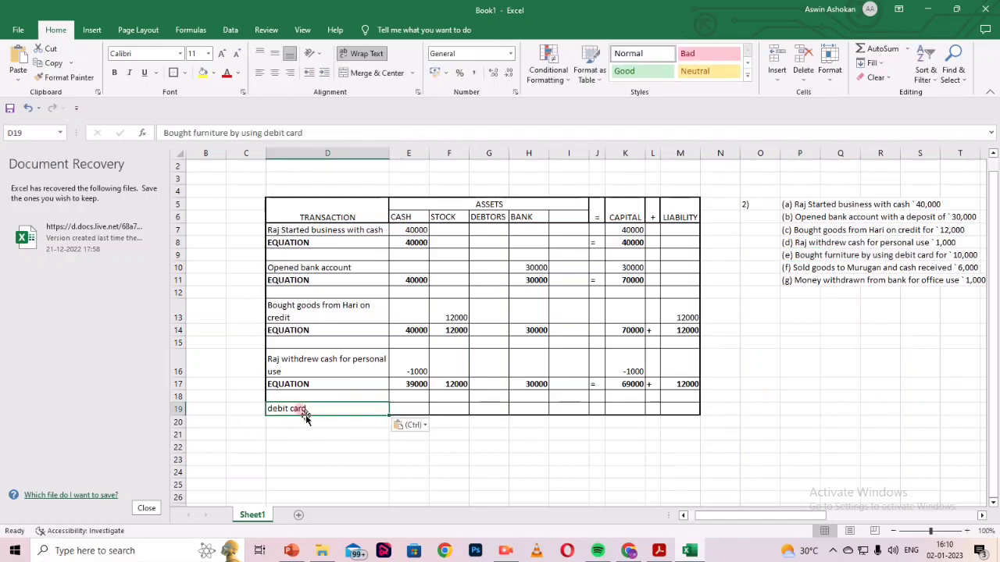
Increase the height of row 19 until both lines of the wrapped transaction text in D19 fit.
left_click(307, 435)
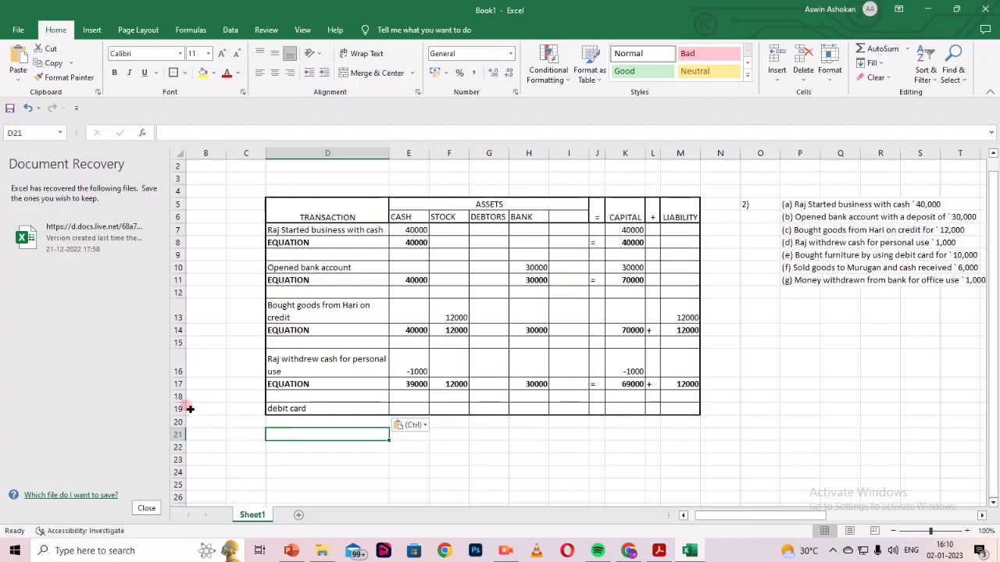
left_click(211, 406)
left_click(304, 408)
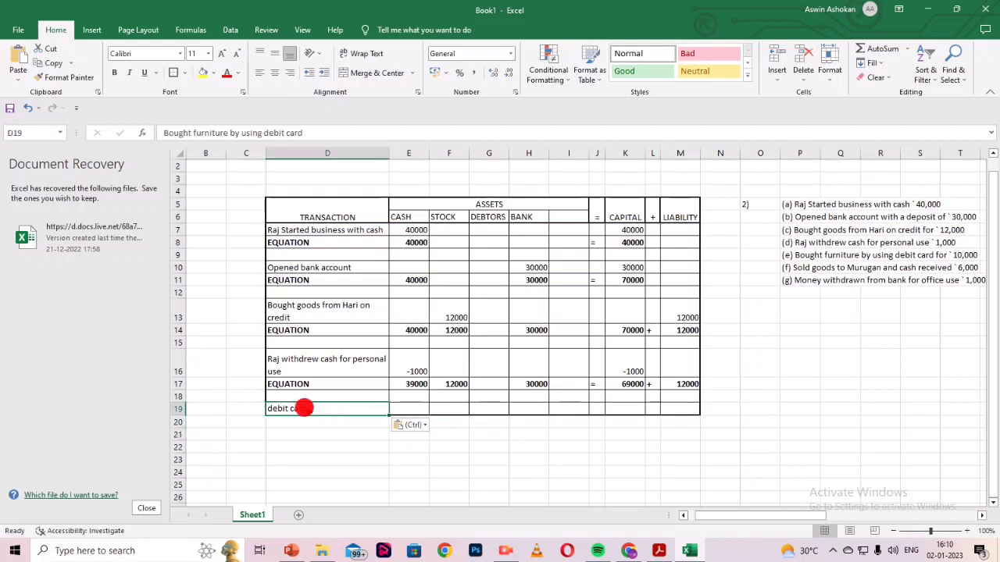
double_click(200, 415)
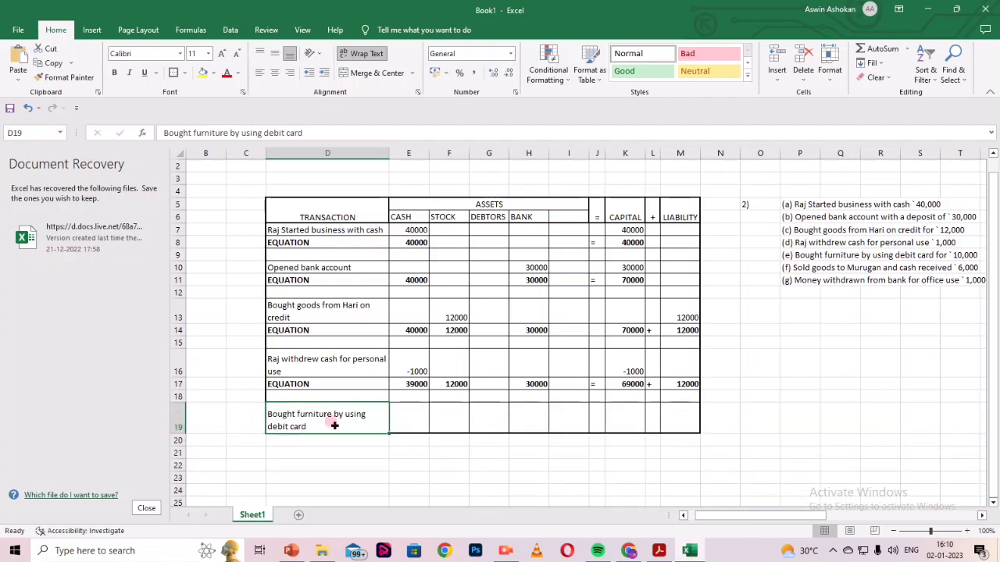
left_click(410, 413)
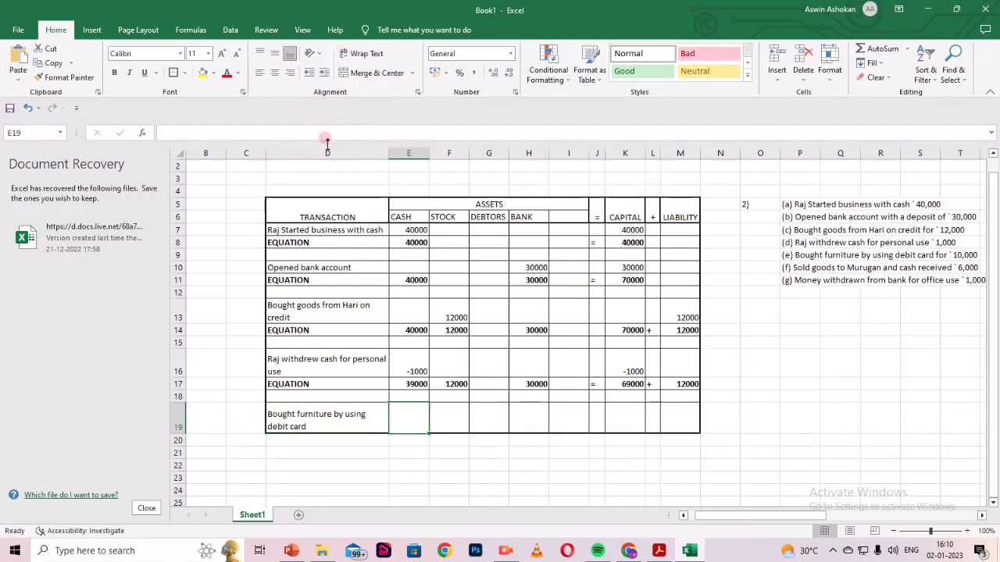
Enter the asset heading FURNITURE in I6 and widen column I to fit it.
left_click(559, 219)
type("FURNITURE")
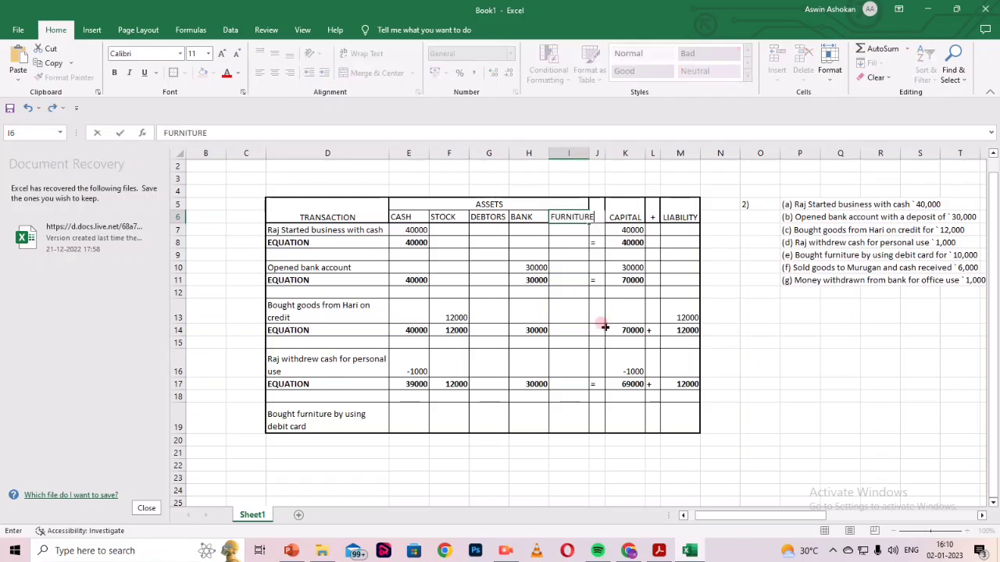
key("Return")
key("Return")
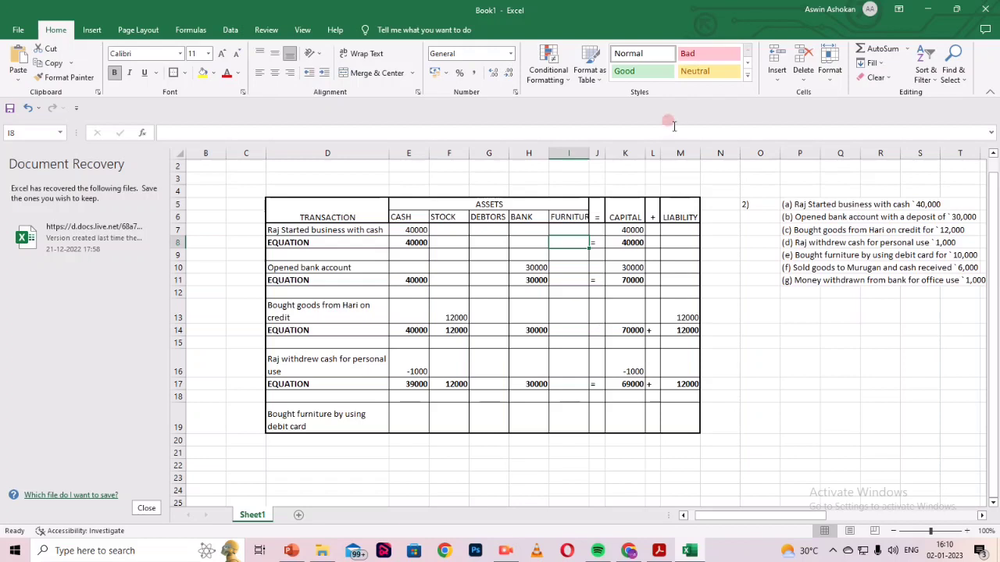
left_click_drag(588, 153, 595, 155)
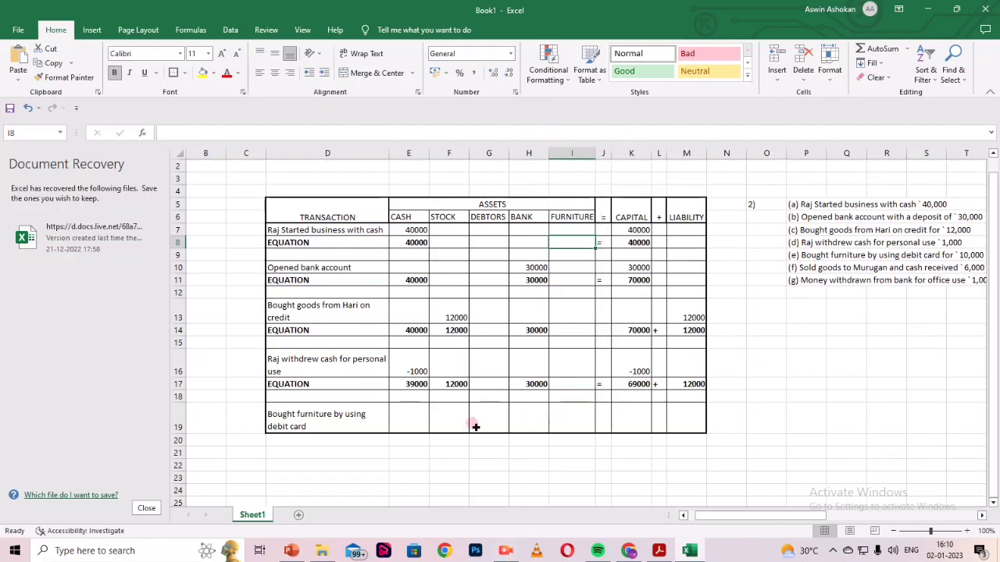
Record transaction (e) in row 19 with 10000 under FURNITURE in I19 and -10000 under BANK in H19.
left_click(564, 414)
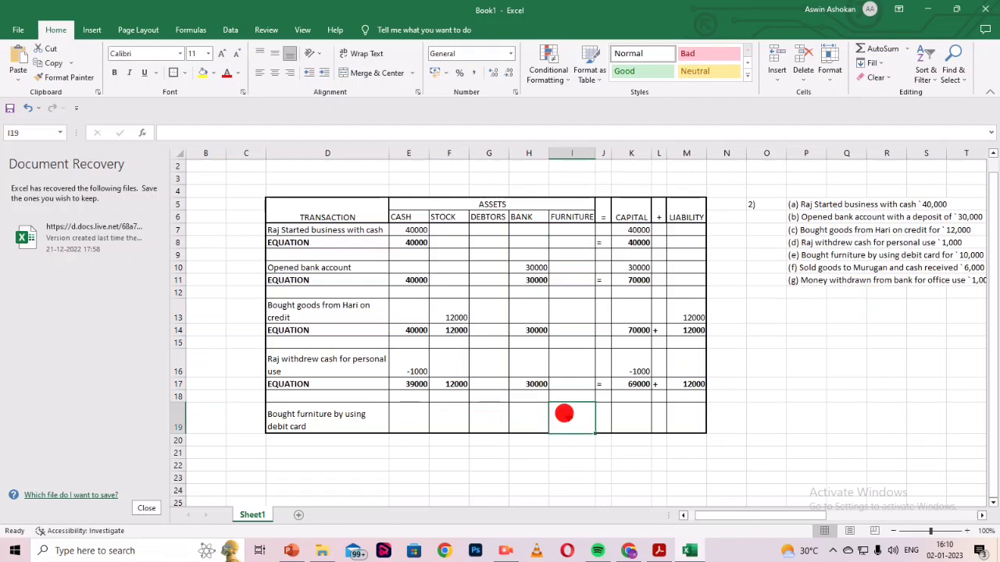
left_click(418, 418)
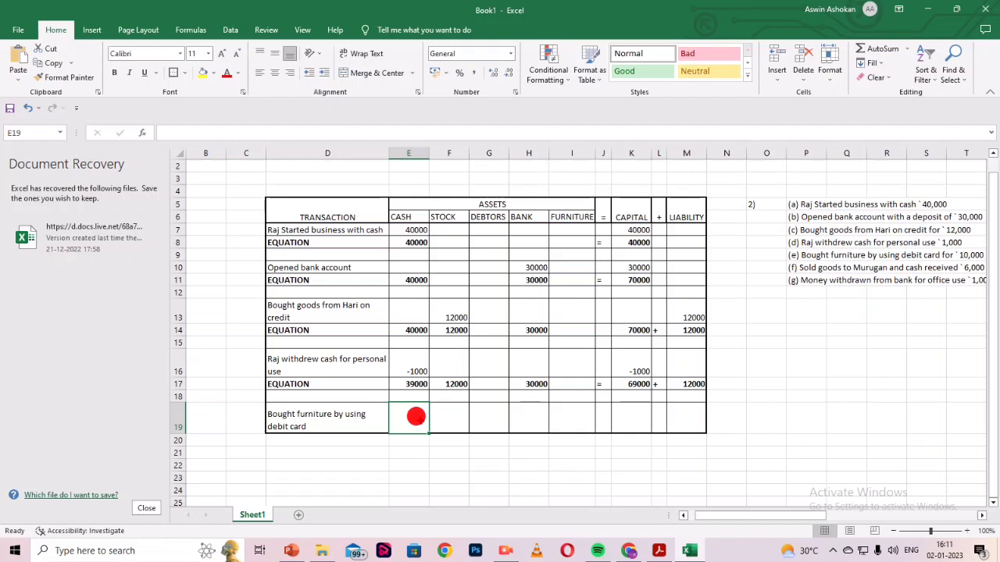
key("Right")
key("Right")
key("Right")
key("Right")
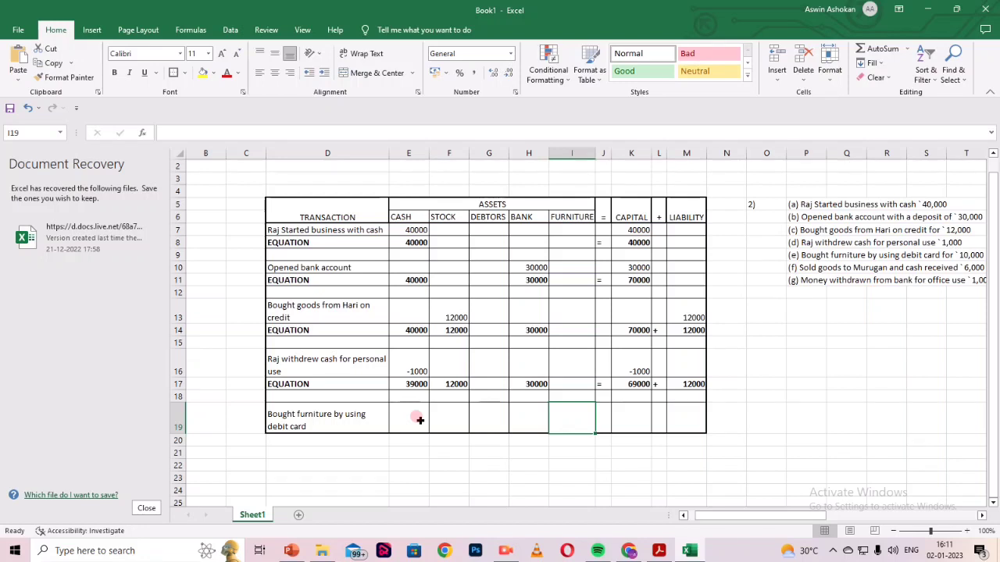
type("+10000")
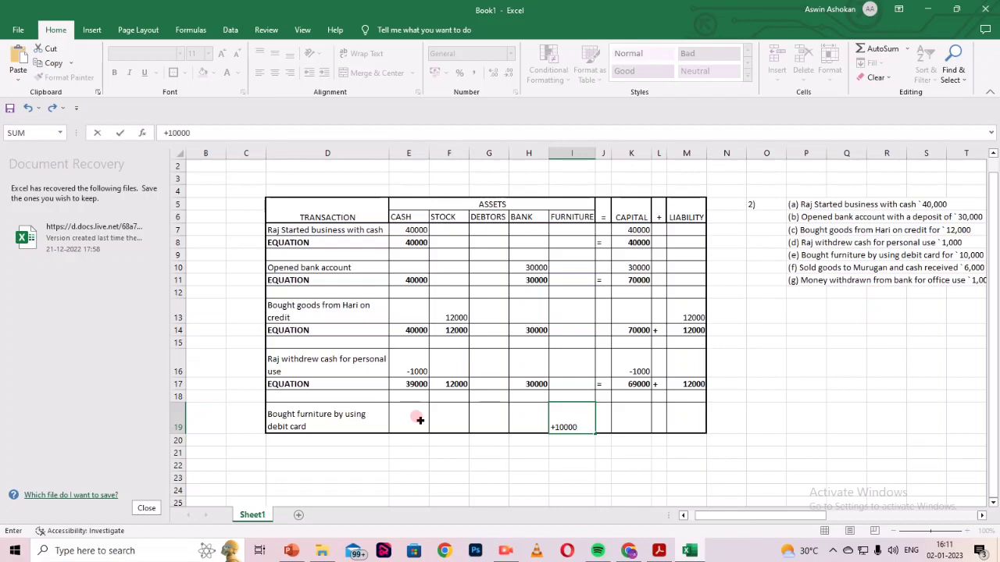
key("Left")
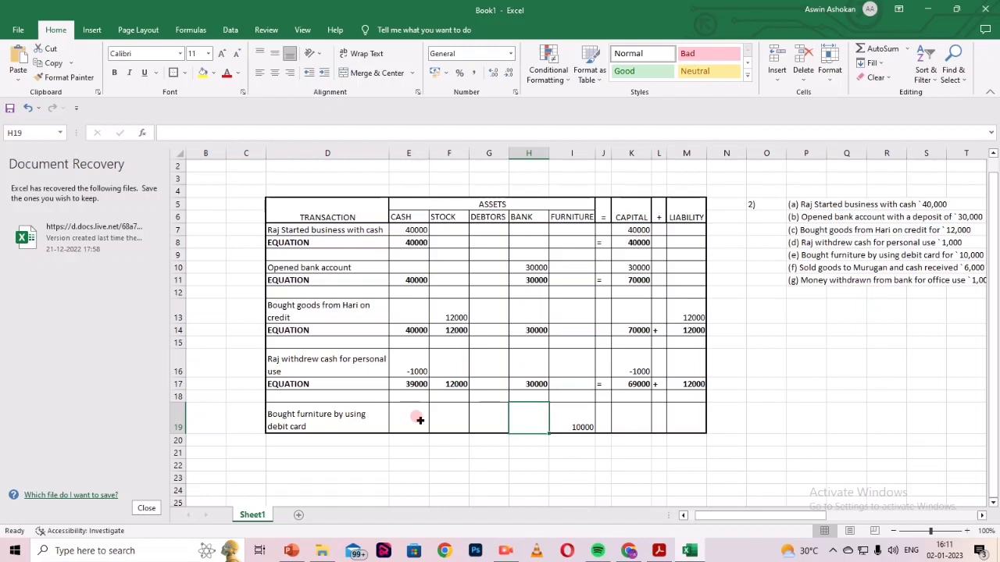
type("-10")
type("000")
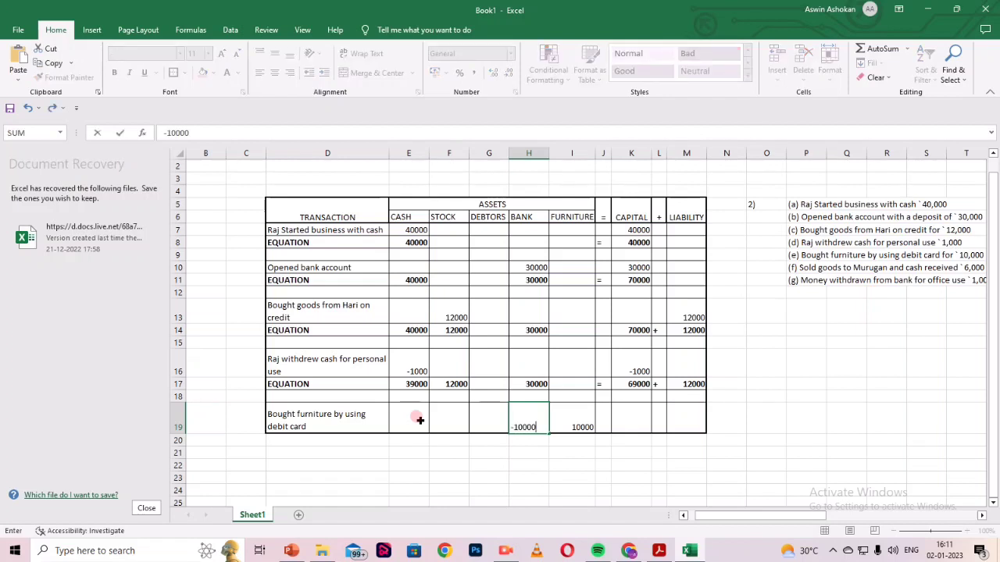
key("Return")
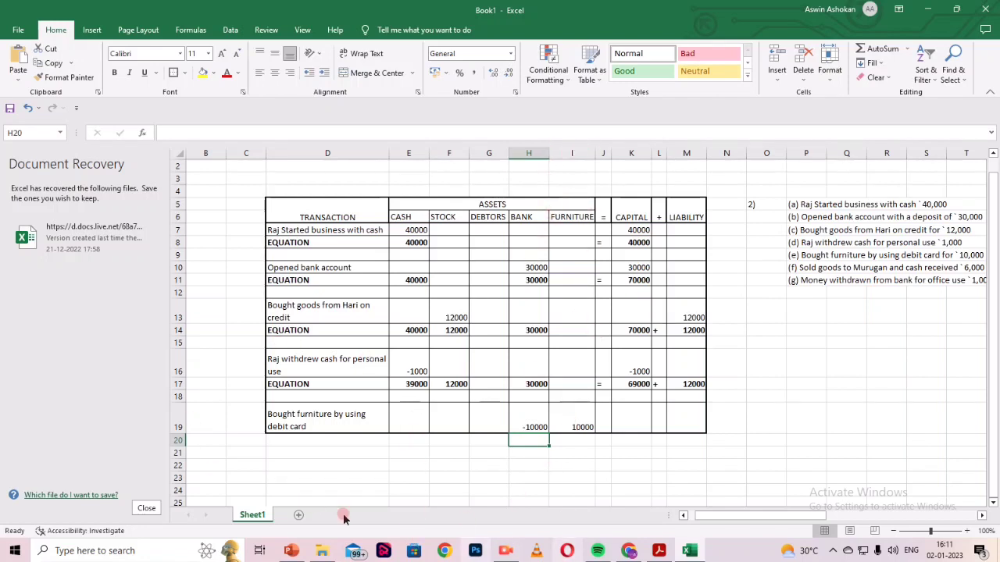
Set row 20 across the table's columns (D20:M20) to bold and enter the label EQUATION in D20.
left_click_drag(278, 441, 663, 447)
left_click(115, 71)
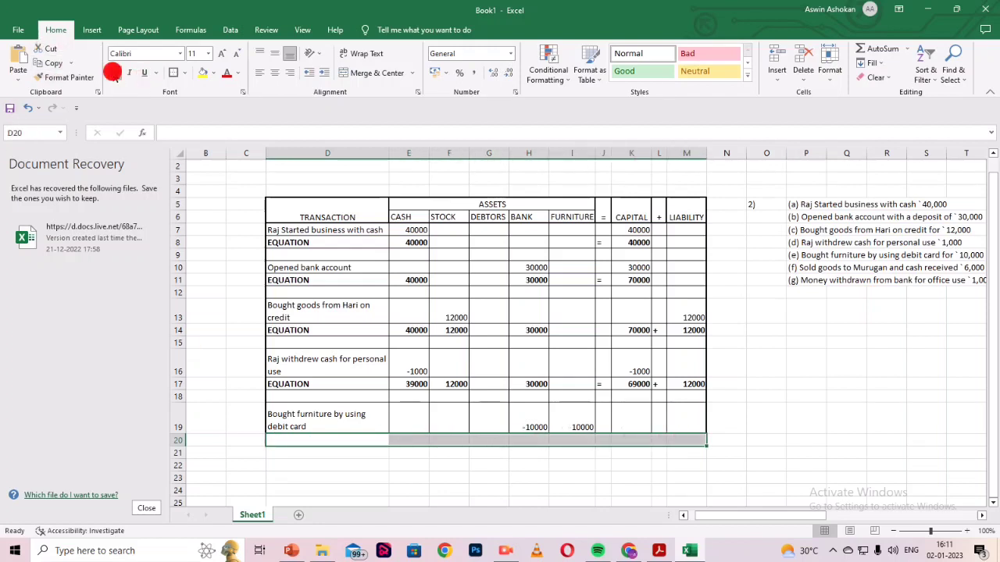
left_click(312, 439)
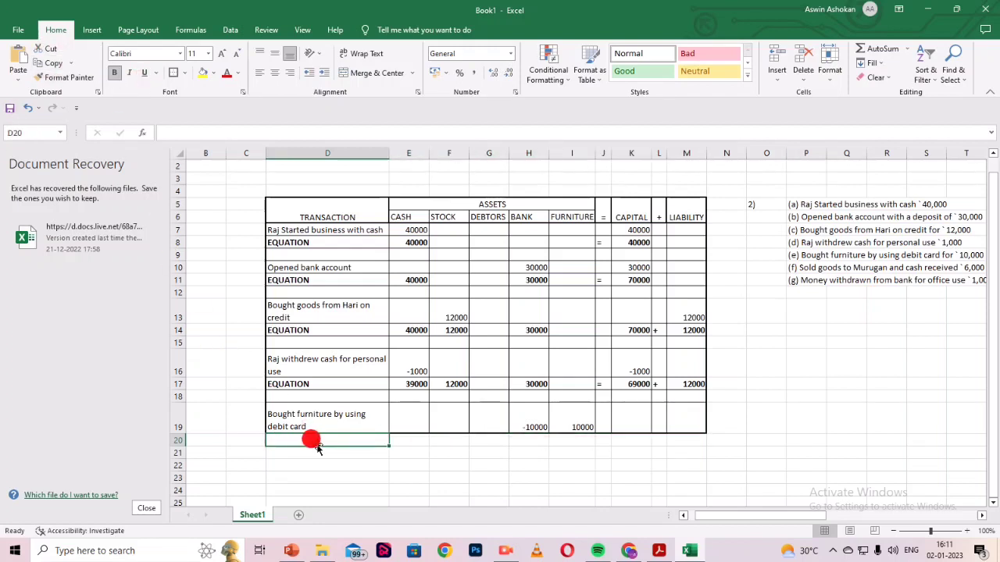
type("EQU")
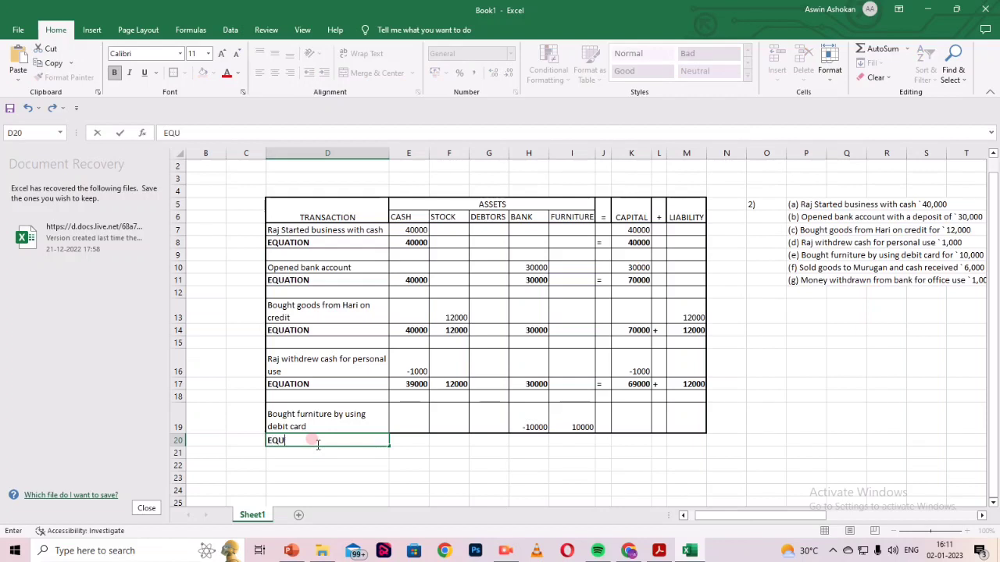
type("ATION")
Fill the asset side of equation row 20 with 39000 in E20, 12000 in F20, 20000 in H20 and 10000 in I20.
key("Tab")
type("390000")
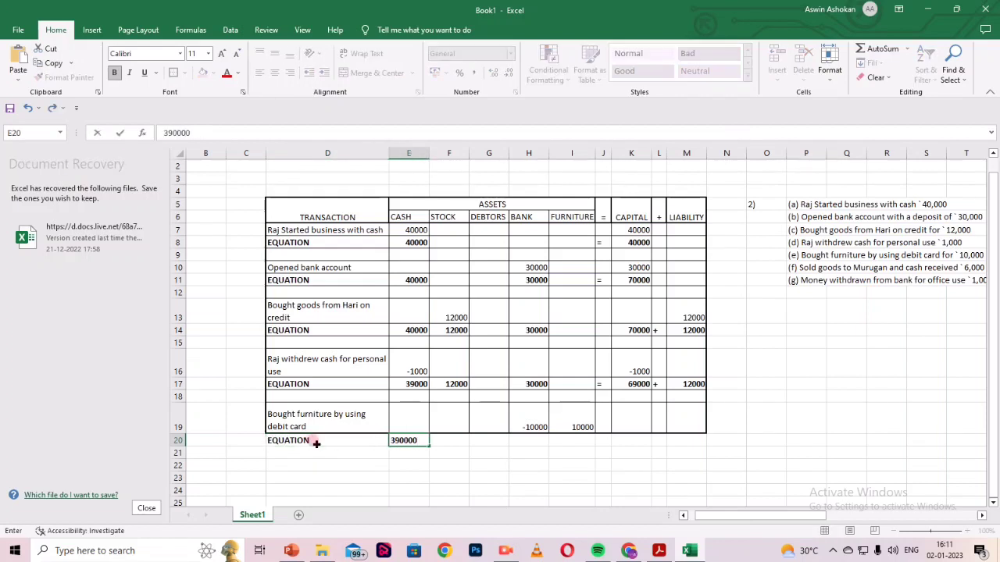
key("BackSpace")
key("Tab")
type("1")
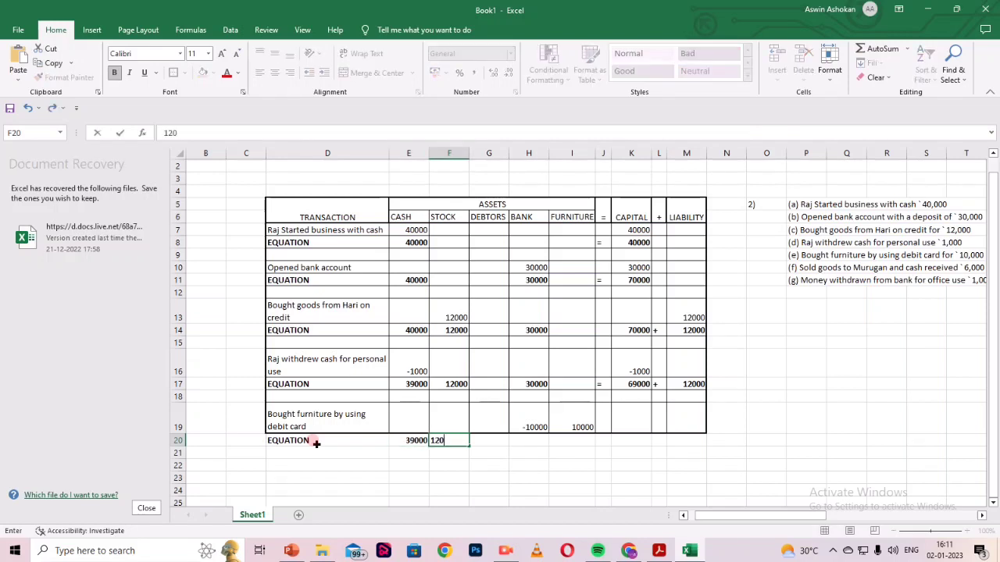
key("Tab")
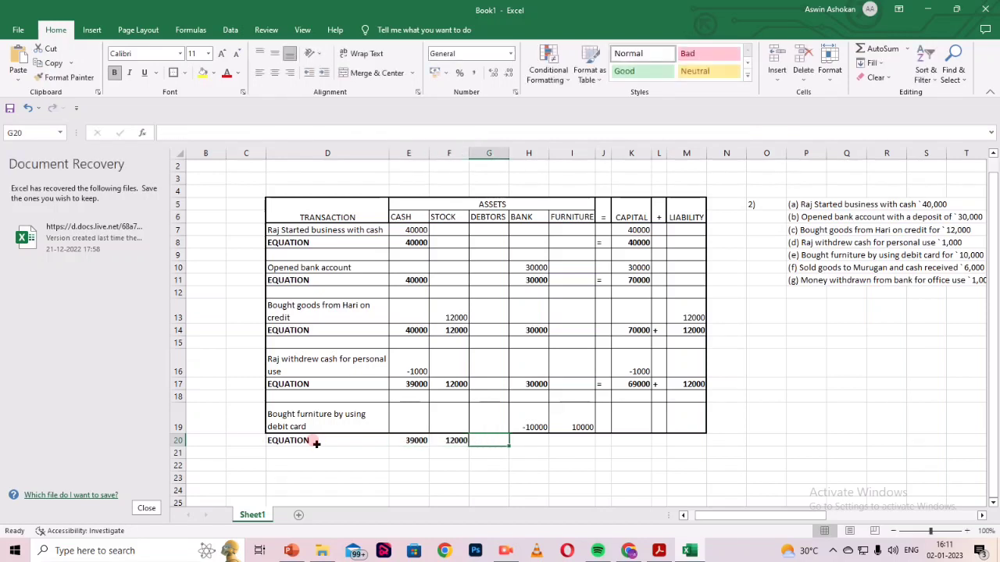
key("Tab")
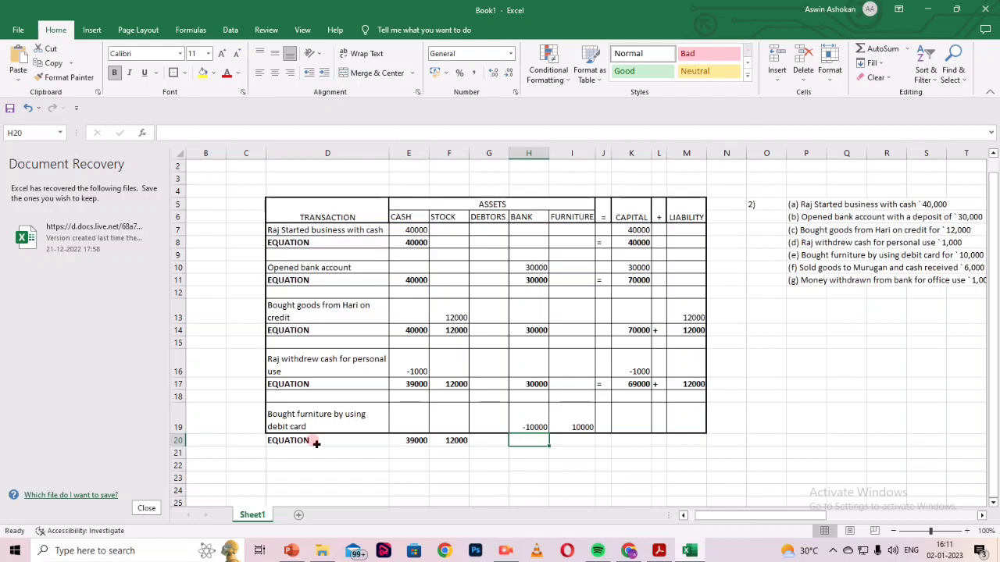
type("20000")
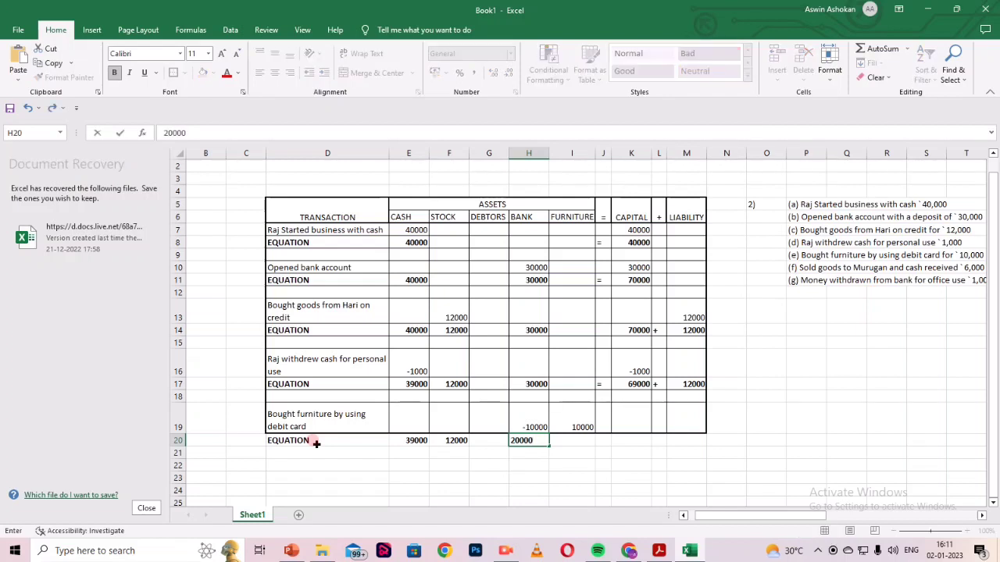
key("Tab")
type("10000")
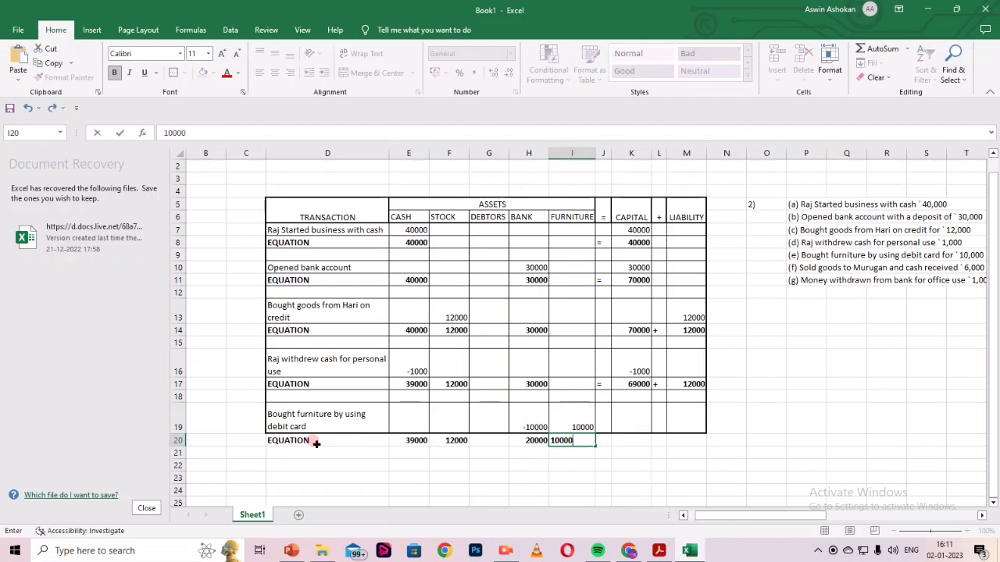
key("Tab")
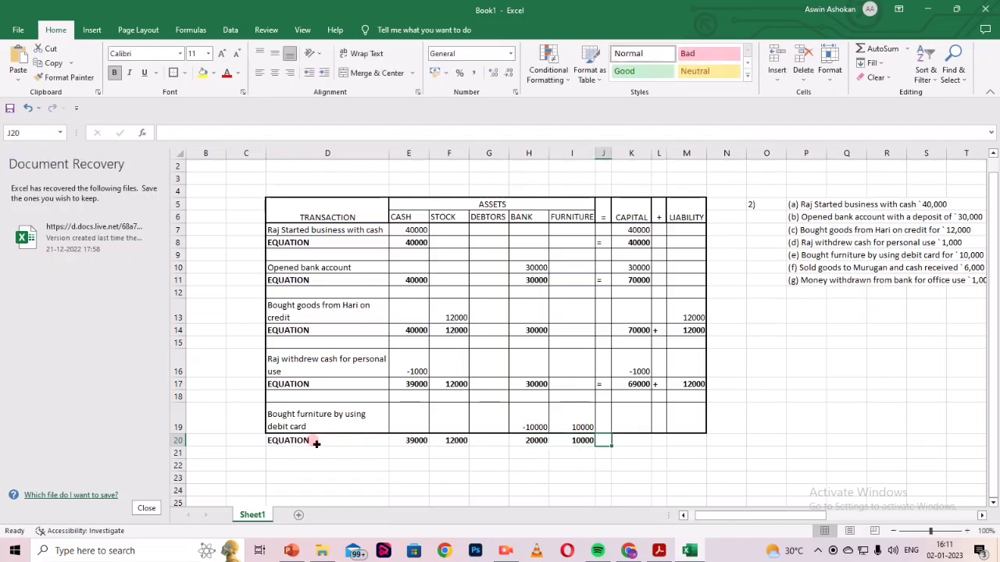
Complete equation row 20 with = in J20, 69000 under CAPITAL, + in L20 and 12000 under LIABILITY.
type("=")
key("Tab")
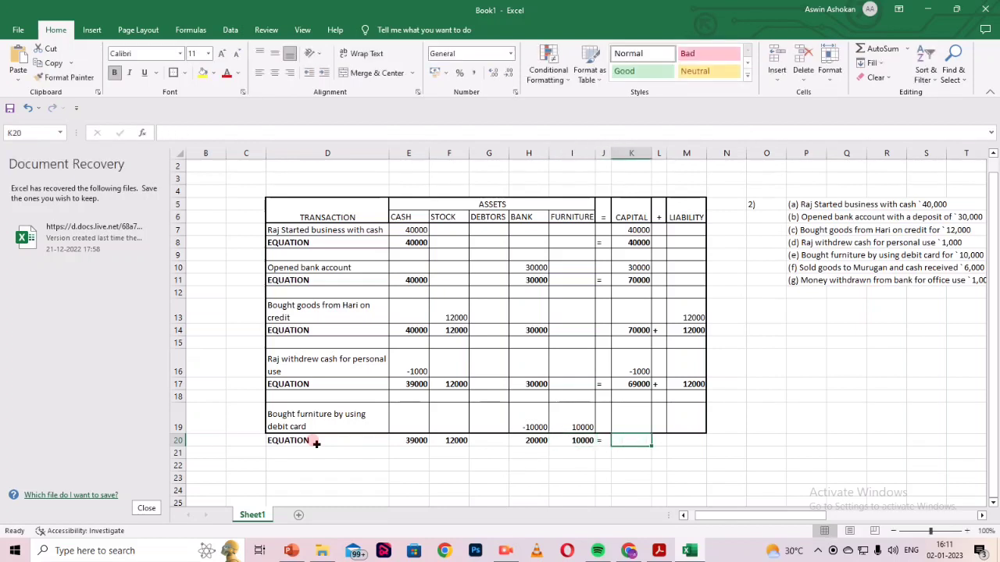
type("69000")
key("Tab")
type("+")
key("Tab")
type("12000")
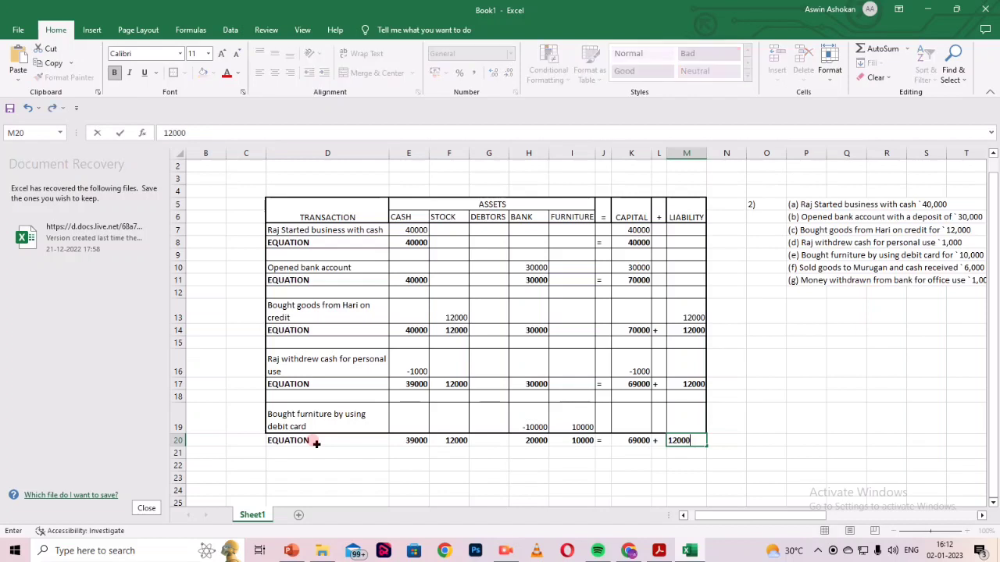
key("Return")
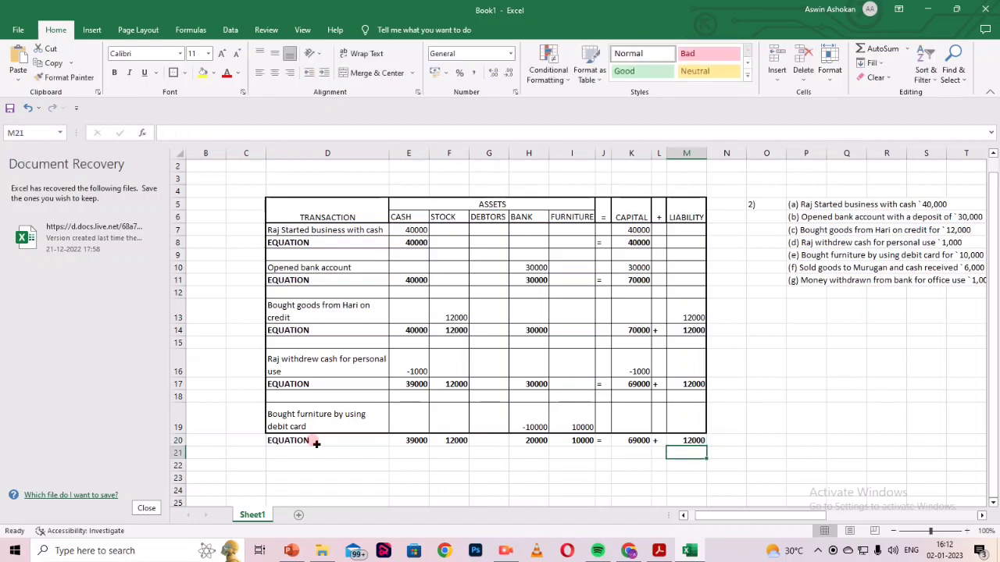
Copy the description of transaction (f) from P10, without its letter and amount, into D21 and wrap the text.
key("Left")
key("Left")
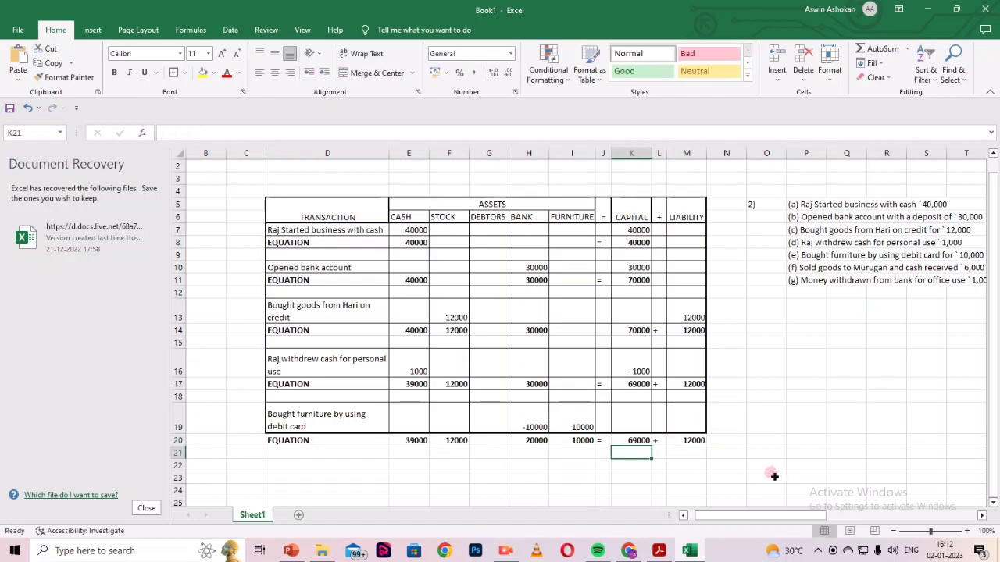
left_click_drag(733, 517, 750, 517)
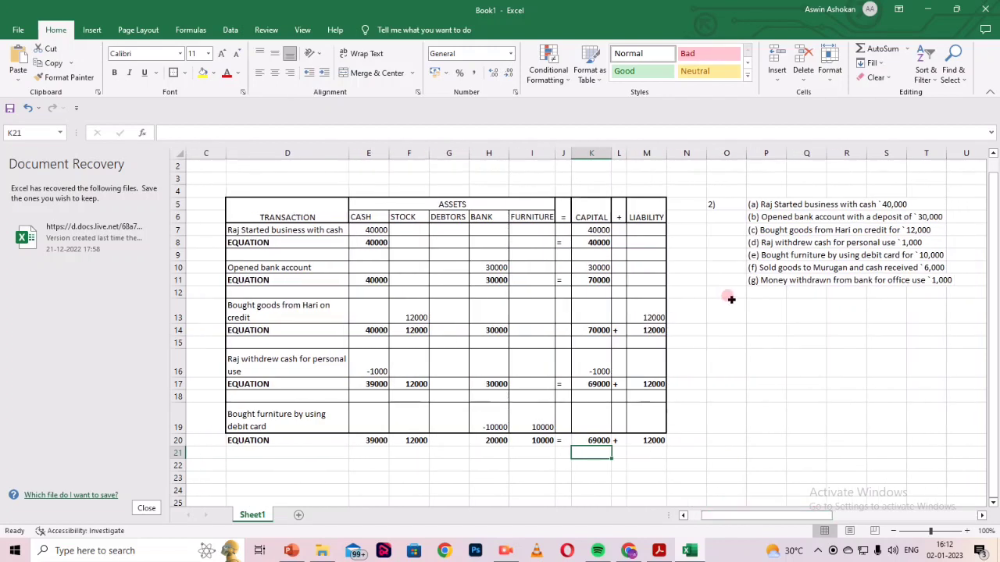
double_click(770, 267)
left_click_drag(758, 267, 919, 267)
key("ctrl+c")
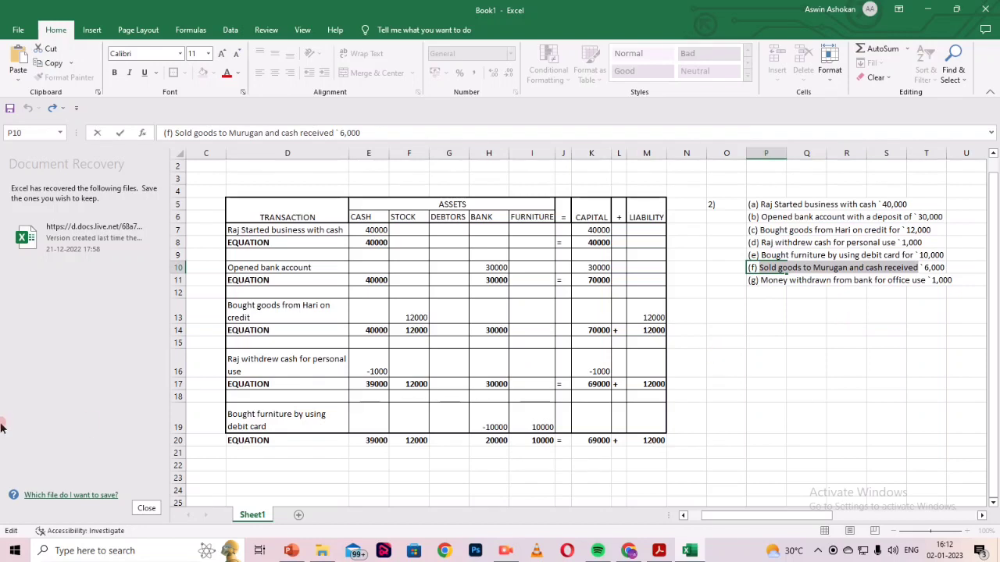
left_click(254, 452)
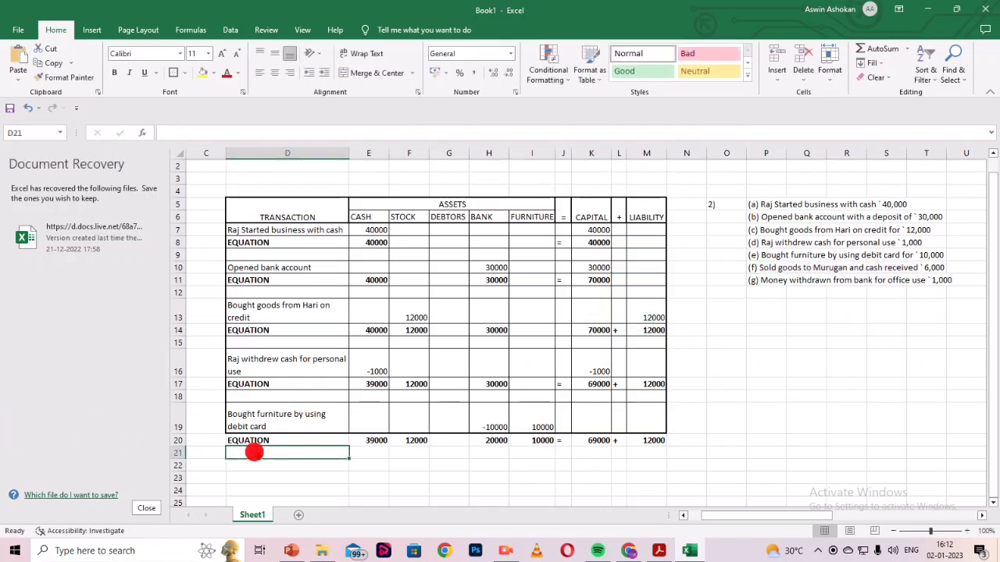
key("ctrl+v")
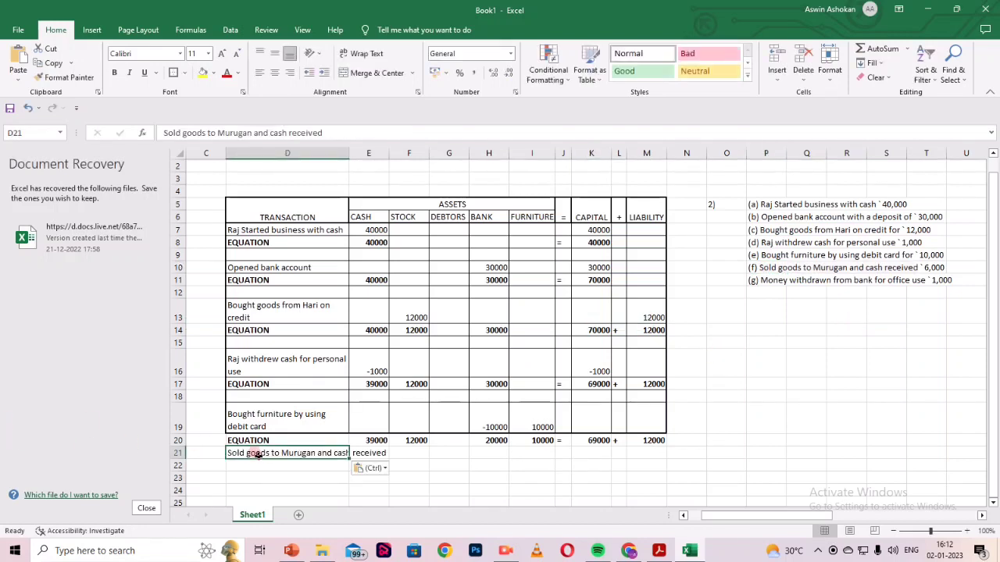
left_click(361, 53)
Record transaction (f) in row 21 with -6000 under STOCK in F21 and +6000 under CASH in E21.
left_click(356, 462)
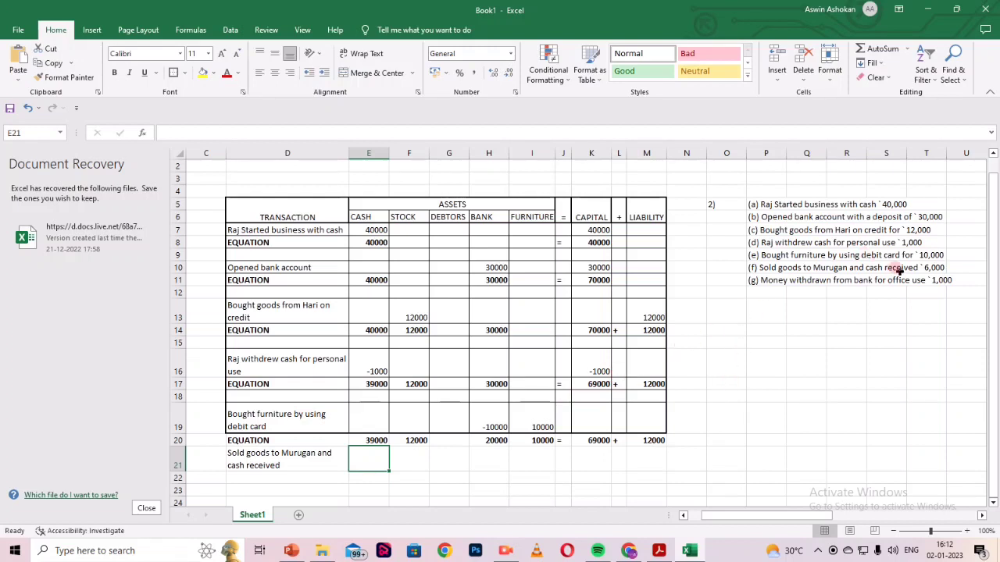
left_click(416, 459)
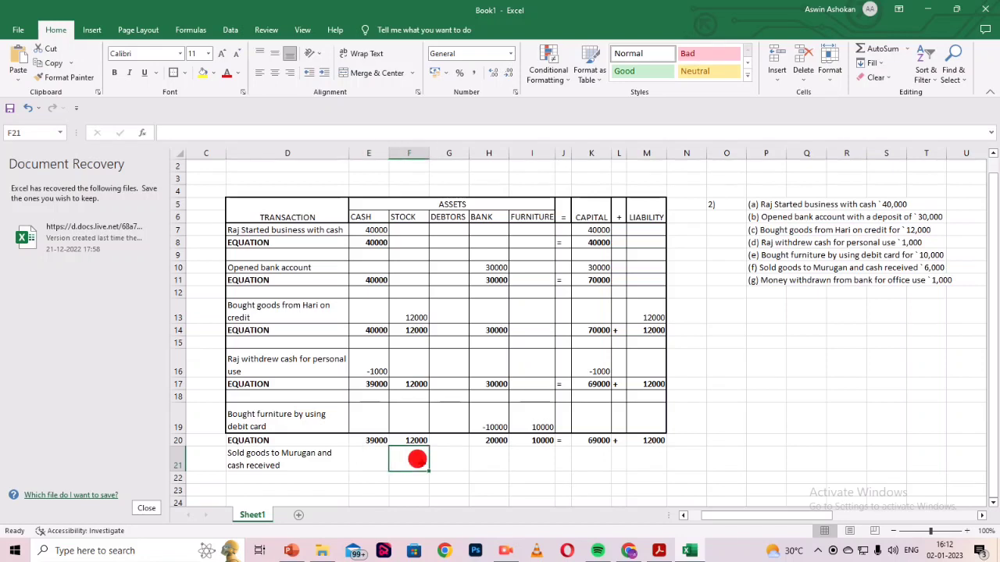
type("-6000")
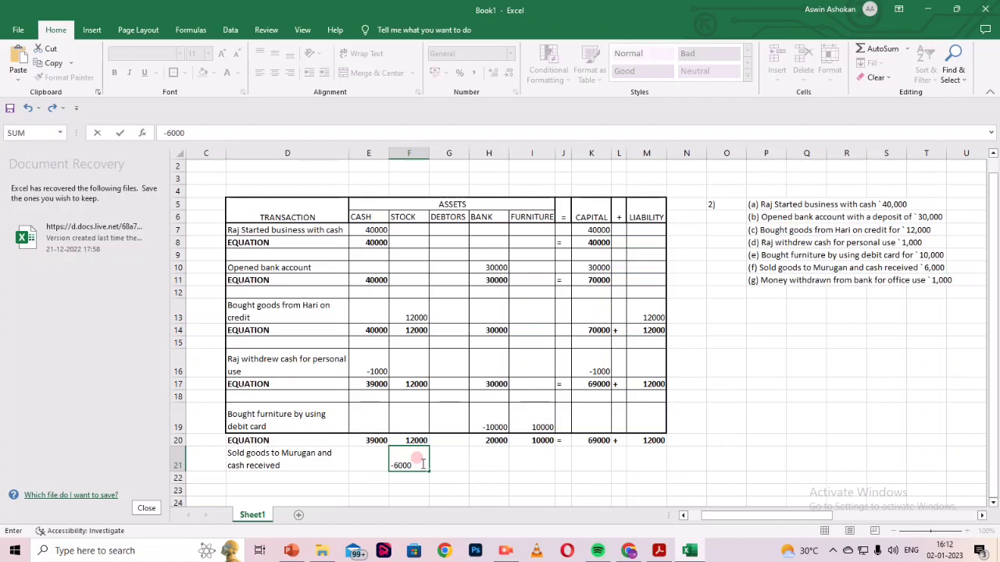
key("Left")
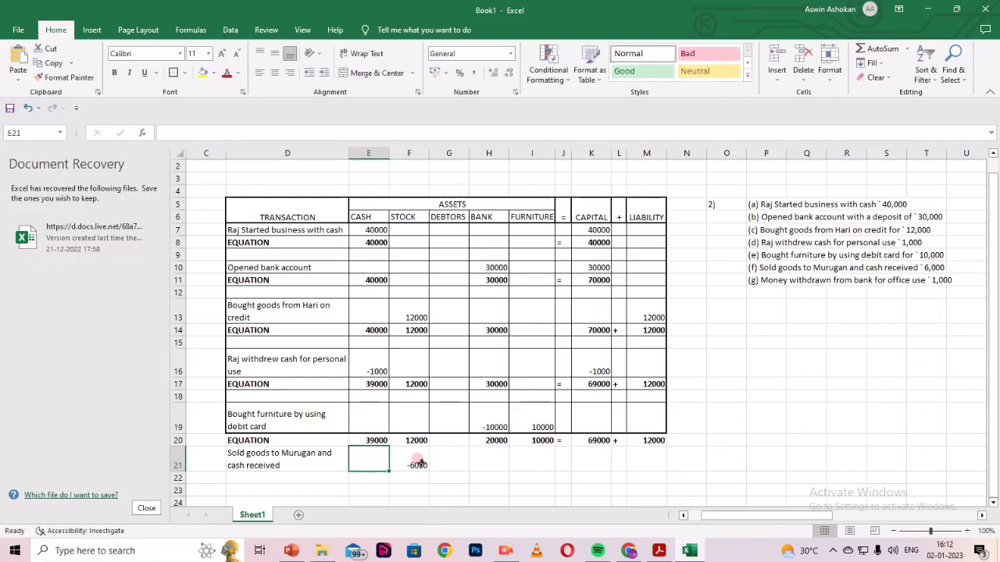
type("+6000")
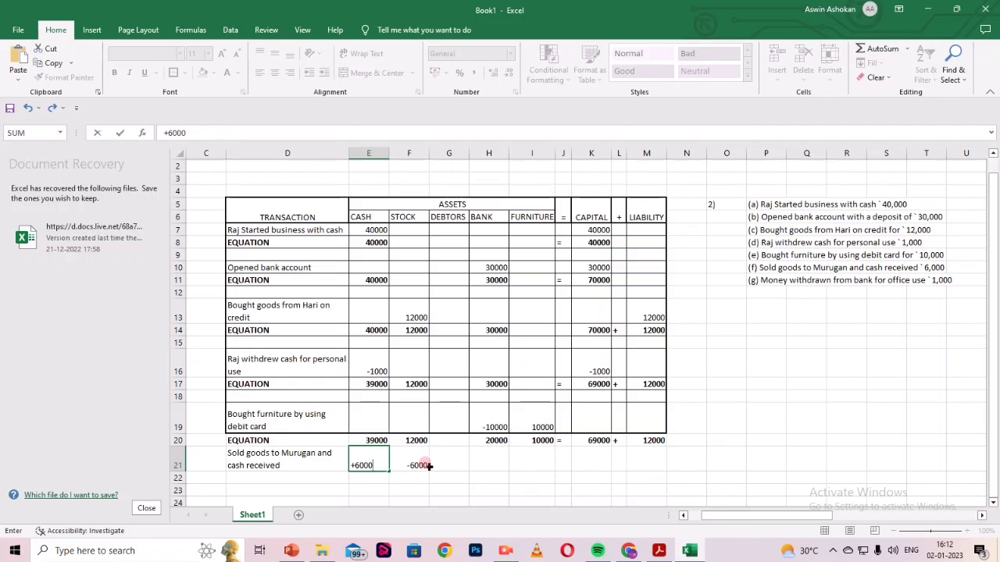
key("Return")
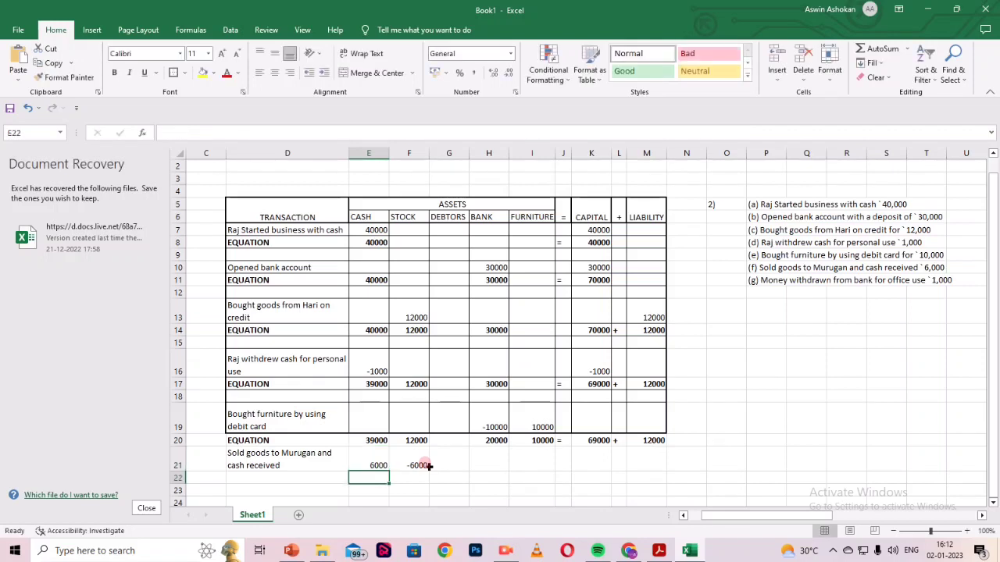
Insert an entire blank row at row 21, between equation row 20 and the row of transaction (f).
key("Left")
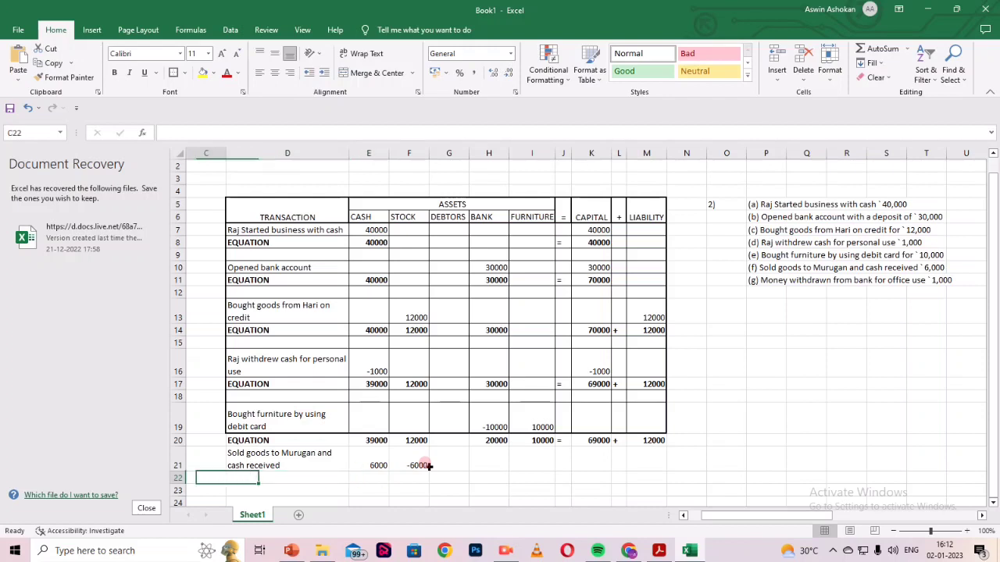
key("Down")
key("Up")
key("Up")
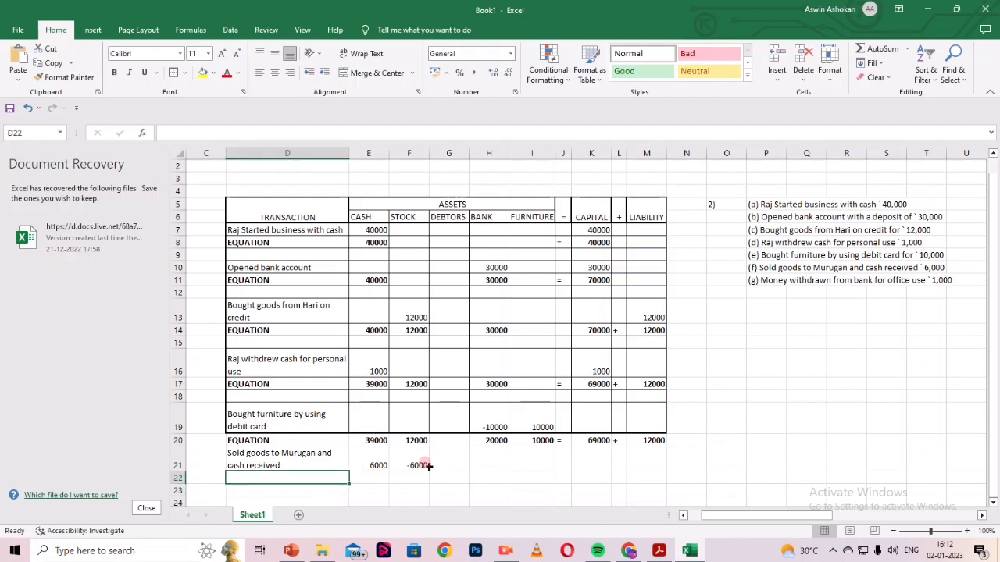
right_click(305, 465)
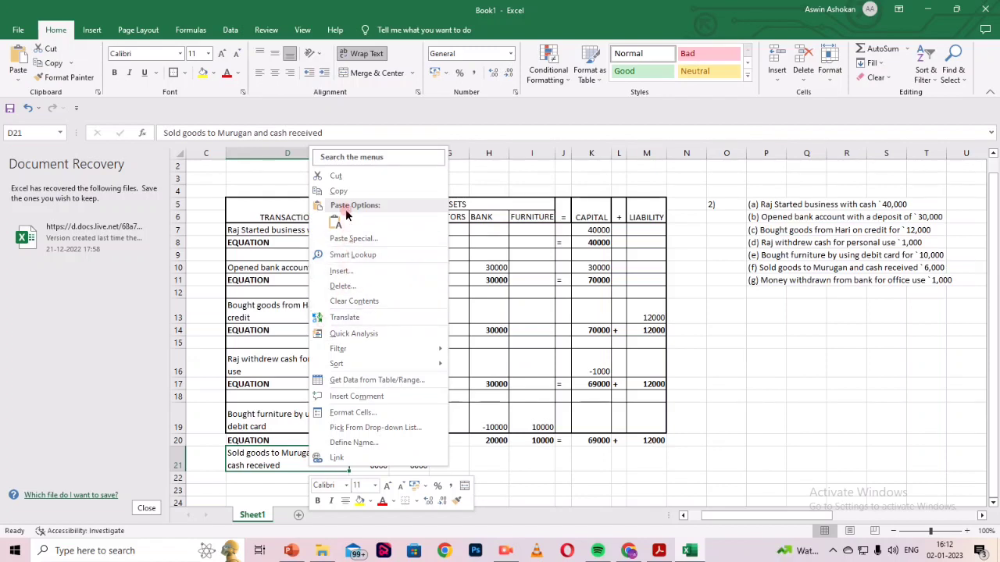
left_click(344, 271)
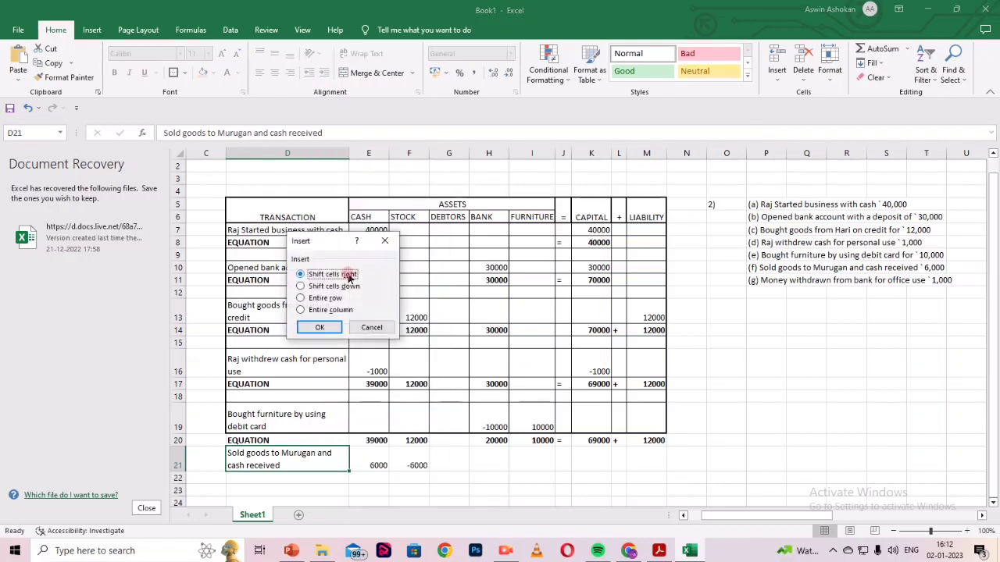
left_click(319, 298)
left_click(318, 329)
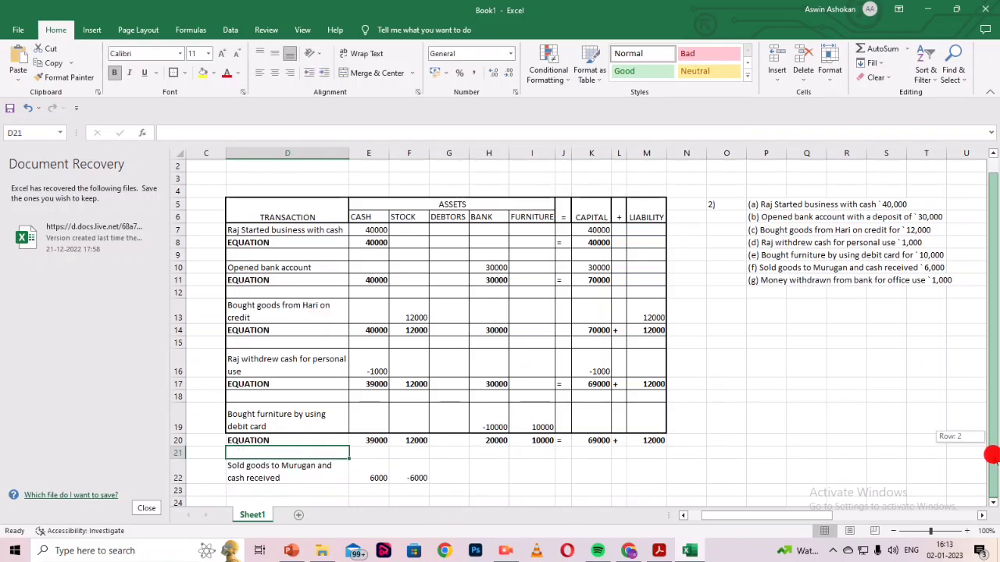
left_click(304, 487)
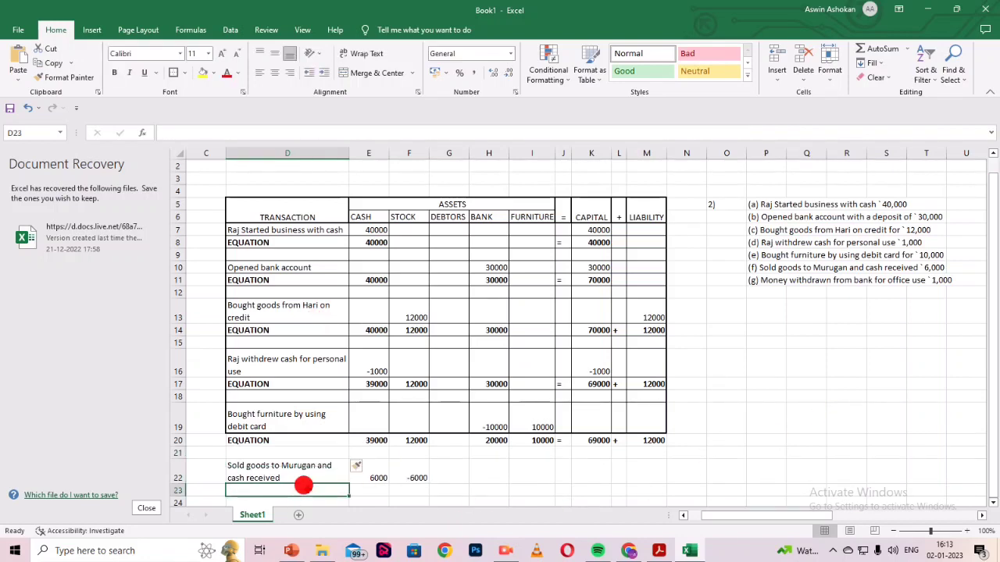
type("EQUU")
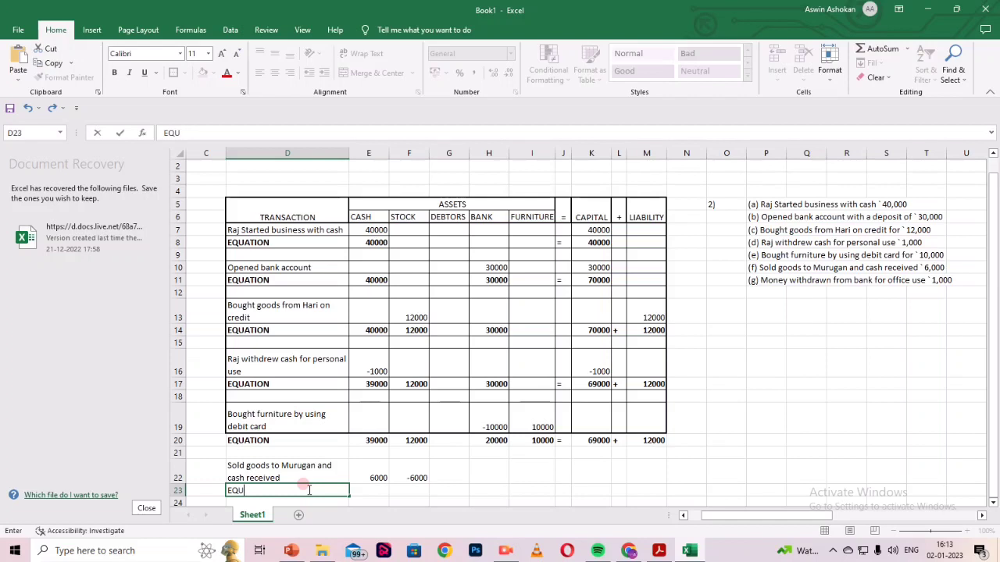
key("BackSpace")
key("BackSpace")
key("BackSpace")
left_click(379, 489)
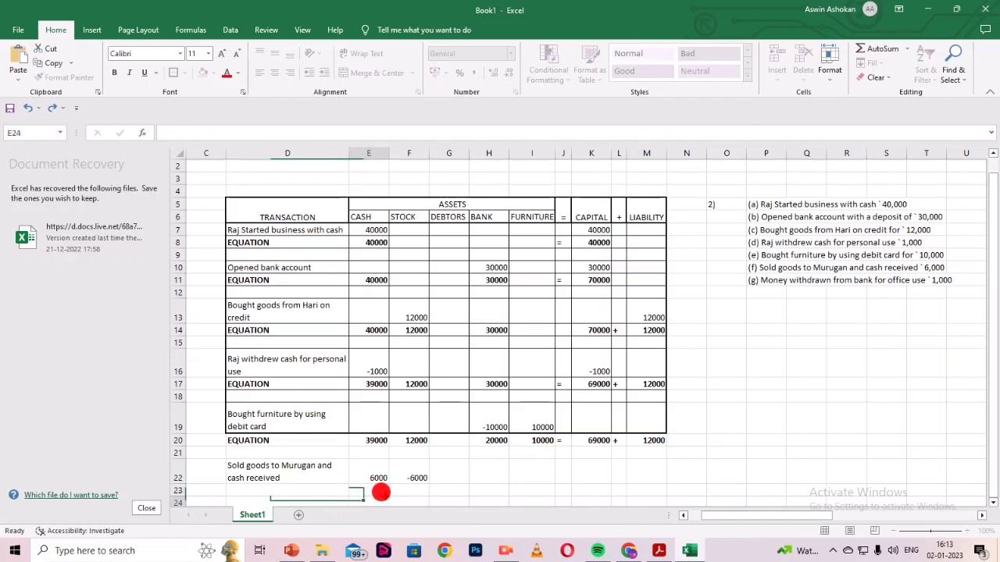
Set row 23 across the table's columns (D23:M23) to bold and enter the label EQUATION in D23.
left_click_drag(323, 487, 662, 491)
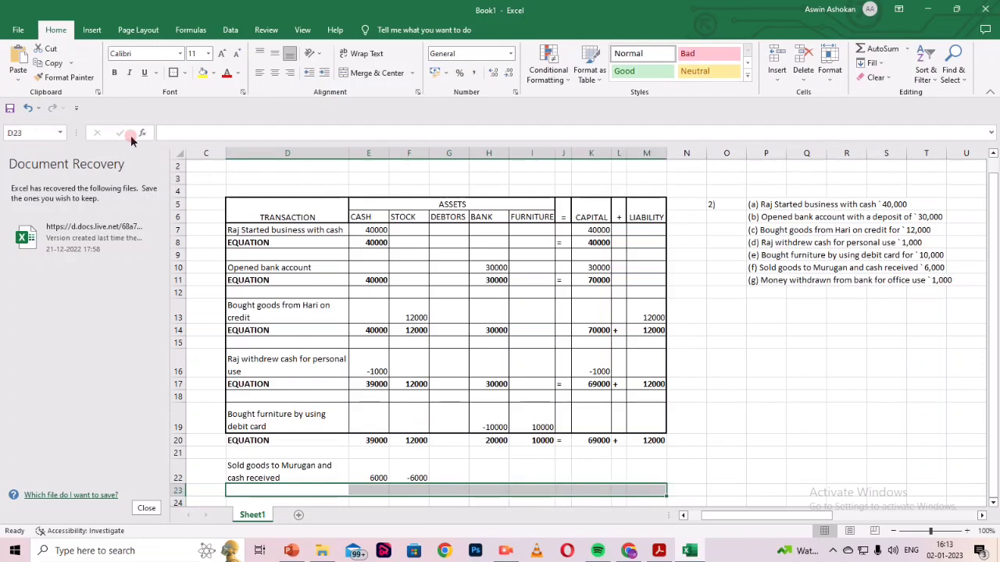
left_click(305, 486)
type("EQUATION")
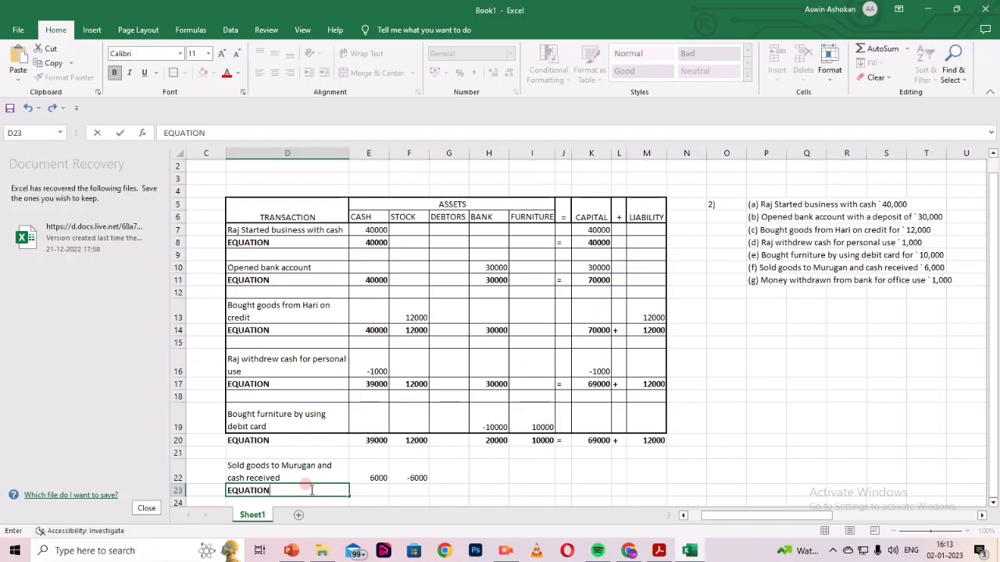
key("Tab")
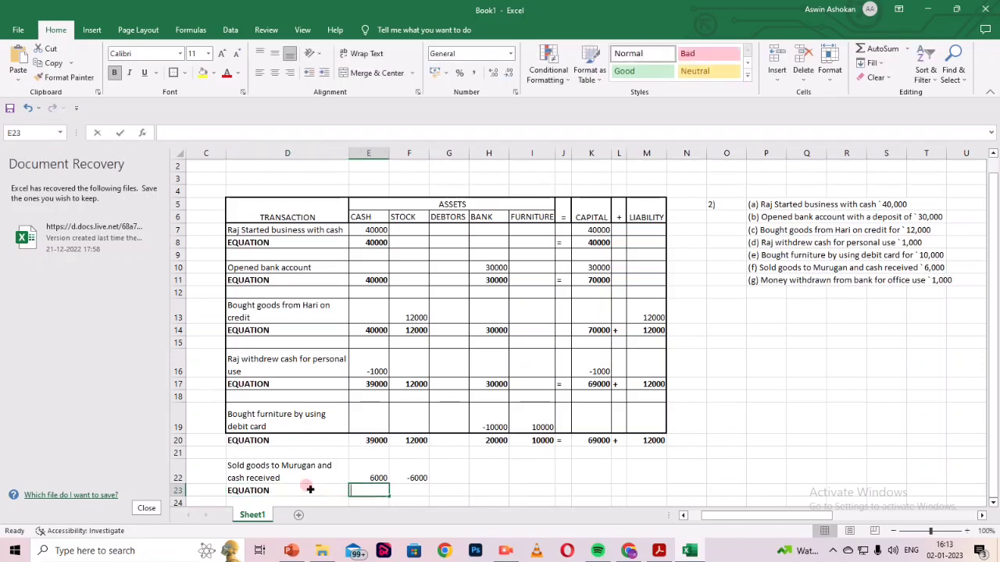
Fill the asset balances of equation row 23 with 45000 under CASH, 6000 under STOCK, 20000 under BANK and 10000 under FURNITURE.
type("44")
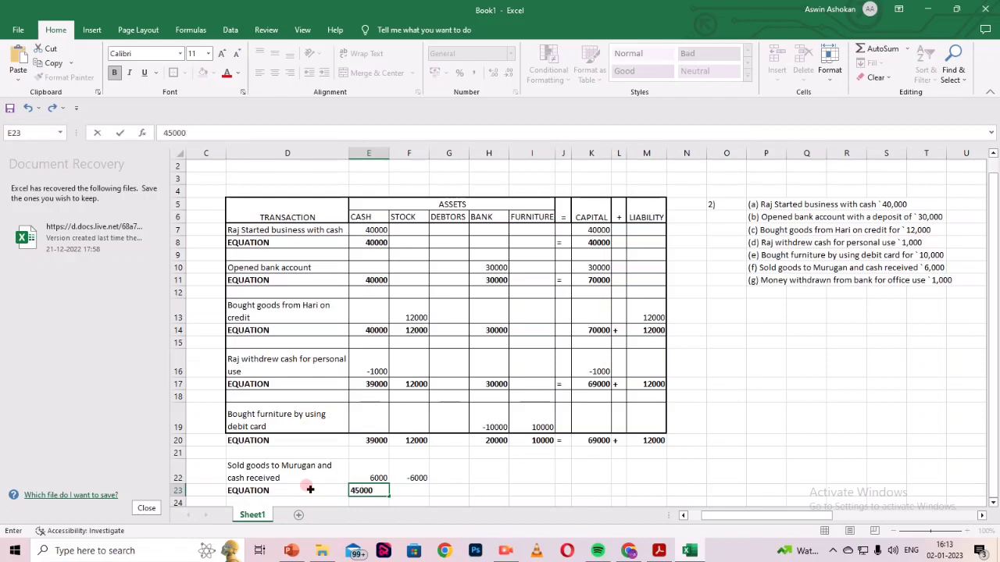
type("000")
key("Tab")
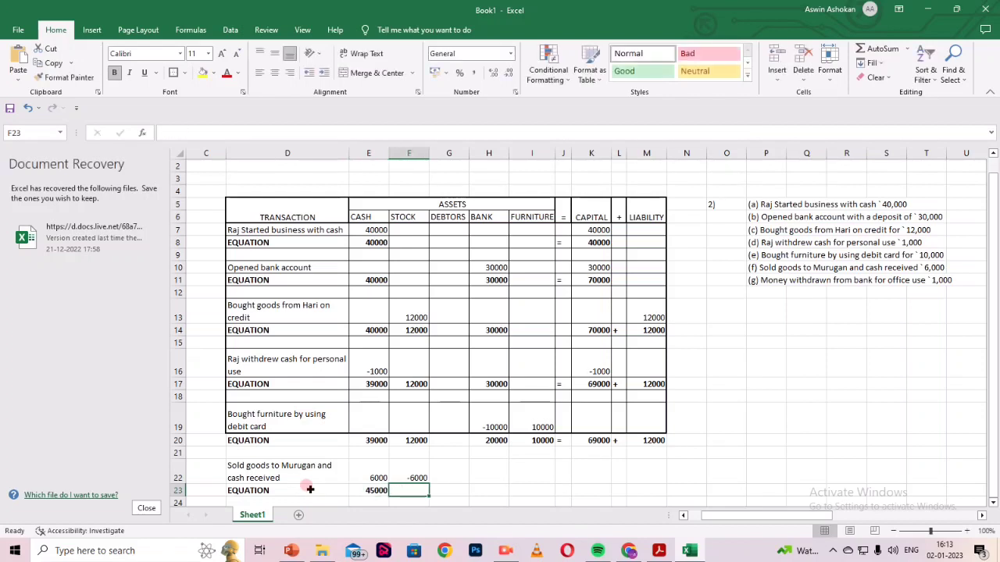
type("60000")
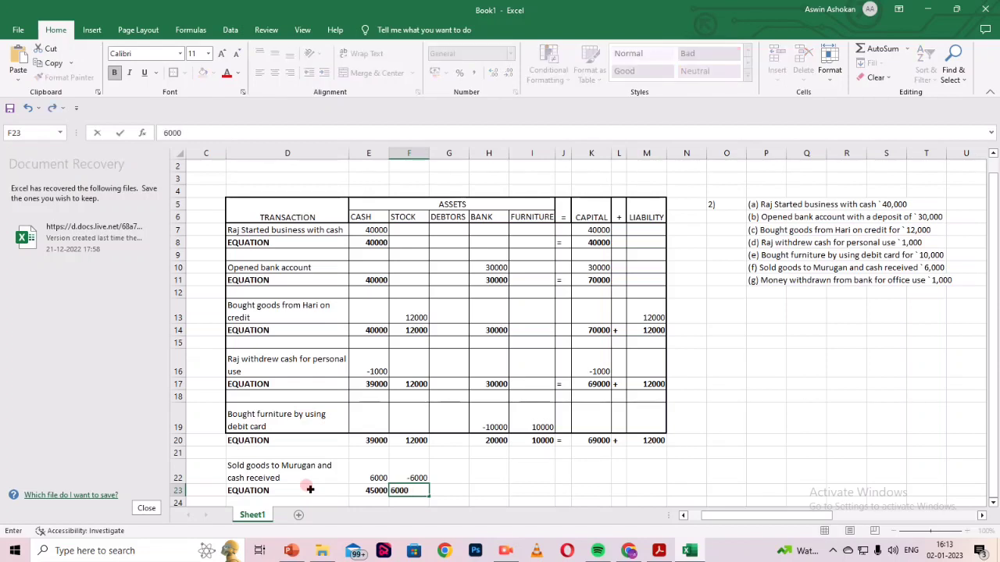
left_click(506, 551)
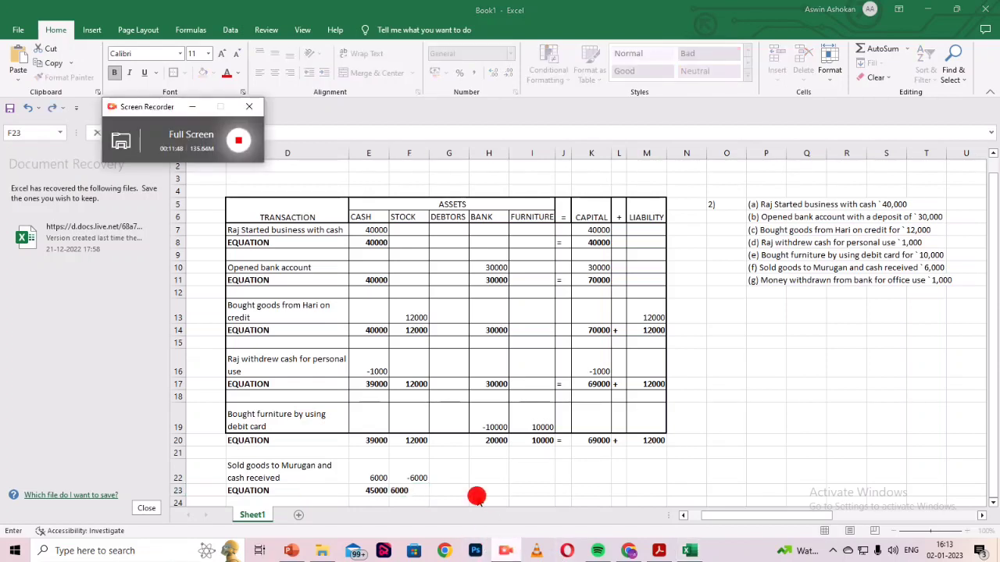
left_click(238, 141)
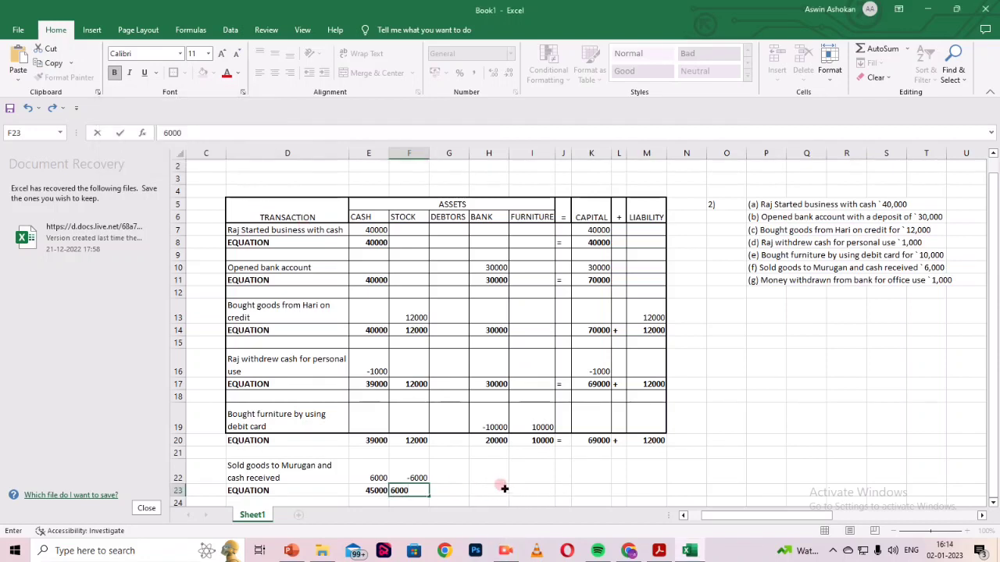
left_click(501, 486)
type("2000")
key("Tab")
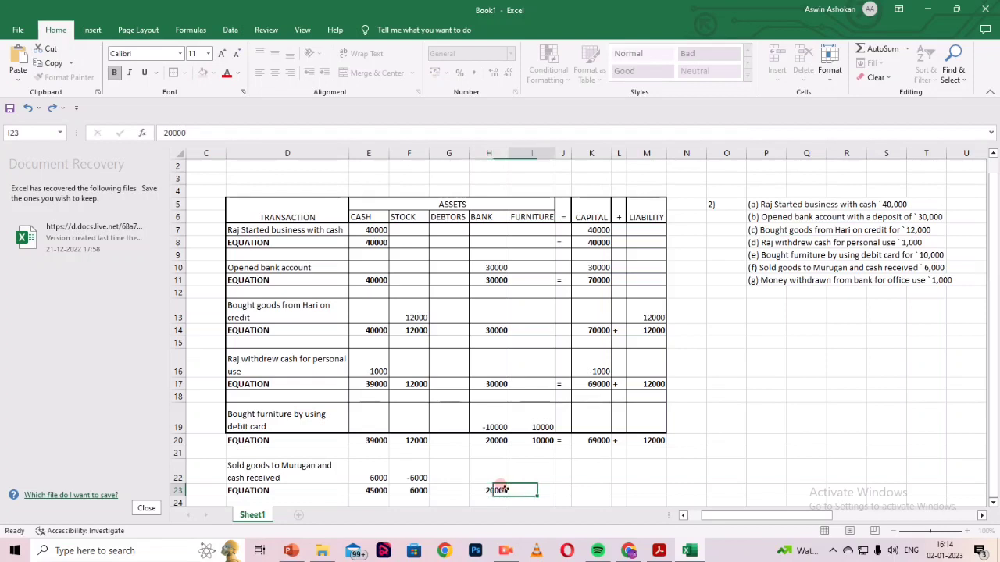
type("10000")
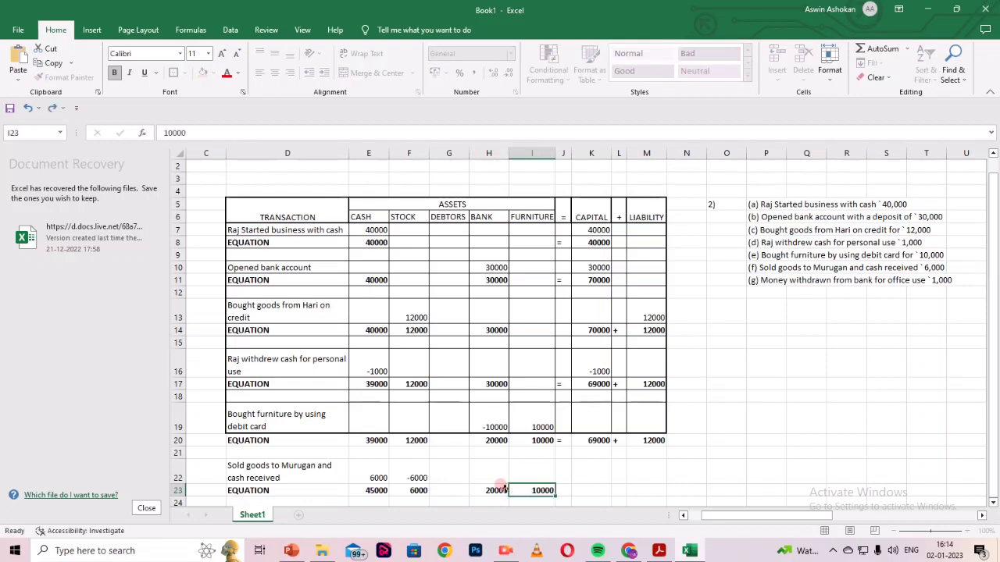
Complete equation row 23 with an equals sign in J23, 69000 under CAPITAL, a plus sign in L23 and 12000 under LIABILITY.
key("Tab")
type("=")
key("Tab")
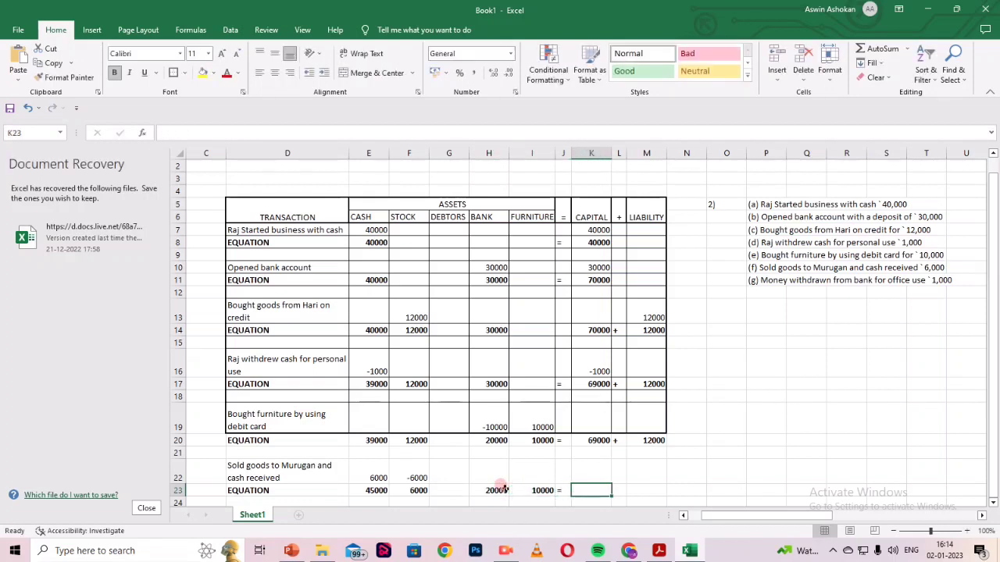
type("66")
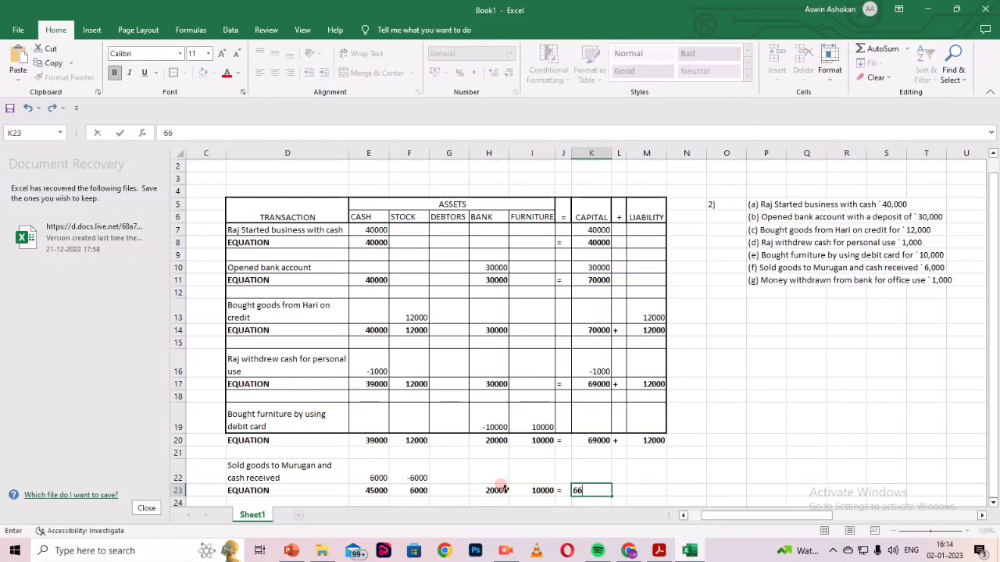
type("000")
key("Tab")
type("+")
key("Tab")
type("12000")
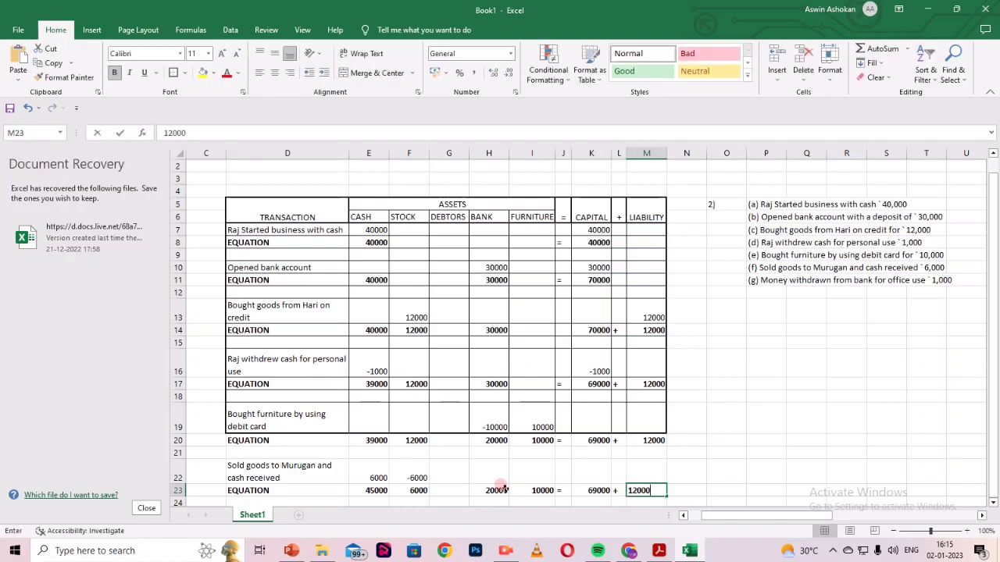
key("Return")
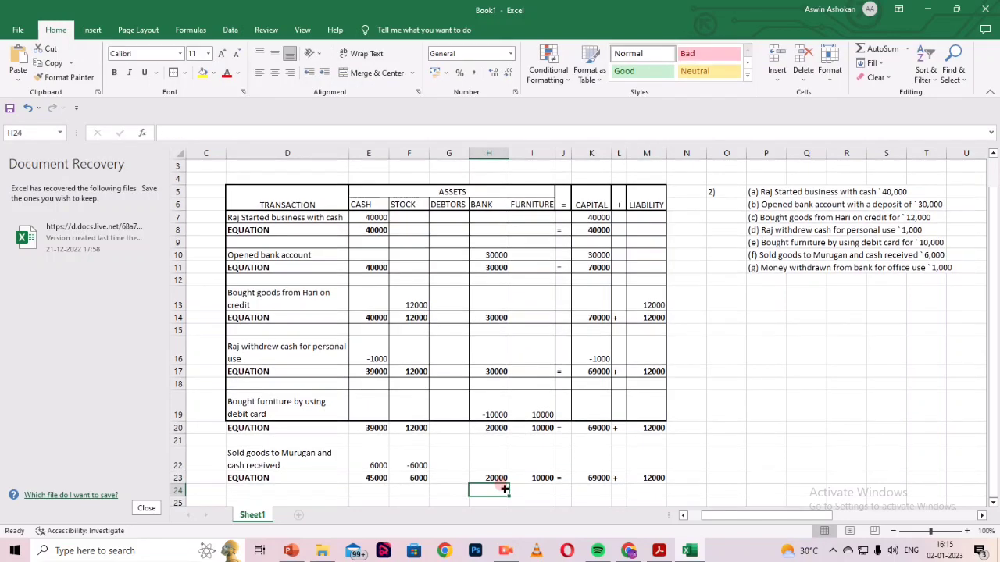
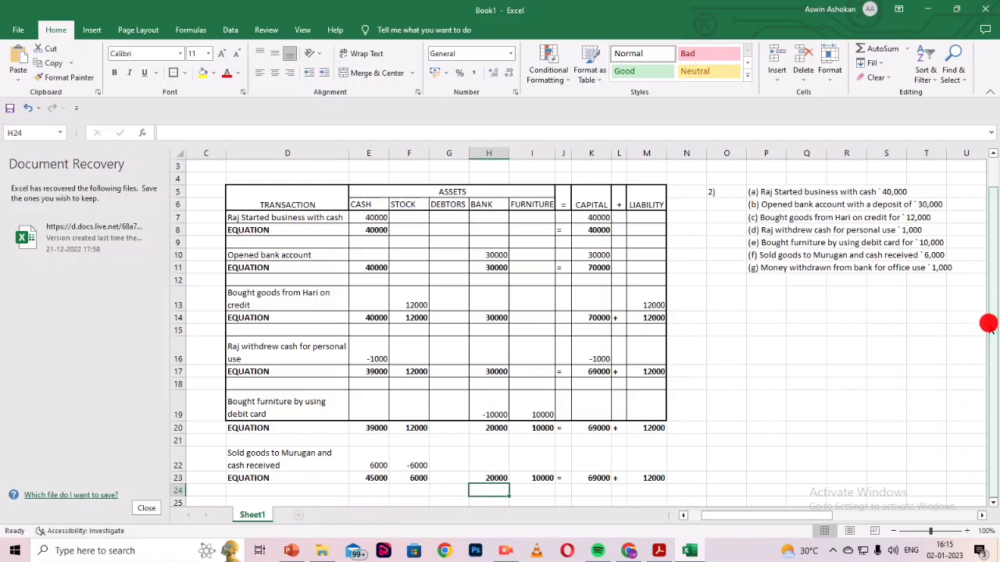
Copy the description of transaction (g) from P11, without its letter and amount, into D25.
left_click(293, 501)
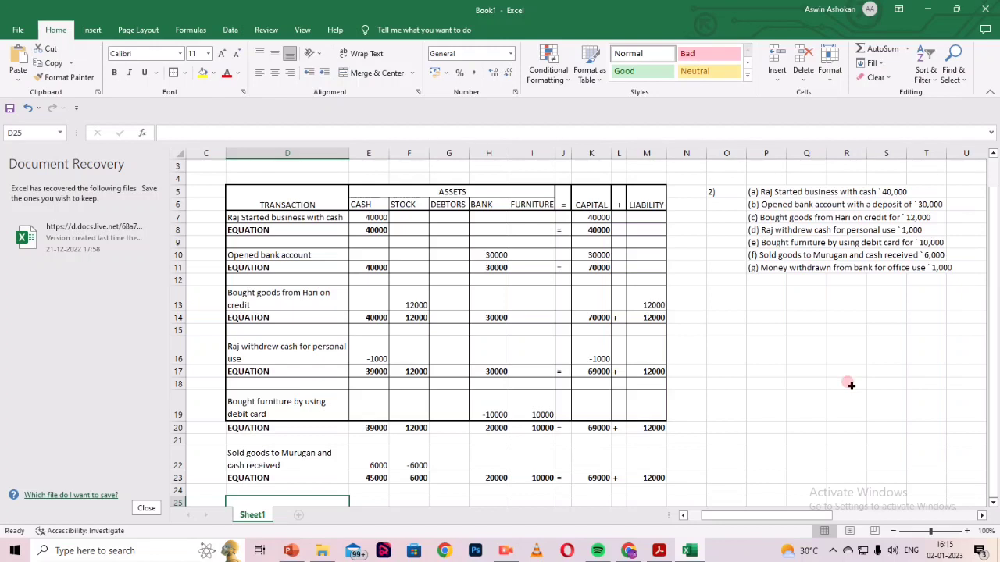
left_click(847, 267)
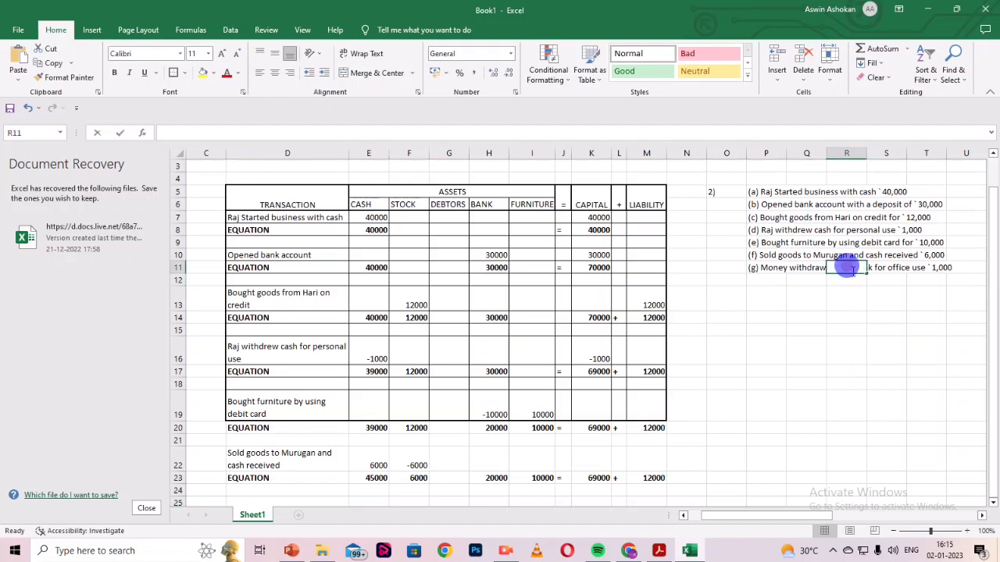
key("Escape")
left_click(759, 267)
double_click(770, 268)
left_click_drag(760, 268, 927, 269)
key("ctrl+c")
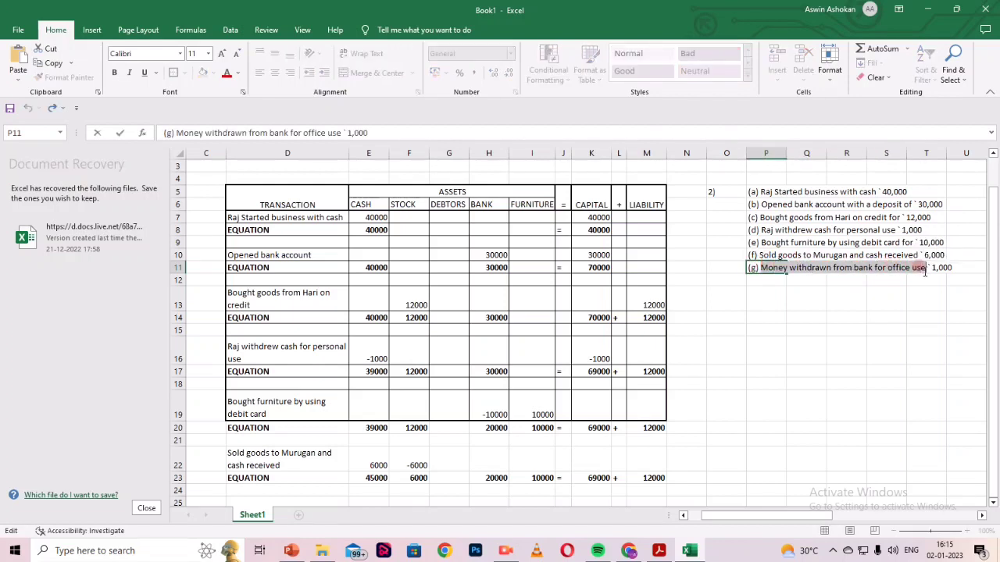
left_click(287, 497)
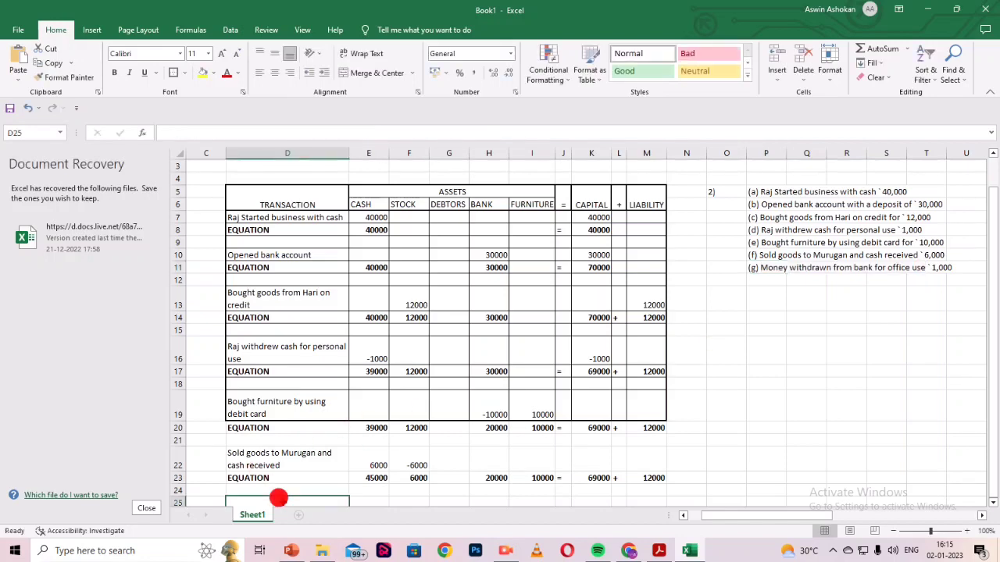
key("ctrl+v")
scroll(288, 495, "down", 4)
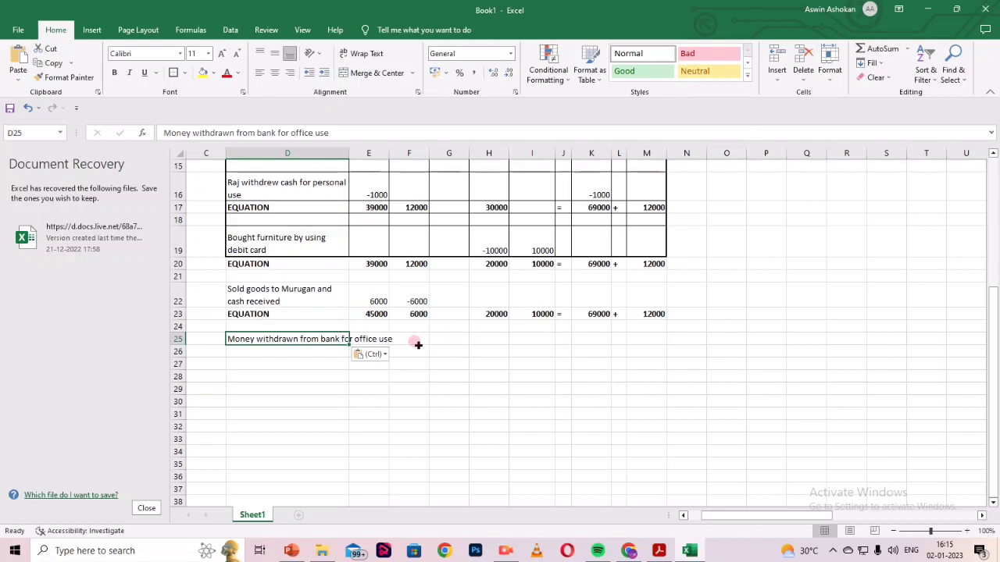
Wrap the text of the transaction (g) description in D25.
left_click(482, 334)
left_click_drag(993, 373, 992, 313)
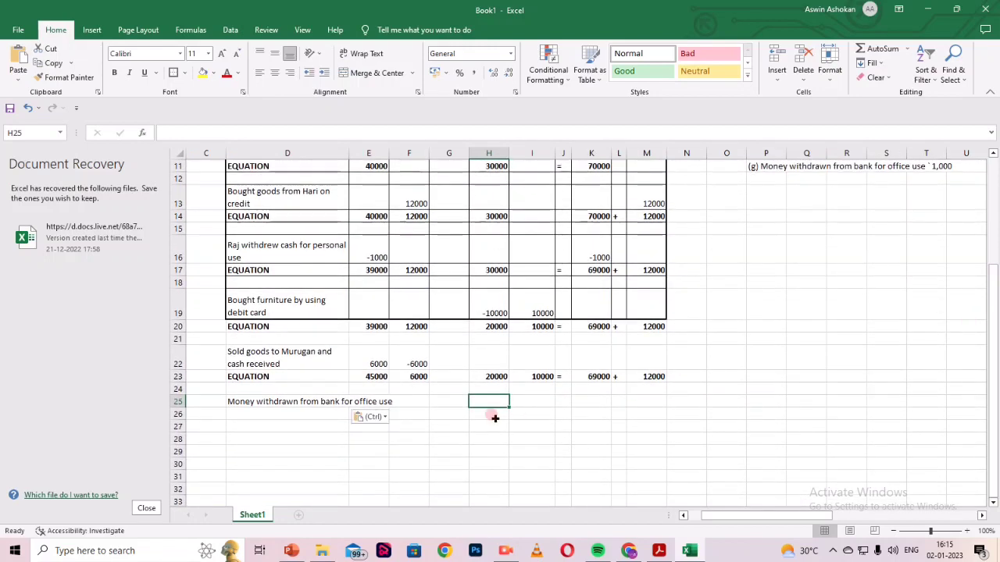
left_click(290, 402)
left_click(352, 54)
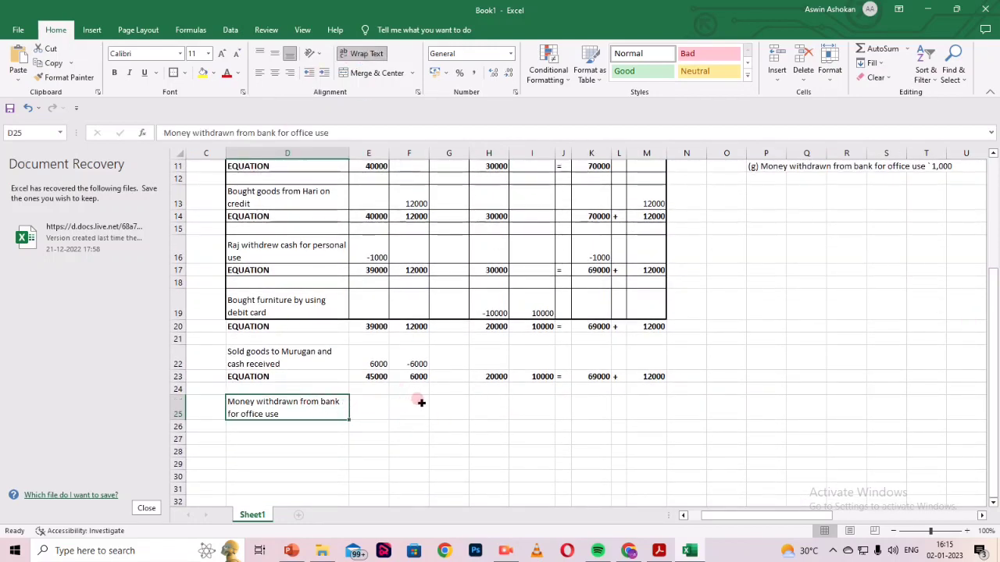
Record the bank side of transaction (g) with -1000 under BANK in H25.
left_click(492, 407)
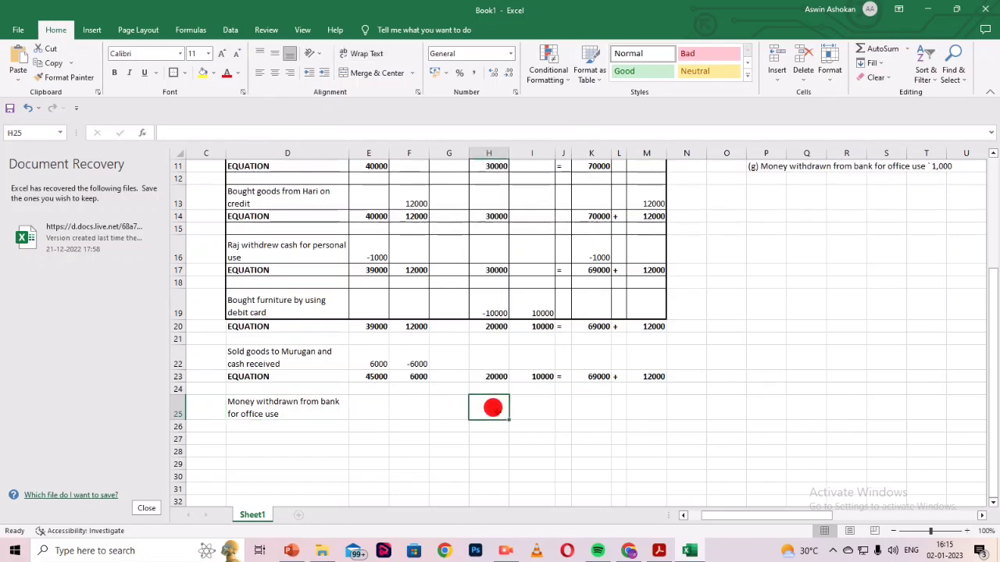
type("-")
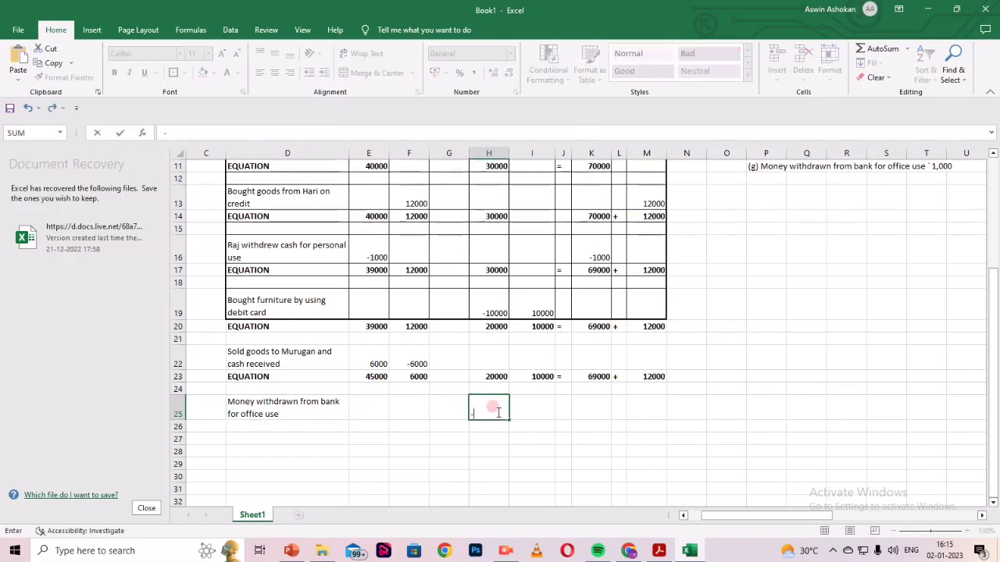
type("1")
key("Left")
key("Left")
key("Left")
key("Left")
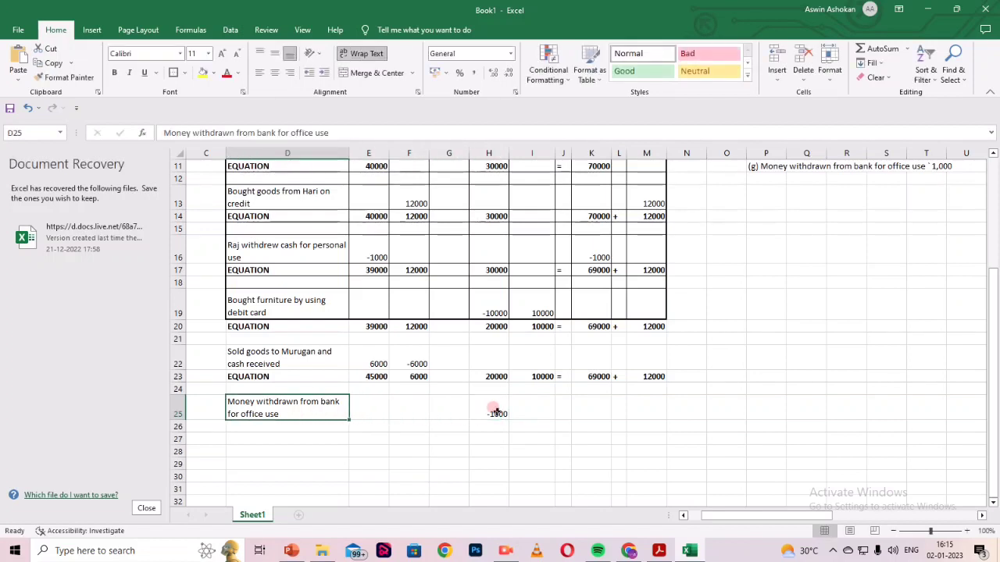
Enter +1000 in cell E25 for the money withdrawn from bank for office use.
key("Right")
type("+10")
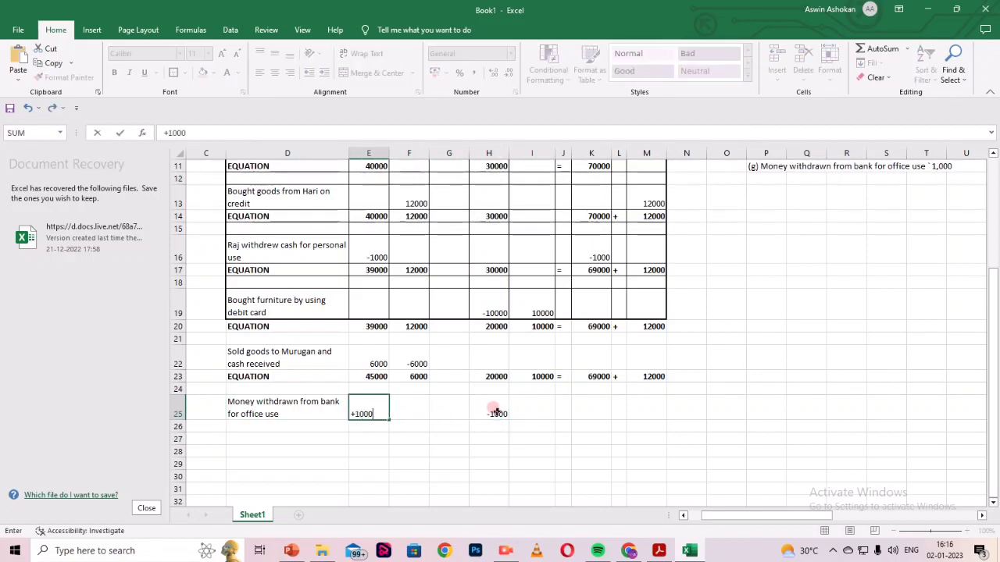
key("Right")
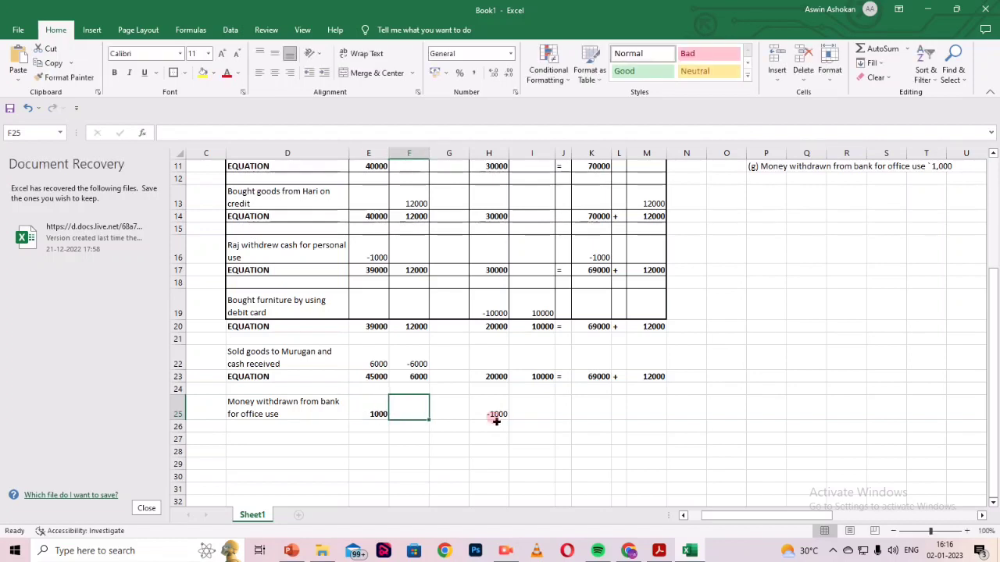
left_click(493, 412)
left_click(560, 410)
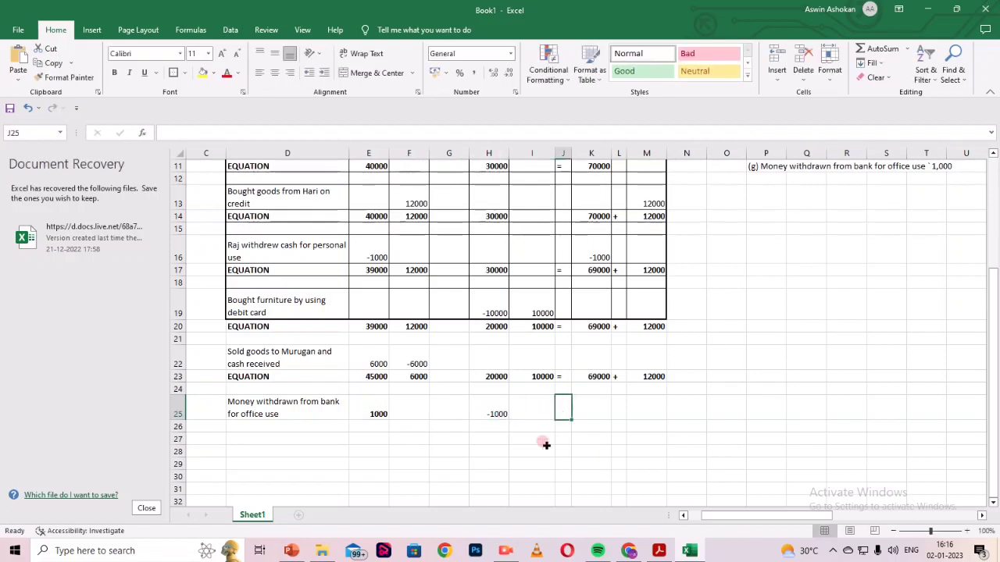
left_click(515, 405)
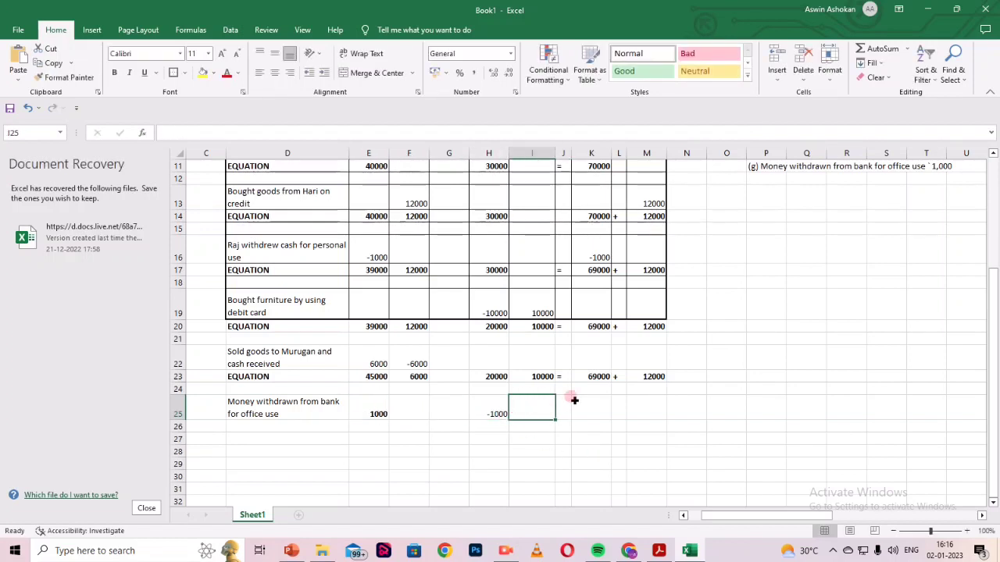
Make cells D26 to M26 bold and label D26 as EQUATION.
left_click(259, 426)
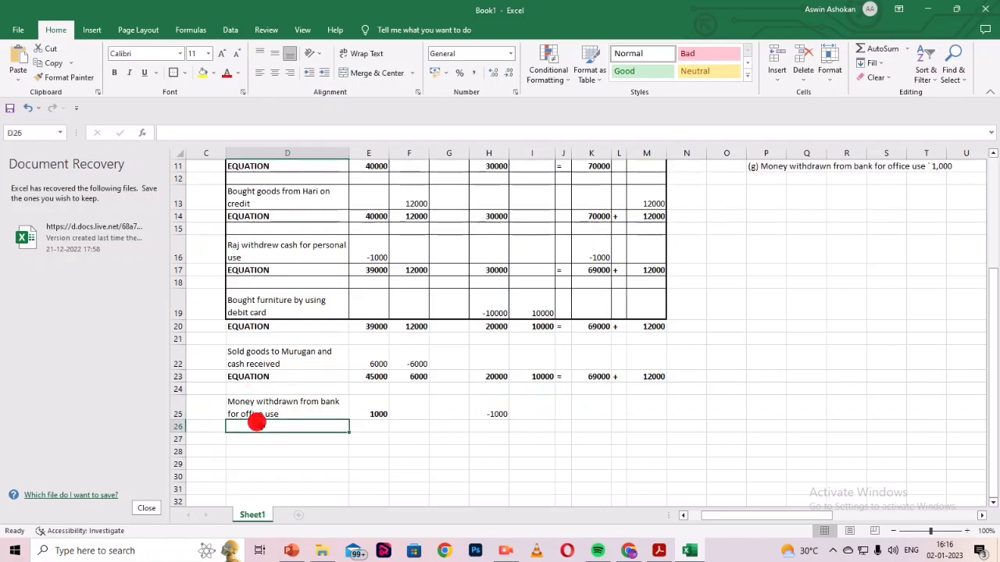
left_click_drag(268, 422, 660, 427)
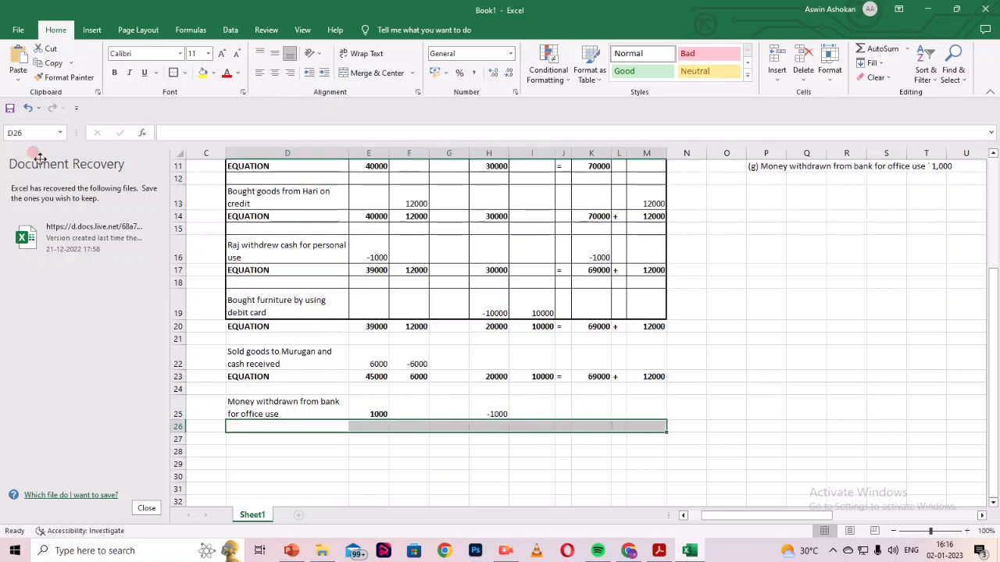
left_click(113, 76)
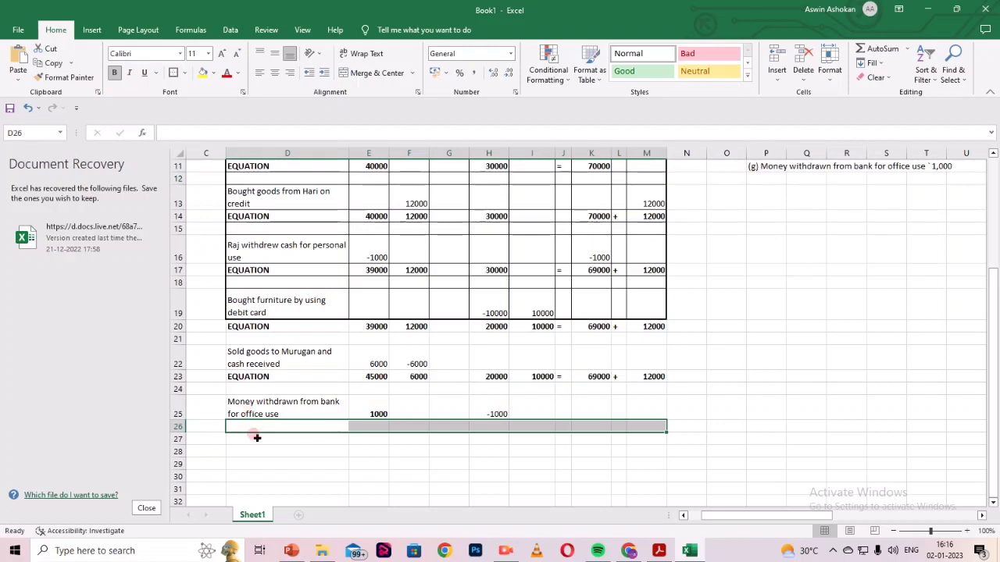
type("EQUAtion")
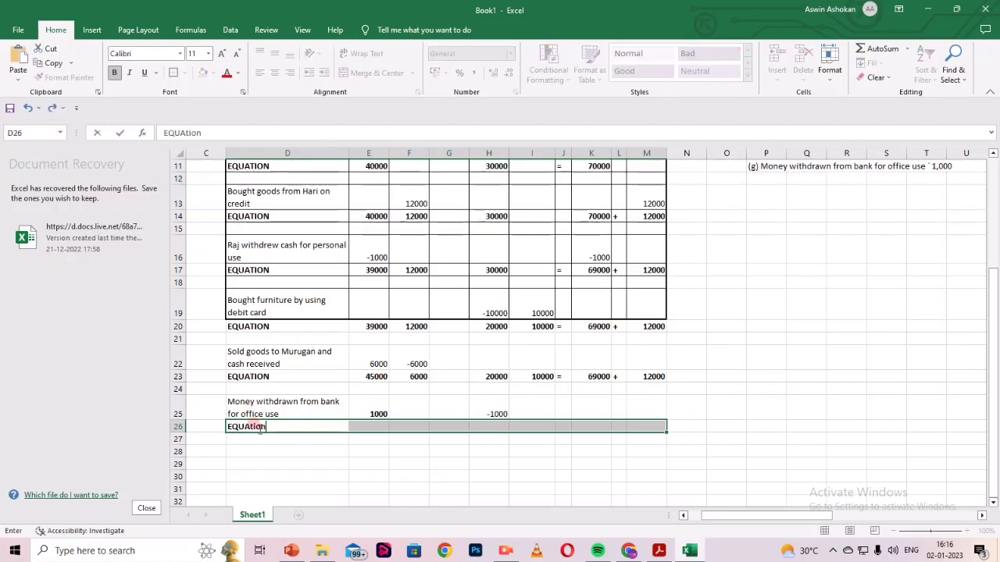
key("Return")
left_click(257, 427)
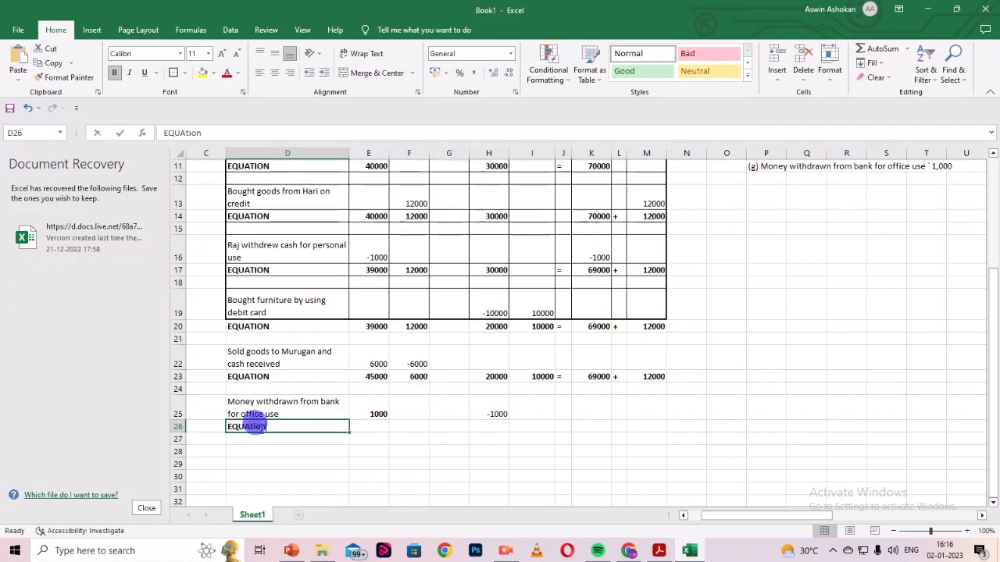
key("F2")
key("BackSpace")
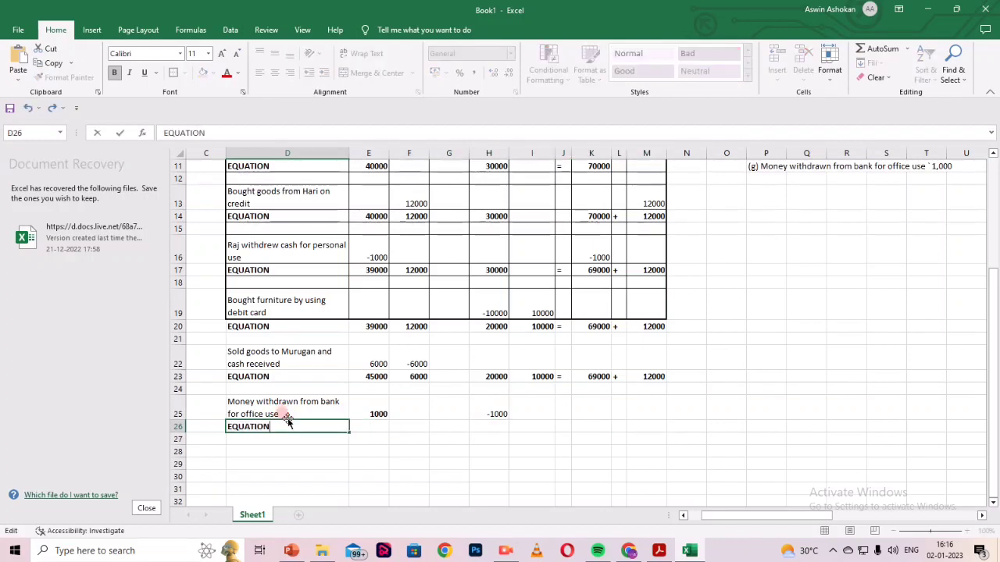
key("Tab")
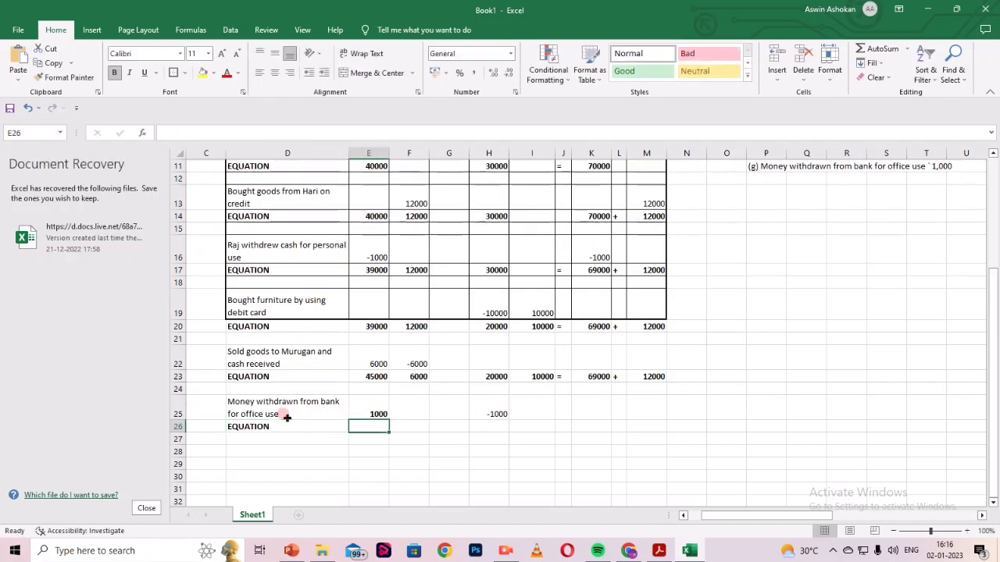
Try to total E23:E25 with AutoSum after entering 4 in E26, and clear the 4 from that cell.
type("4")
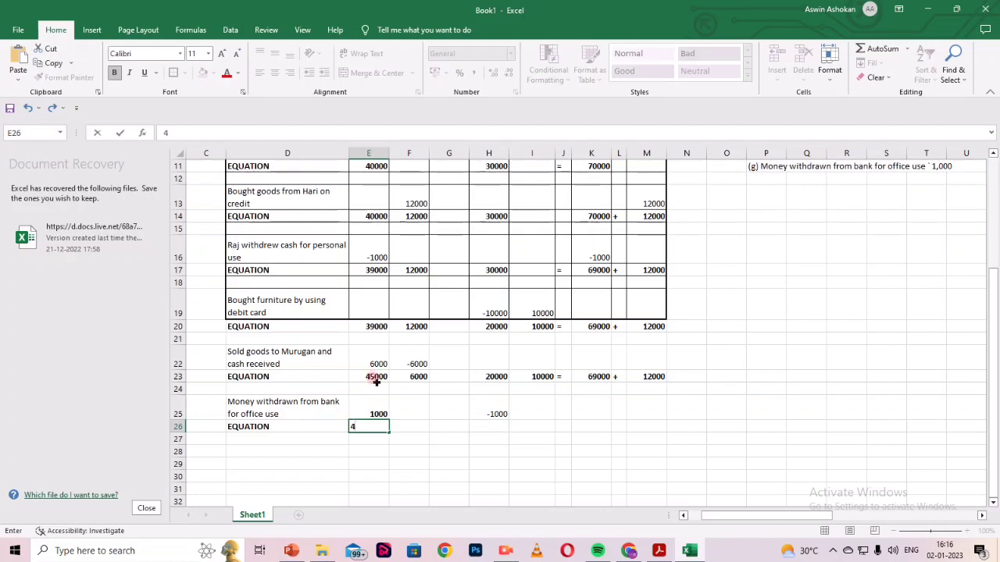
left_click_drag(372, 373, 373, 414)
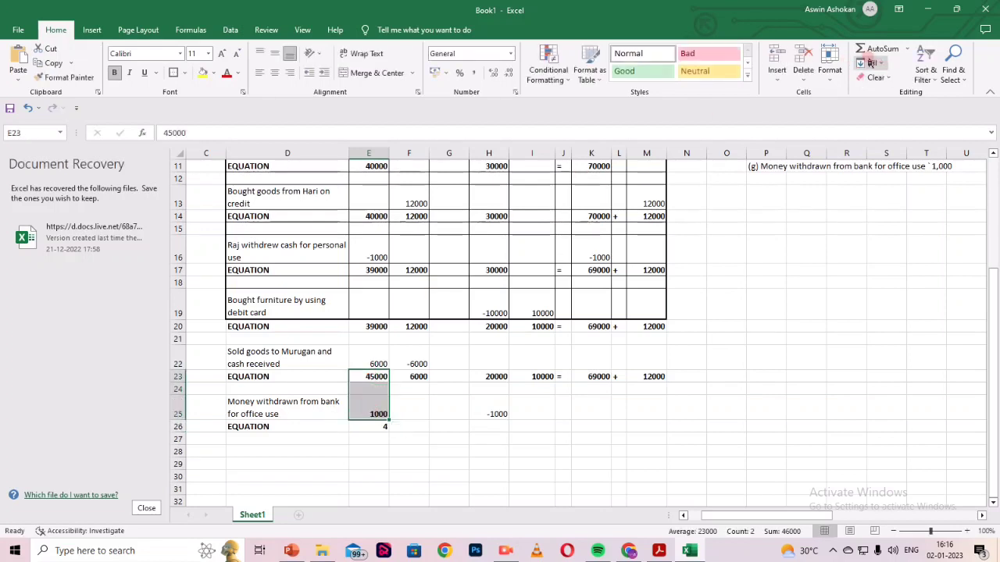
left_click(869, 52)
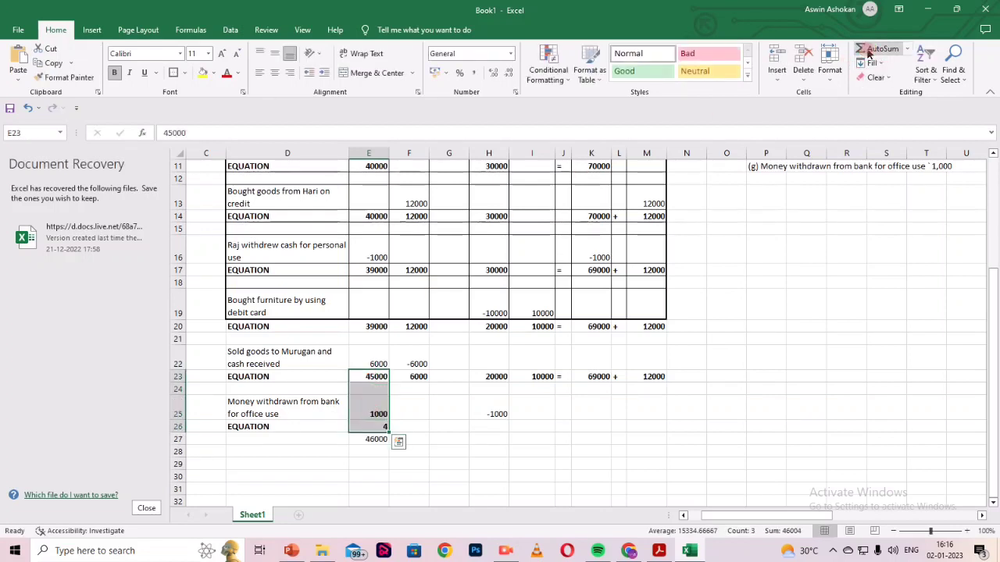
left_click(365, 440)
left_click(375, 428)
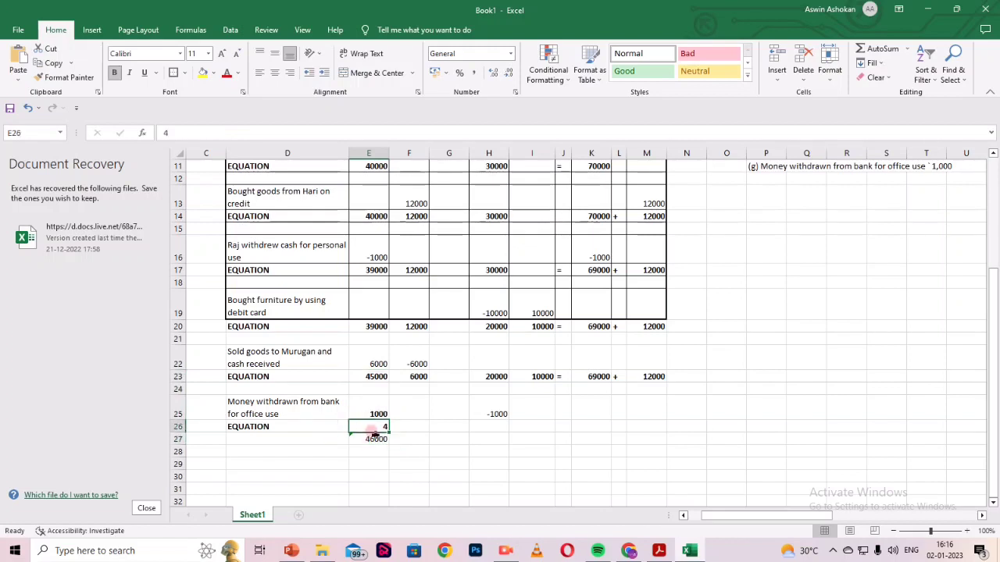
key("BackSpace")
Total column F from row 23 into F26 with AutoSum.
left_click(286, 424)
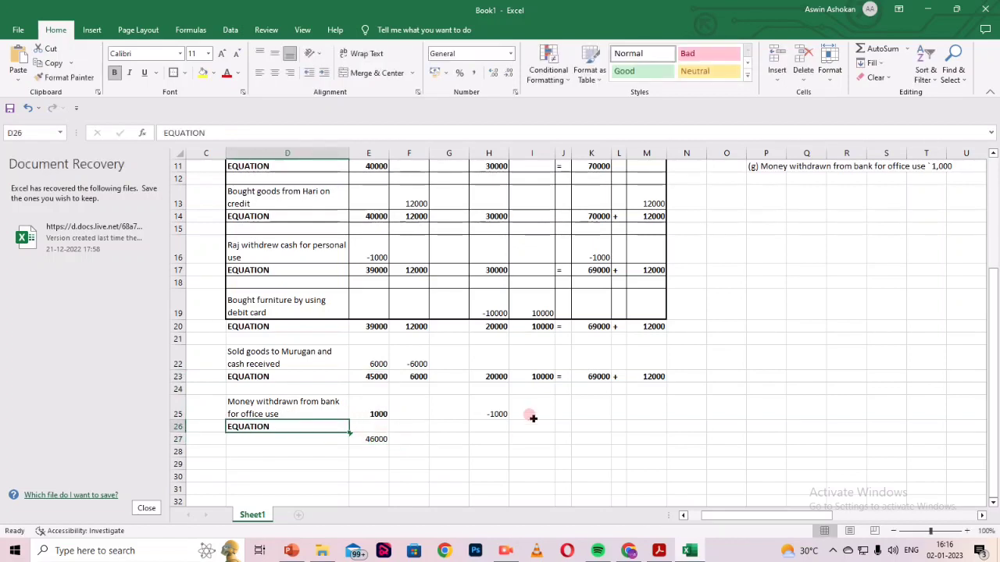
left_click_drag(406, 376, 410, 422)
left_click(406, 422)
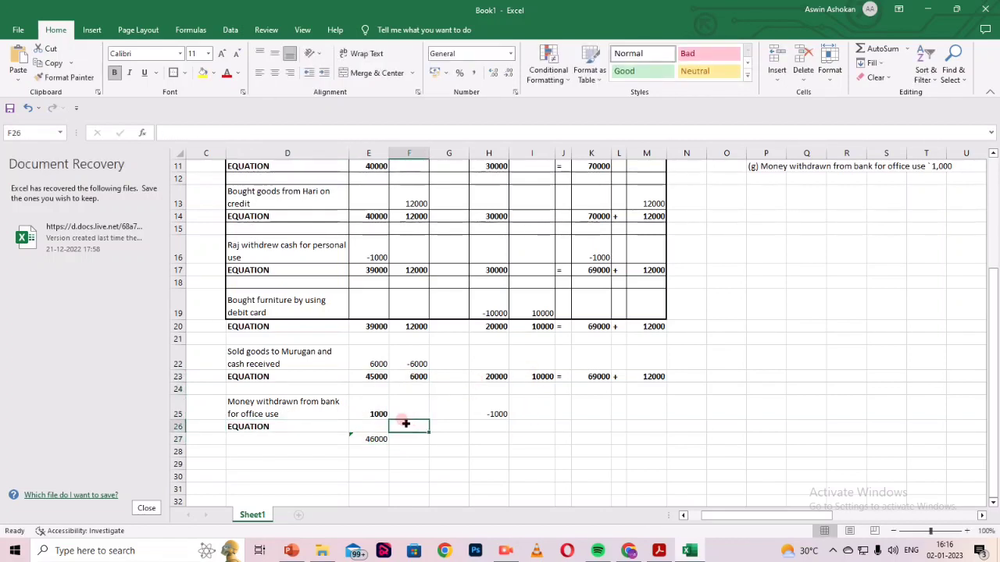
left_click_drag(415, 375, 418, 421)
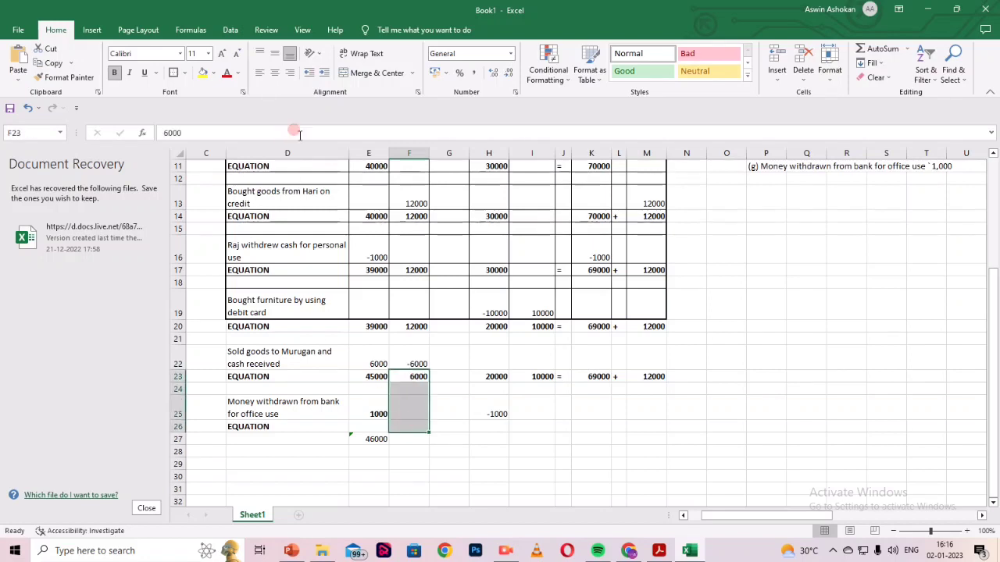
left_click(869, 49)
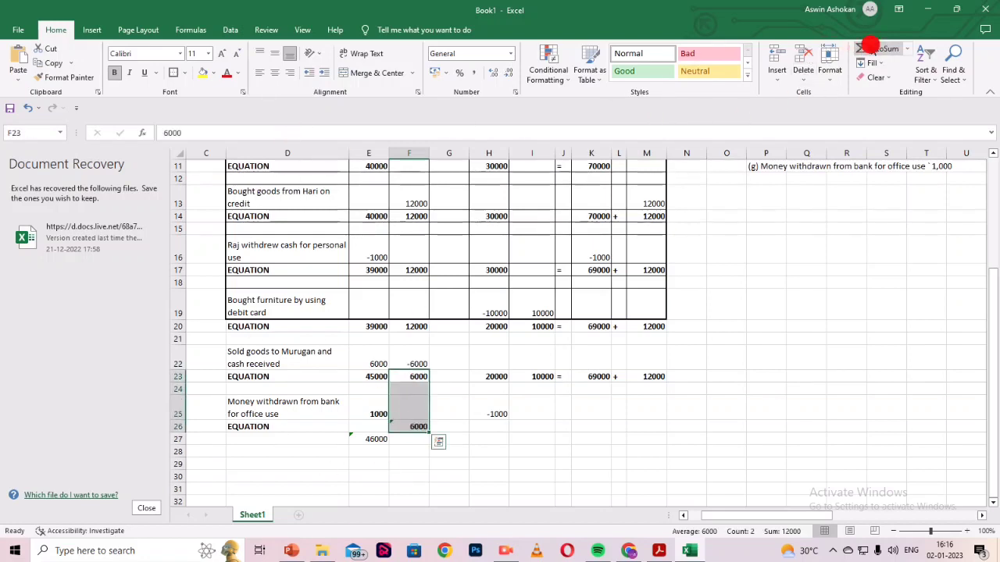
Delete the misplaced total in E27 and use AutoSum to add E23:E25 into E26.
left_click(361, 440)
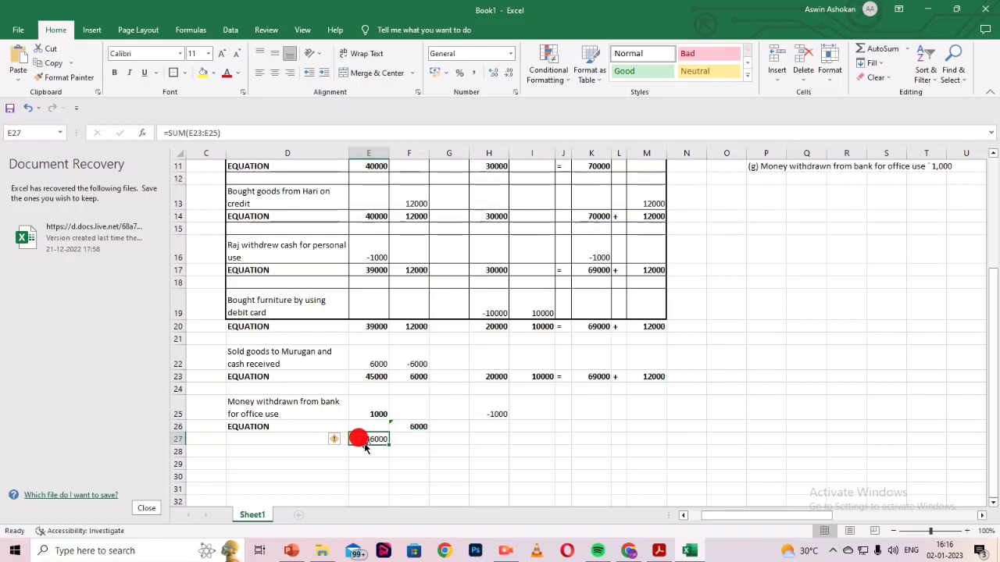
key("Delete")
left_click(373, 375)
left_click_drag(383, 377, 367, 400)
left_click(879, 49)
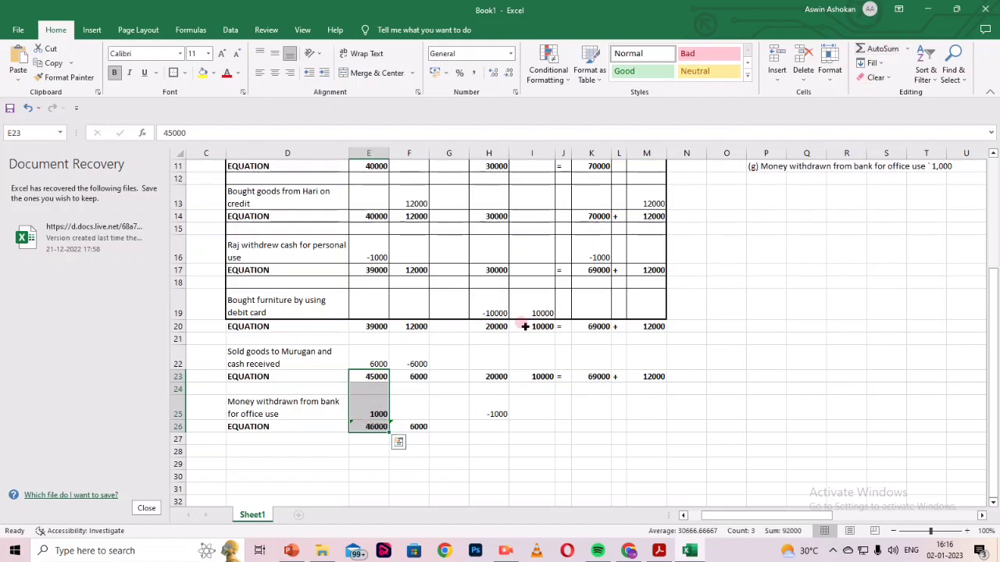
Use AutoSum to total H23:H25 into H26.
left_click(525, 408)
left_click_drag(497, 378, 500, 408)
left_click(890, 53)
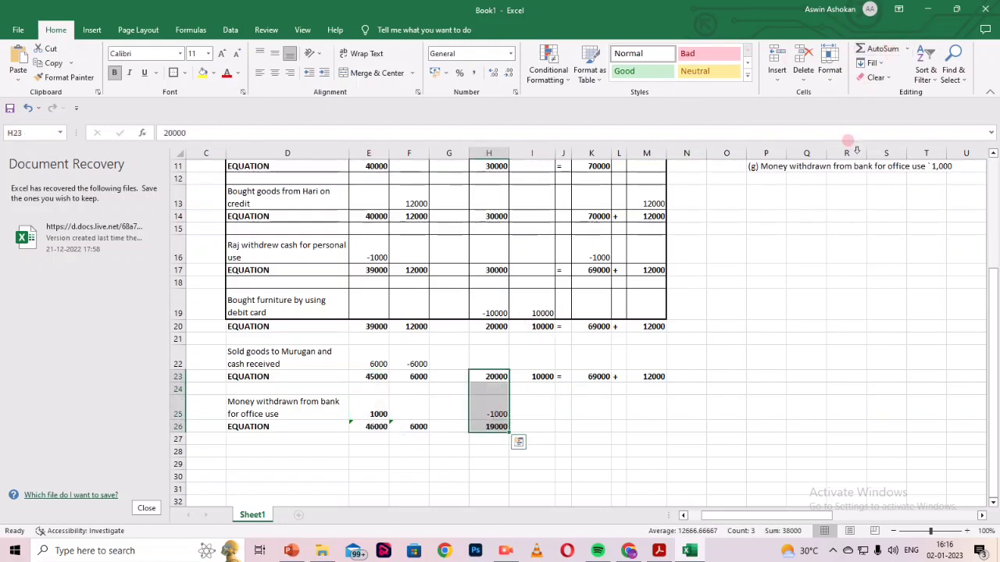
left_click_drag(542, 378, 532, 408)
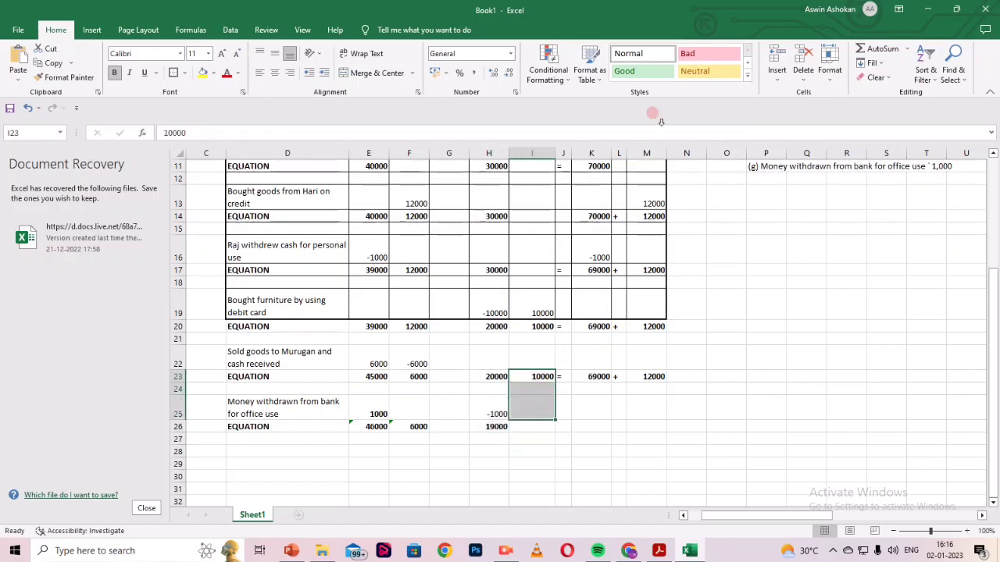
left_click(883, 48)
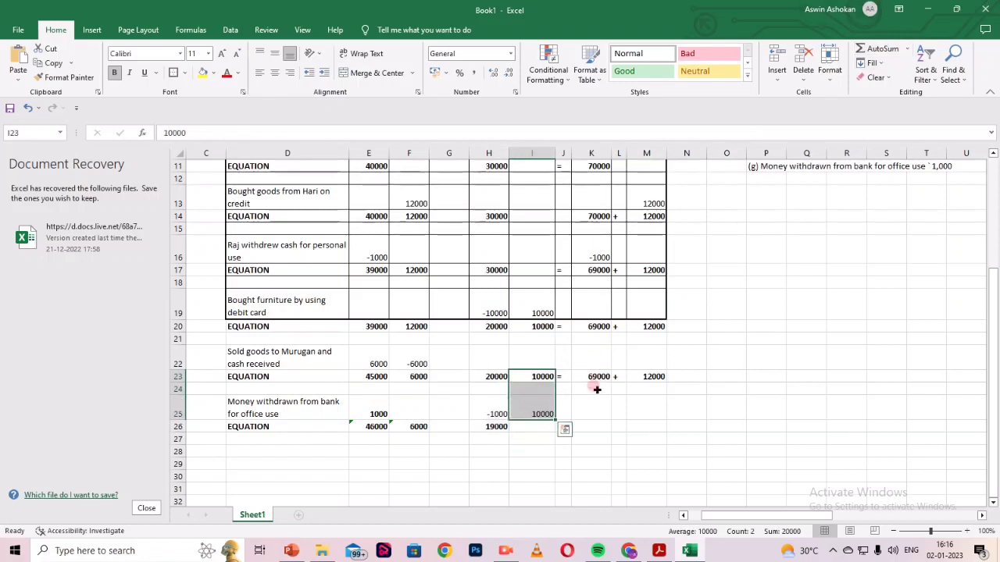
key("ctrl+z")
Total column I from row 23 into I26 with AutoSum and enter an equals sign in J26.
left_click_drag(536, 373, 541, 426)
left_click(885, 53)
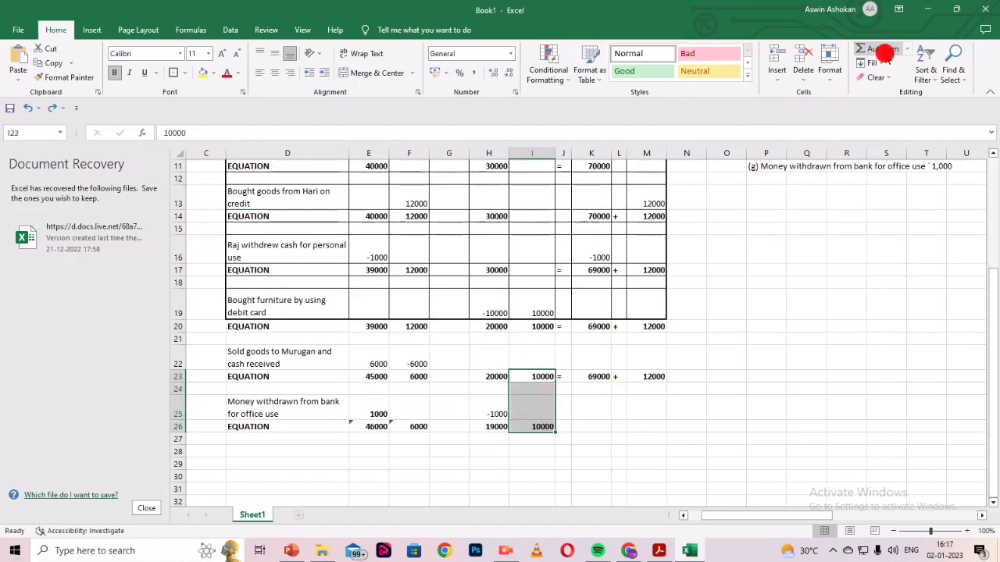
left_click(560, 423)
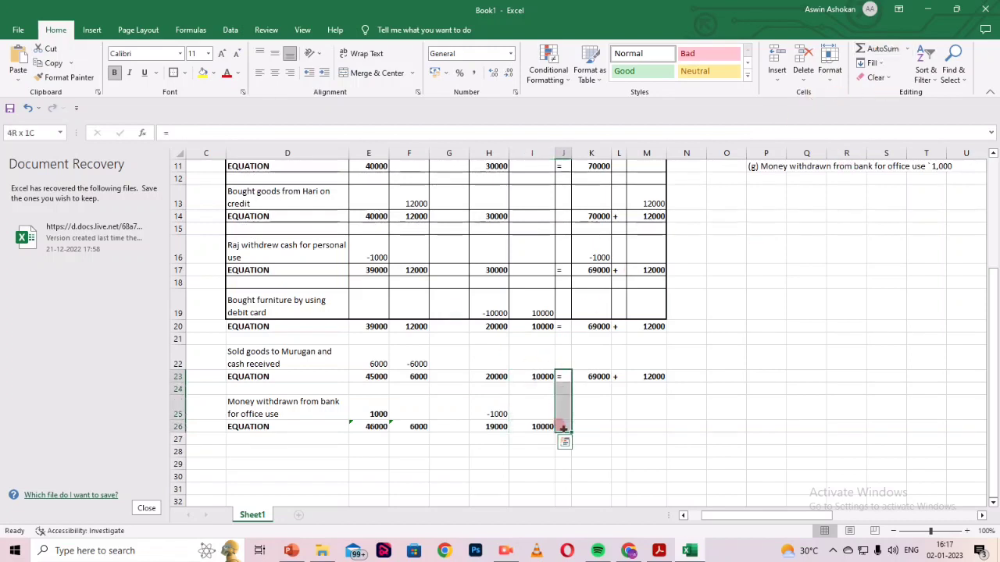
type("=")
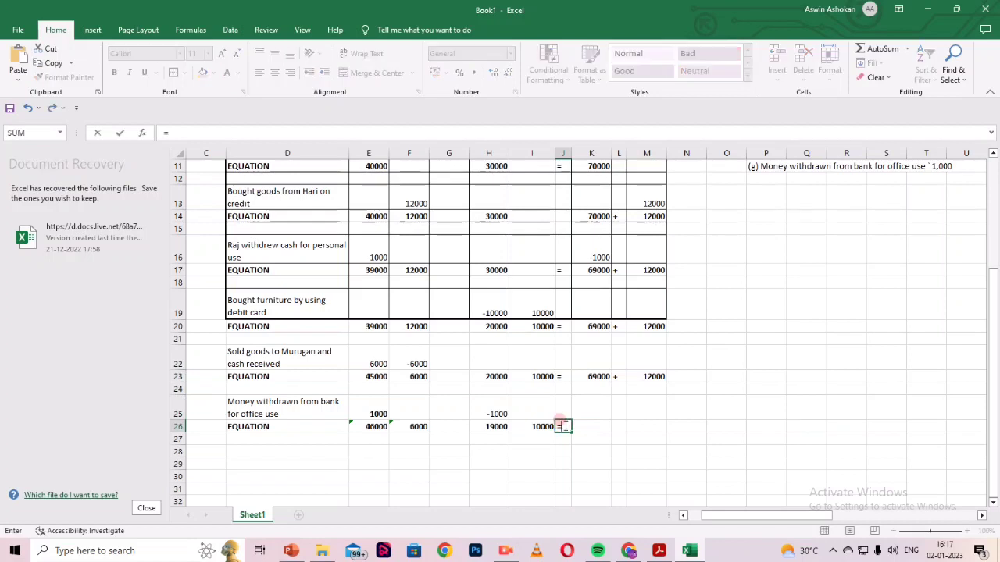
key("Tab")
Use AutoSum to total columns K and M from row 23 into the EQUATION row 26.
left_click_drag(599, 376, 631, 425)
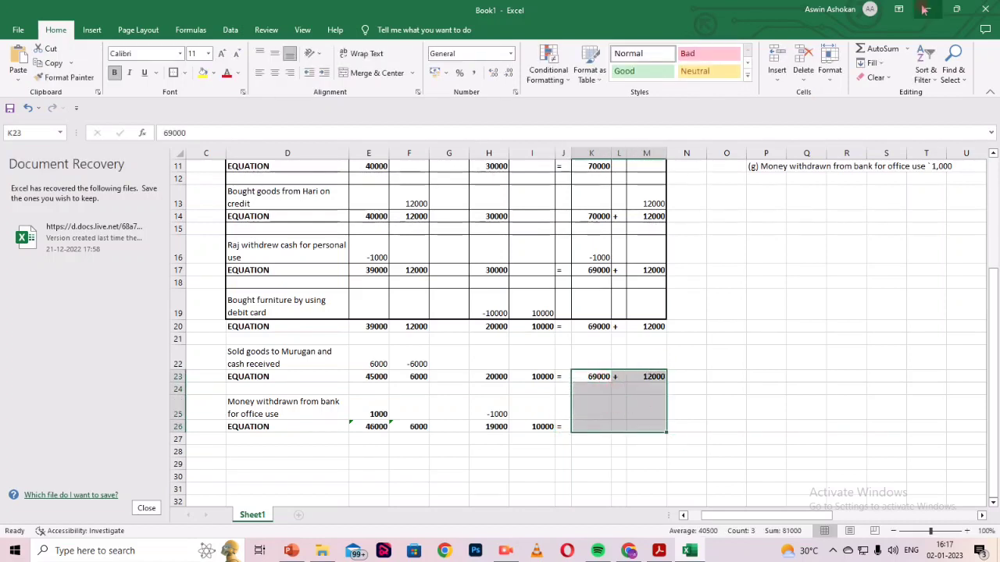
left_click(882, 51)
left_click(764, 426)
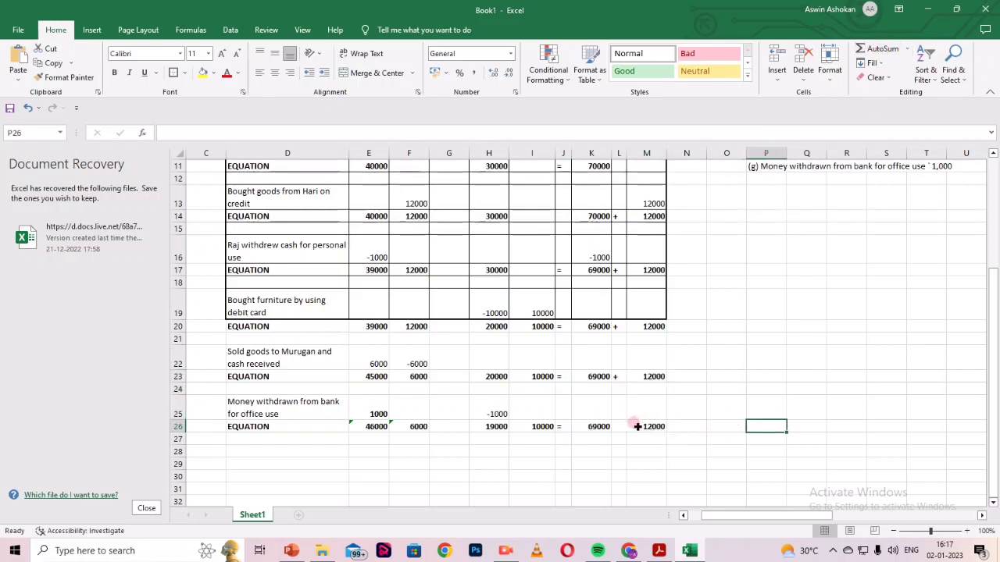
Enter a plus sign in L26 between the K26 and M26 totals.
left_click(618, 428)
type("+")
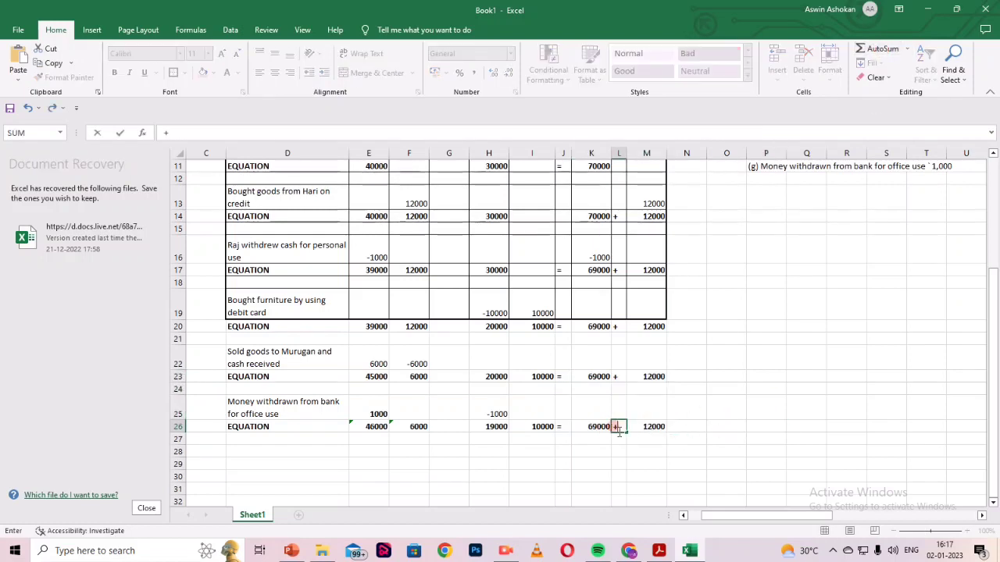
left_click(481, 467)
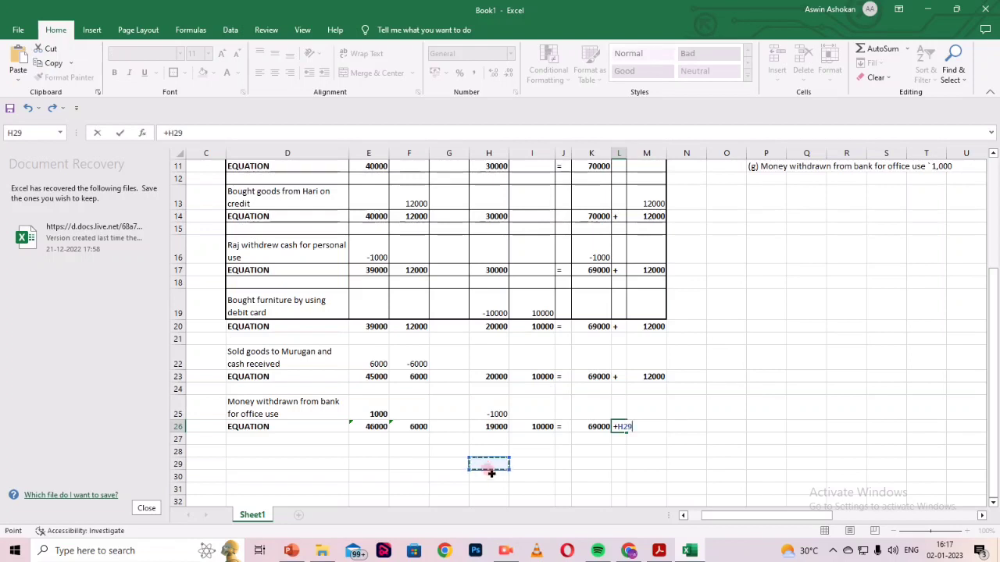
key("BackSpace")
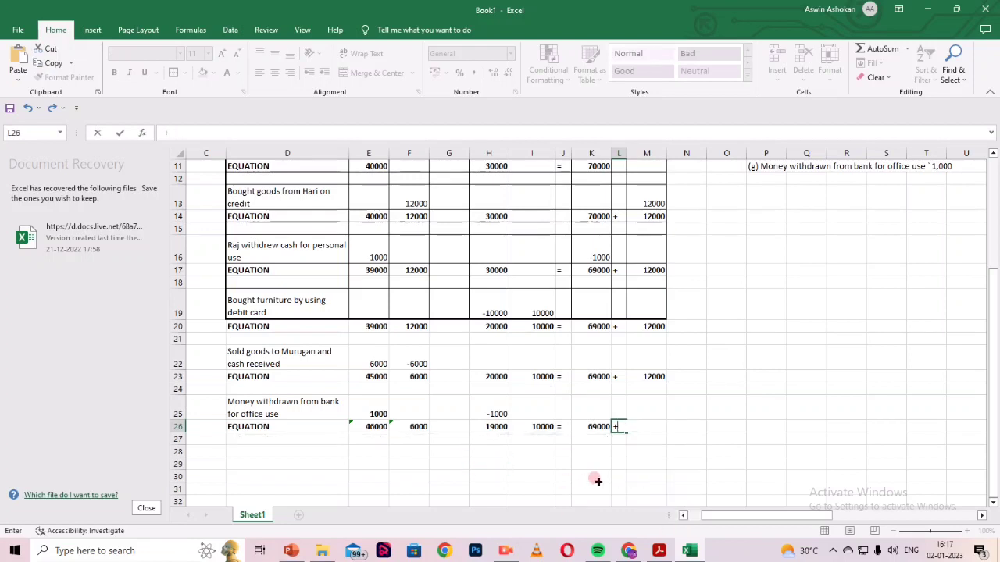
key("Tab")
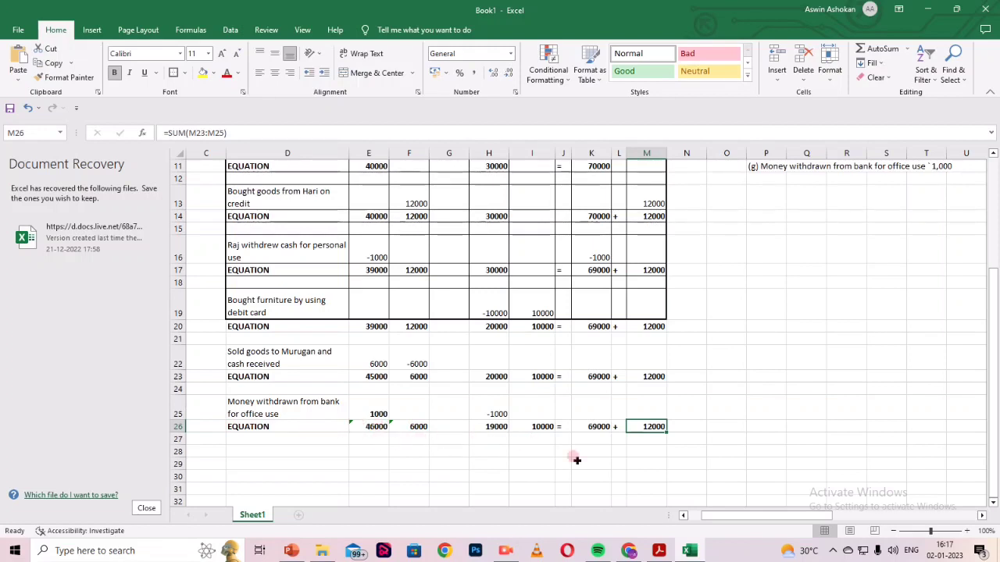
Compare the sum of E26:I26 with the sum of K26:M26 to check that the equation balances.
left_click_drag(368, 427, 532, 426)
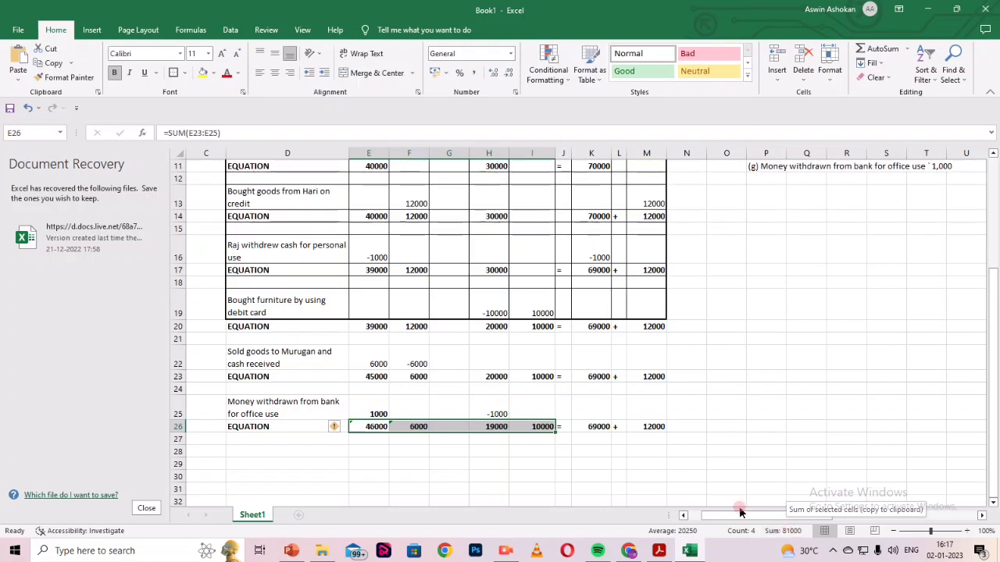
left_click_drag(584, 426, 653, 427)
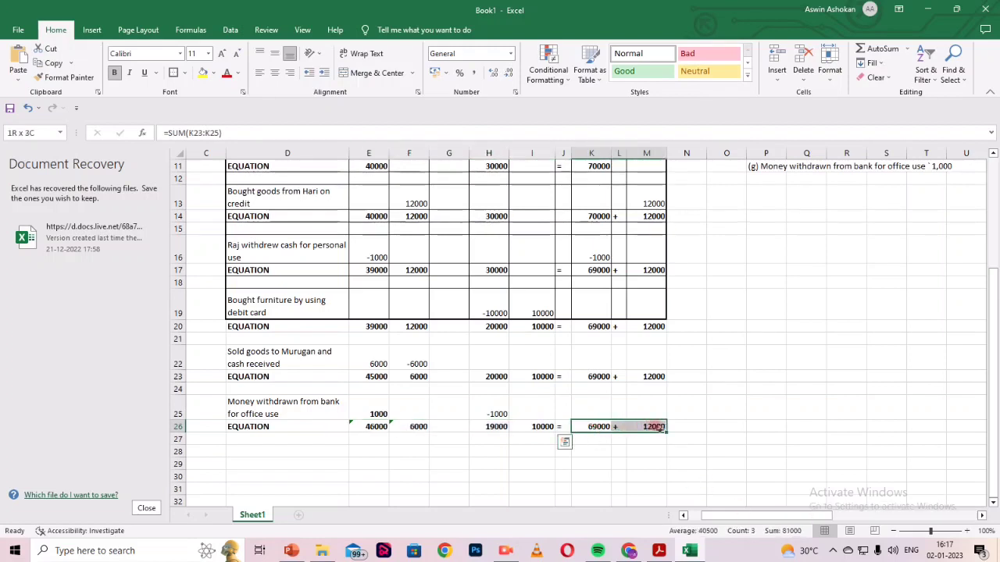
Apply All Borders to the unbordered rows D20:M27 of the accounting equation table.
left_click(791, 531)
left_click_drag(262, 328, 643, 431)
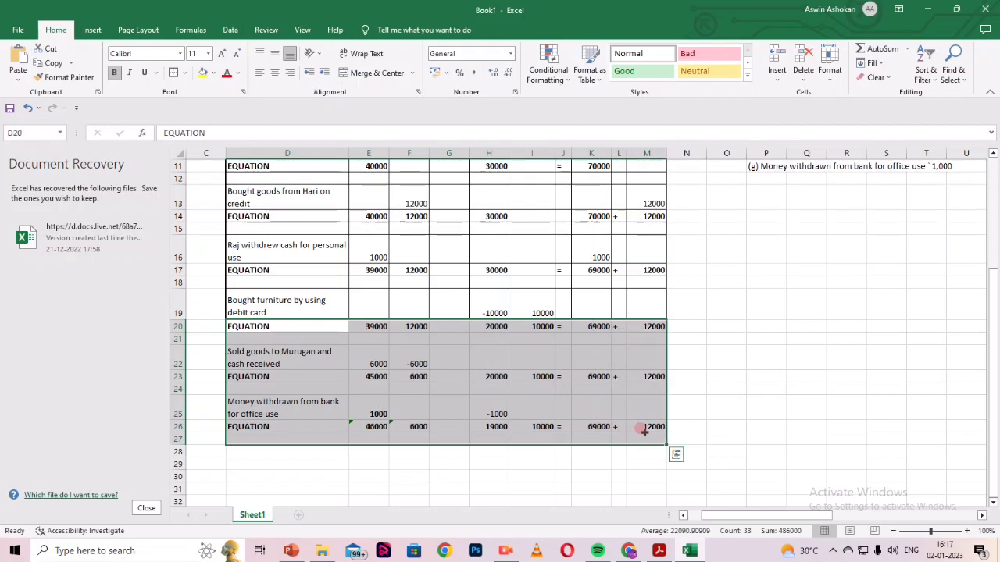
left_click(185, 74)
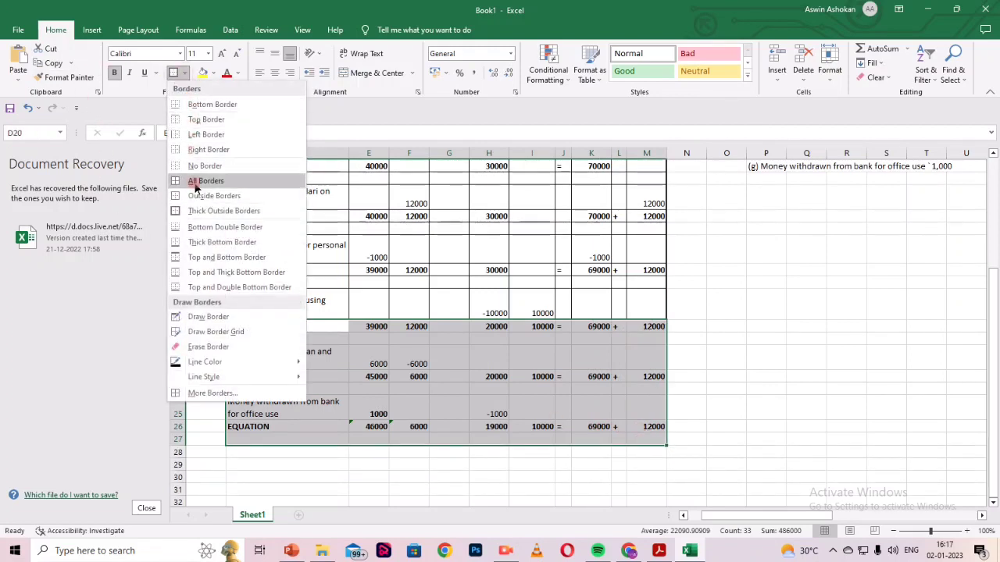
left_click(196, 187)
left_click(734, 464)
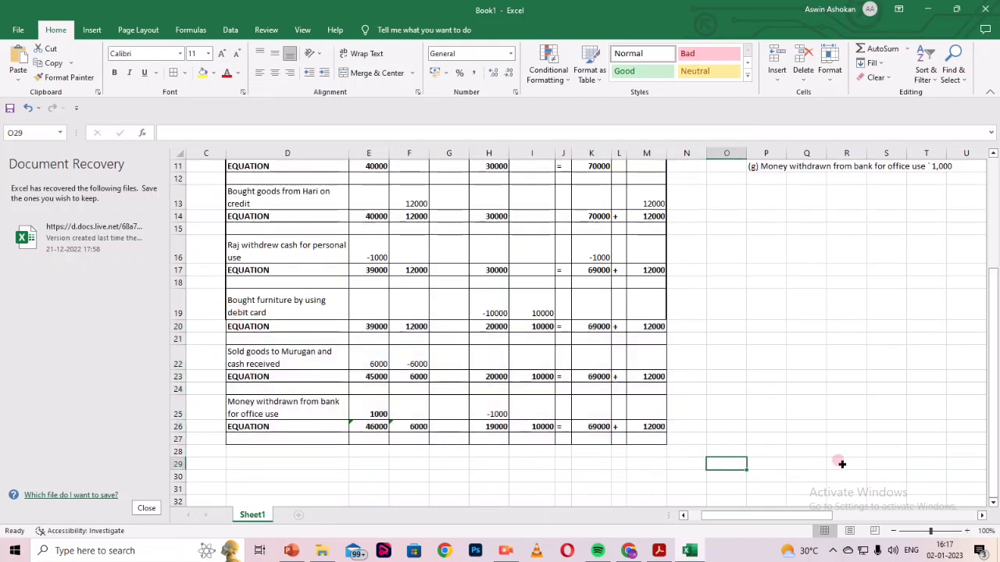
Paste the next problem's transactions (i) to (vii) into column Z, starting at Z6.
left_click_drag(991, 466, 996, 353)
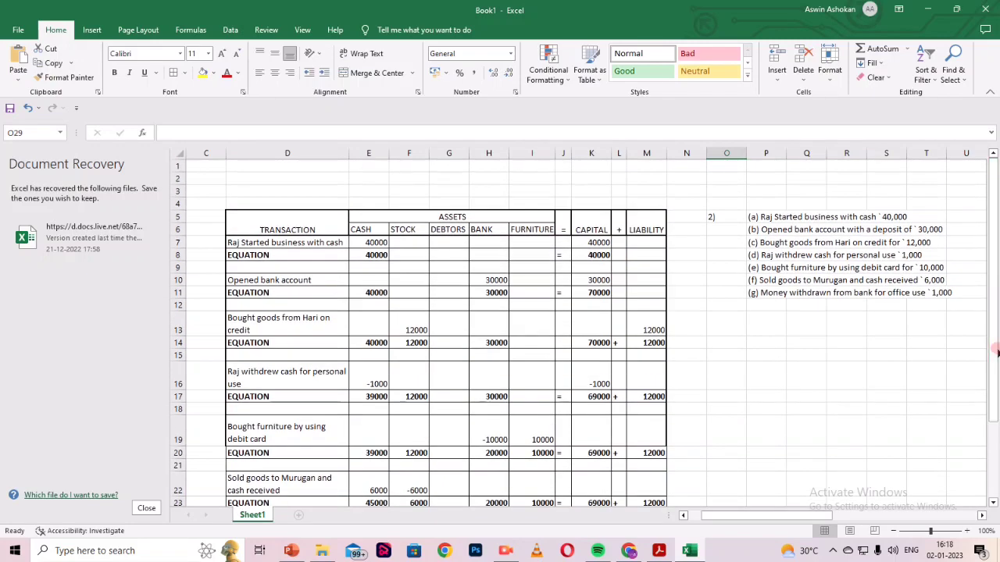
left_click_drag(992, 314, 991, 432)
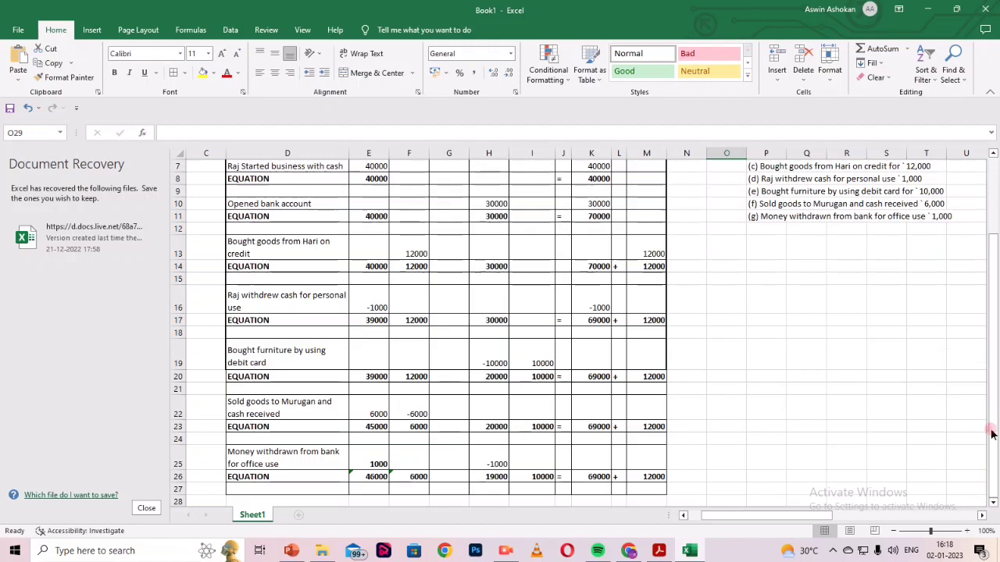
left_click(991, 432)
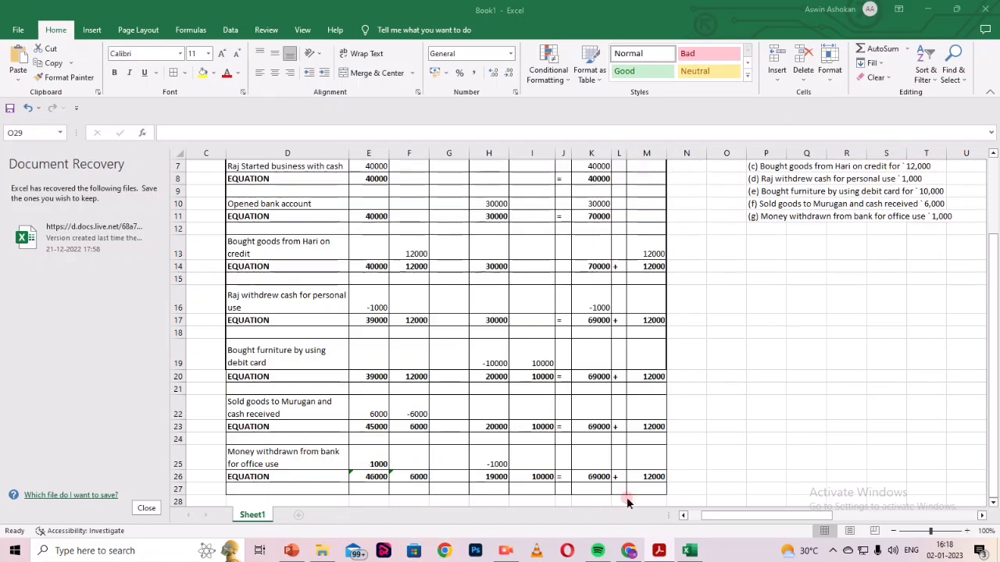
left_click_drag(797, 517, 964, 532)
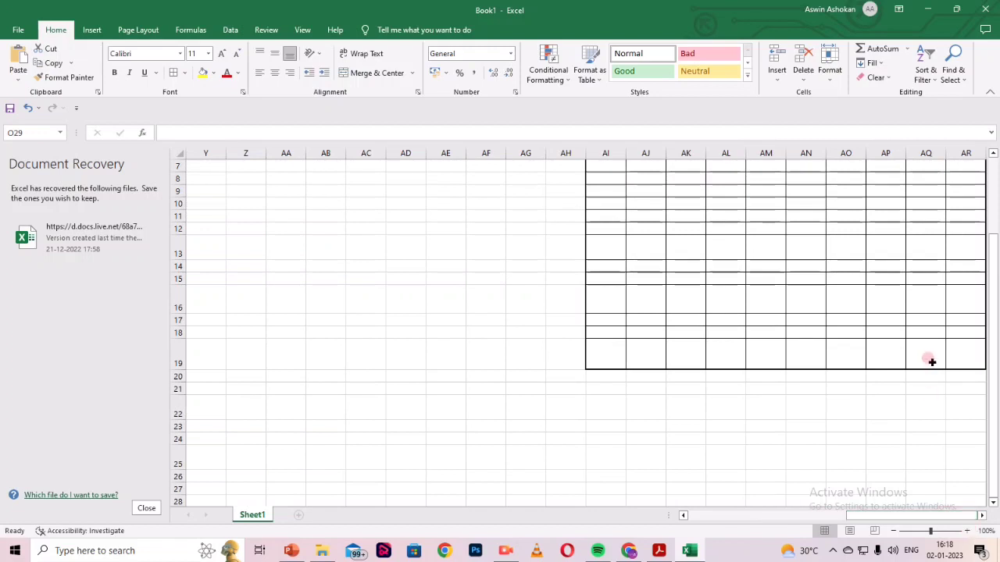
scroll(995, 375, "up", 2)
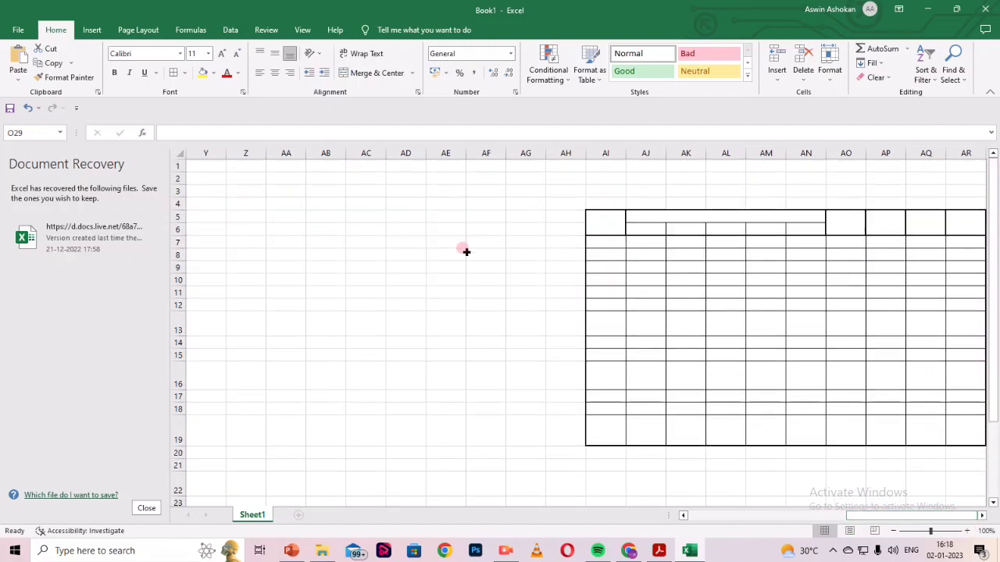
left_click(959, 246)
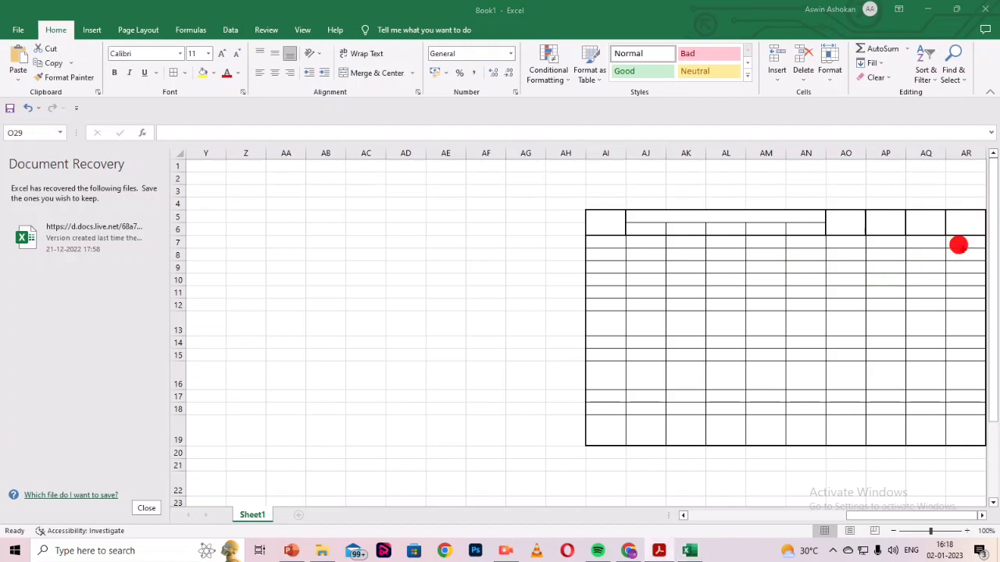
left_click(416, 232)
left_click(230, 228)
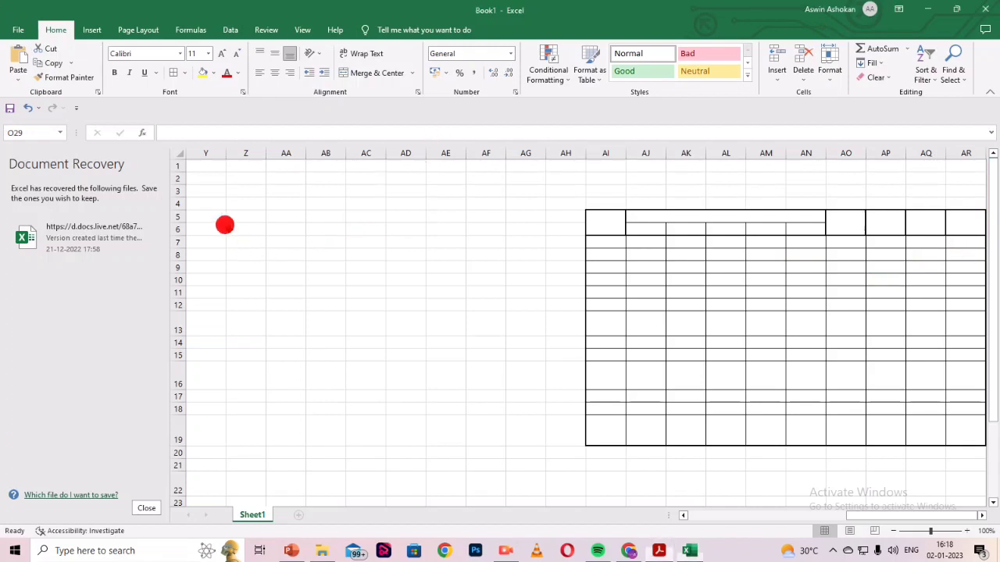
key("ctrl+v")
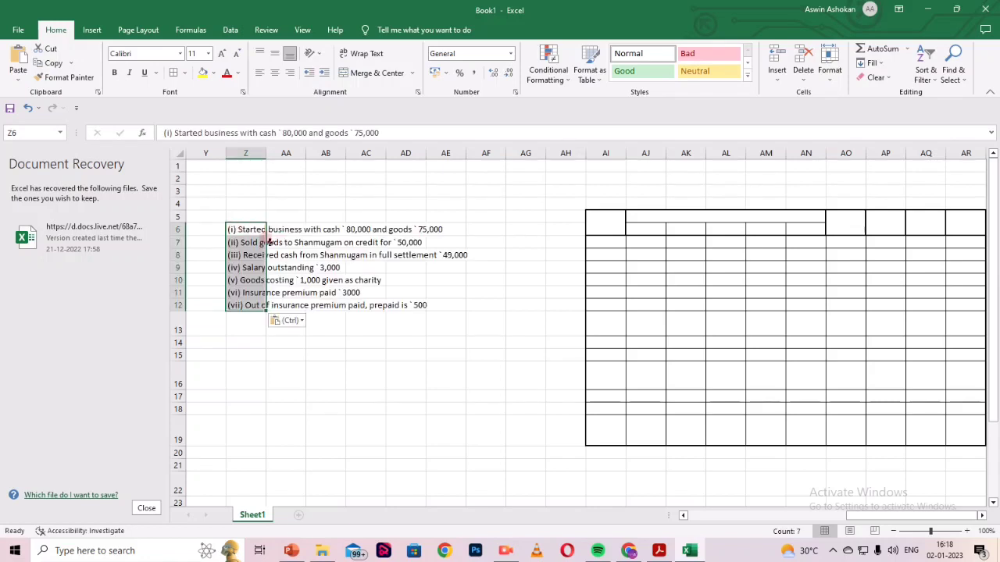
Try wrapping the text of the pasted transactions in Z6:Z12, and undo it.
left_click_drag(246, 226, 247, 307)
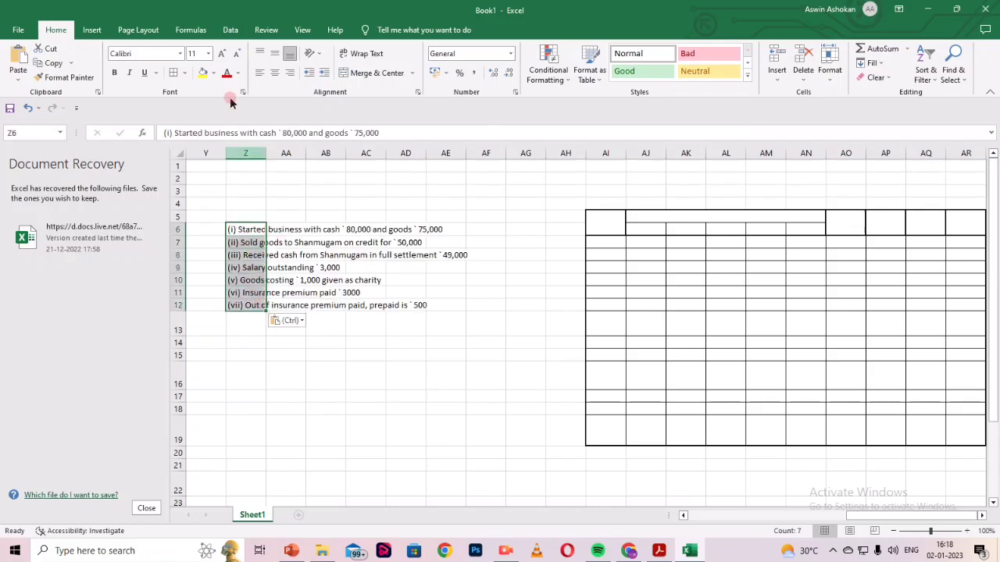
left_click(356, 52)
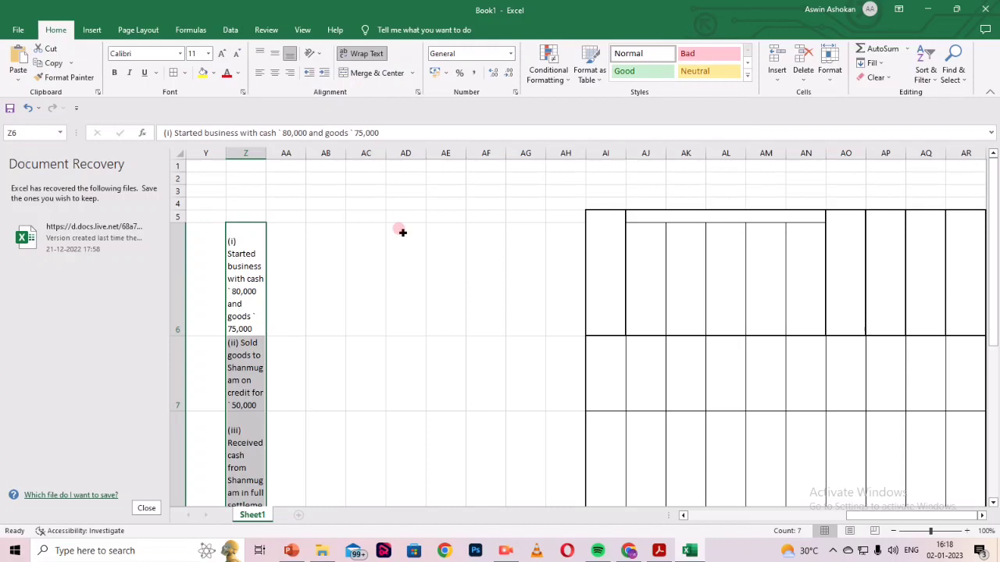
key("ctrl+z")
Try Merge & Center on the block Z6:AE12 and on row Z6:AE6 alone, undoing each merge.
left_click_drag(253, 230, 425, 303)
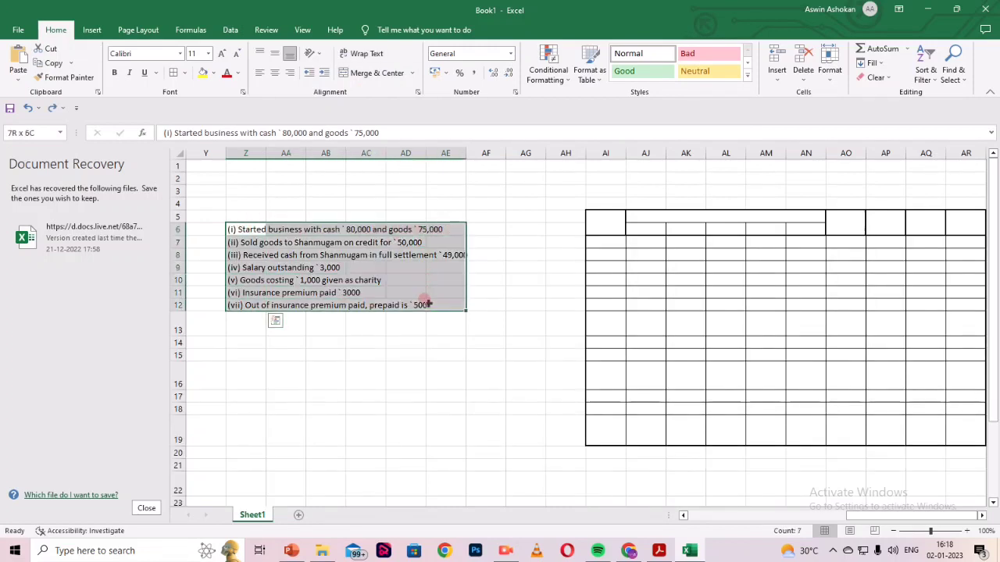
left_click(359, 71)
left_click(474, 312)
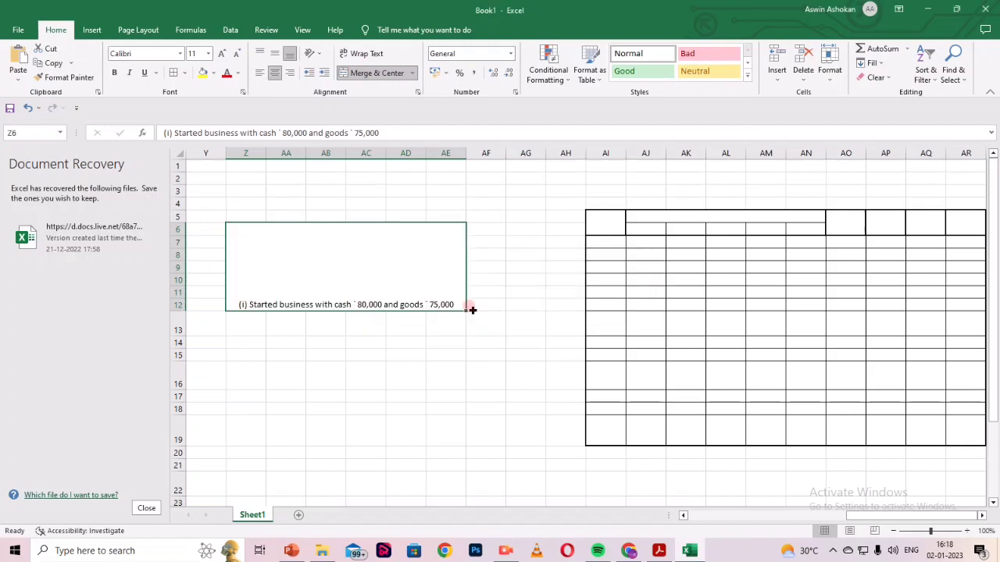
key("ctrl+z")
left_click_drag(255, 233, 450, 226)
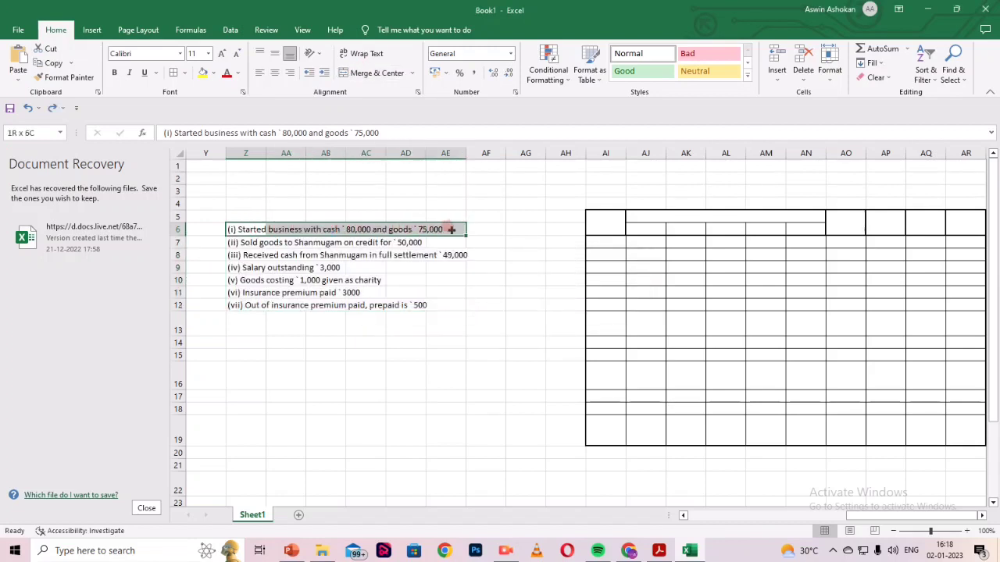
left_click(377, 73)
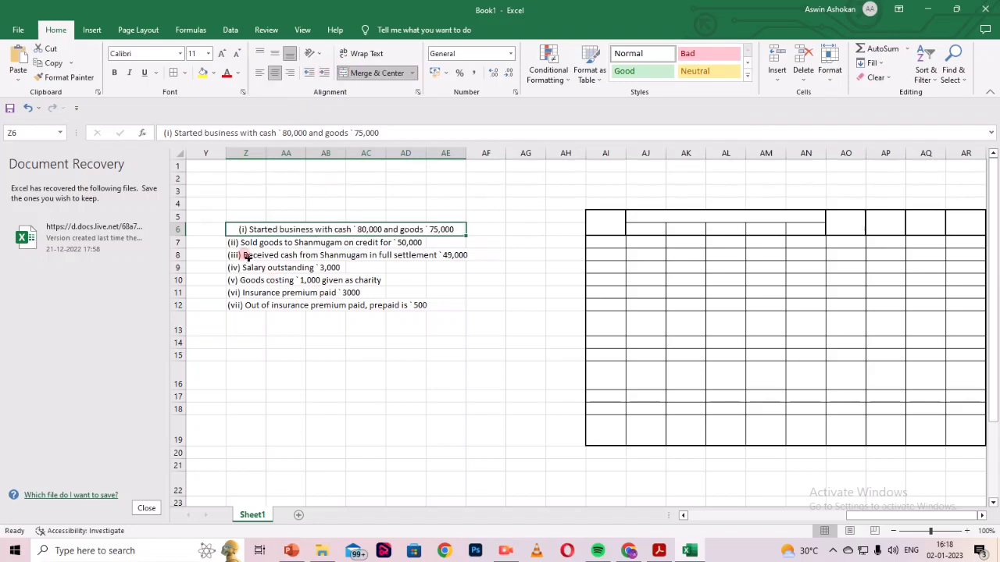
key("ctrl+z")
left_click(323, 342)
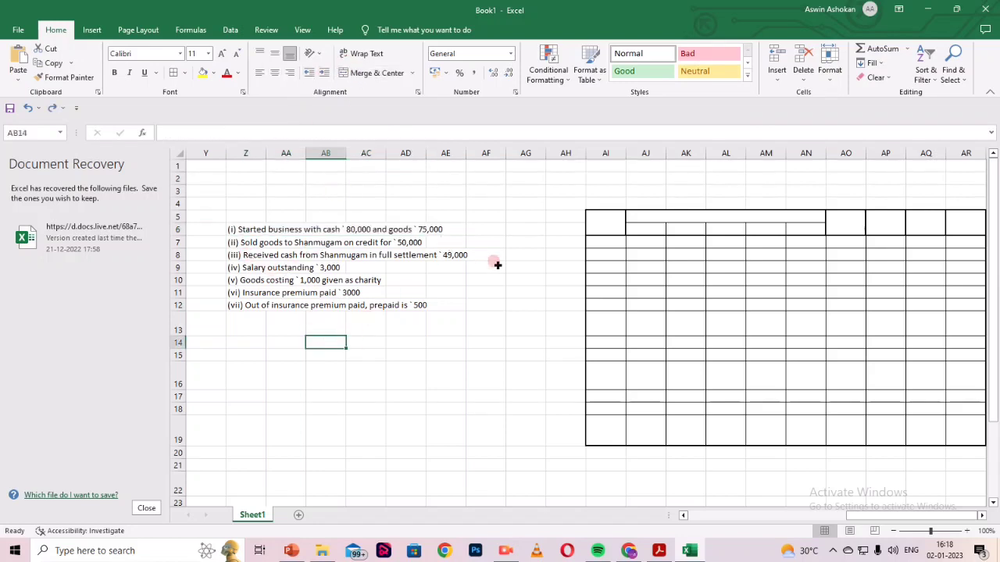
Try shrinking the blank columns AG and AH beside the second, empty table, and undo the change.
left_click(602, 231)
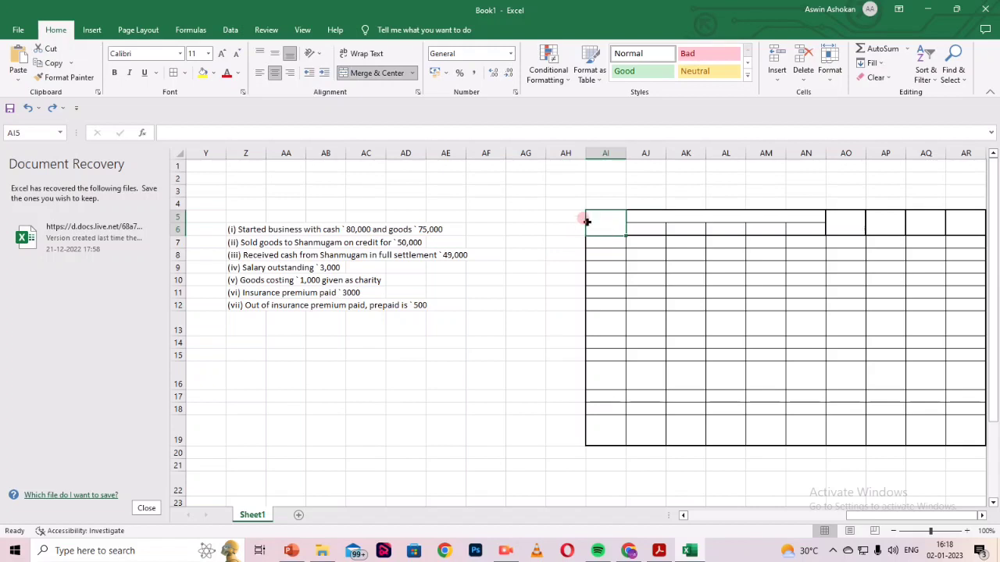
left_click_drag(586, 154, 520, 153)
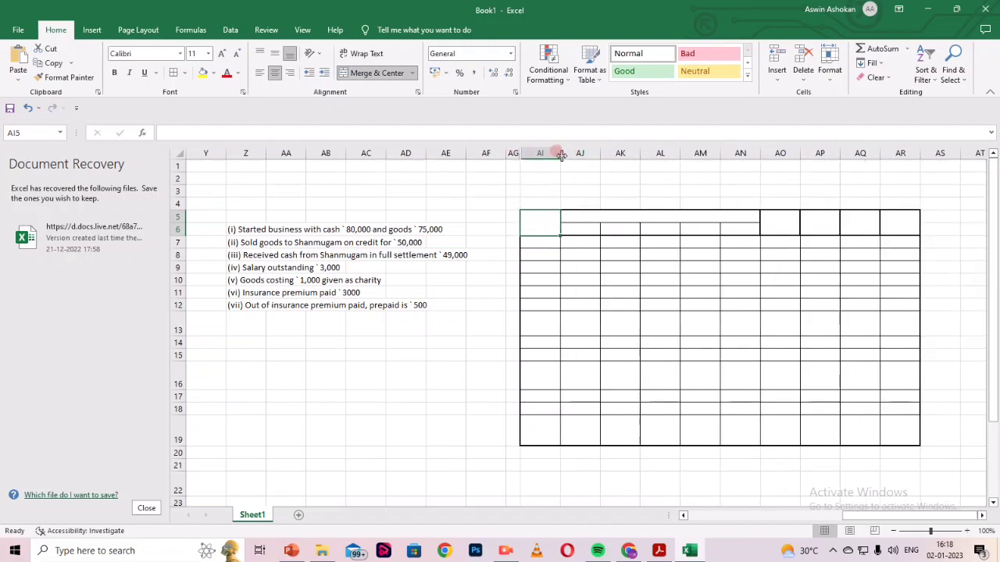
key("ctrl+z")
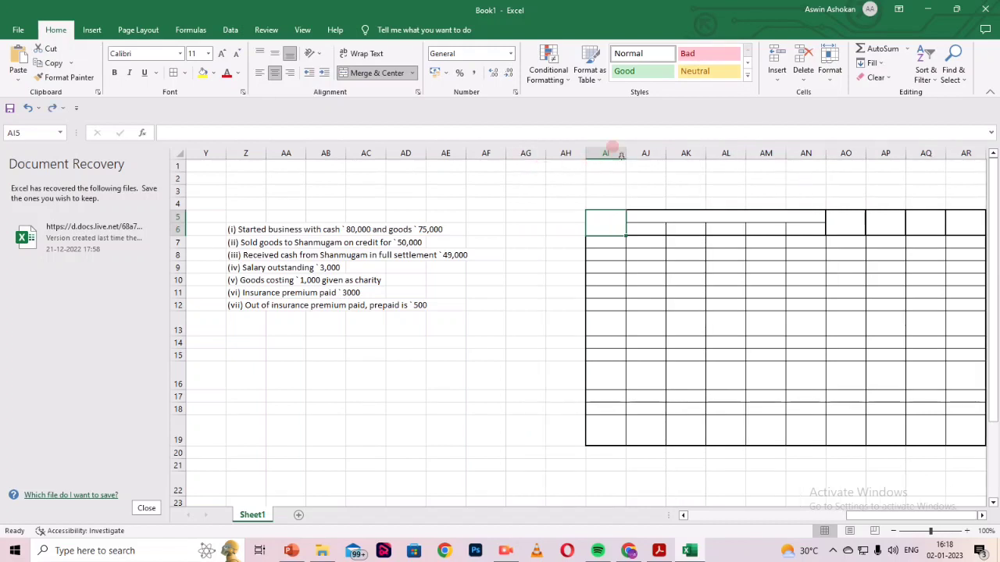
Widen column AI of the empty table and enter the heading TRANSACTION in AI5.
left_click_drag(626, 155, 704, 156)
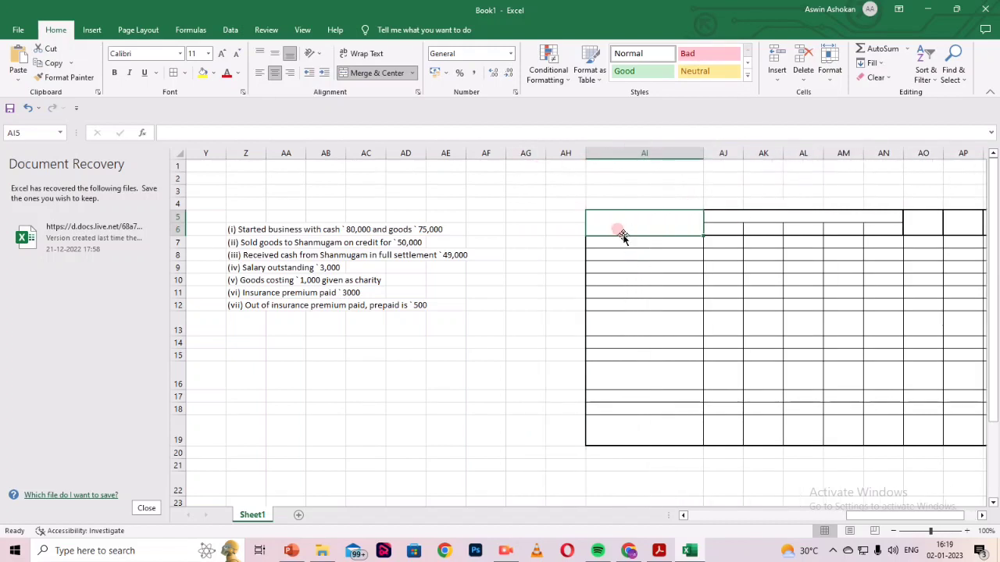
left_click_drag(886, 515, 906, 526)
left_click(539, 216)
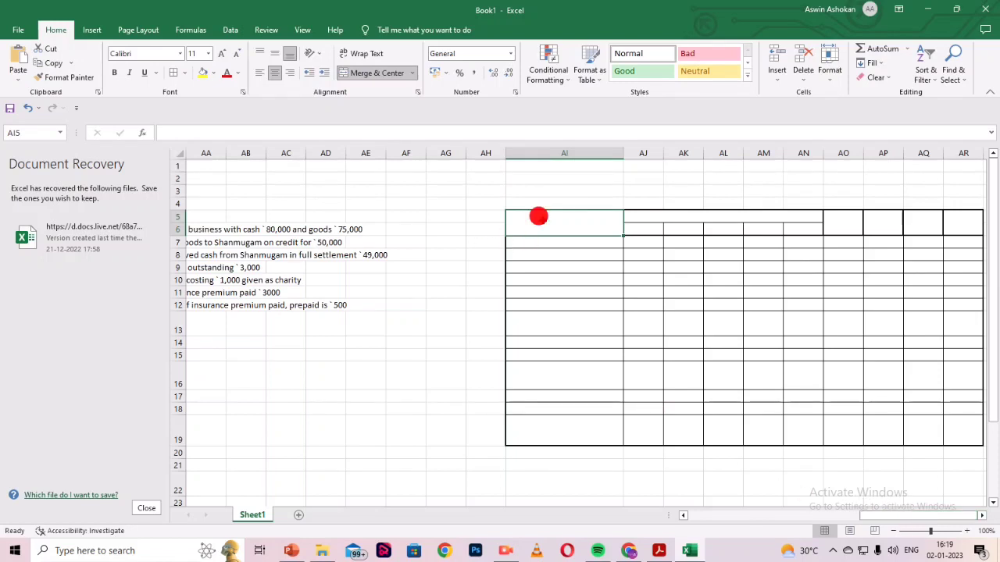
type("T")
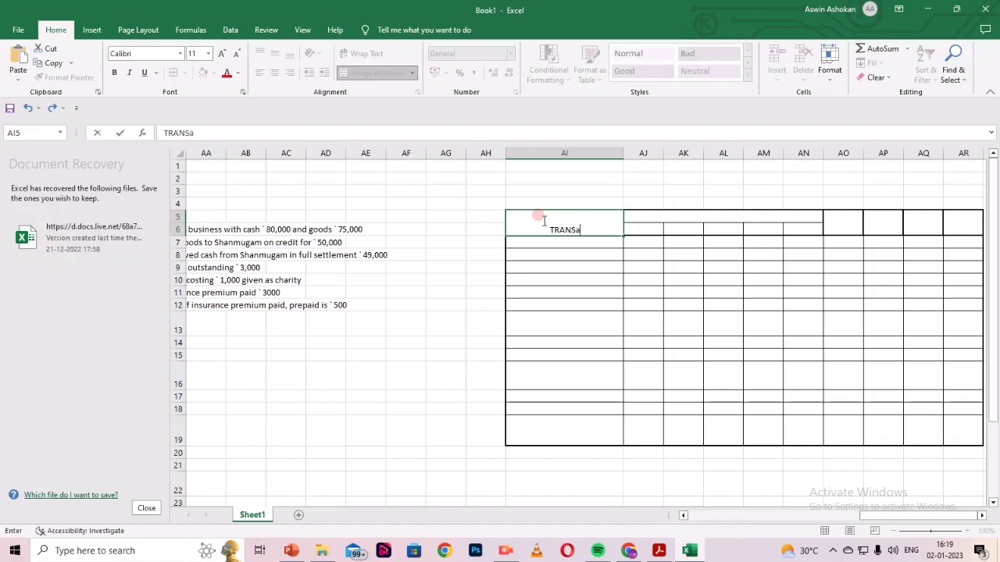
type("RANSACTION")
key("Tab")
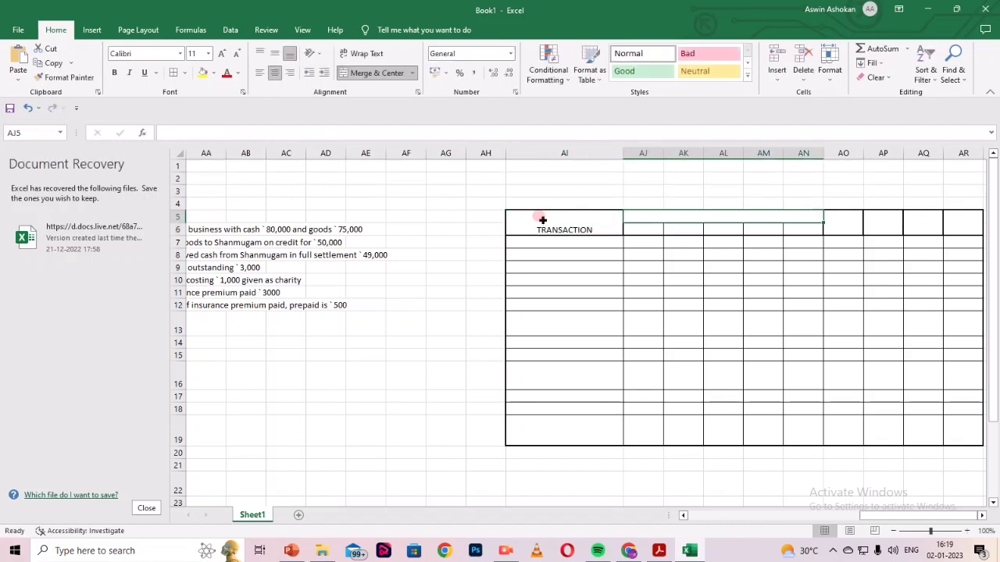
Enter the group heading ASSETS in AJ5 and the subheadings CASH, STOCK and DEBTORS in AJ6:AL6.
type("ASSETS")
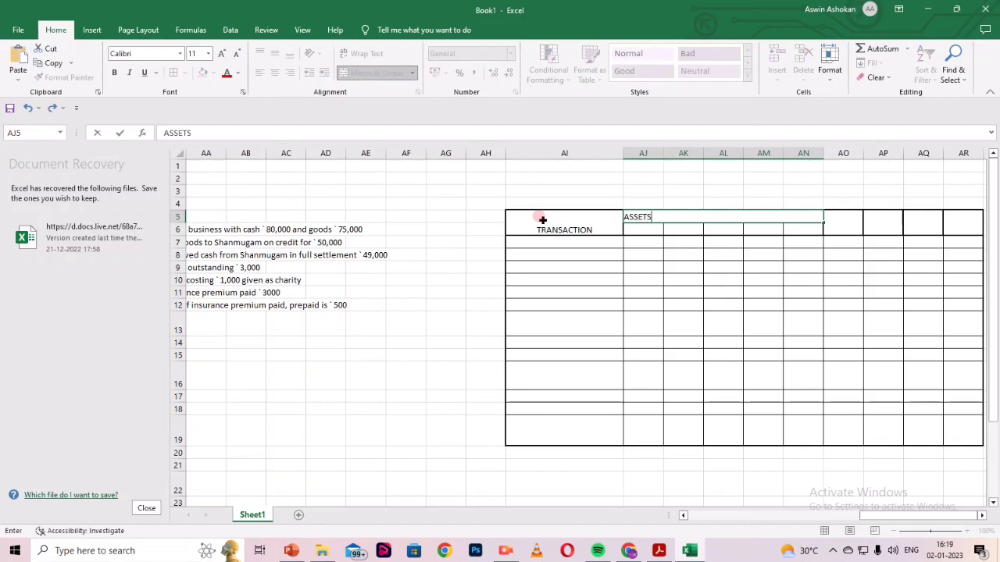
key("Return")
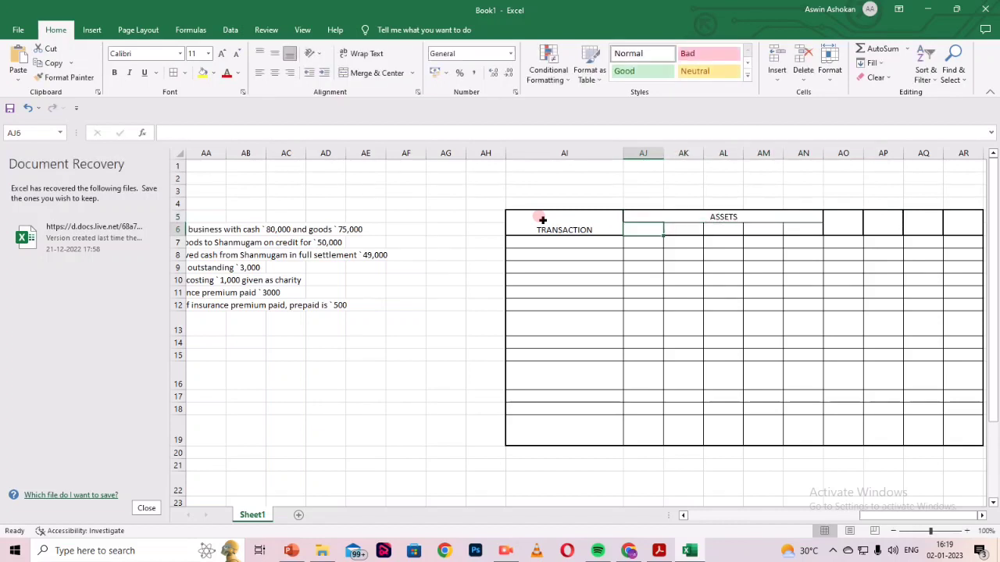
type("CASH")
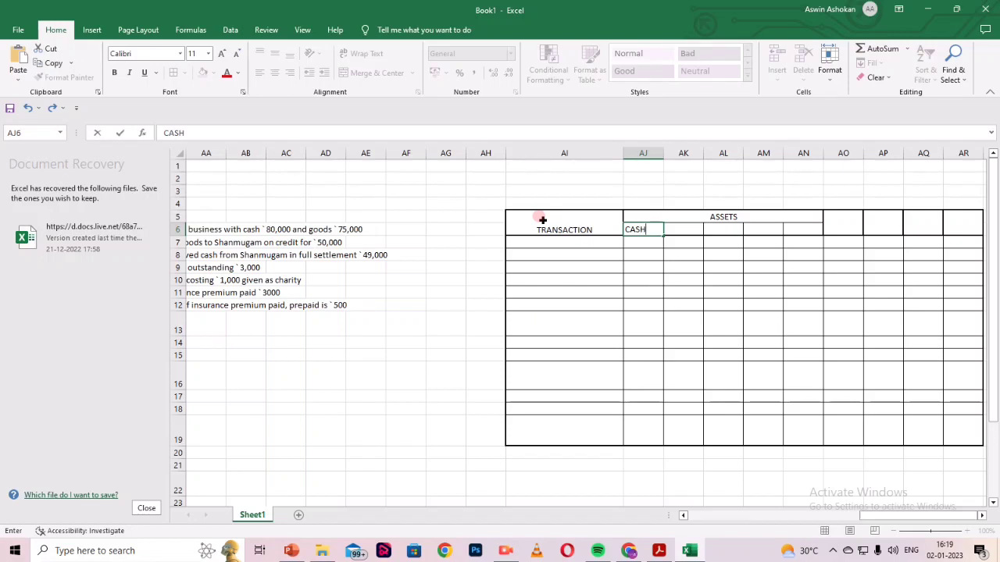
key("Tab")
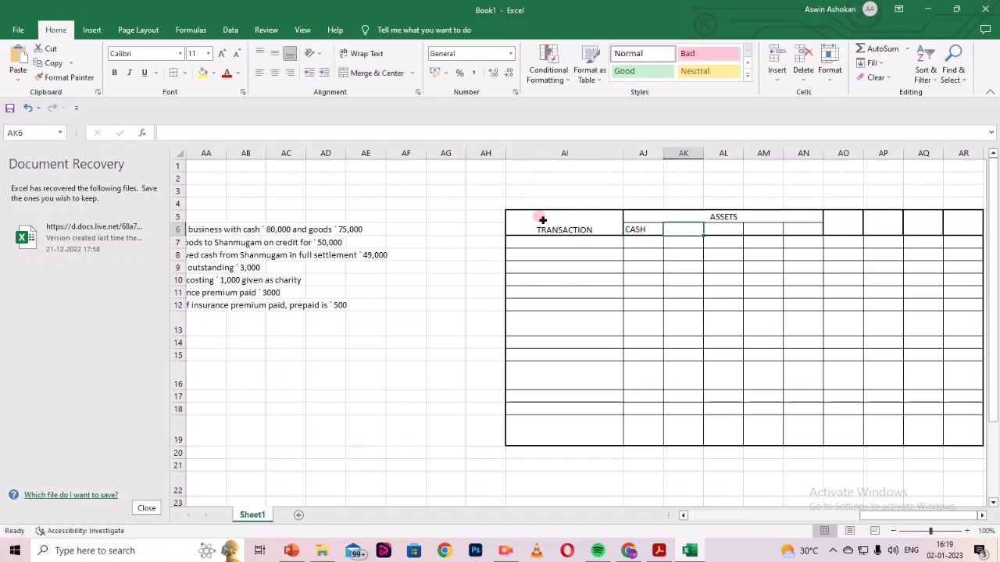
type("STOCK")
key("Tab")
type("DEBTOR")
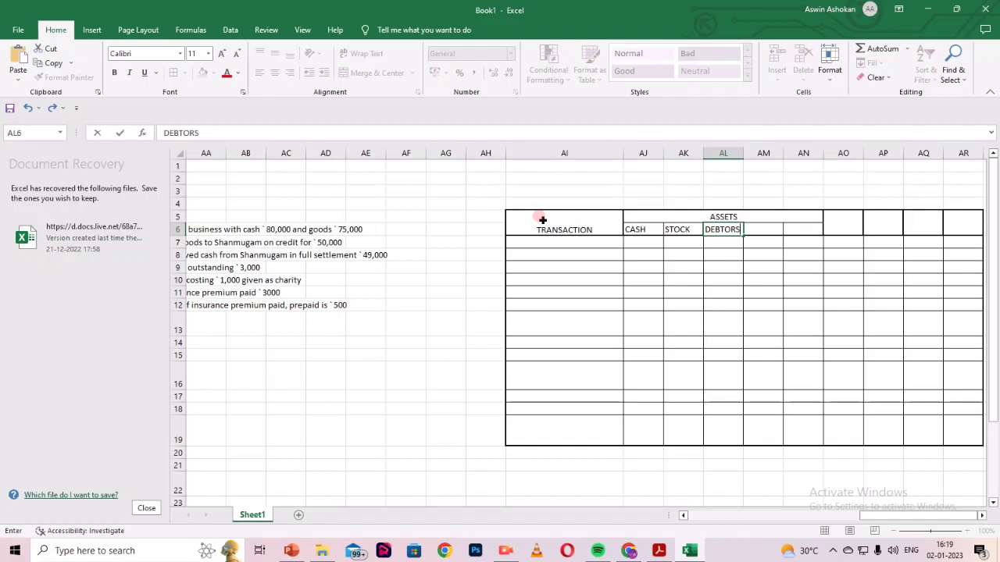
key("Right")
Narrow the sign columns AO and AQ of the second table.
key("Right")
key("Right")
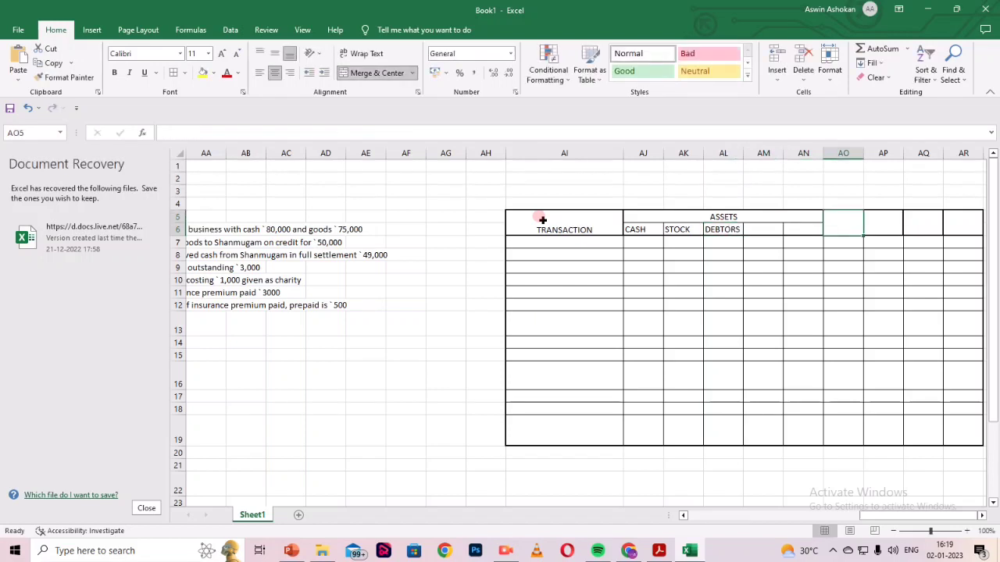
left_click_drag(865, 150, 839, 151)
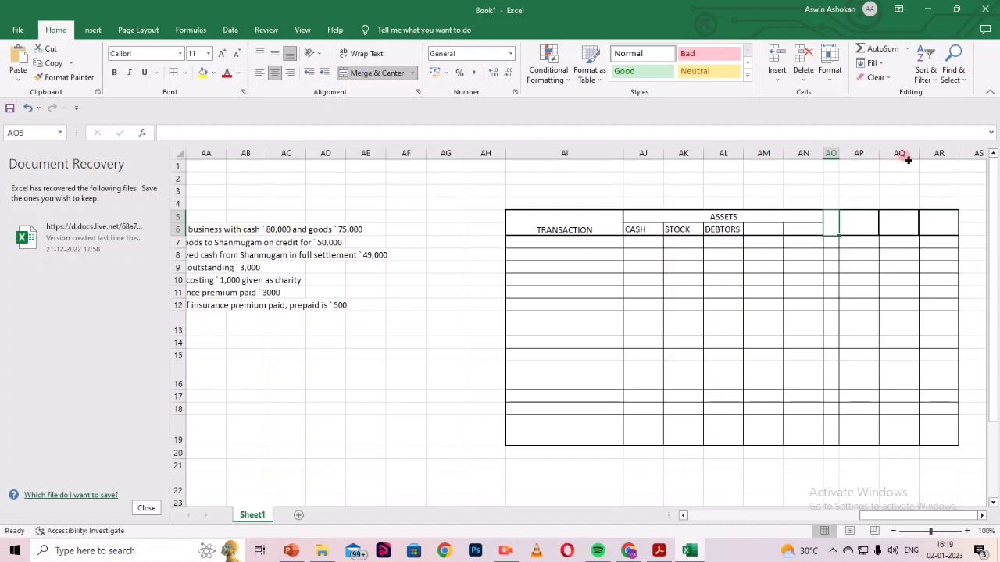
left_click_drag(919, 153, 895, 158)
left_click(569, 241)
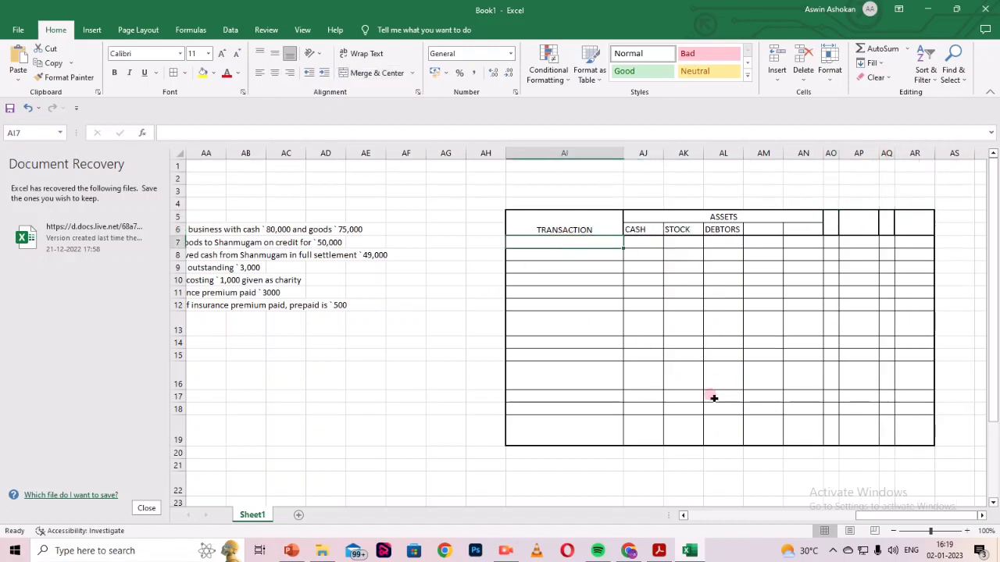
Enter an equals sign as the heading of column AO in AO5.
left_click(831, 219)
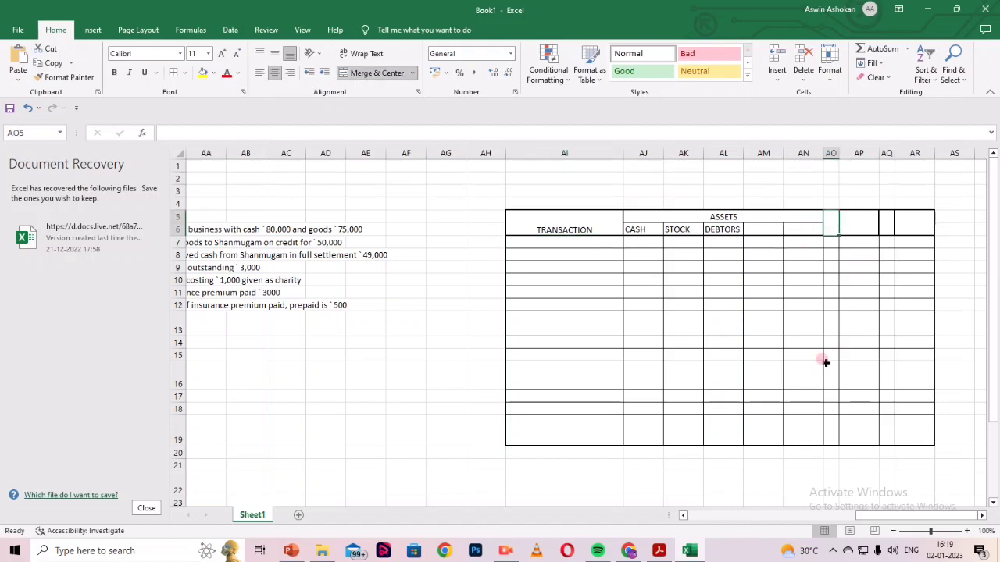
type("=")
key("Tab")
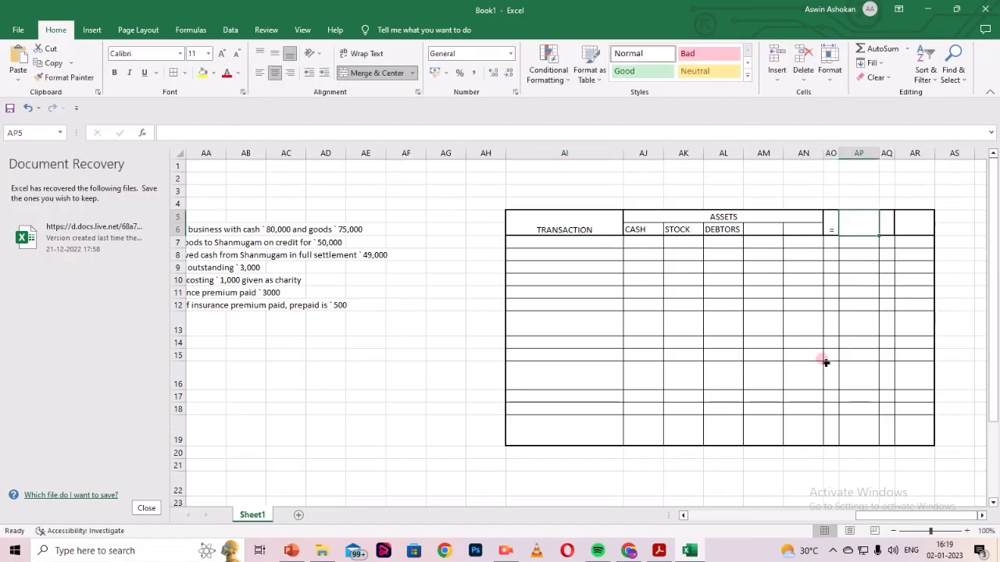
Enter the headings CAPITAL in AP5, a plus sign in AQ5 and LIABILITY in AR5.
type("CAPTIAL;")
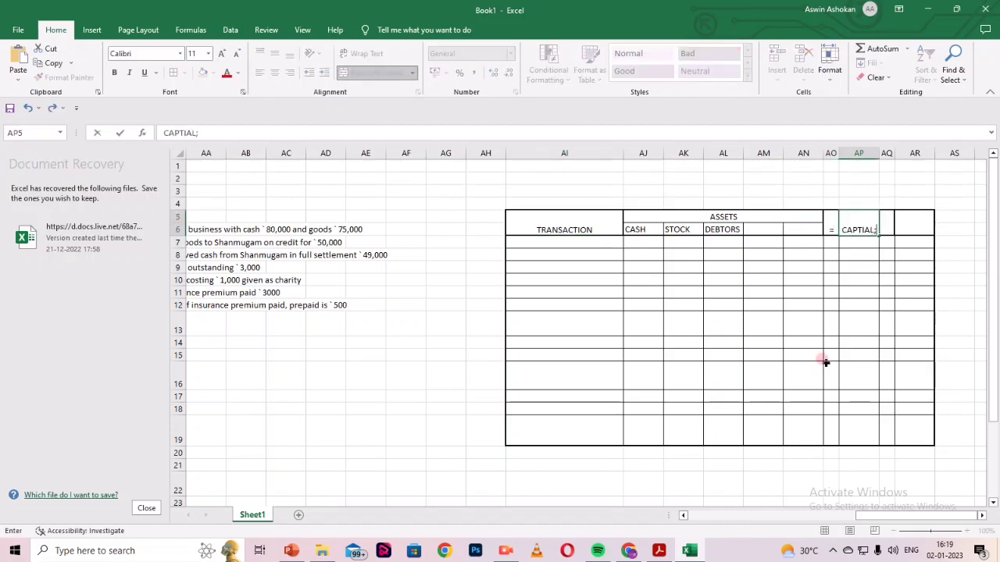
key("BackSpace")
key("BackSpace")
key("BackSpace")
key("BackSpace")
type("ITAL")
key("Tab")
type("+")
key("Tab")
type("LIABIKI")
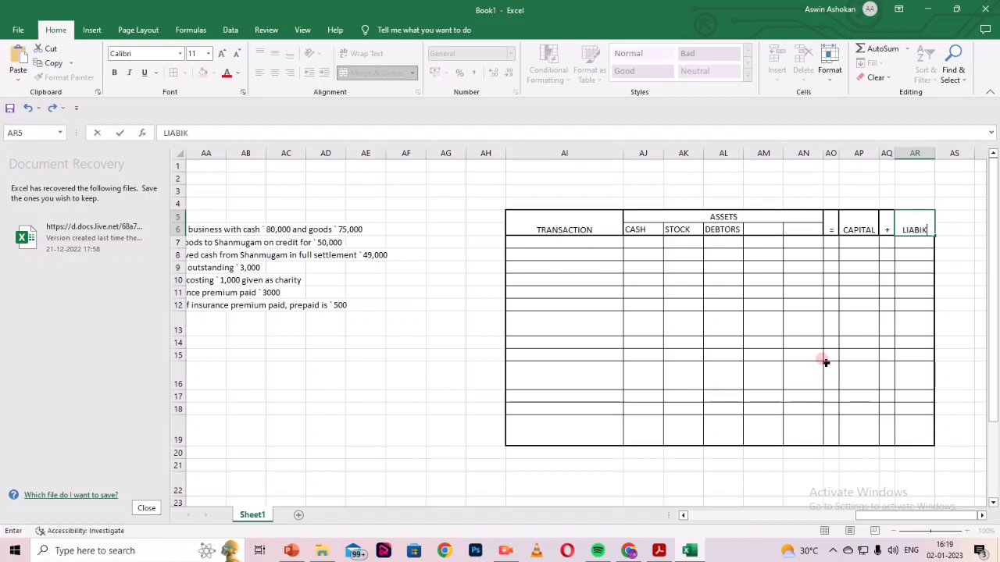
key("BackSpace")
key("BackSpace")
type("LITUY")
key("BackSpace")
key("BackSpace")
type("Y")
key("Return")
Enter the first transaction's description, "Commenced business with ash and stock", in AI7.
key("Down")
key("Left")
key("Left")
key("Left")
key("Left")
key("Left")
key("Left")
key("Up")
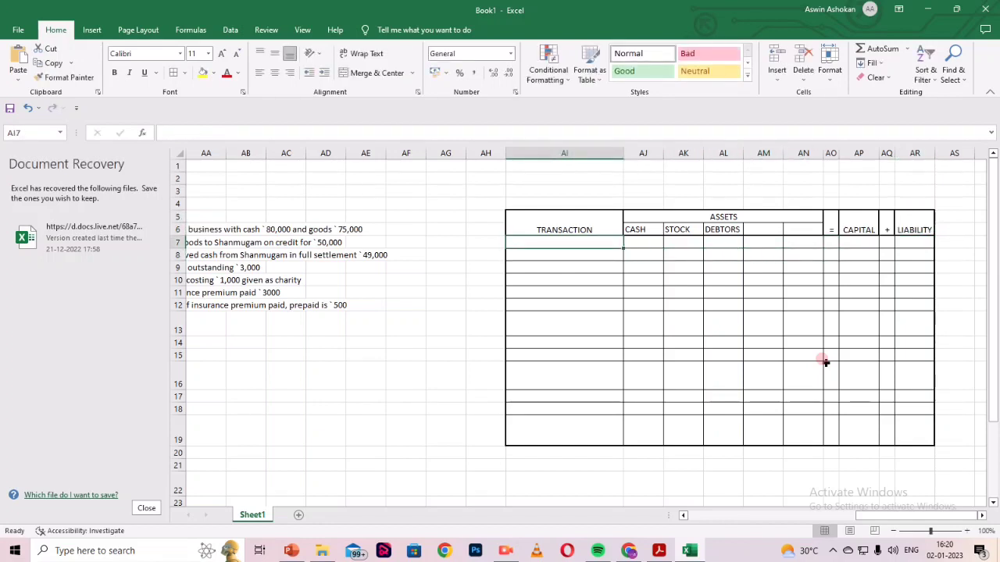
left_click(950, 362)
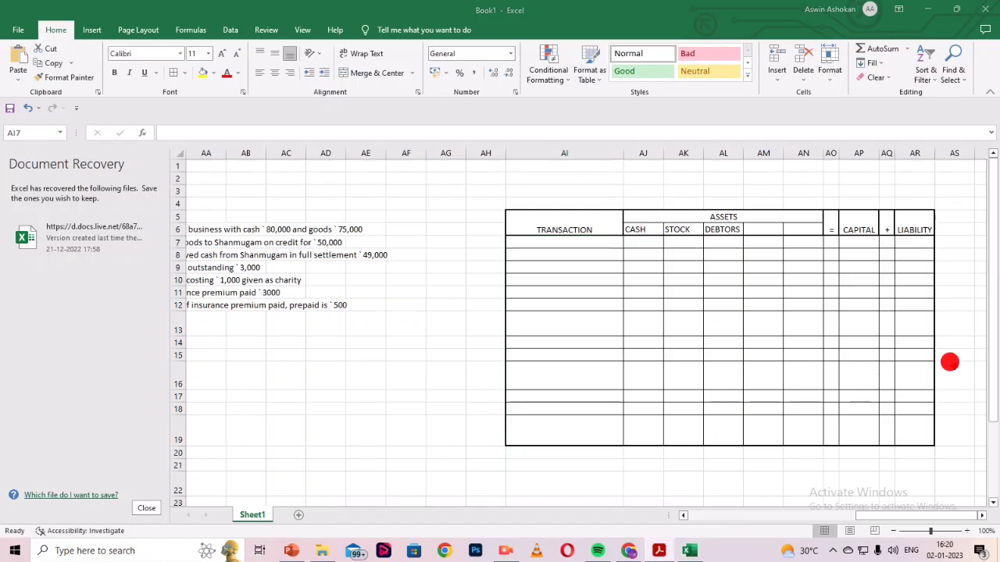
left_click(540, 173)
left_click(538, 239)
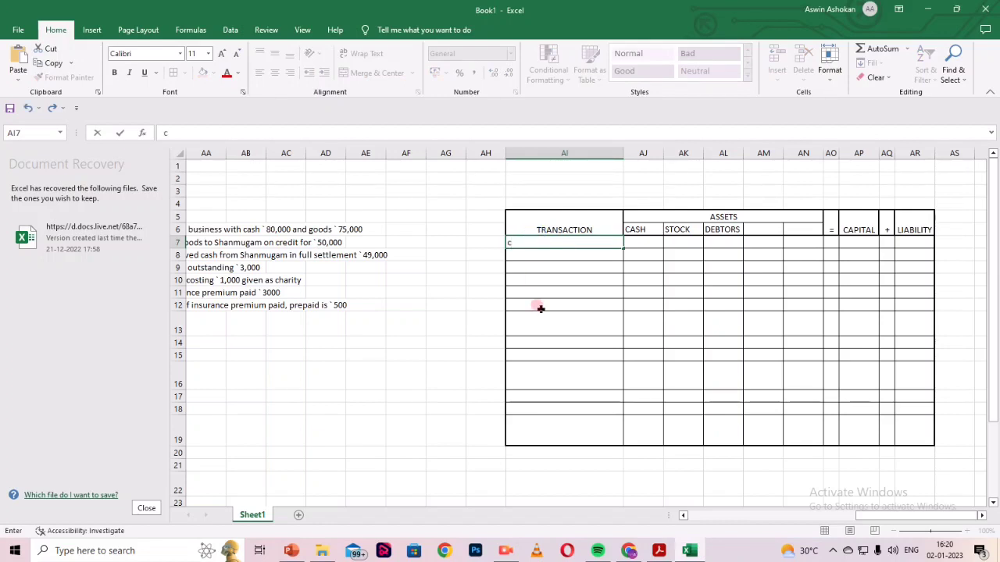
type("Commenced")
type(" with ")
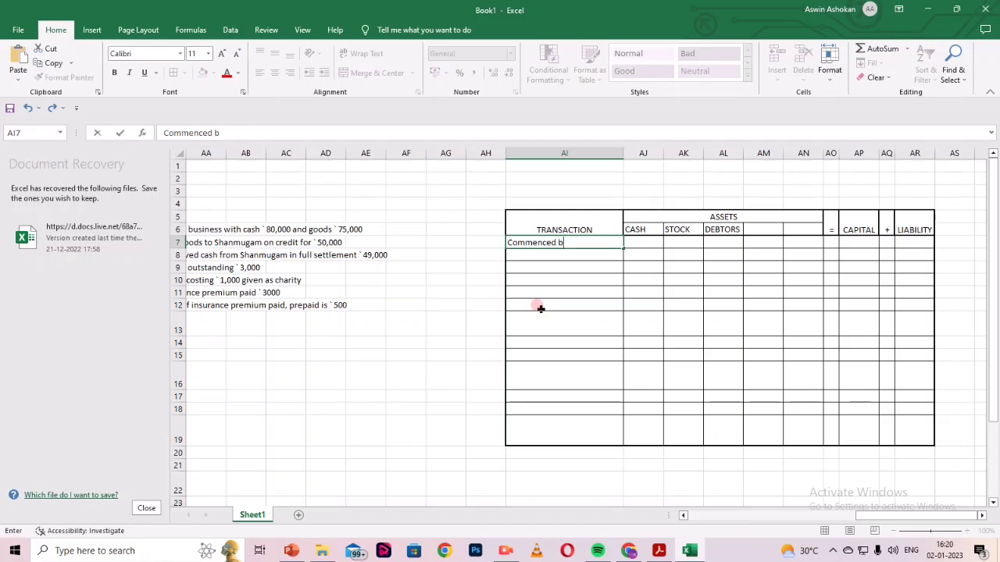
type("ness with ash and ")
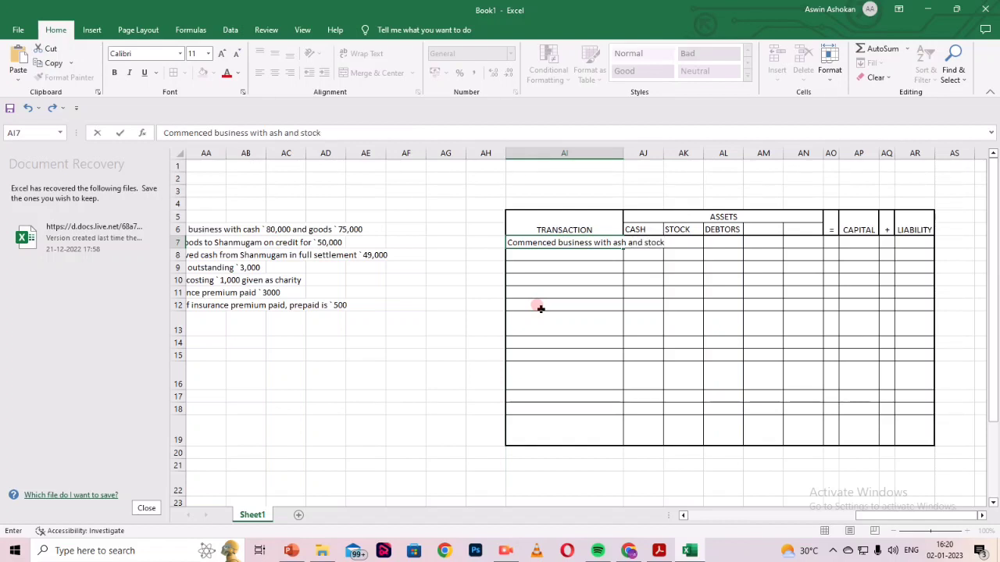
type("stock")
key("Left")
key("Left")
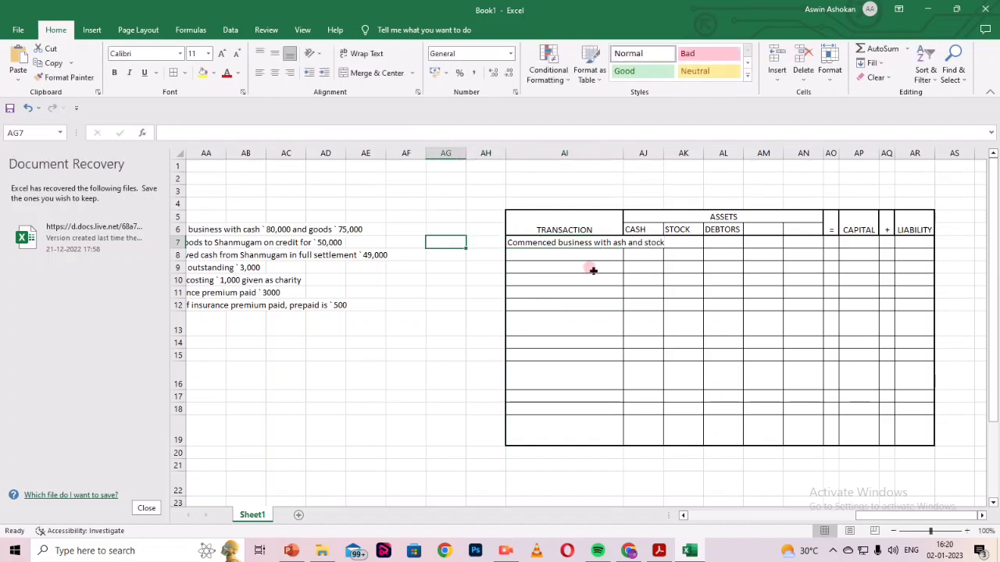
Correct the word "ash" to "cash" in AI7 and wrap the cell's text.
left_click(614, 243)
double_click(613, 243)
type("c")
left_click(440, 264)
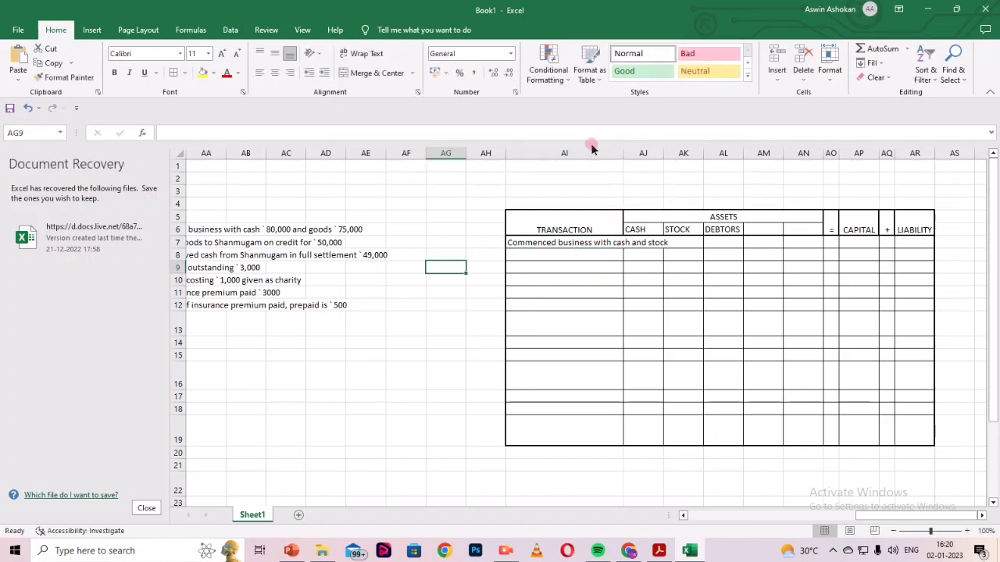
left_click(587, 243)
left_click(361, 53)
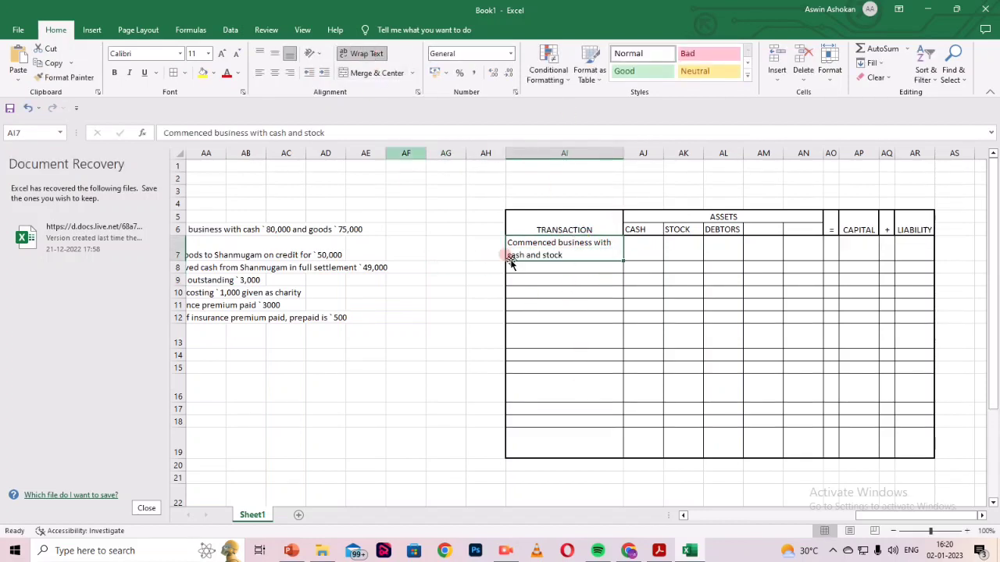
Record the first transaction's amounts: 80000 cash in AJ7, 70000 stock in AK7 and 150000 capital in AP7.
left_click(649, 243)
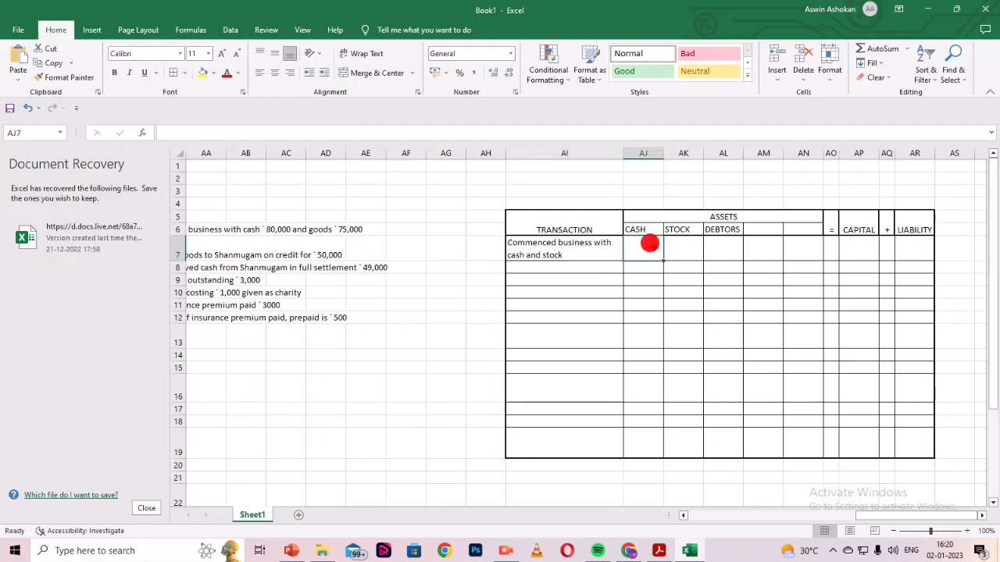
left_click(268, 233)
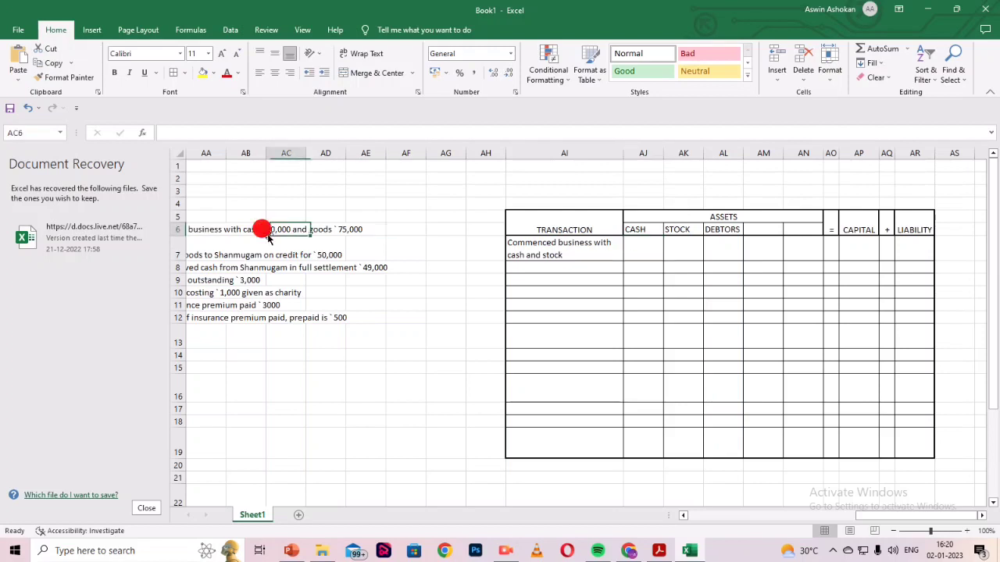
left_click(357, 224)
left_click(336, 436)
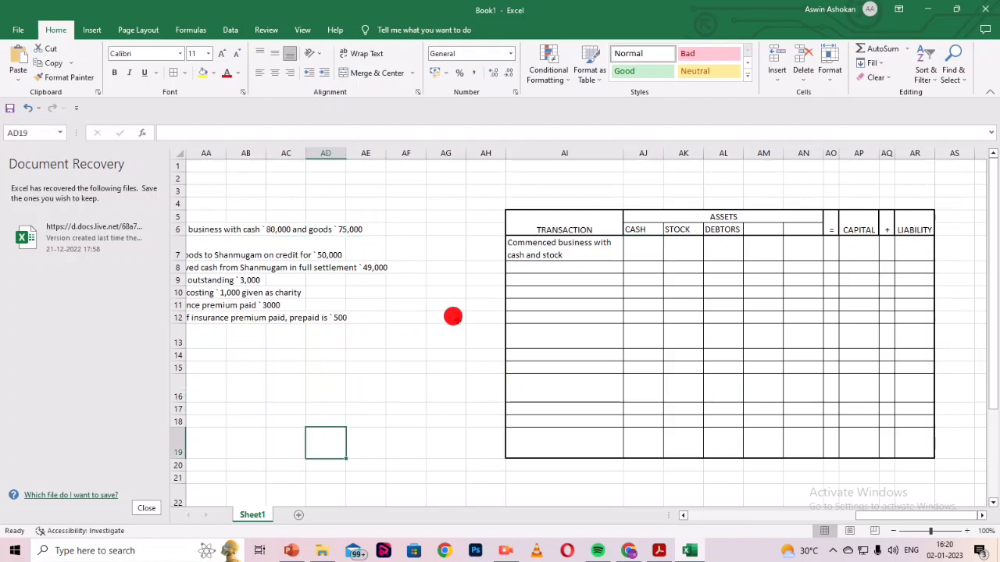
left_click(639, 249)
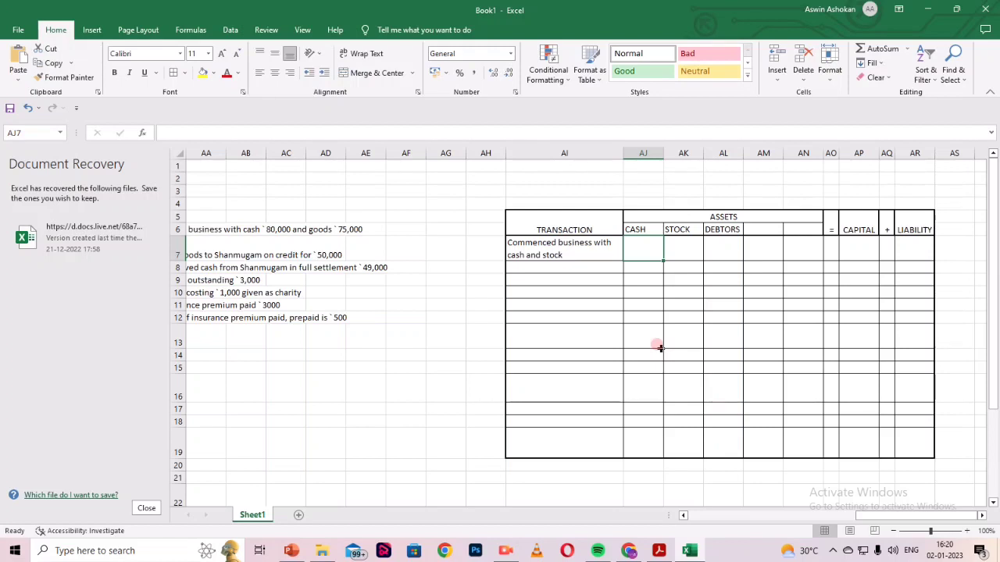
type("+8000")
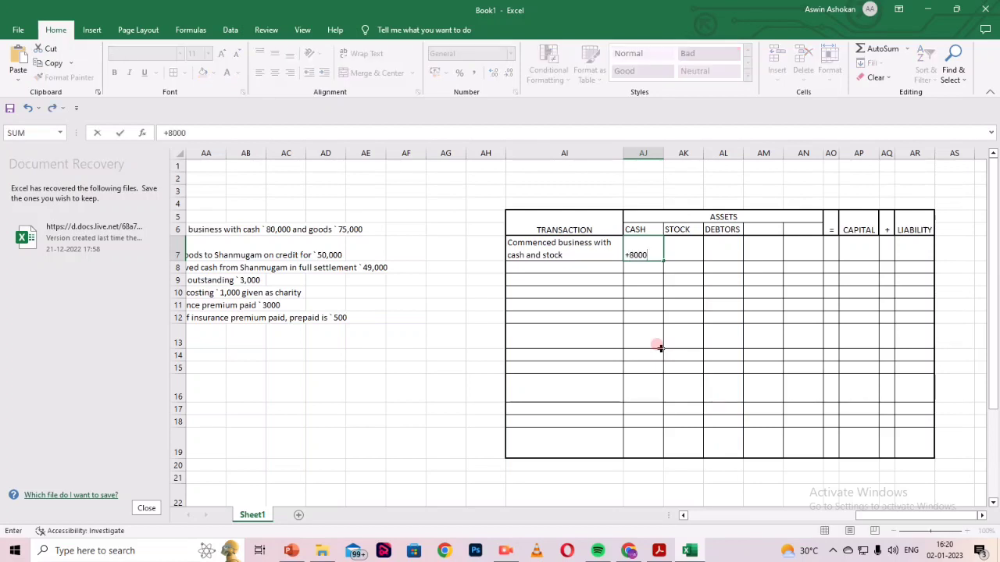
key("Tab")
type("+70000")
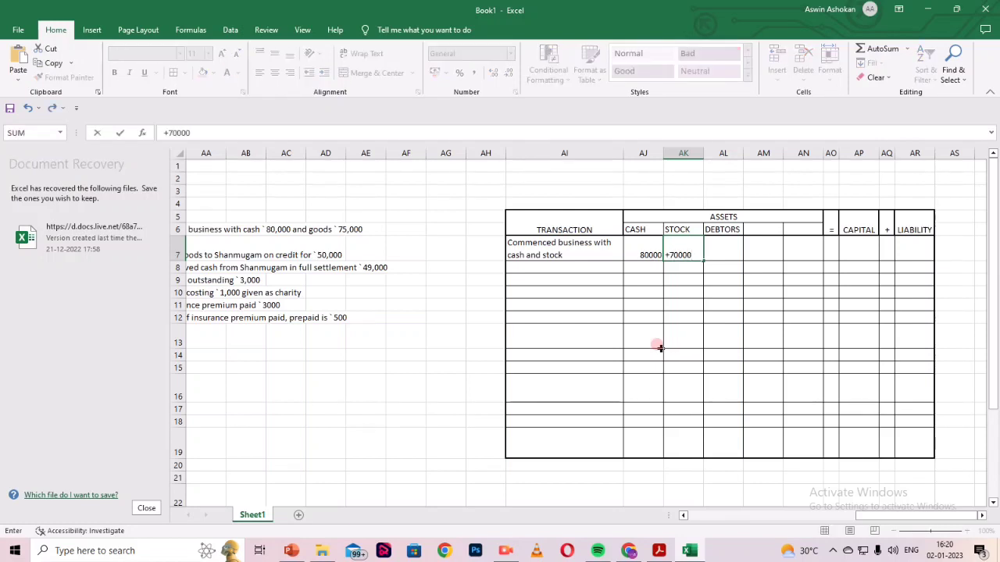
key("Tab")
key("Tab")
key("Tab")
key("Tab")
key("Tab")
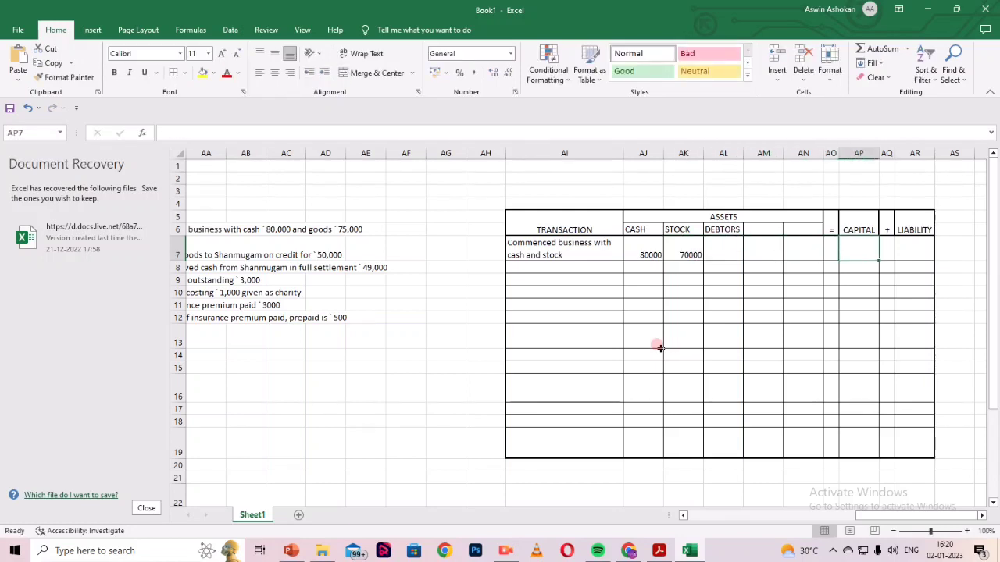
type("+150000")
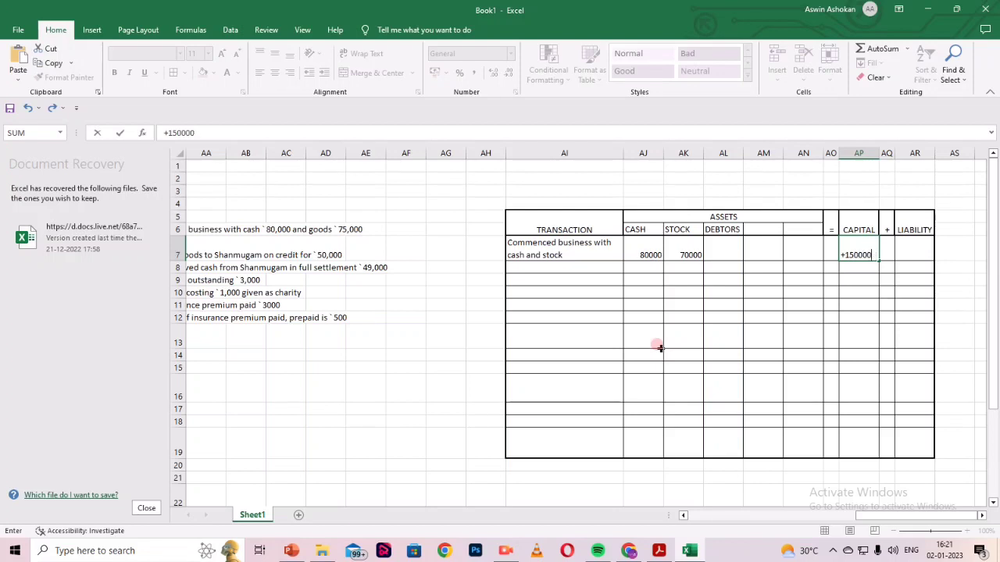
left_click(660, 316)
Make the cells AI8:AR8 bold and enter the label EQUATION in AI8.
left_click(564, 265)
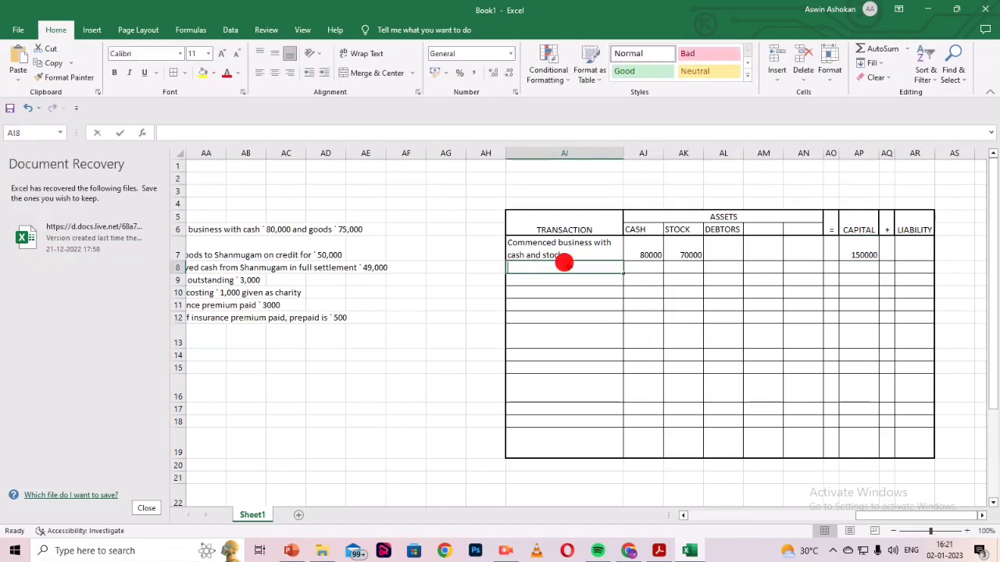
left_click_drag(538, 266, 914, 267)
left_click(114, 72)
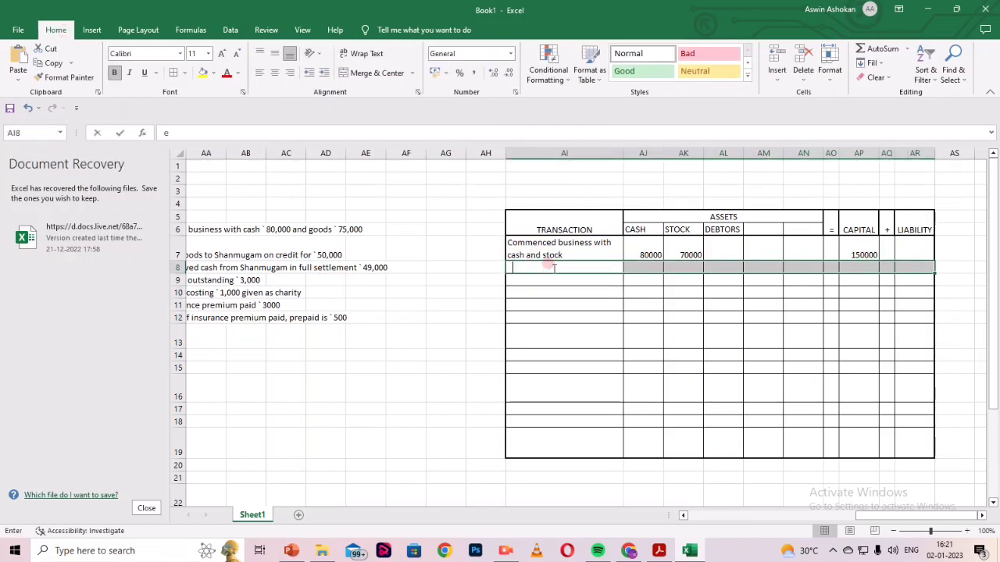
type("eQUATION")
key("Return")
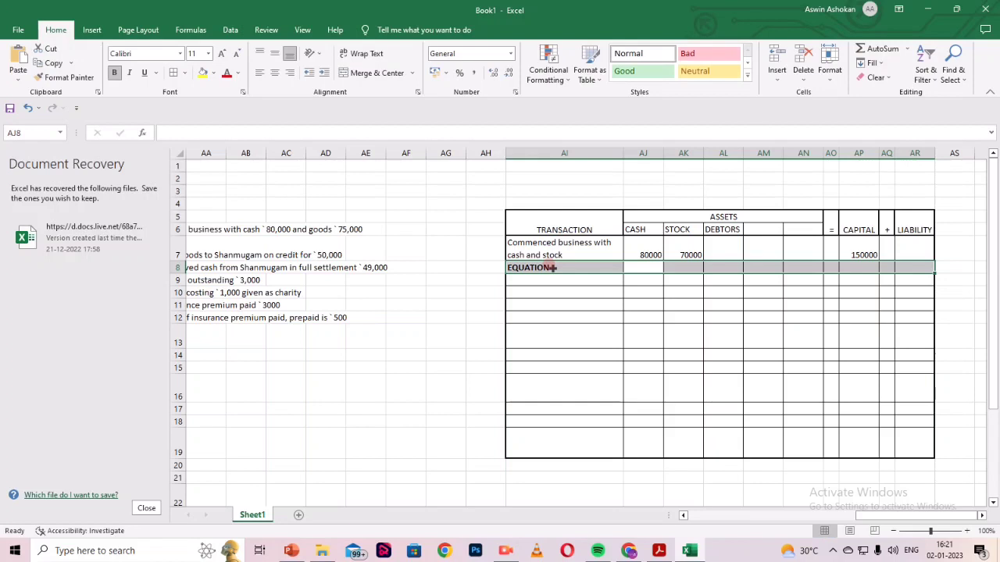
Fill the equation row with 80000 in AJ8, 70000 in AK8, an equals sign in AO8 and 150000 in AP8.
type("80000")
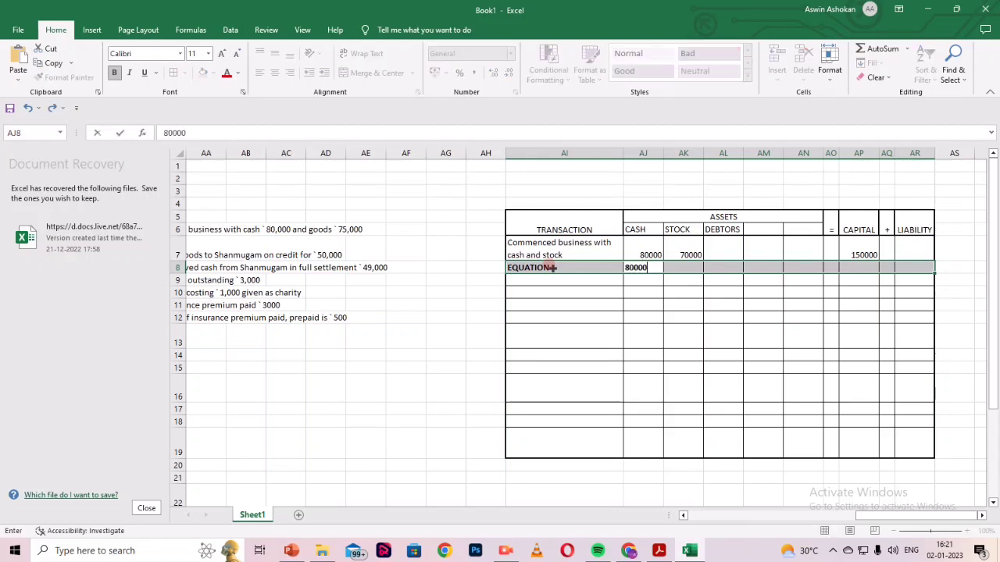
key("Tab")
type("70000")
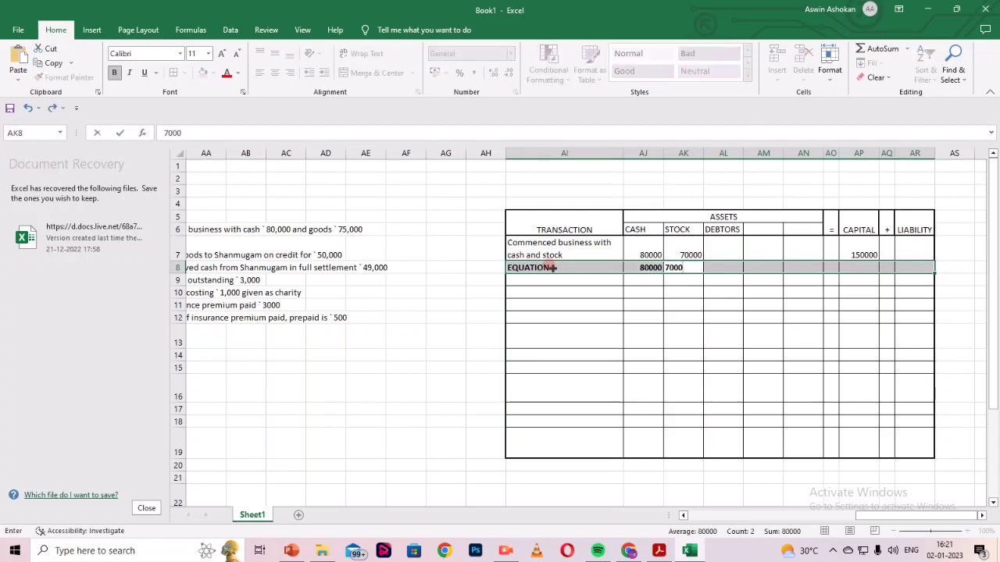
key("Tab")
key("Tab")
key("Tab")
key("Tab")
key("Tab")
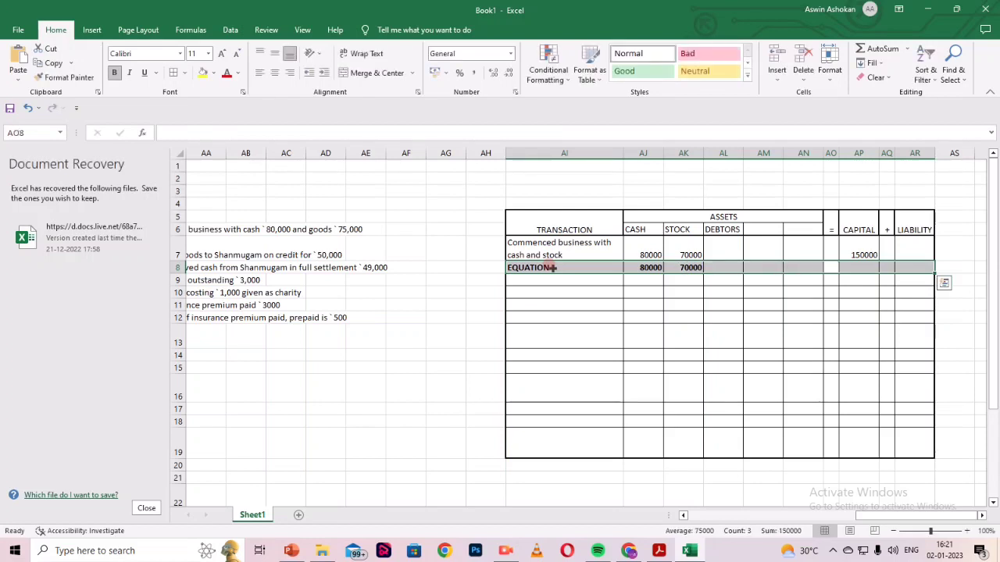
key("Left")
type("=")
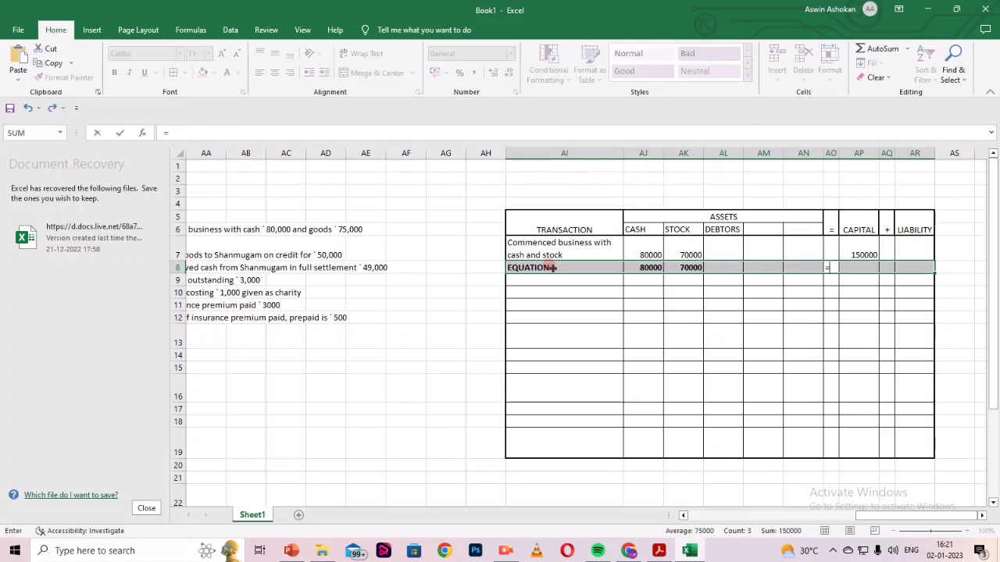
key("Right")
type("1")
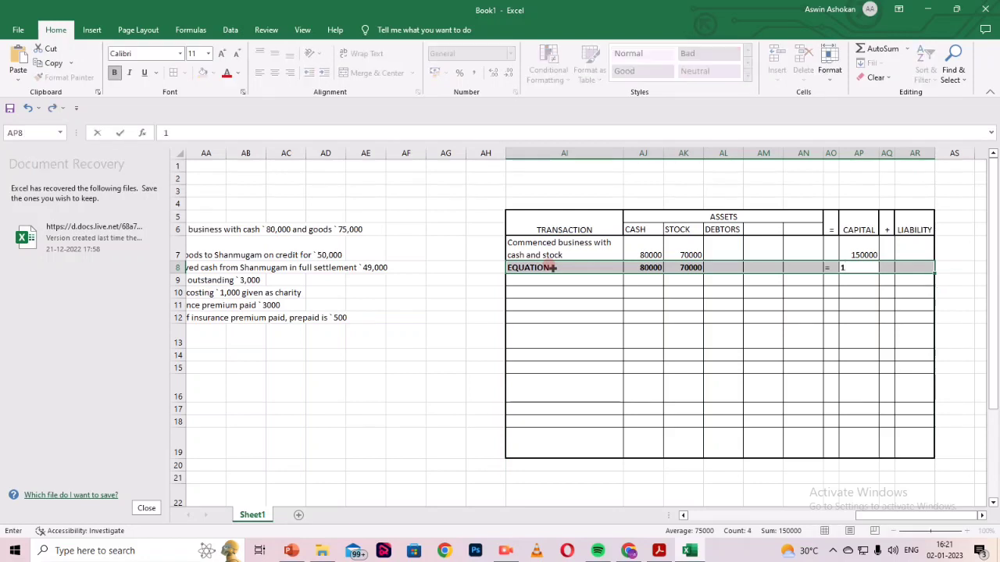
type("50000")
key("Right")
key("Right")
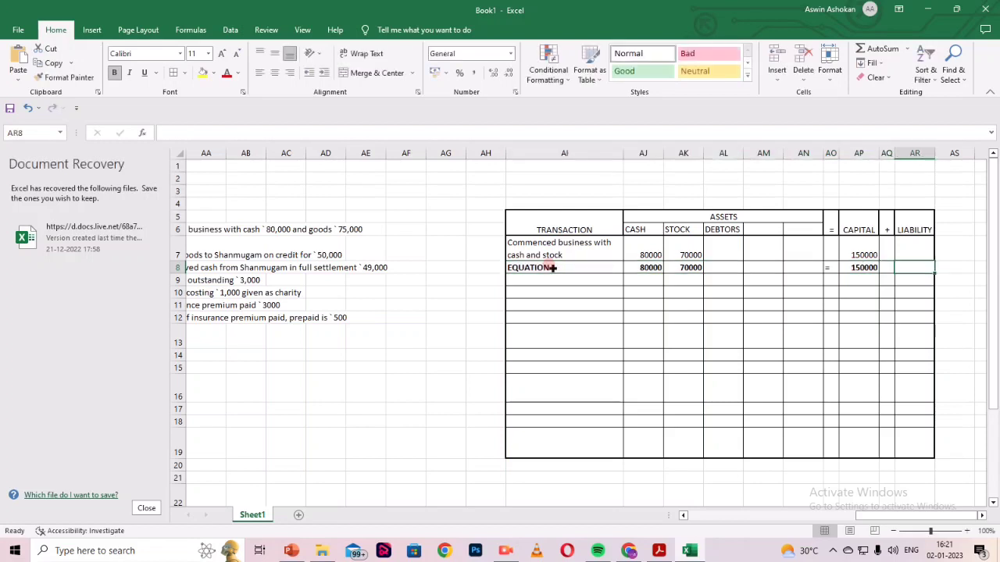
key("Down")
key("Left")
key("Left")
key("Left")
key("Left")
key("Left")
key("Left")
key("Left")
key("Left")
key("Left")
key("Left")
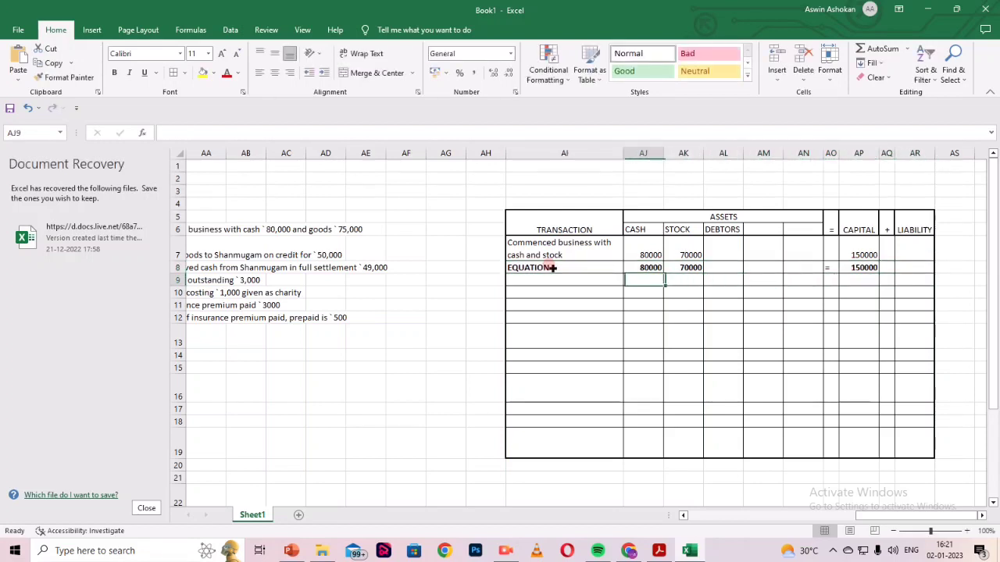
key("Right")
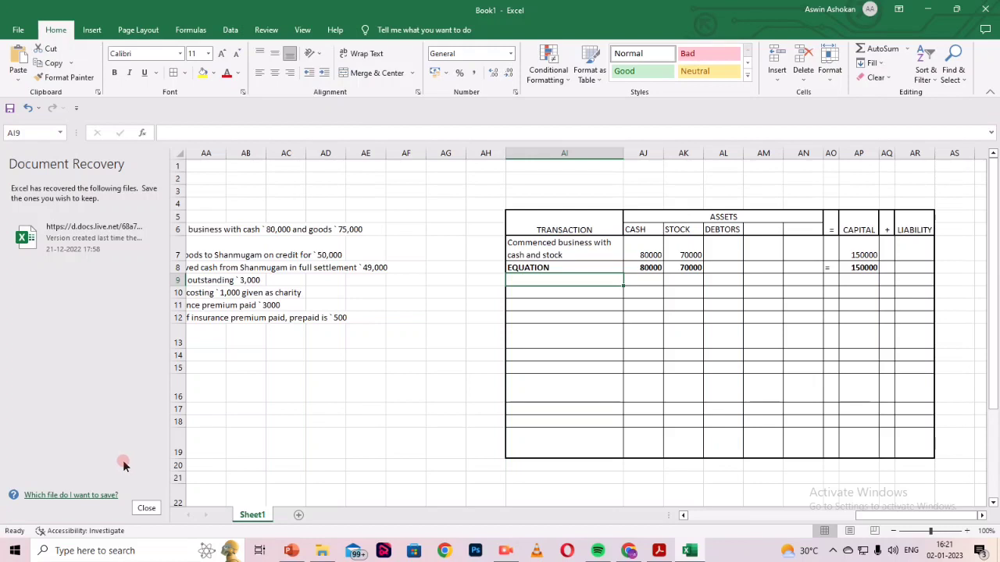
left_click(532, 292)
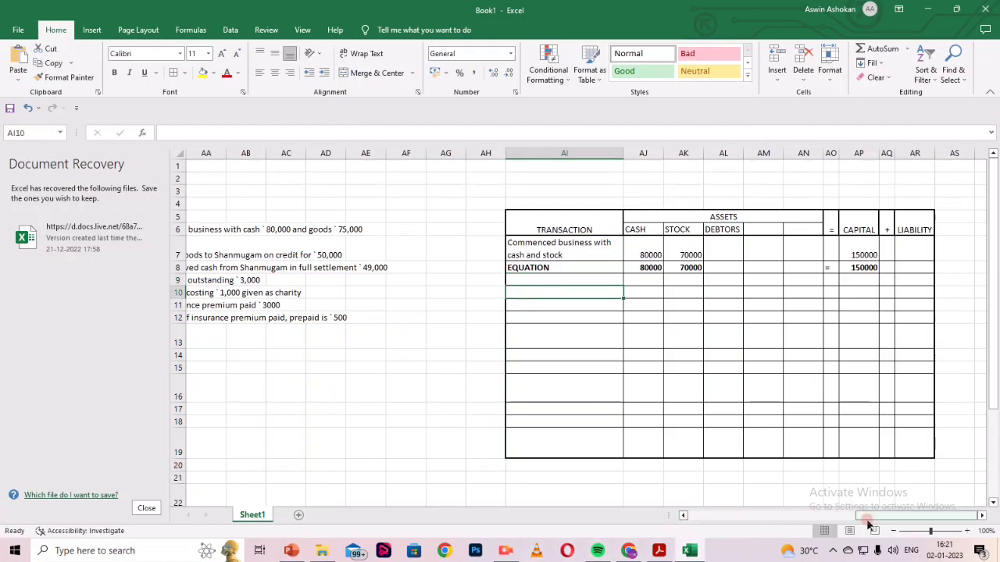
Close the Document Recovery pane and zoom the sheet to 110% with the transaction list and table both in view.
left_click_drag(867, 522, 848, 520)
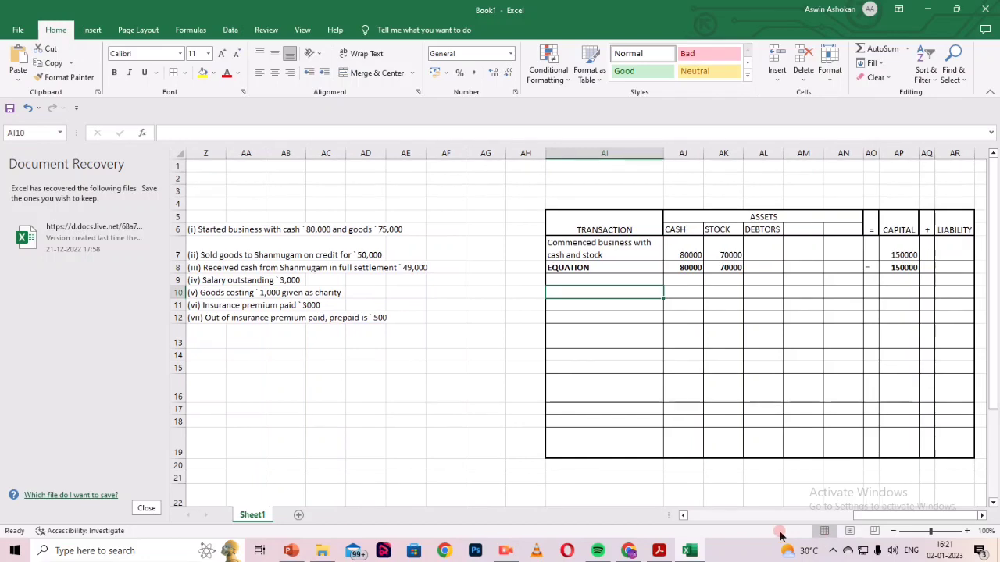
left_click(893, 531)
left_click_drag(850, 520, 878, 521)
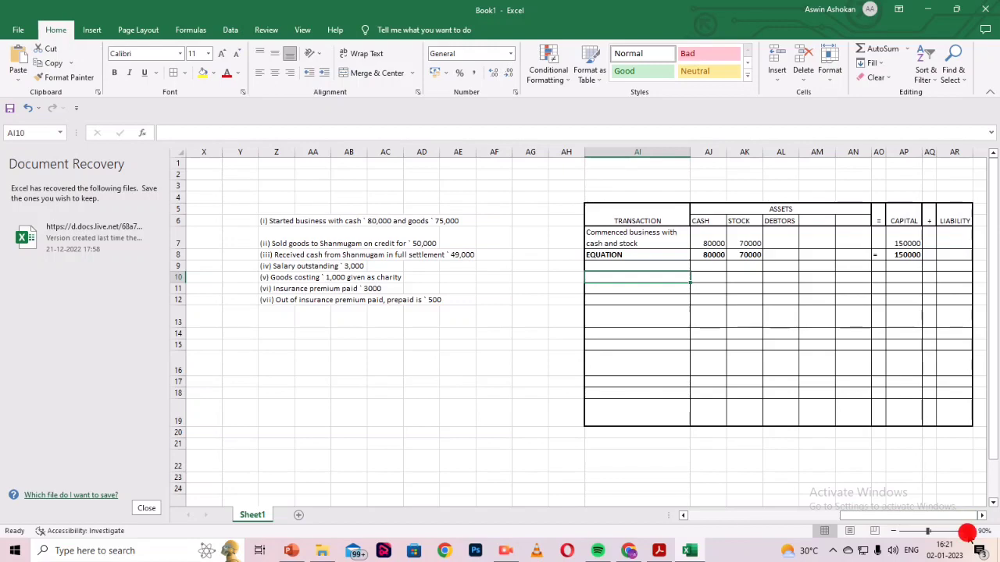
left_click(967, 531)
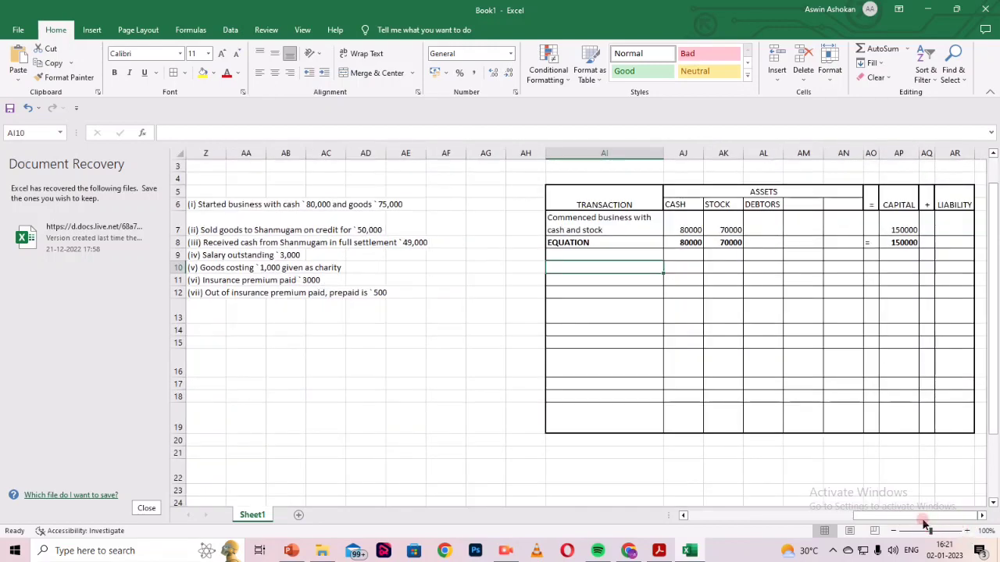
left_click(146, 507)
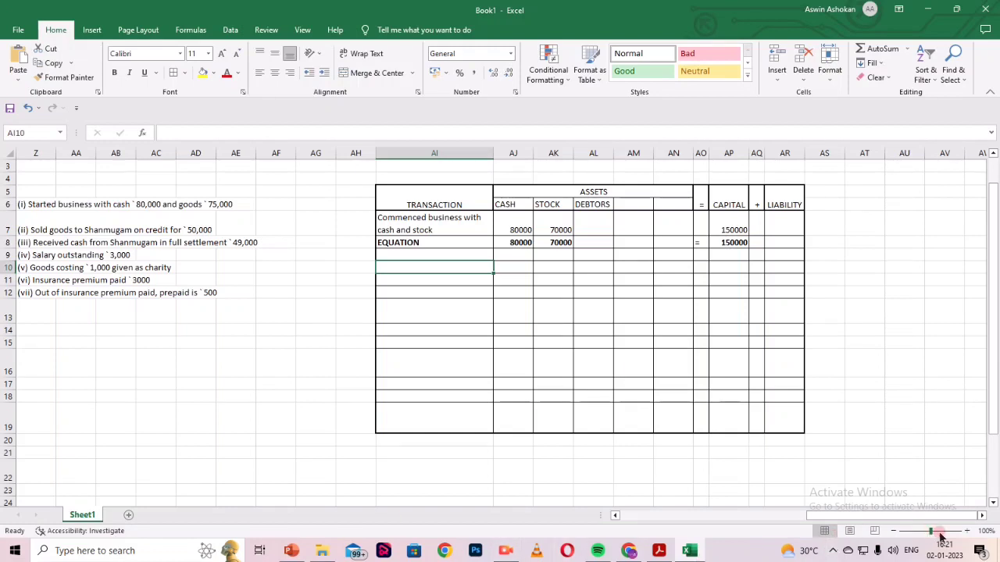
left_click(966, 534)
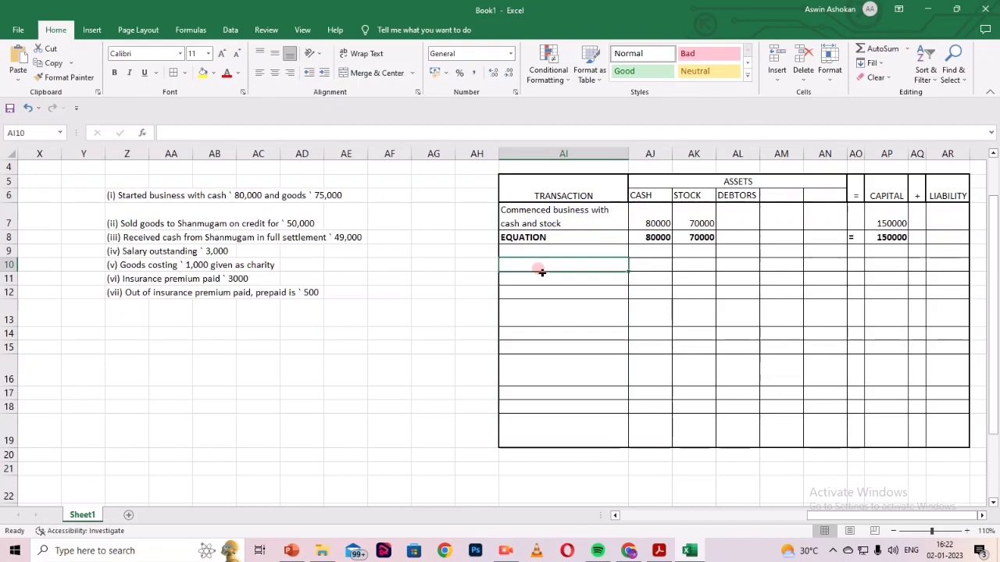
Enter GODS SOLD ON CREDIT as the second transaction's label in AI10.
type("GOO")
key("BackSpace")
key("BackSpace")
type("ODS")
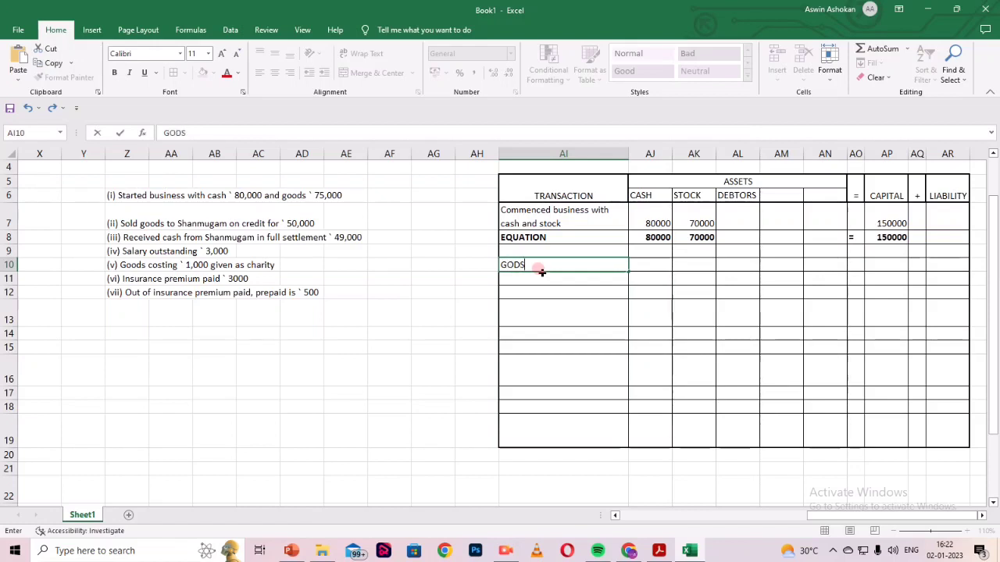
type(" SOLD ON CREDIT")
key("Tab")
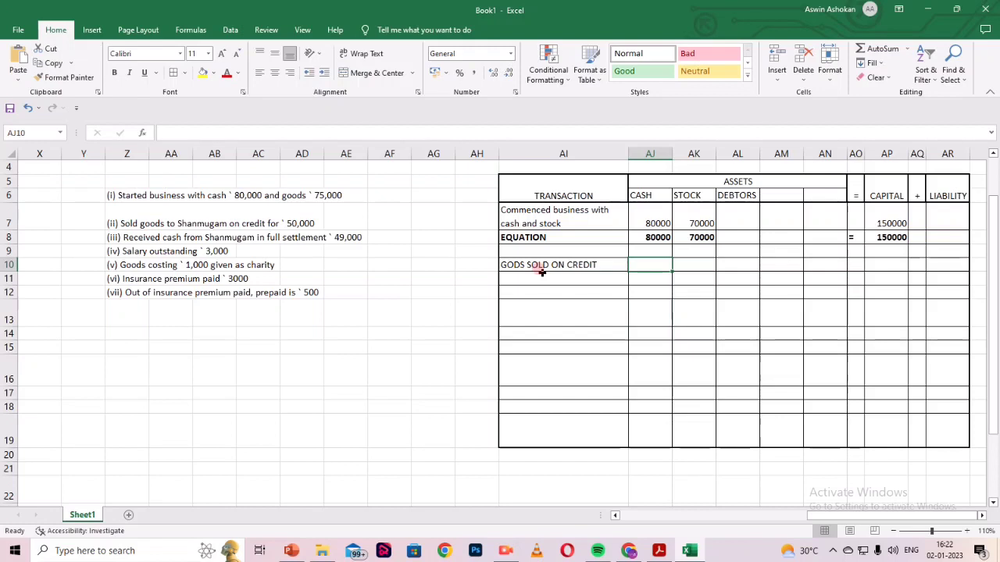
Record the credit sale's amounts: -50000 stock in AK10 and +50000 debtors in AL10.
key("Tab")
type("-50000")
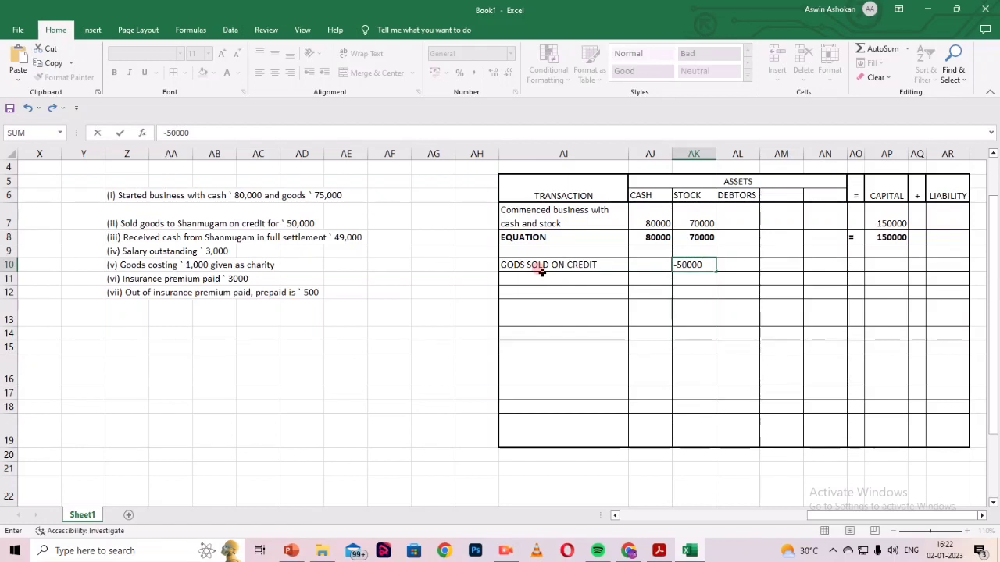
key("Tab")
type("+50000")
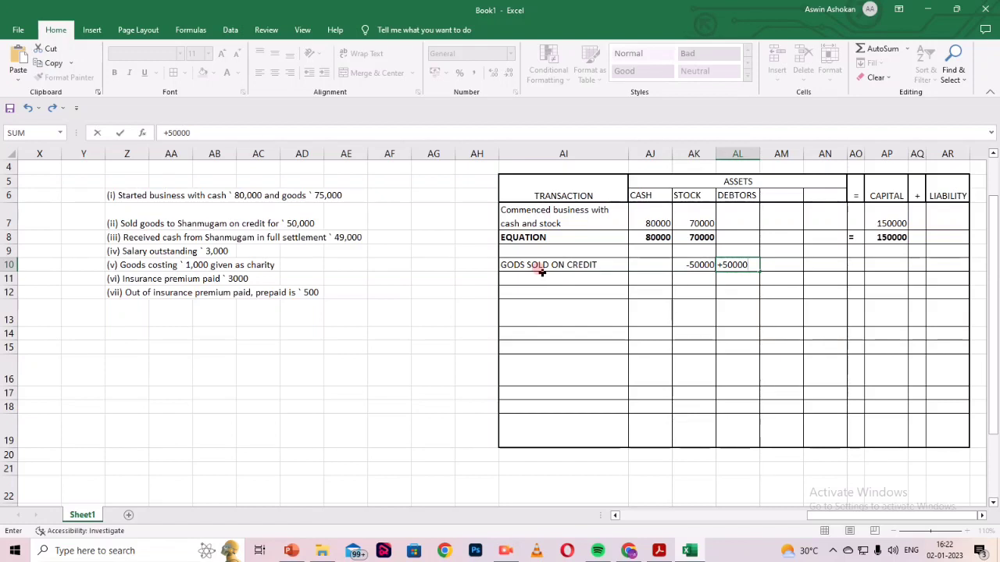
key("Return")
Make the cells AI11:AR11 bold and enter the label EQUATION in AI11.
key("Left")
key("Left")
key("Left")
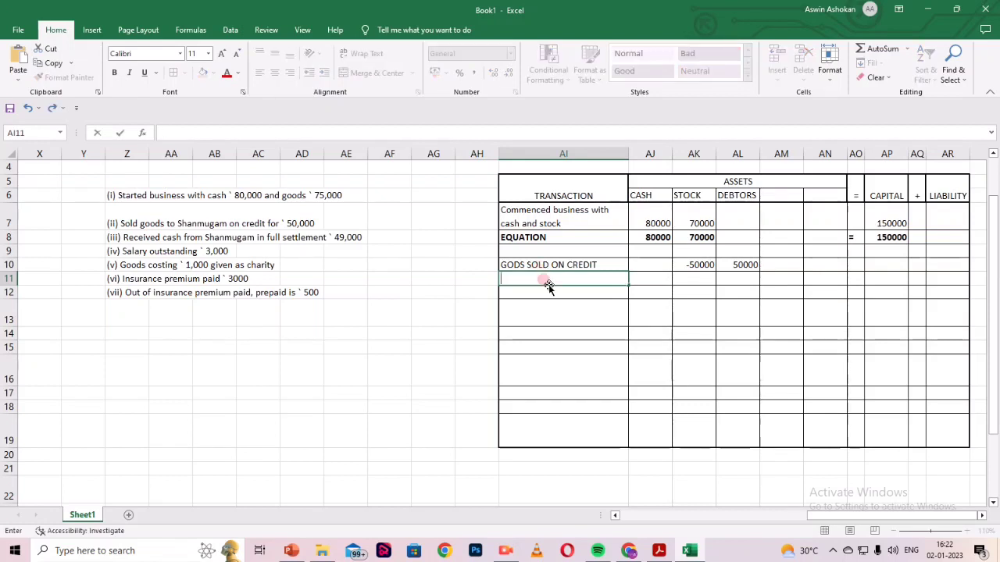
left_click_drag(536, 281, 945, 272)
left_click(117, 70)
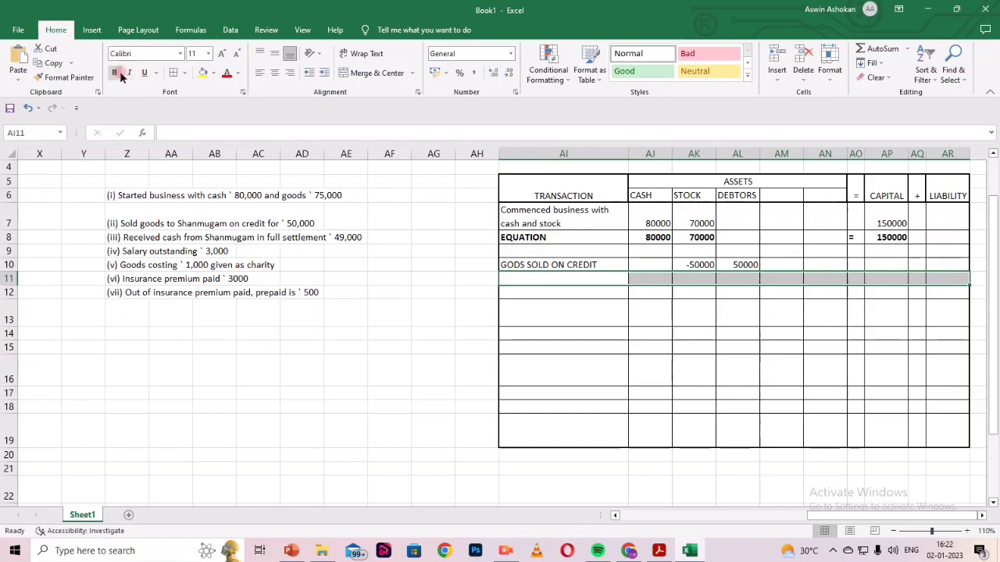
left_click(561, 276)
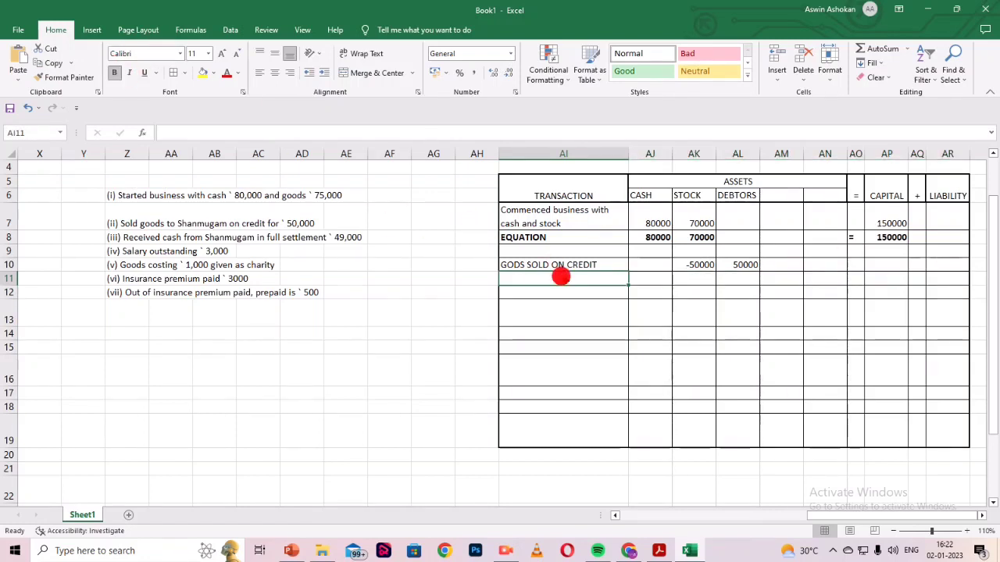
type("EQUATION")
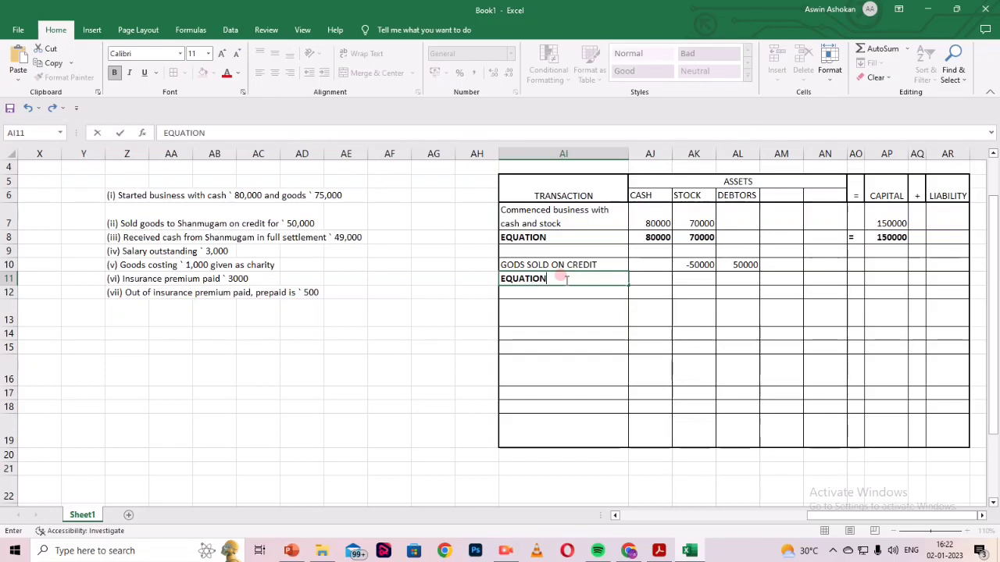
key("Tab")
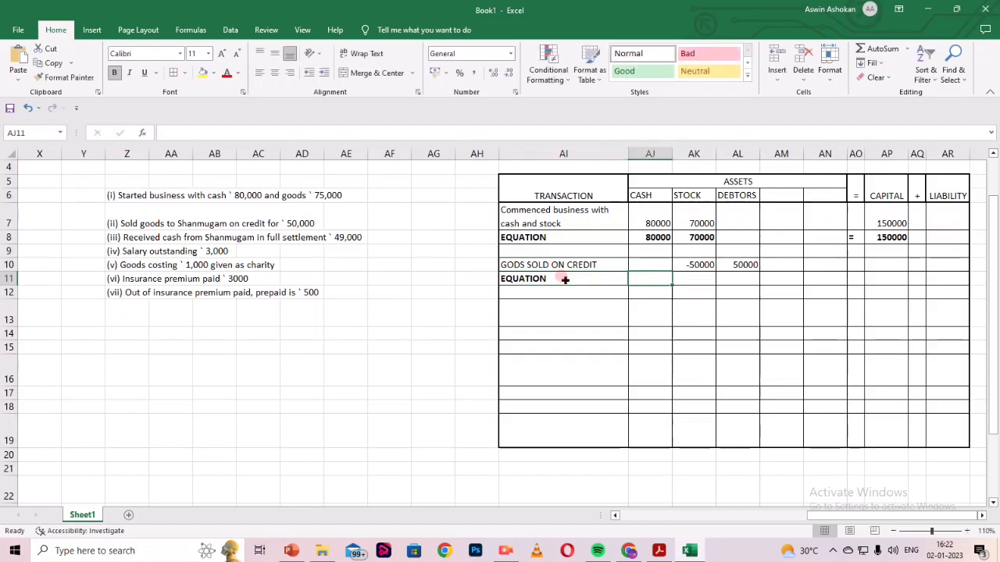
Fill the asset side of equation row 11 with 80000 in AJ11, 20000 in AK11 and 50000 in AL11.
type("80000")
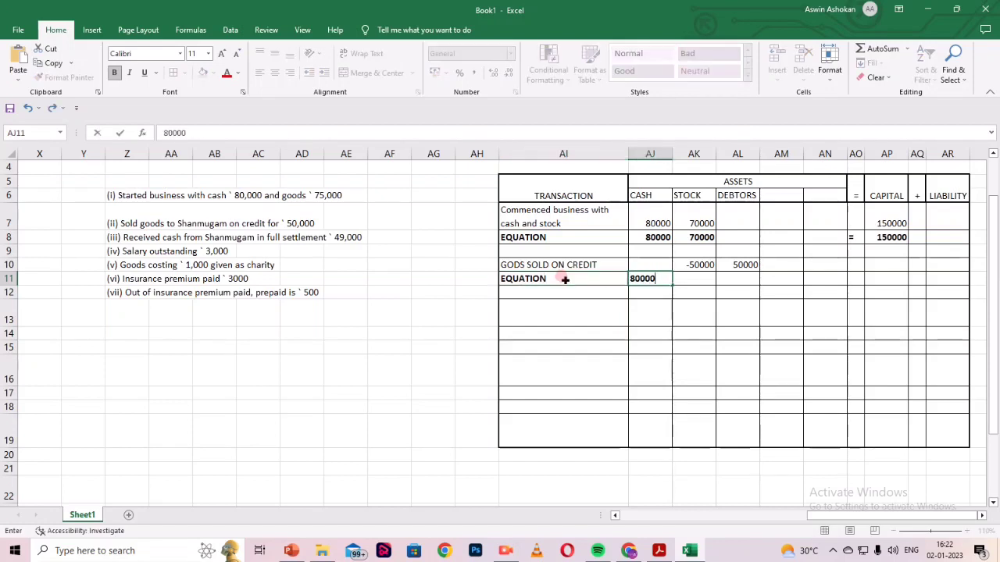
key("Tab")
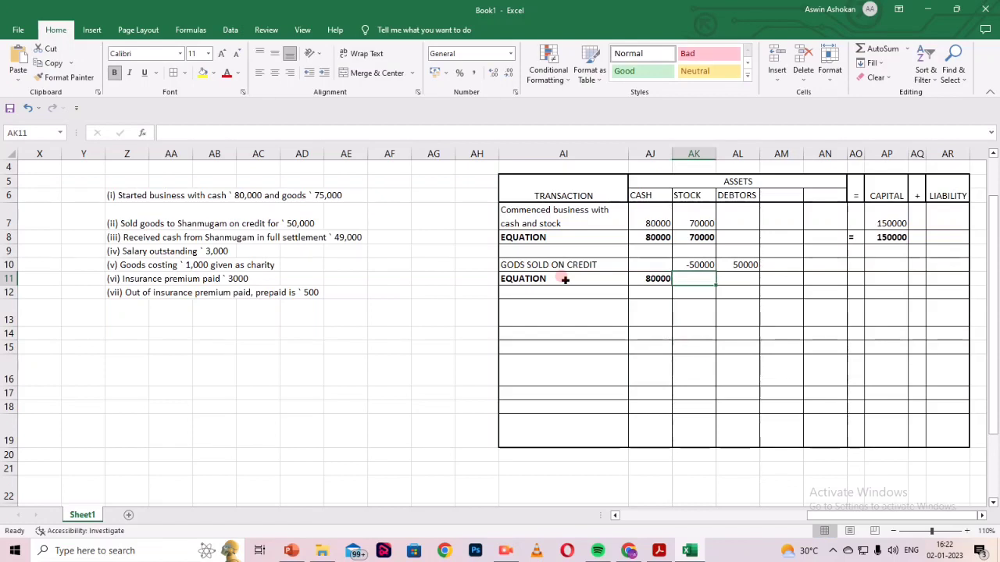
type("20000")
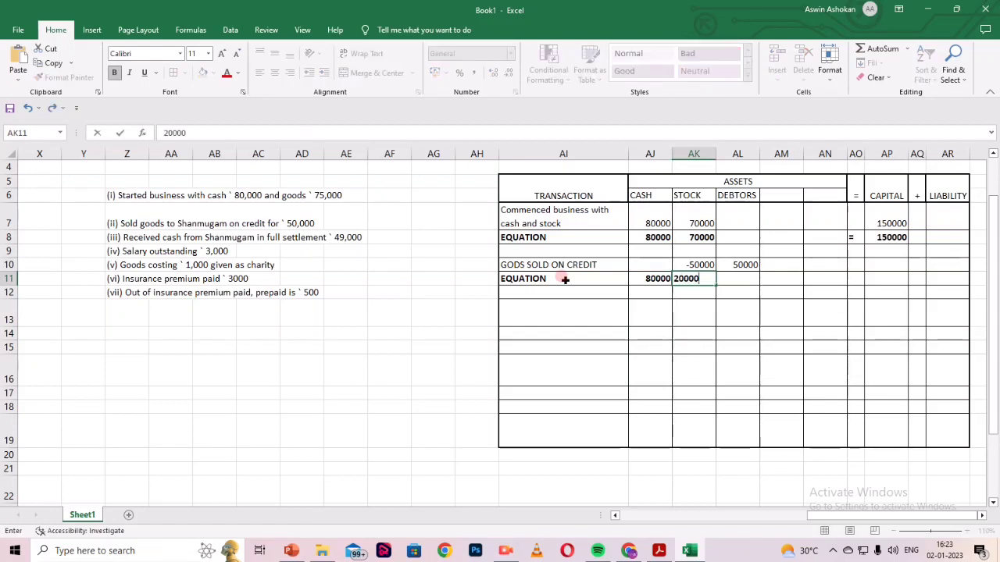
key("Tab")
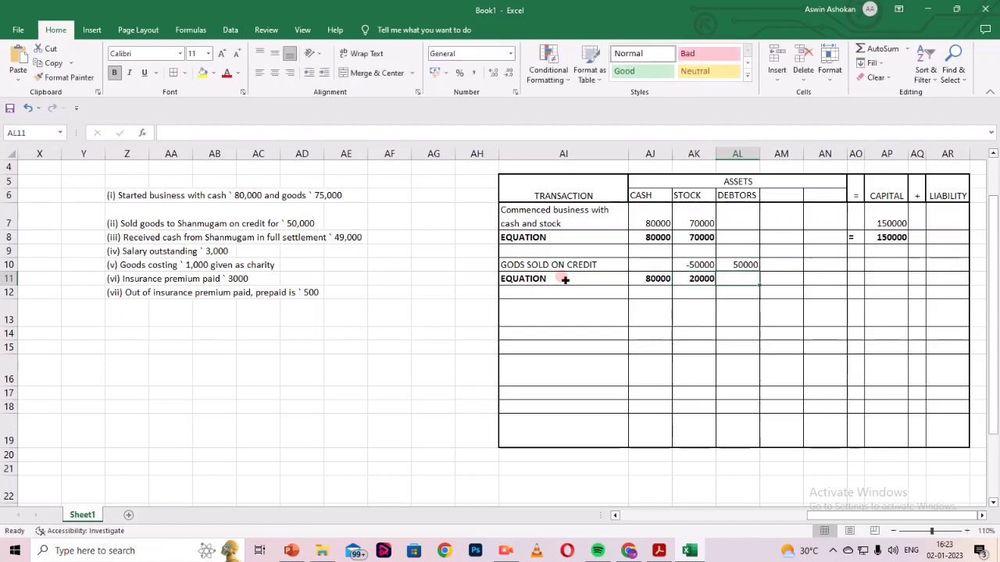
type("50000")
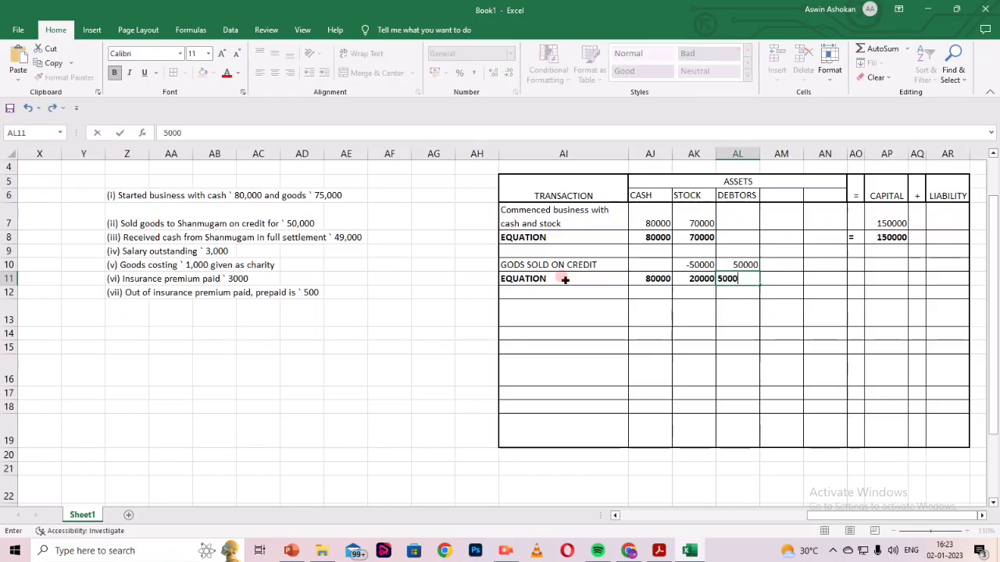
key("Tab")
Complete equation row 11 with an equals sign in AO11 and 150000 capital in AP11.
type("15")
key("BackSpace")
key("BackSpace")
key("Tab")
key("Tab")
key("Tab")
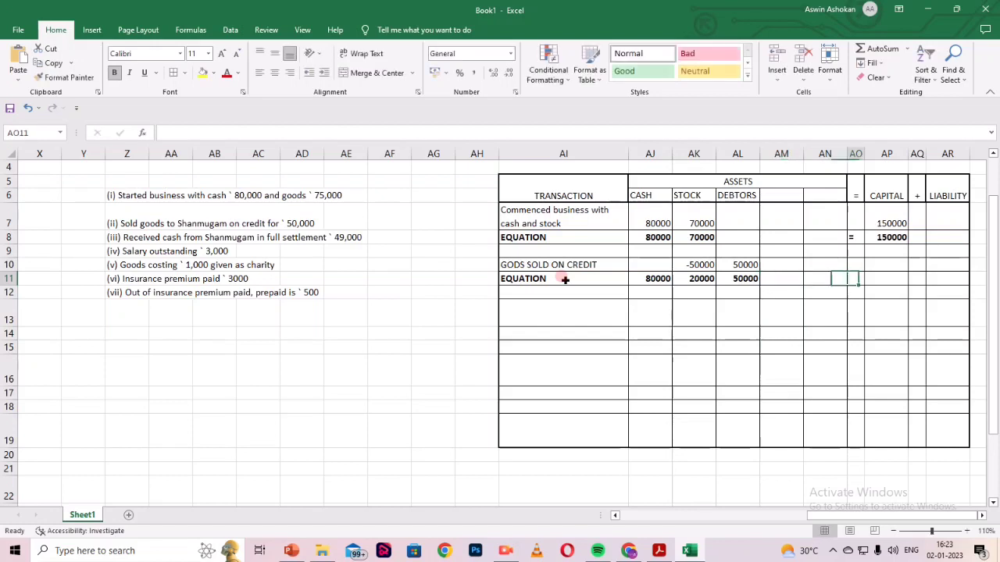
key("Left")
type("=")
key("Tab")
type("150000")
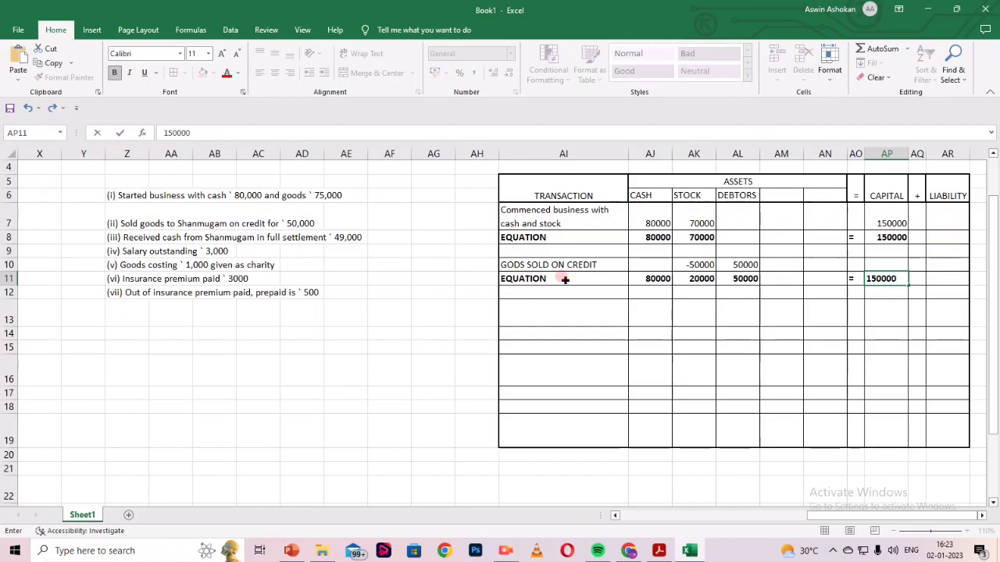
key("Return")
Enter the transaction PAID IN FULL SETTLEMENT in AI13 with +49000 cash in AJ13 and -50000 debtors in AL13.
key("Return")
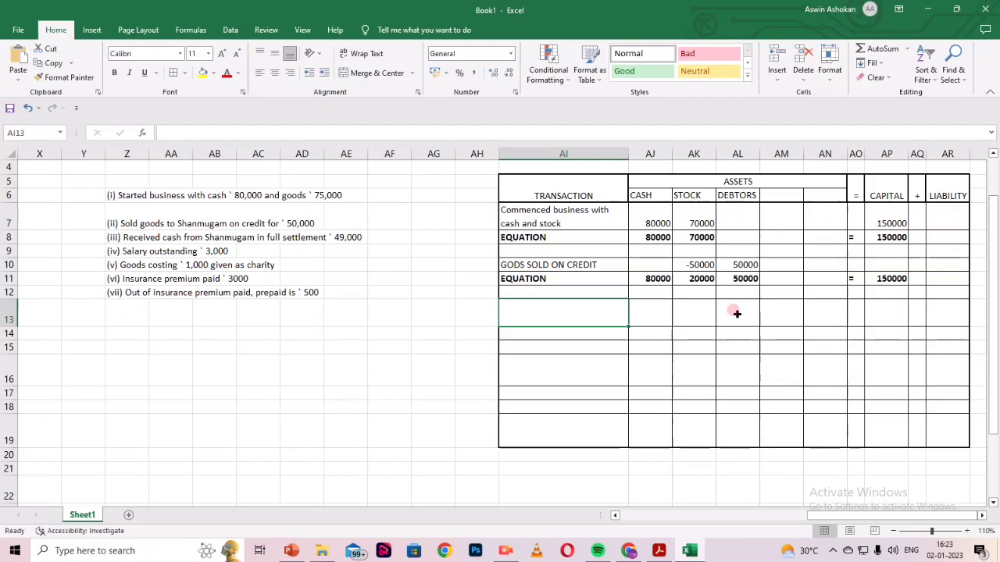
type("PAID IN FULL SETTLEMENT")
key("Tab")
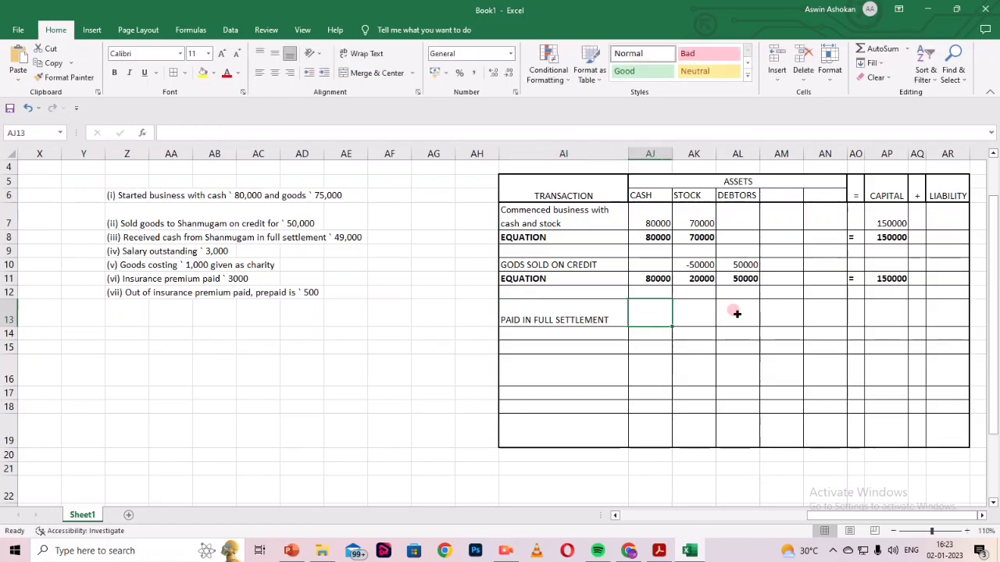
type("+48")
key("BackSpace")
type("9000")
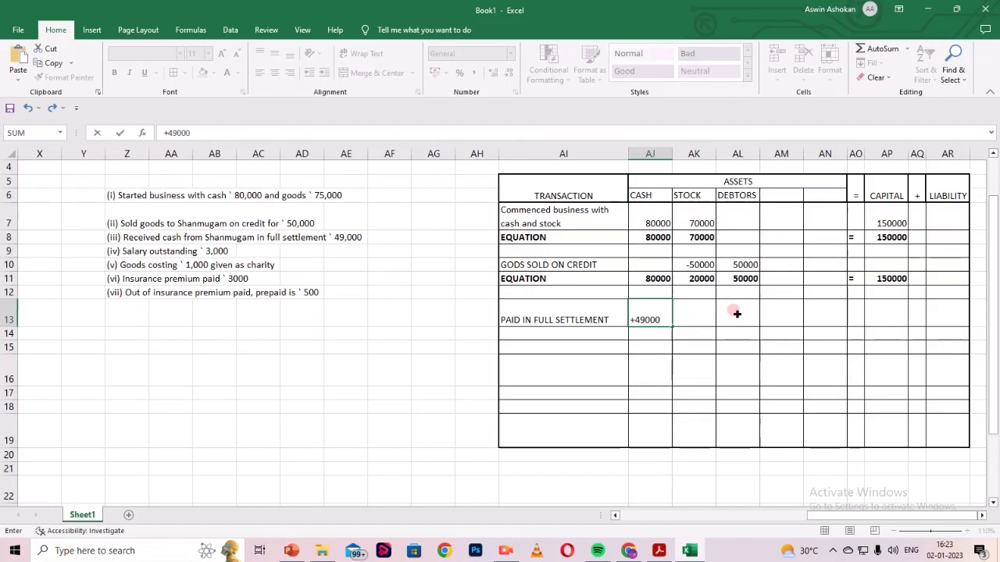
key("Tab")
left_click(737, 313)
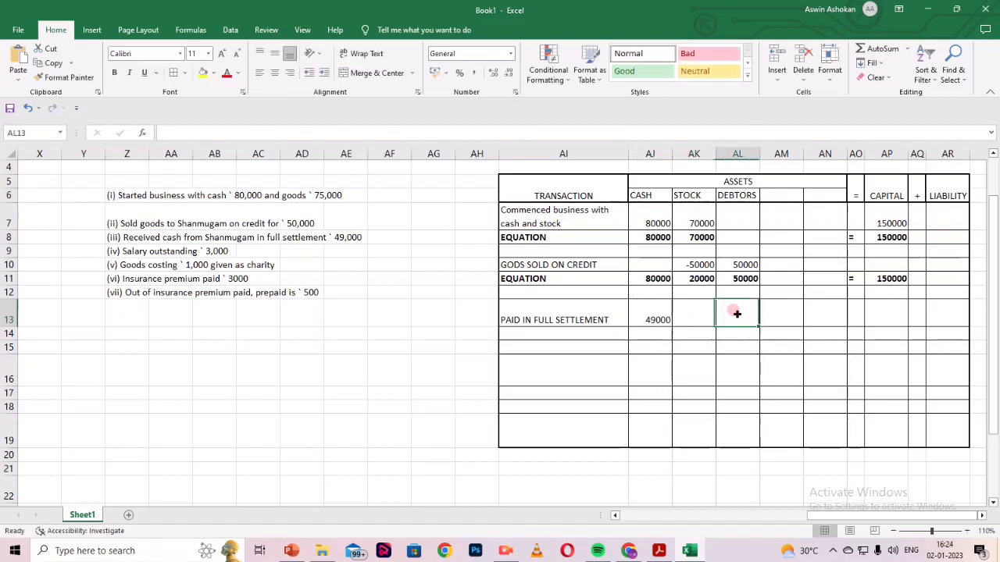
type("-50000")
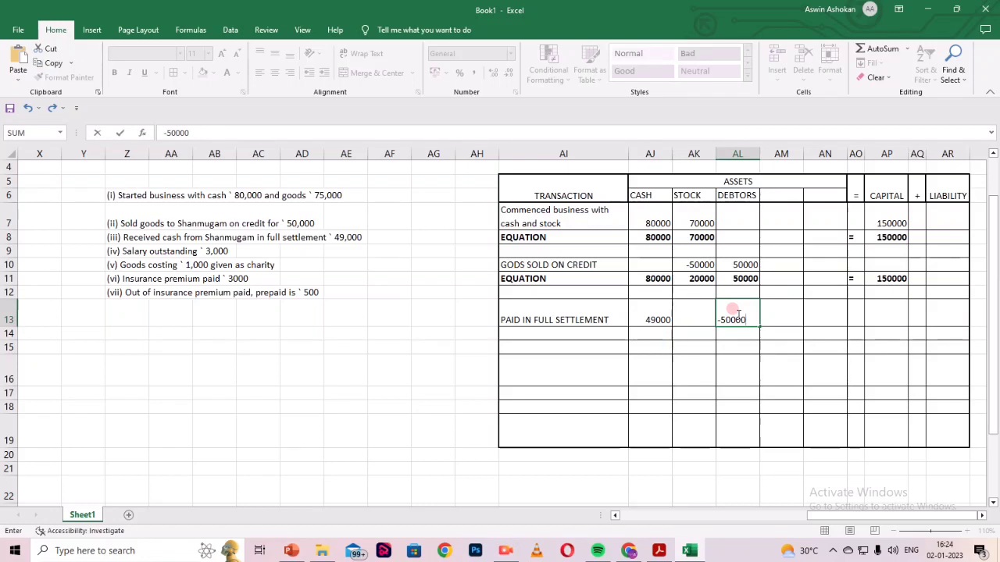
Add an equals sign in AO13 and -1000 capital in AP13 for the settlement.
key("Right")
key("Right")
key("Right")
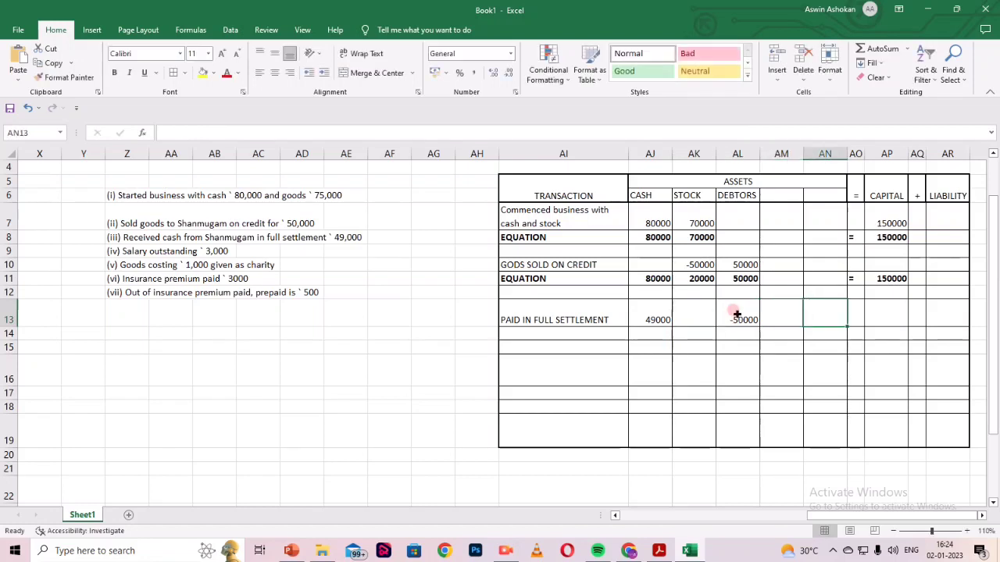
type("=")
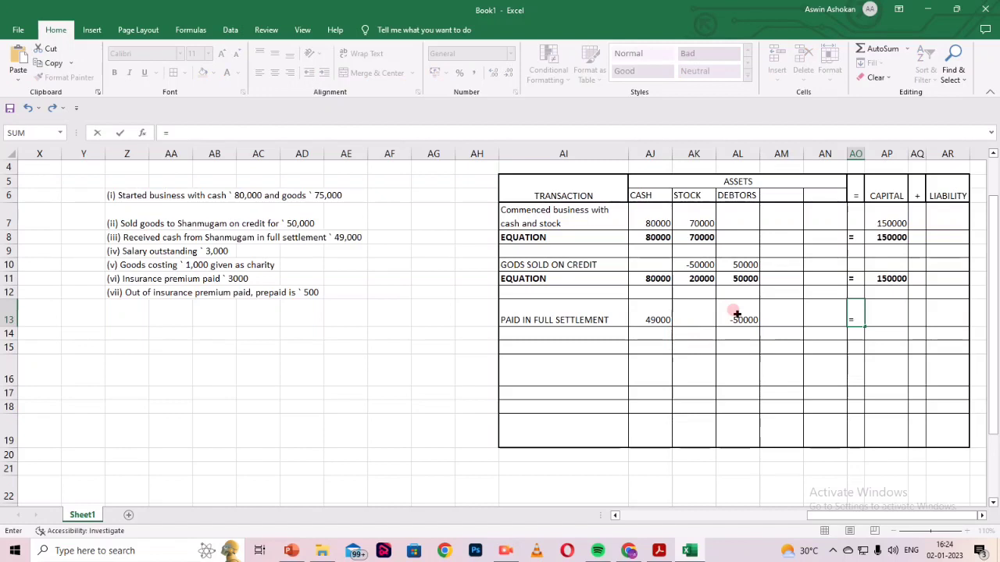
key("Right")
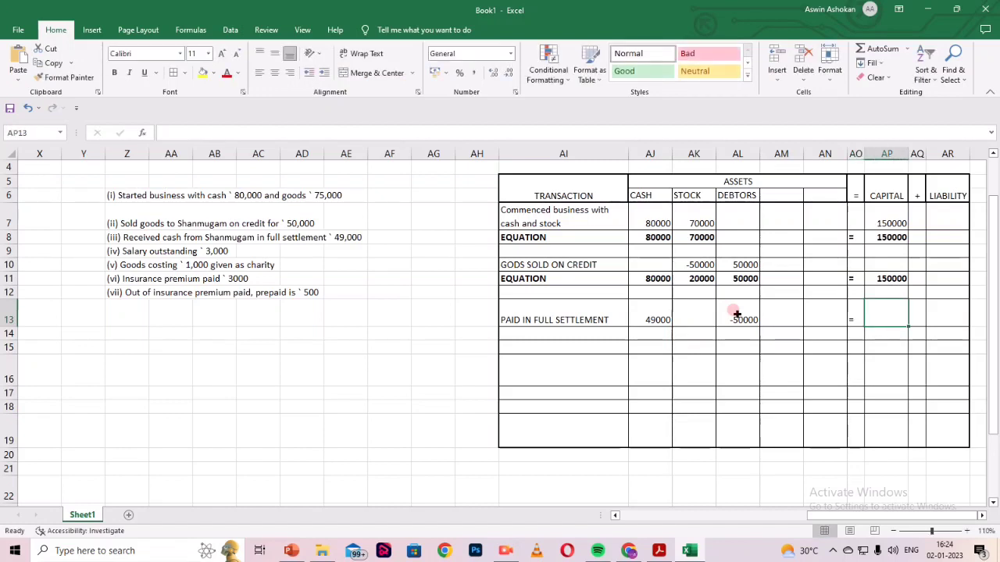
type("-1000")
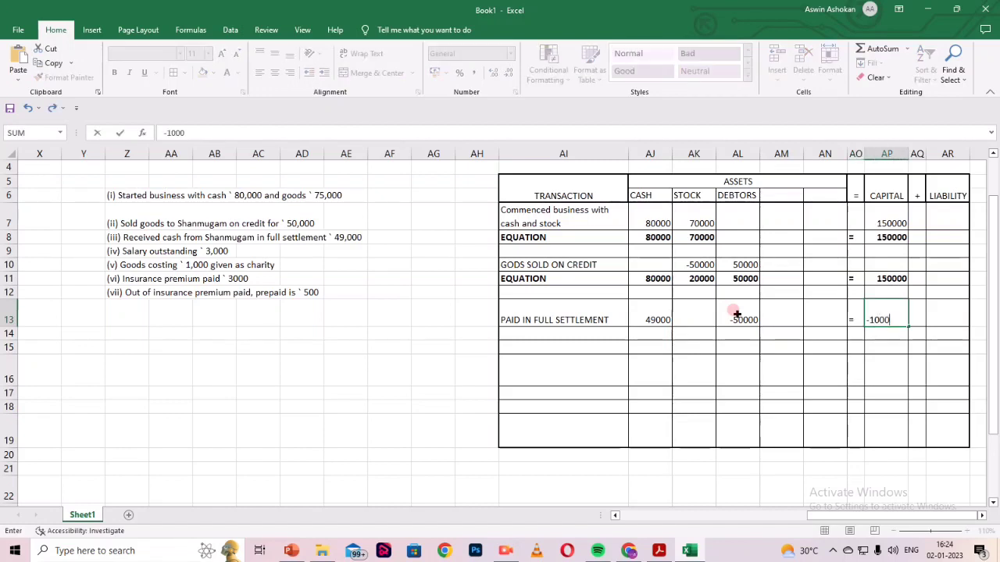
key("Return")
Make the cells AI14:AR14 bold and enter the label EQUATION in AI14.
key("Left")
key("Left")
key("Left")
key("Left")
key("Left")
key("Left")
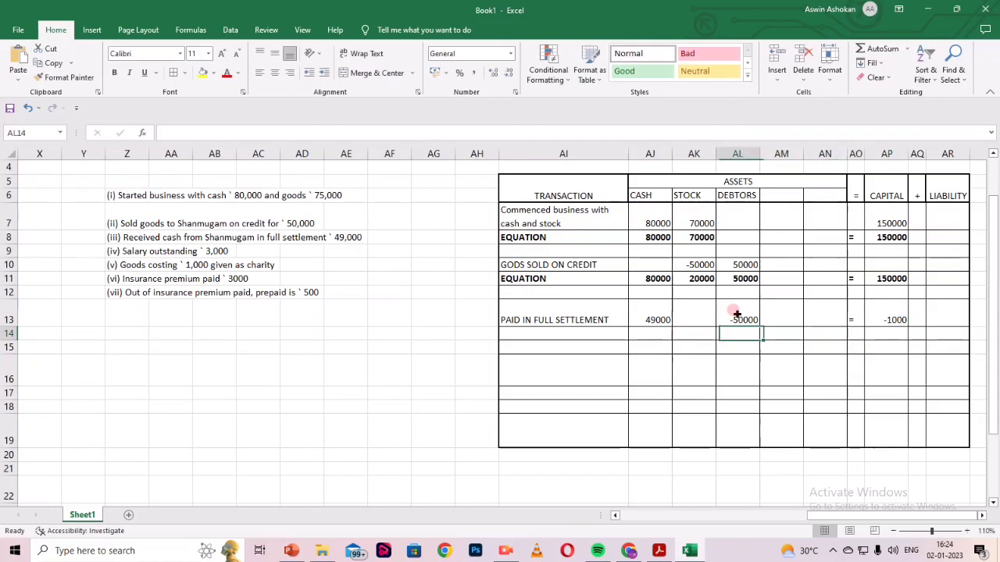
key("Left")
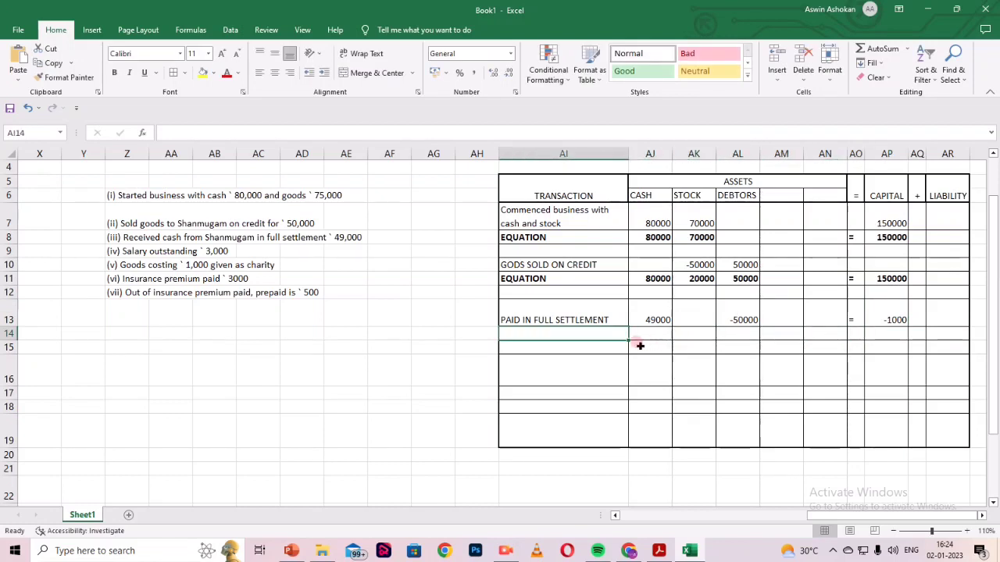
left_click_drag(596, 331, 948, 335)
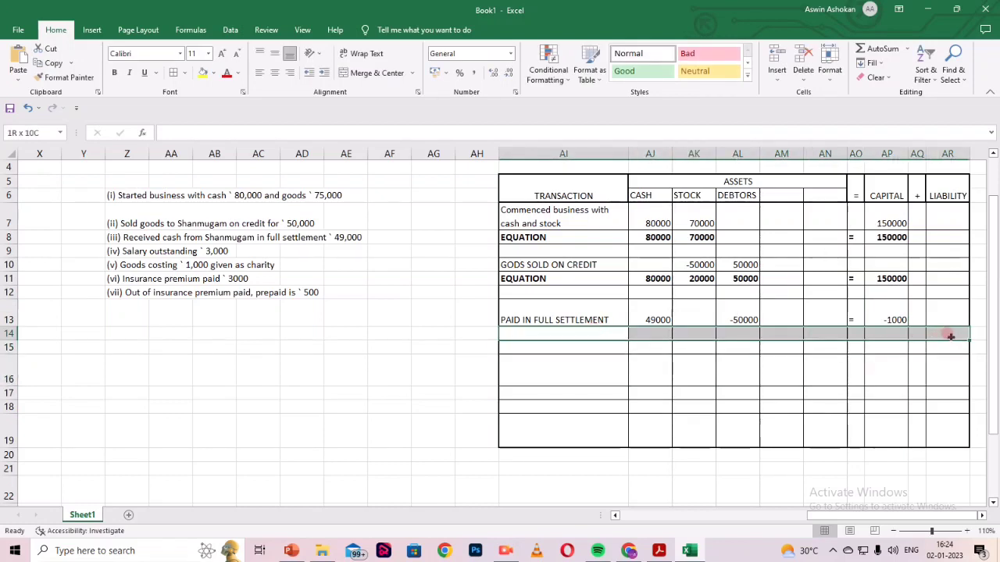
left_click(114, 72)
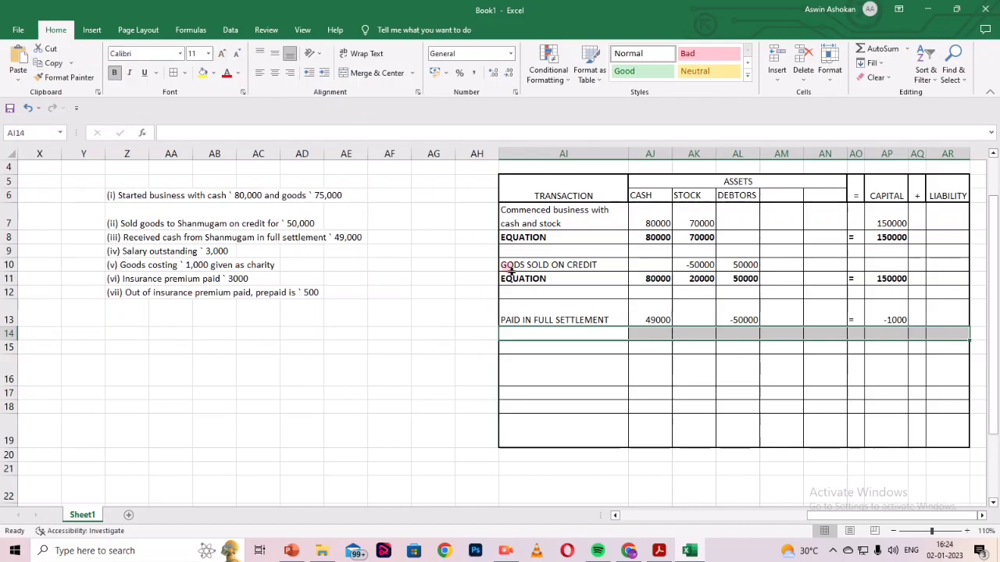
type("E")
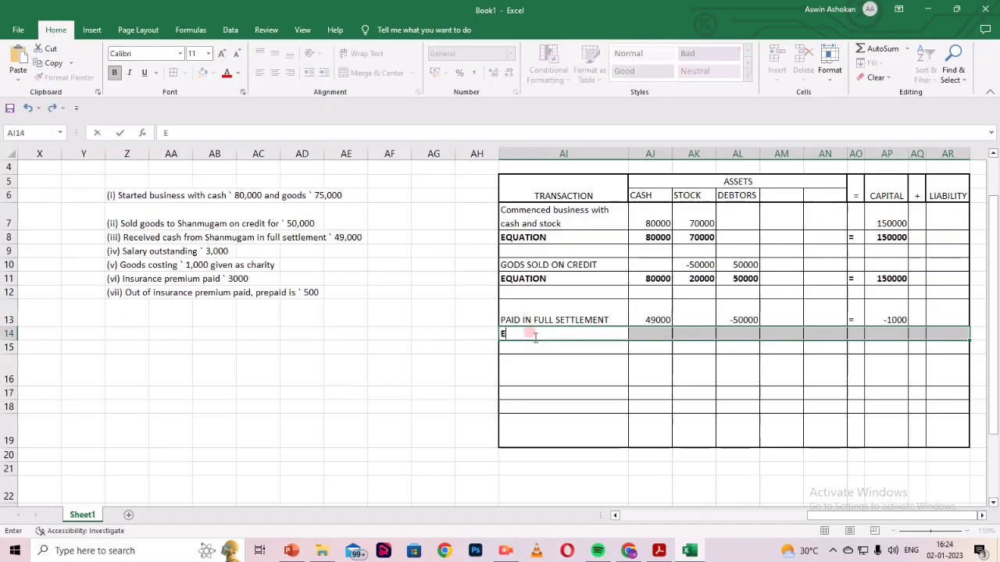
type("QUATION")
key("Tab")
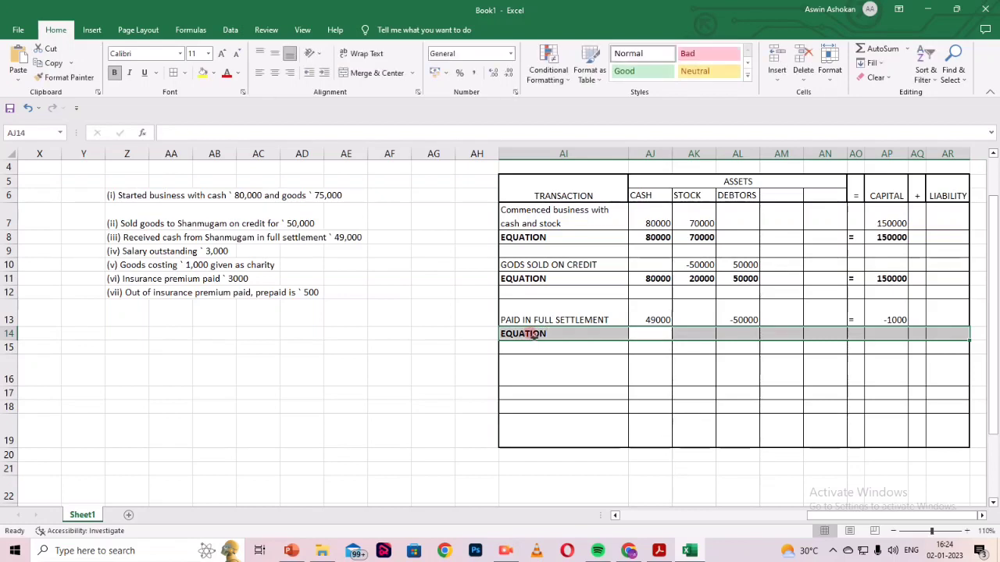
Enter 129000 cash in AJ14 and 20000 stock in AK14 of the settlement's equation row.
type("1")
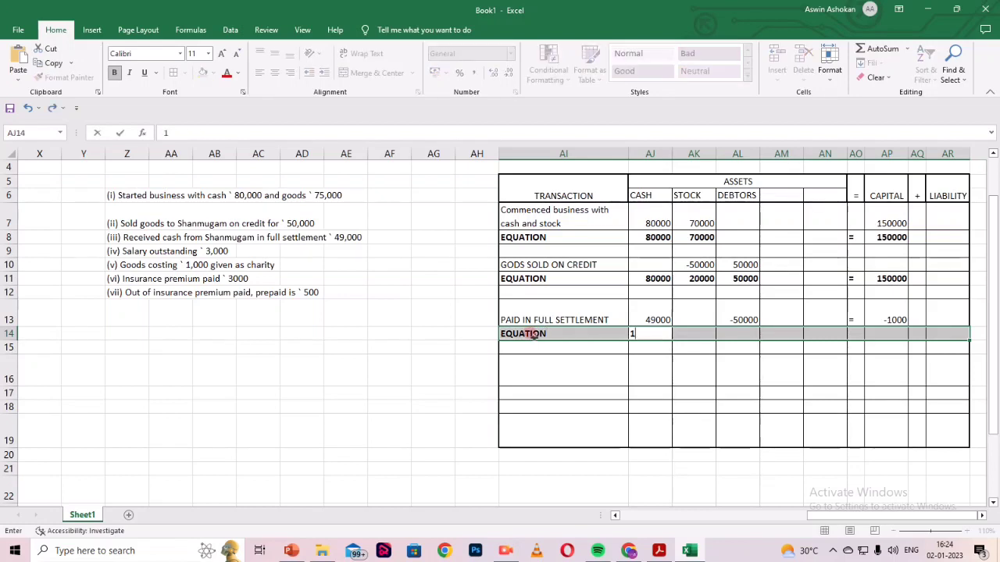
type("29000")
key("Tab")
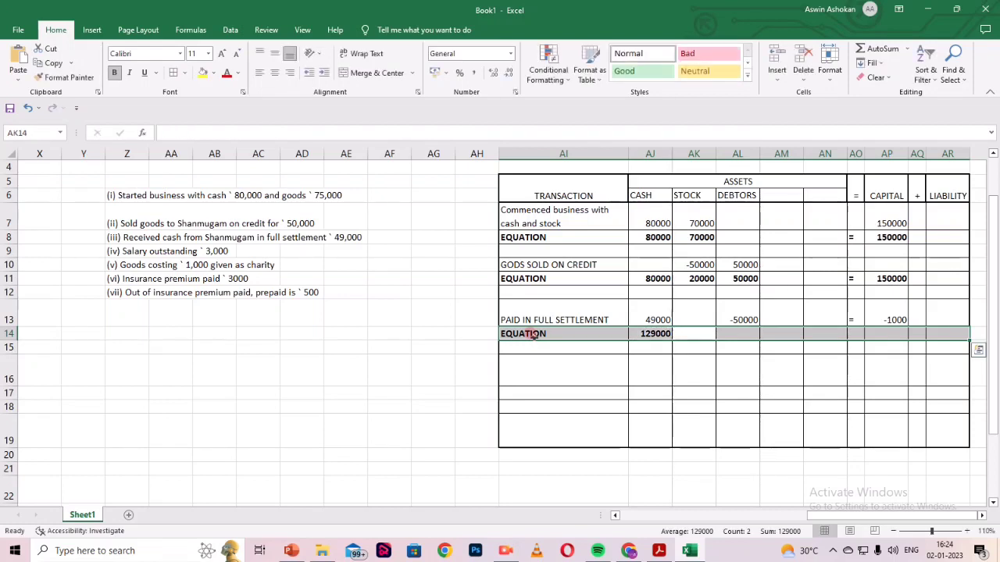
type("20000")
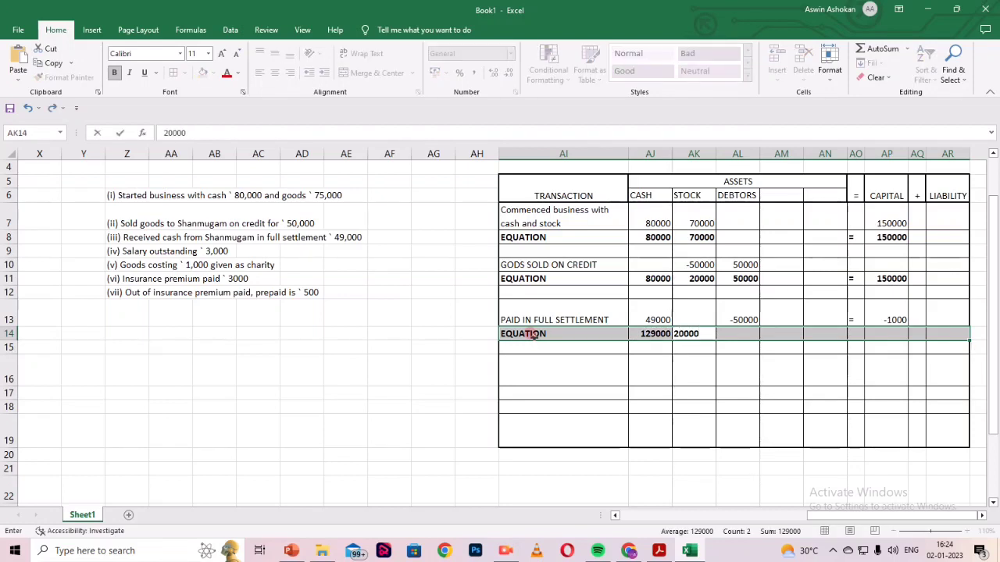
key("Tab")
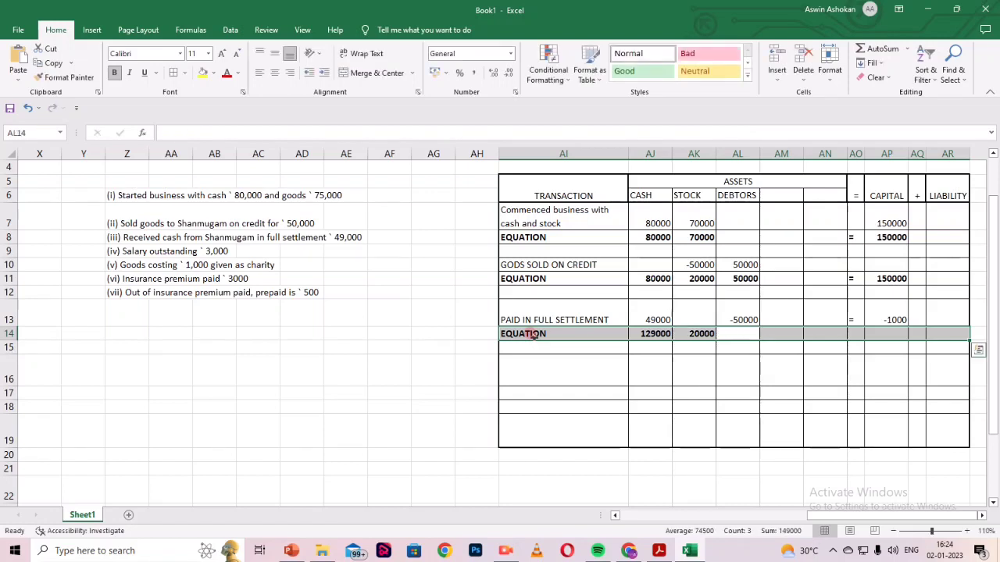
Complete equation row 14 with an equals sign in AO14 and 149000 capital in AP14.
key("Tab")
key("Tab")
key("Tab")
type("=")
key("Tab")
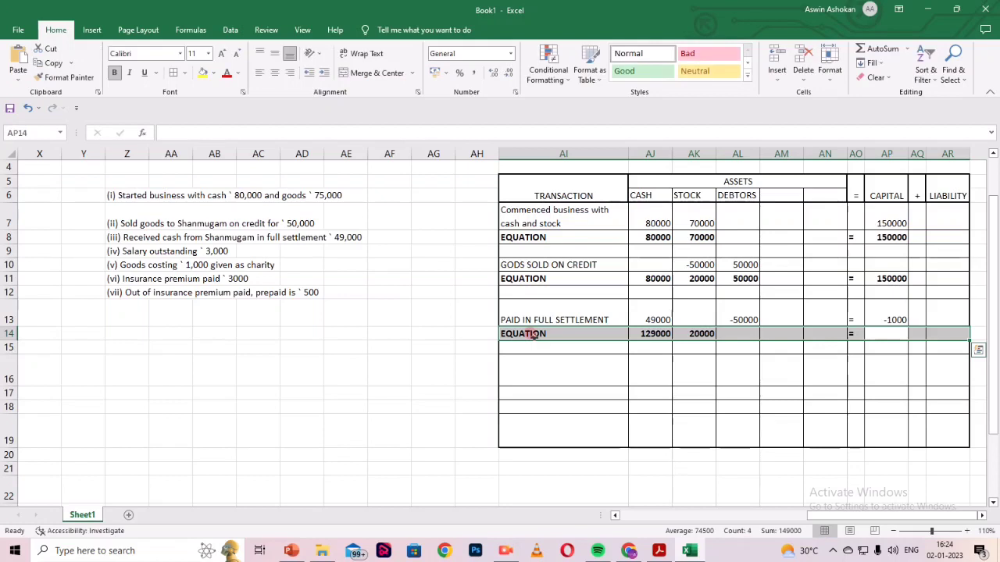
type("149")
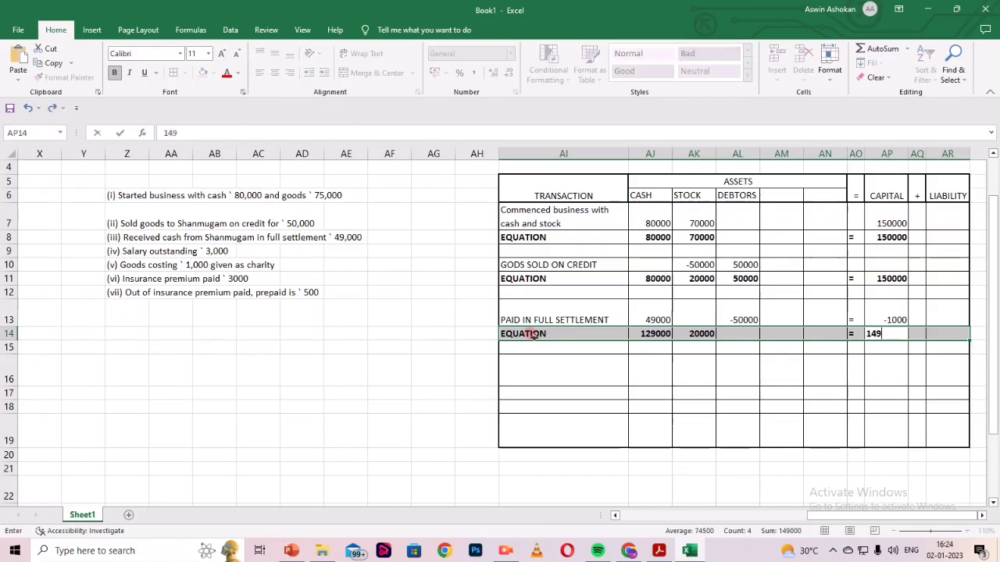
type("000")
key("Return")
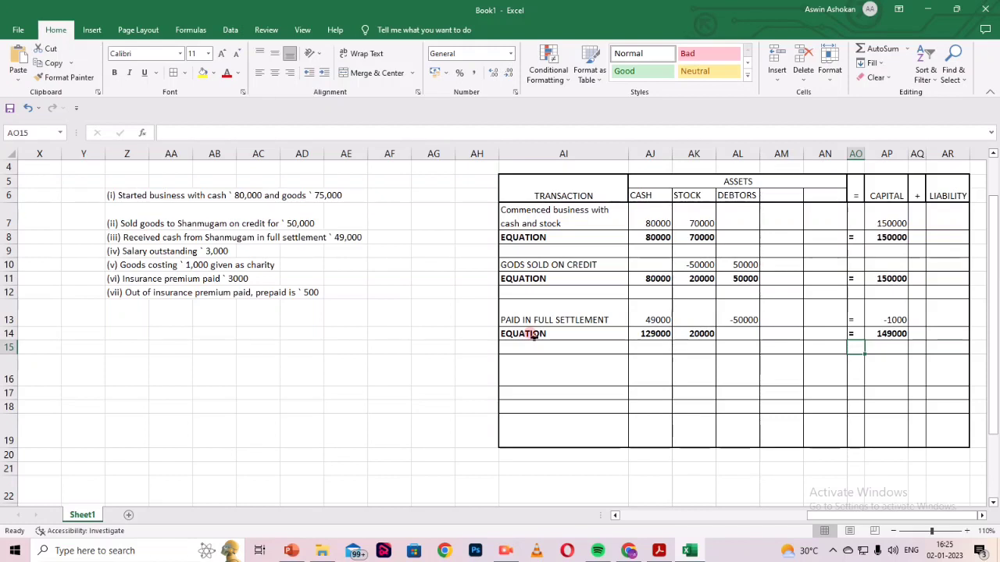
Enter the transaction label SALARY OUTSTANDING in AI16.
key("Down")
key("Left")
key("Left")
key("Left")
key("Left")
key("Left")
key("Left")
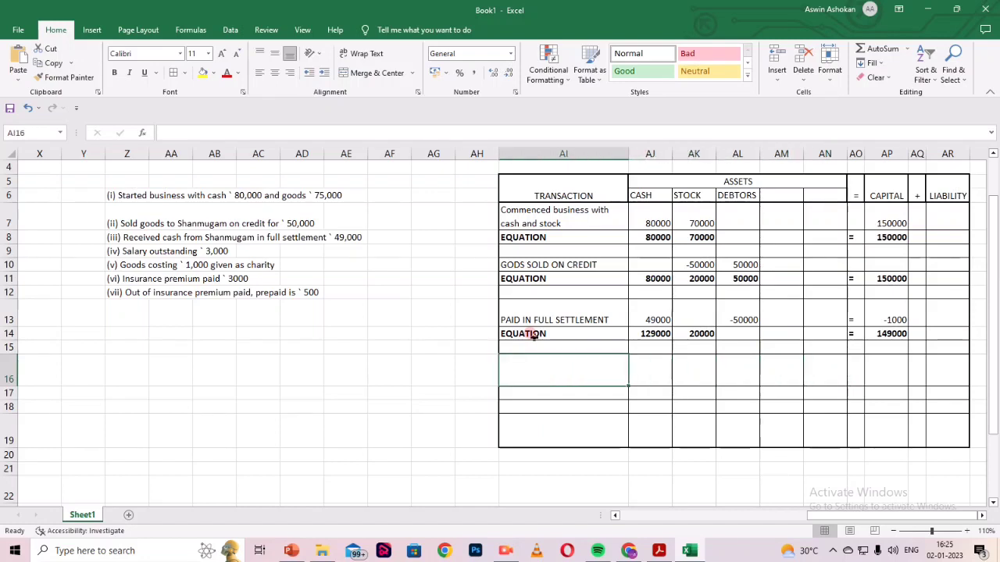
type("SALARY ")
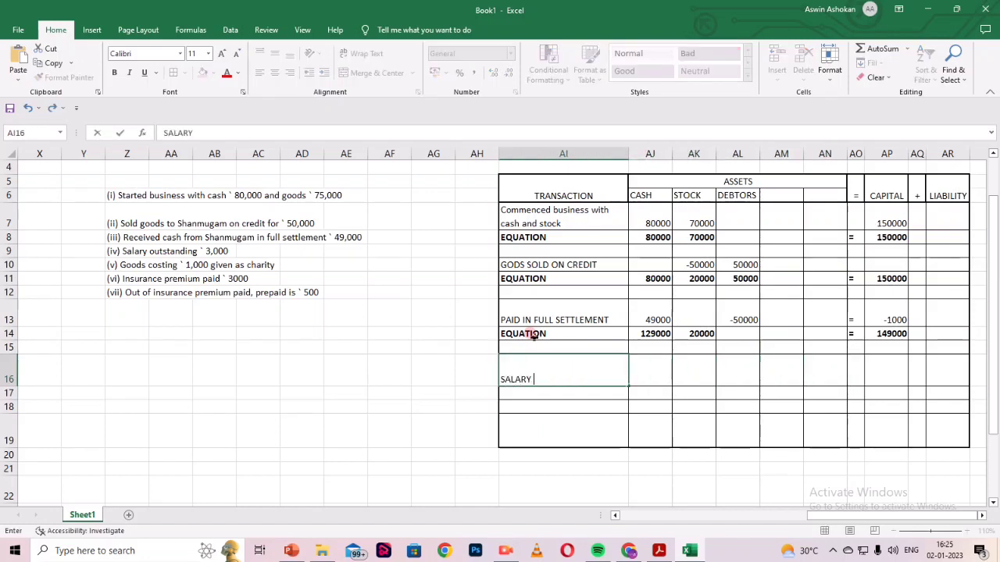
type("OUTSTANDIND")
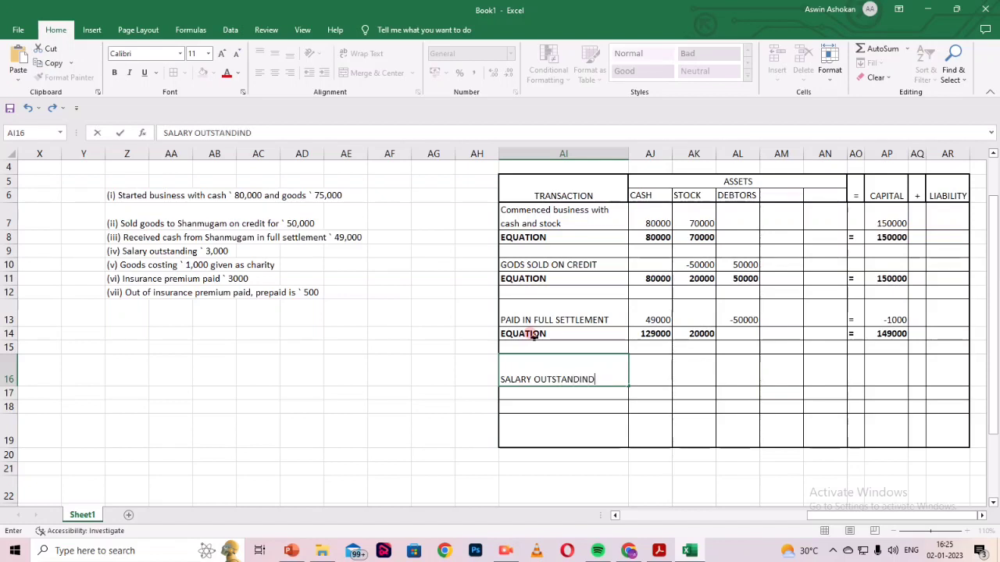
key("BackSpace")
type("G")
Enter -3000 capital in AP16 for the outstanding salary, leaving AO16 empty.
key("Right")
key("Right")
key("Right")
key("Right")
key("Right")
key("Right")
key("Right")
key("Left")
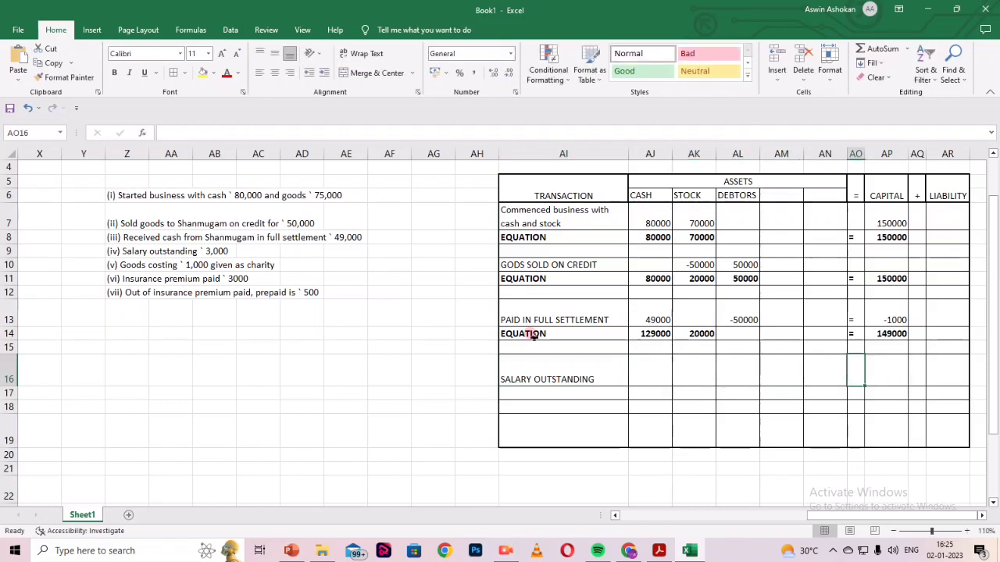
type("=")
key("BackSpace")
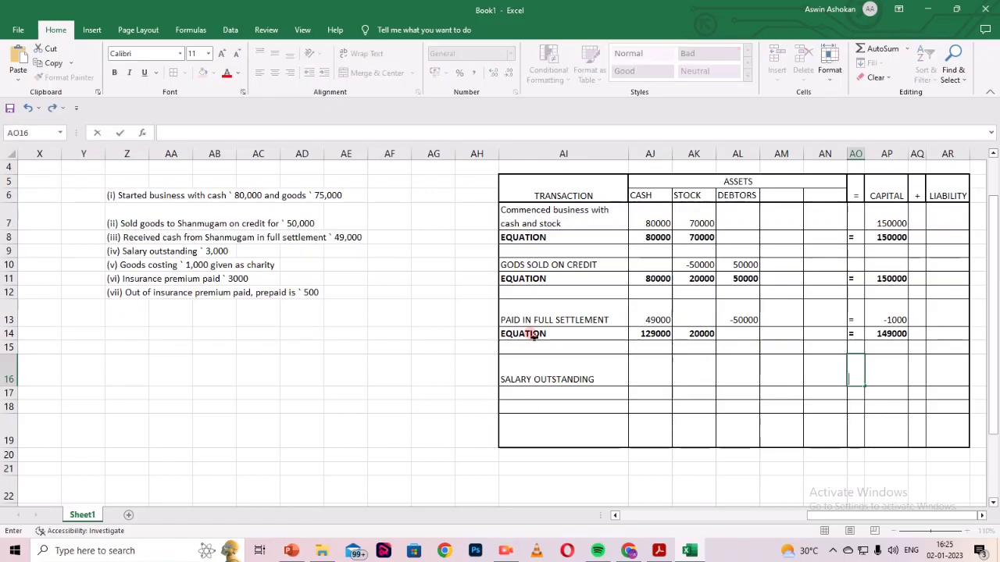
key("Right")
key("Right")
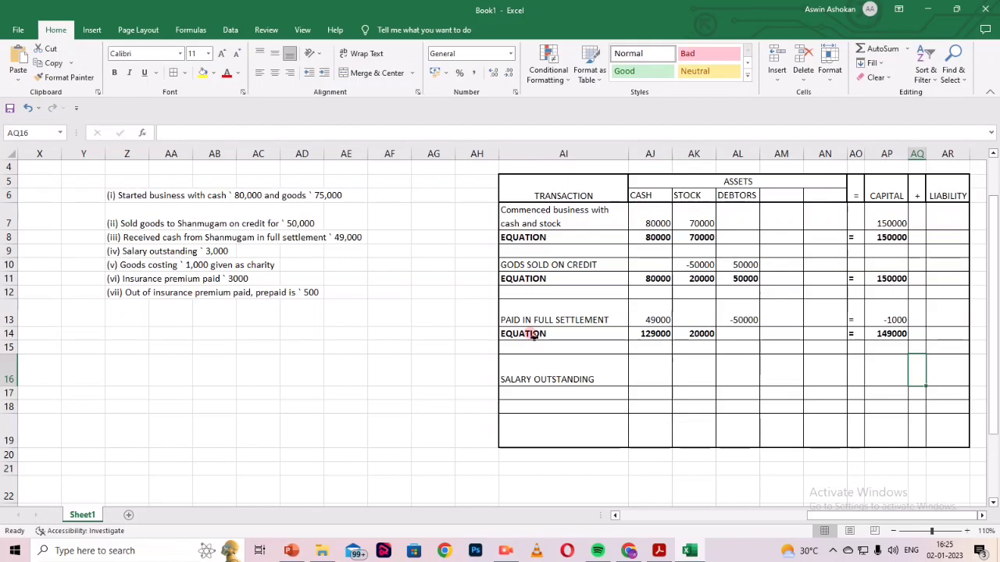
key("Left")
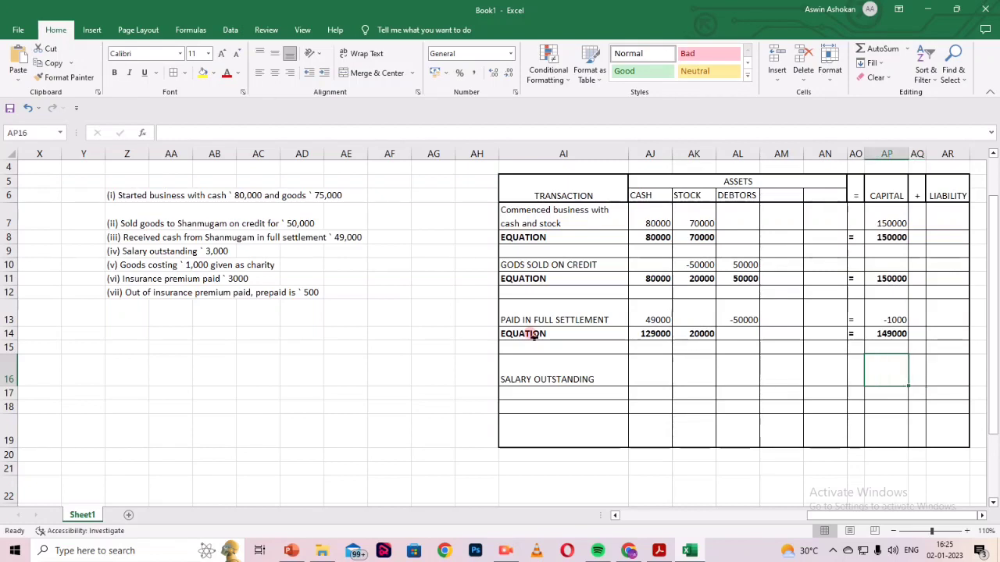
type("-3000")
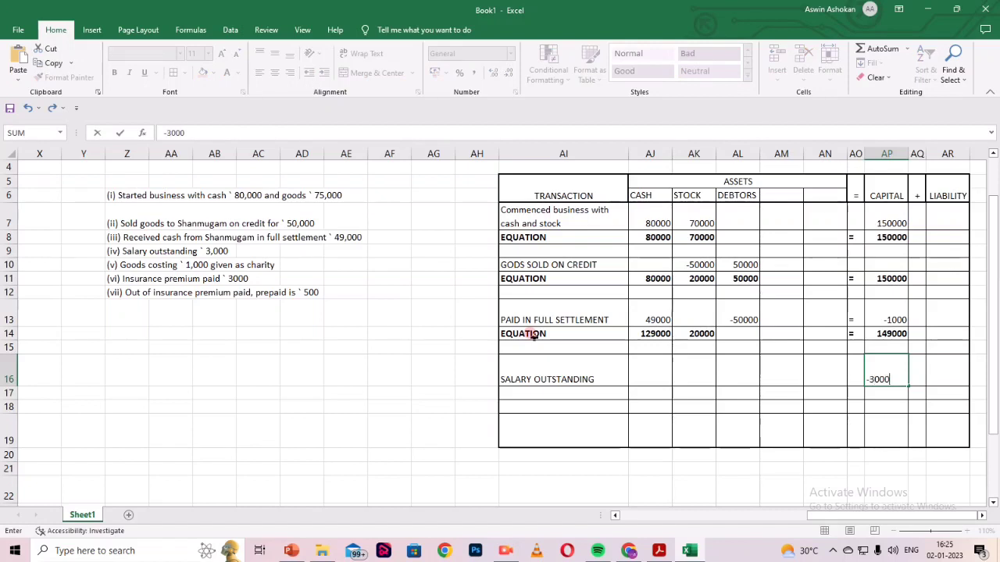
key("Right")
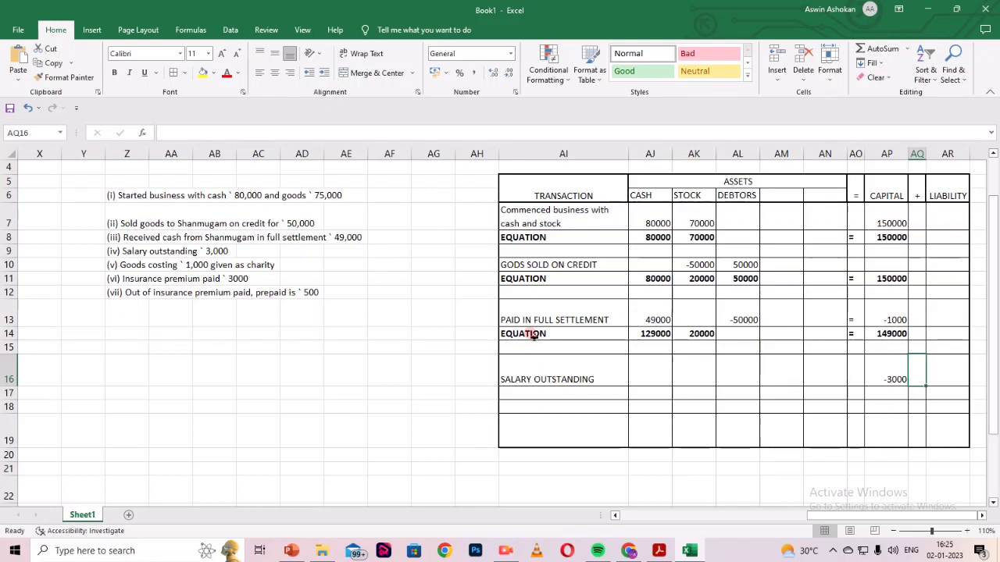
Add a plus sign in AQ16 and 3000 liability in AR16 for the outstanding salary.
type("=")
key("Escape")
type("+")
key("Right")
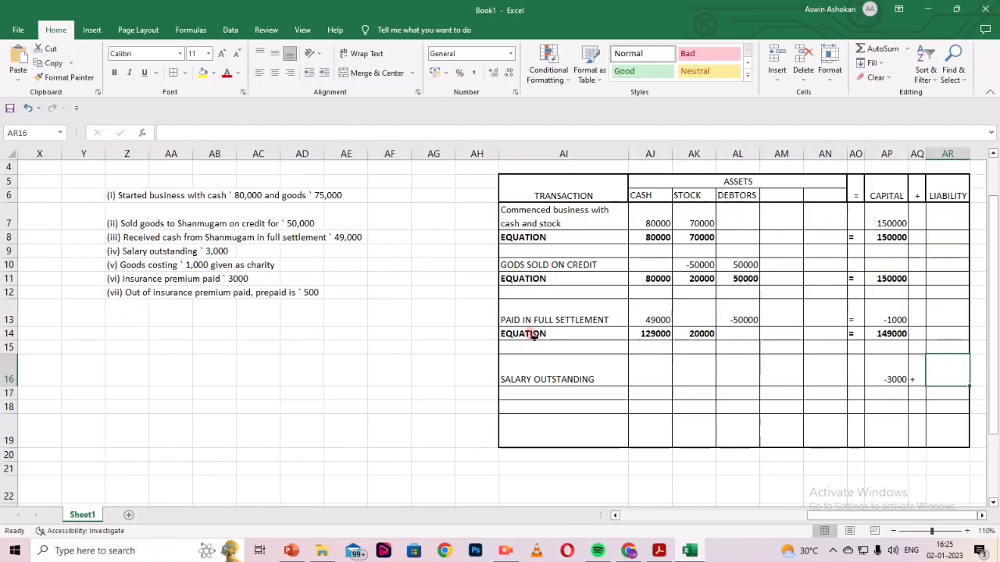
type("3000")
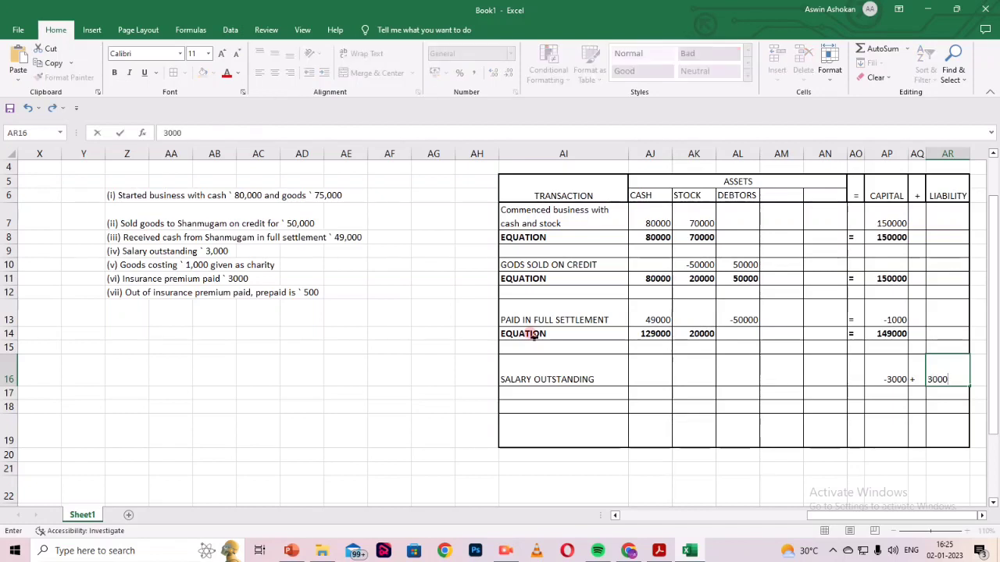
key("Return")
Make the cells AI17:AR17 bold and enter the label EQUATION in AI17.
key("Left")
key("Left")
key("Left")
key("Left")
key("Left")
key("Left")
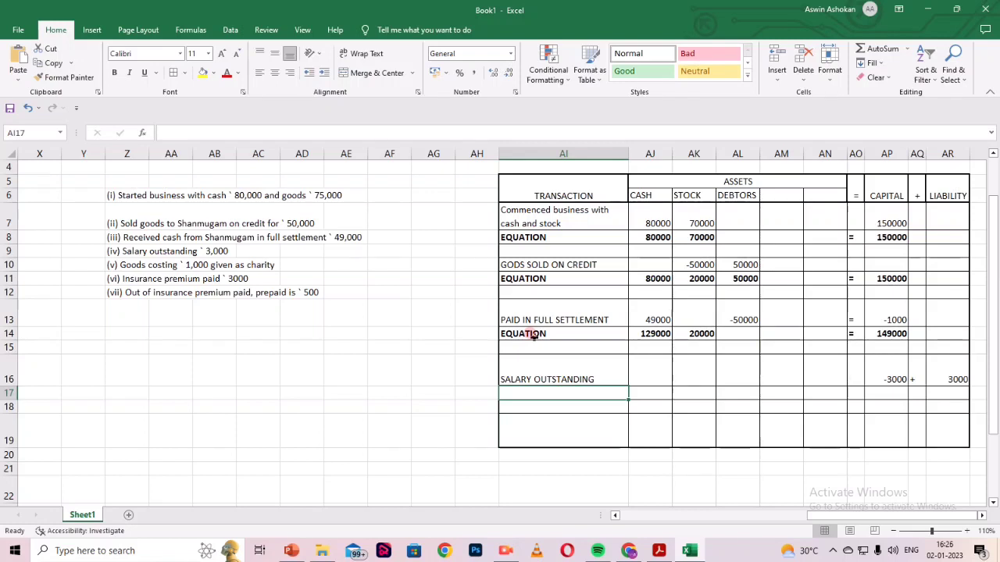
left_click_drag(576, 391, 955, 391)
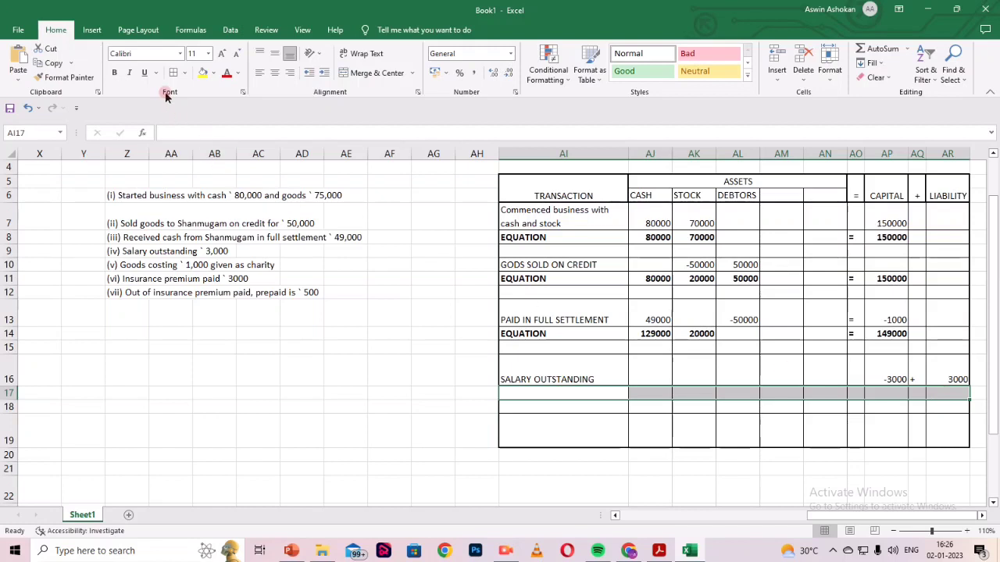
left_click(114, 72)
type("EQUATION")
key("Return")
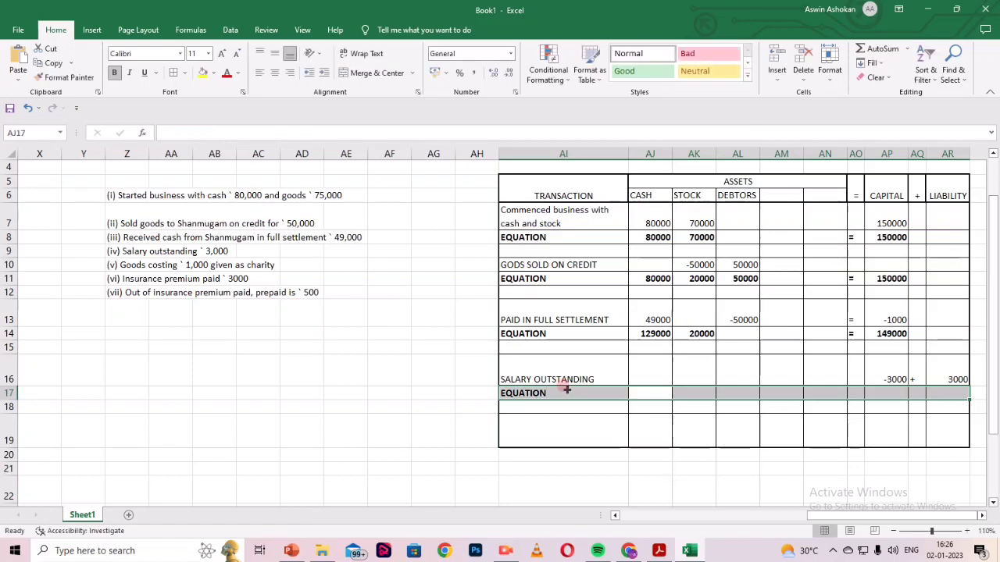
Enter 129000 cash in AJ17 and 20000 stock in AK17.
type("1290000")
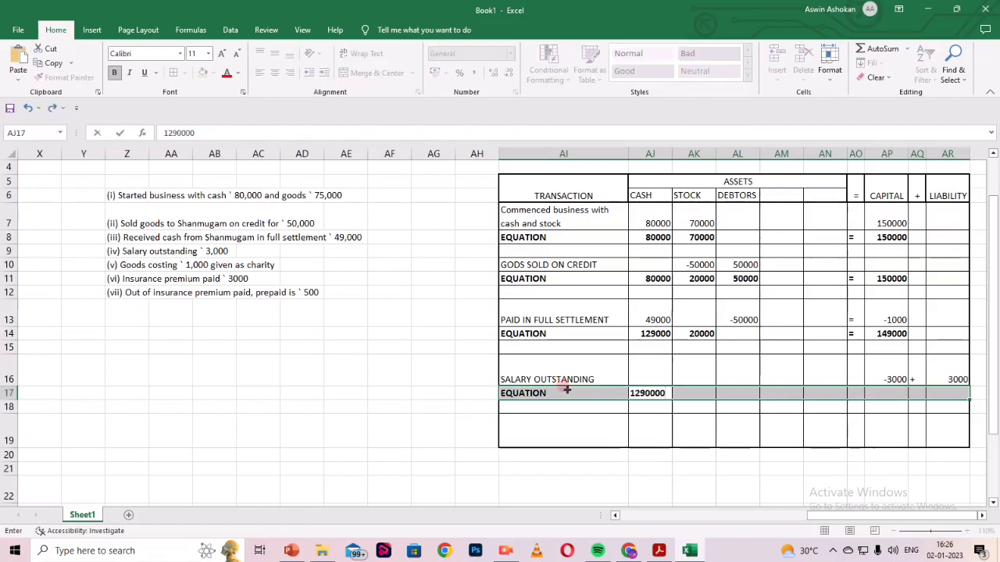
key("BackSpace")
key("Return")
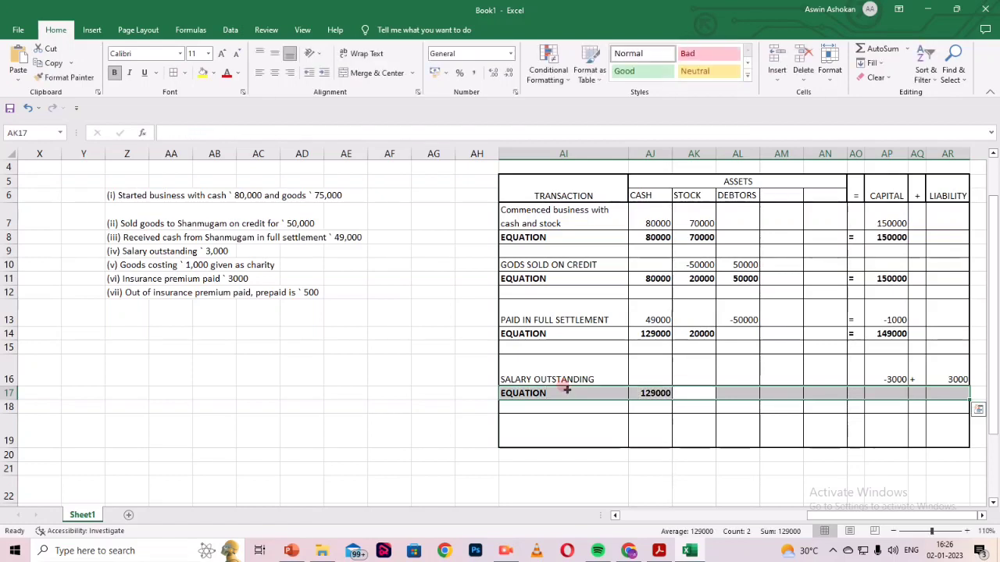
type("20000")
key("Return")
Add an equals sign in AO17 and 146000 capital in AP17 to the equation row.
key("Return")
key("Return")
key("Return")
type("=")
key("Return")
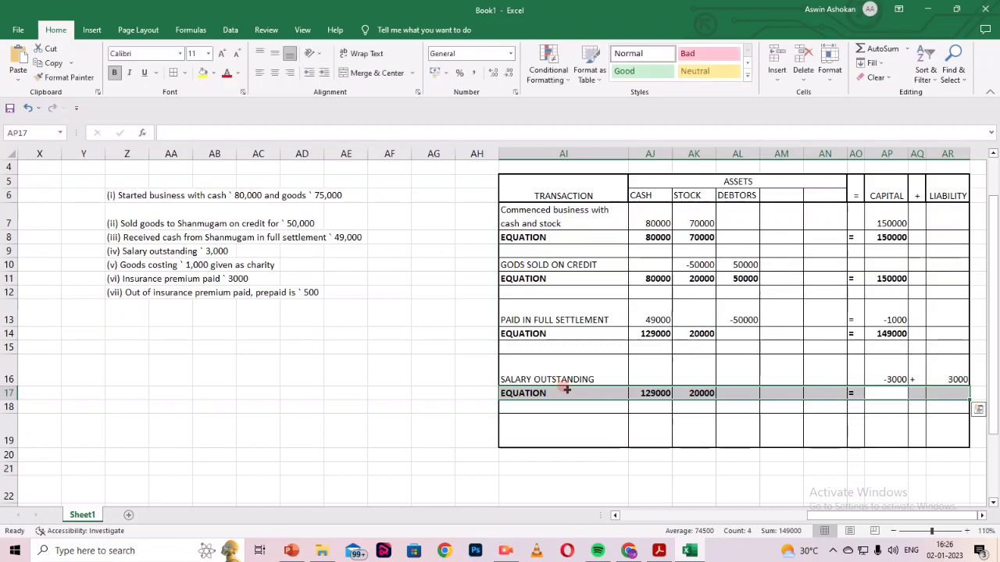
type("146000")
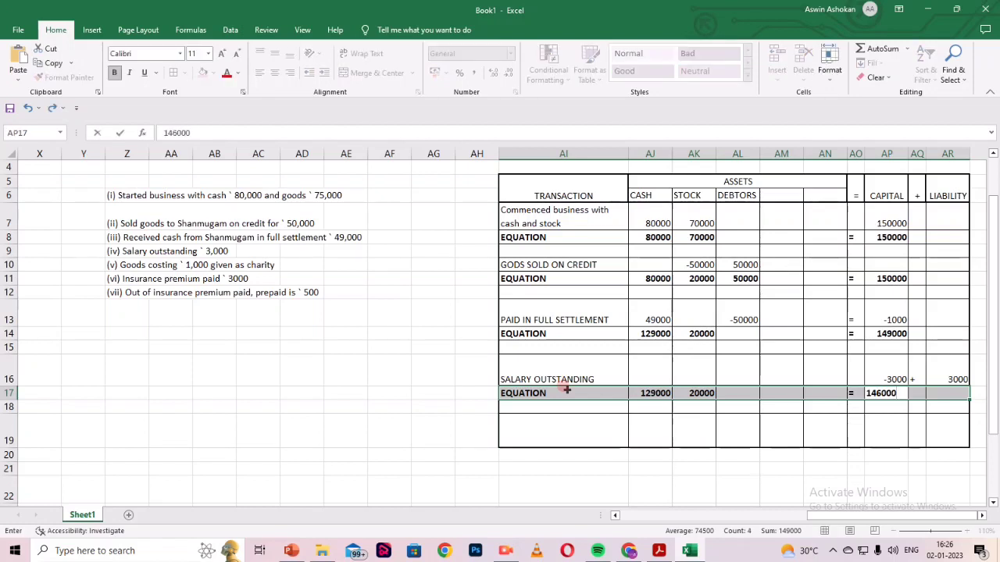
key("Return")
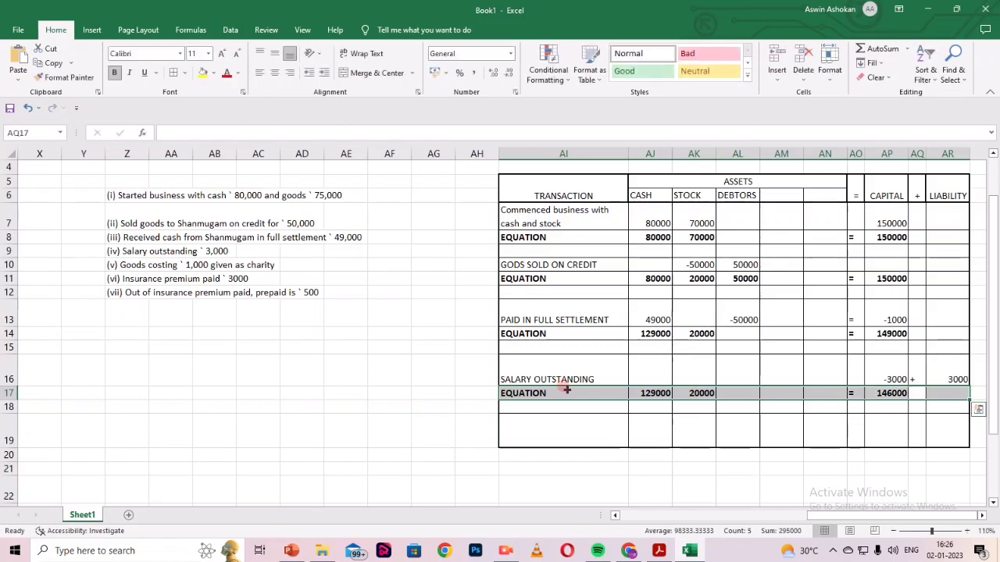
Complete equation row 17 with a plus sign in AQ17 and 3000 liability in AR17.
type("+")
key("Return")
type("3000")
left_click(566, 390)
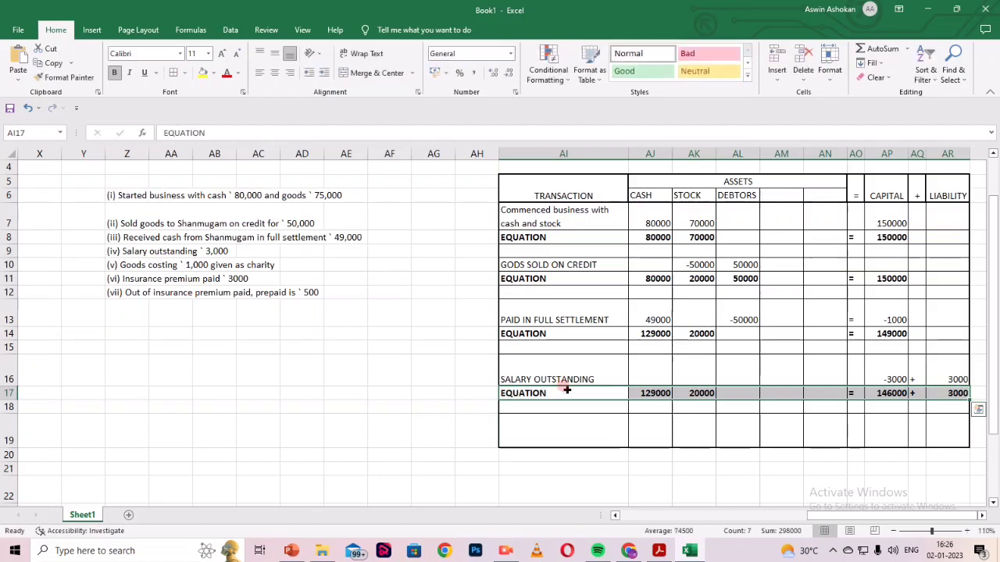
Enter the label INSURANCE PREMIUM PAID in AI19 and -3000 cash in AJ19.
key("Down")
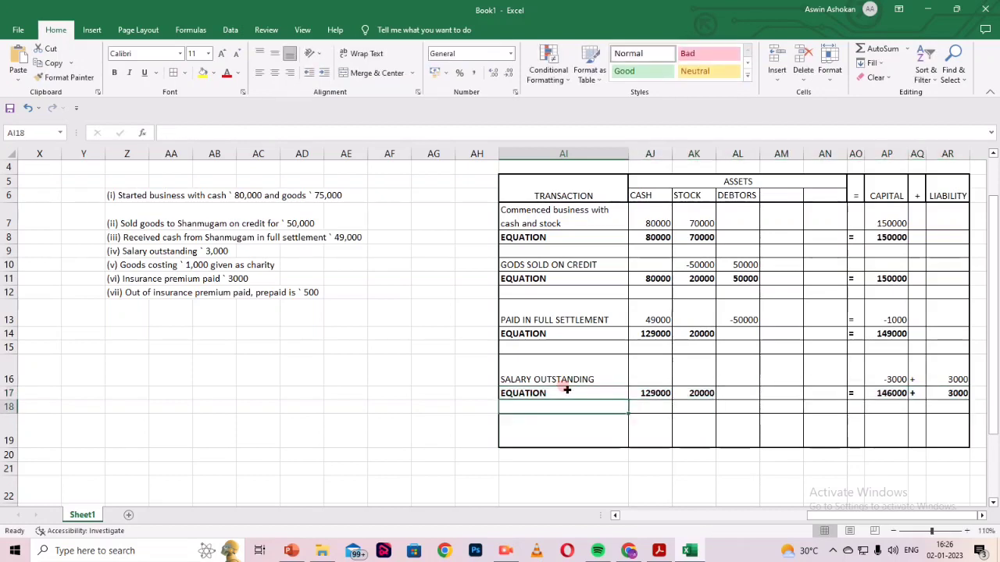
key("Down")
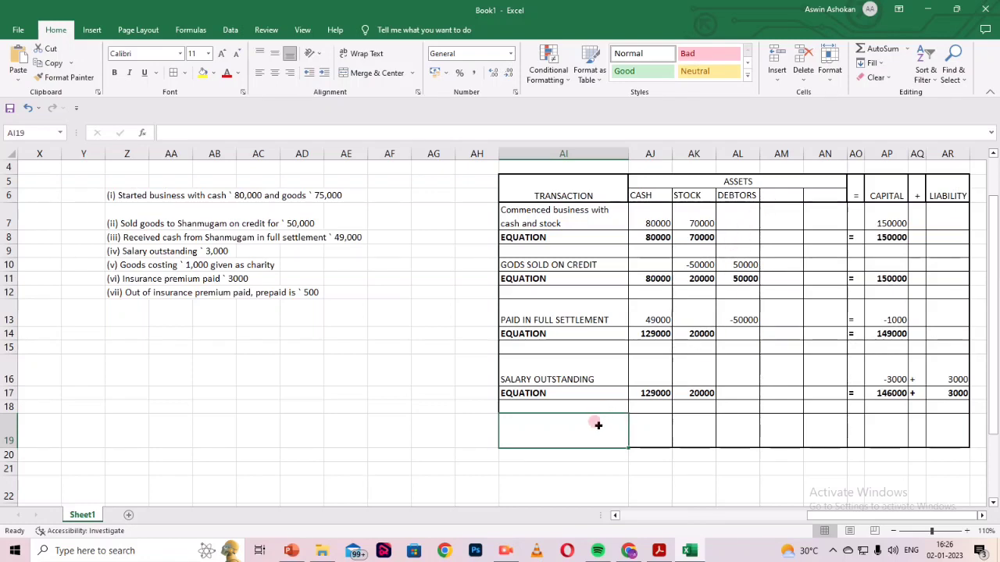
type("INSUER")
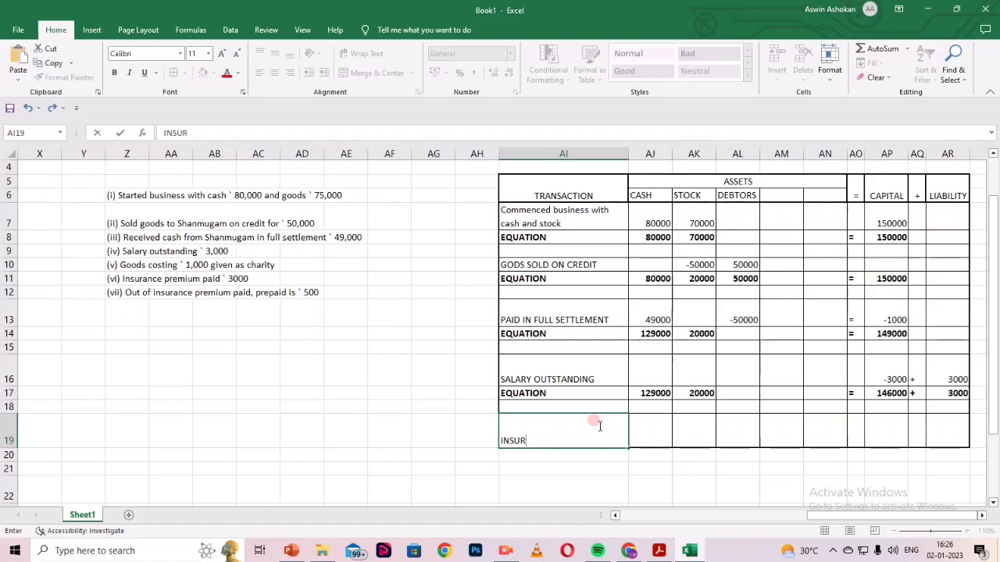
type("ANCE PREMIUM PAID")
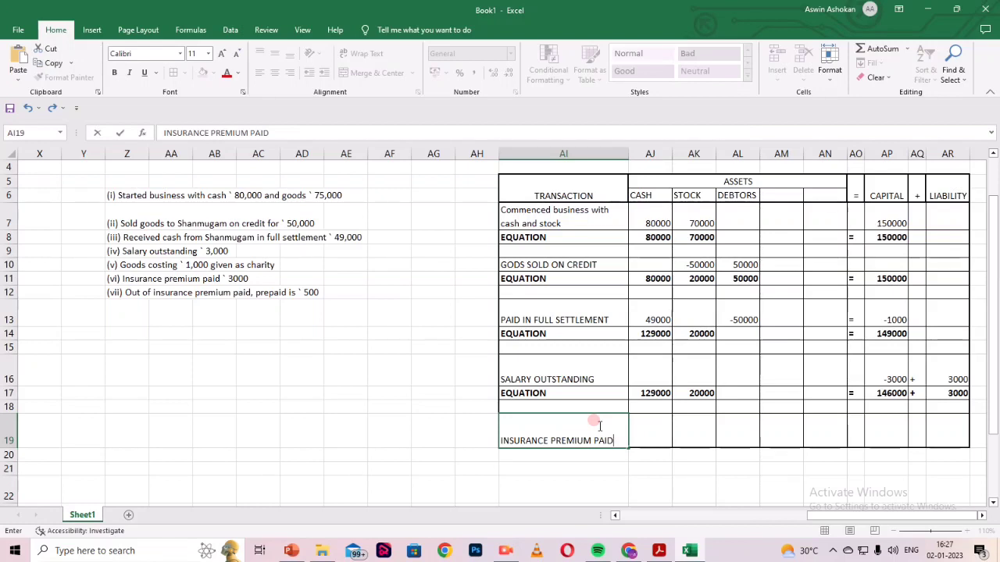
key("Tab")
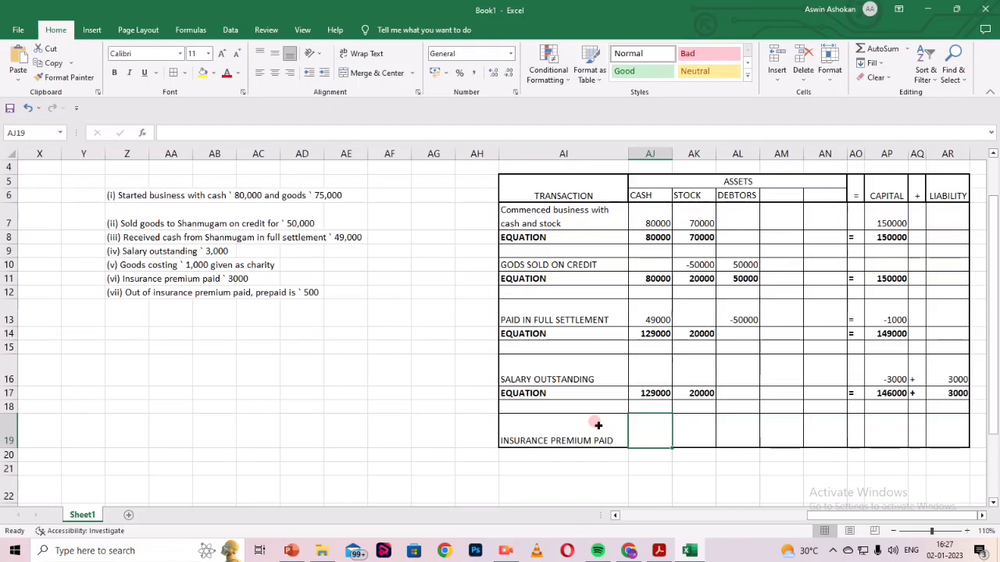
type("-")
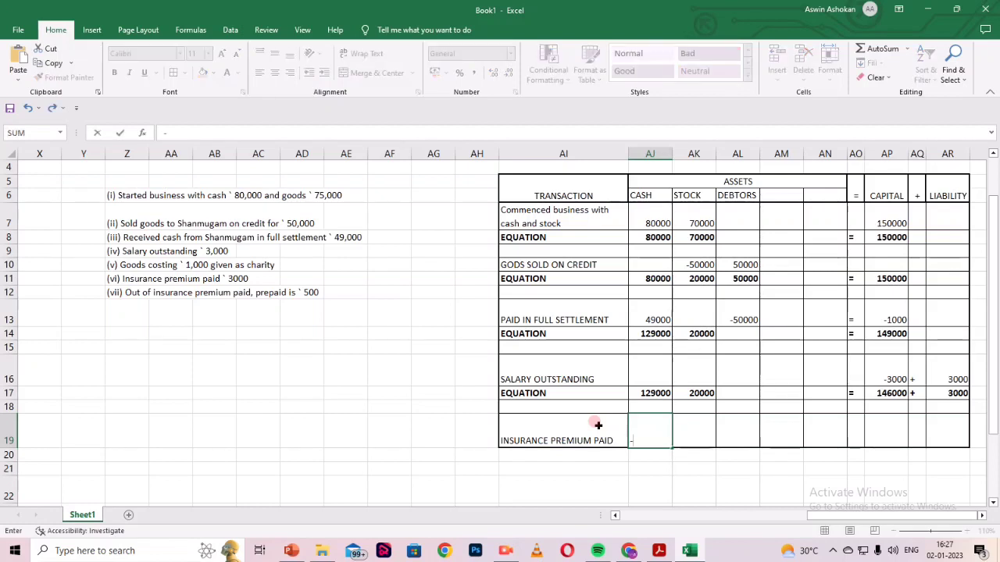
type("3000")
key("Right")
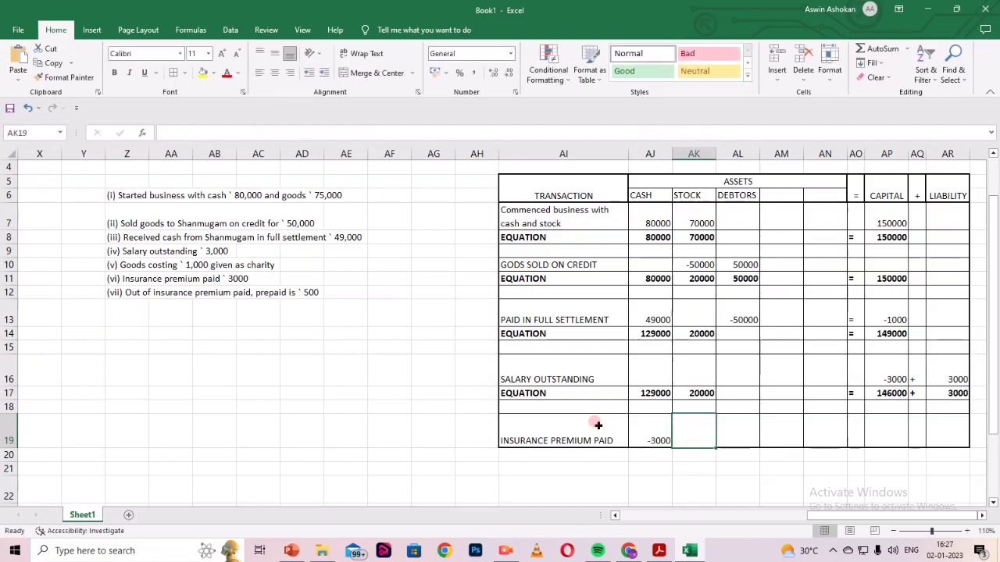
Add an equals sign in AO19 and -3000 capital in AP19 to the insurance premium row.
key("Right")
key("Right")
key("Right")
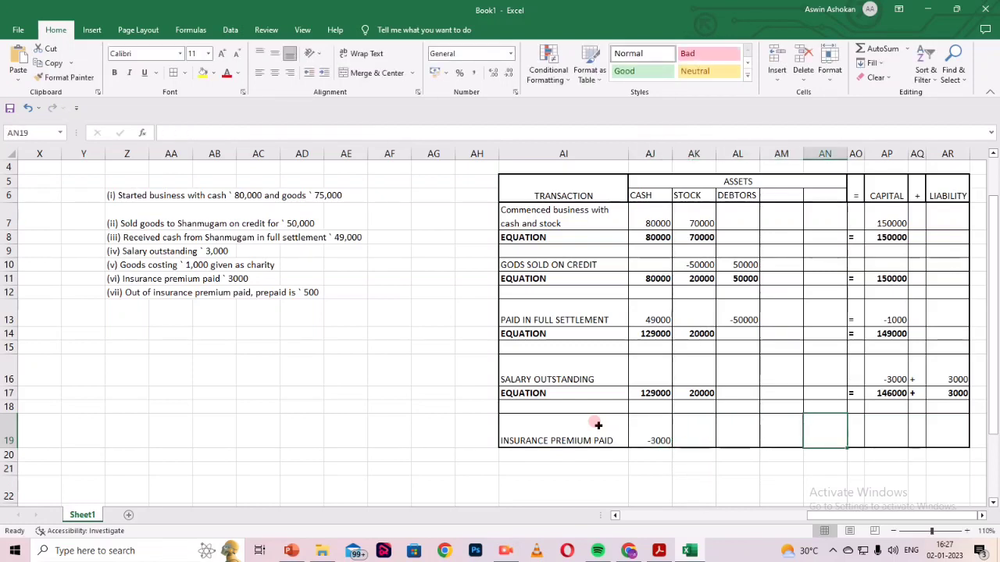
key("Right")
type("=")
key("Right")
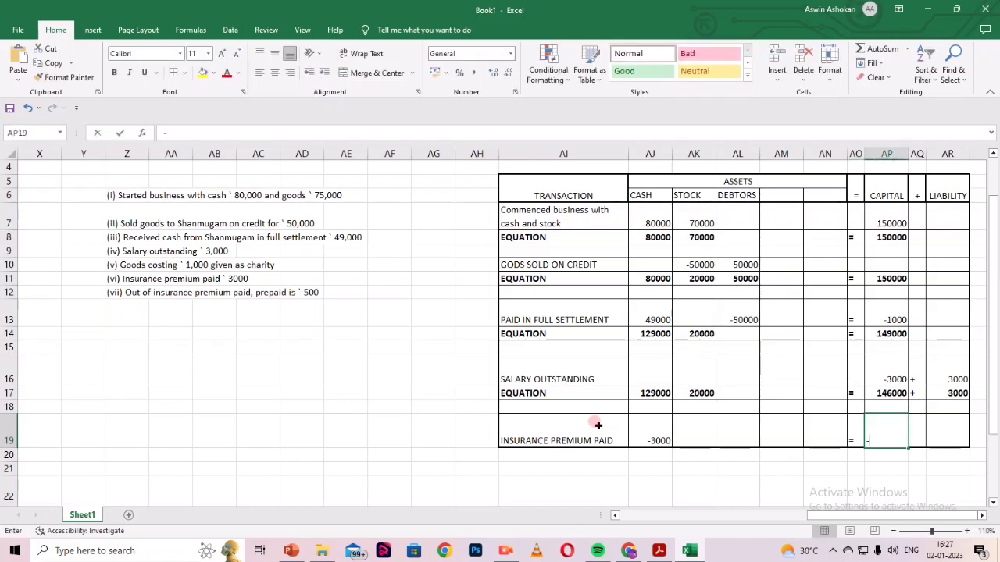
type("-3000")
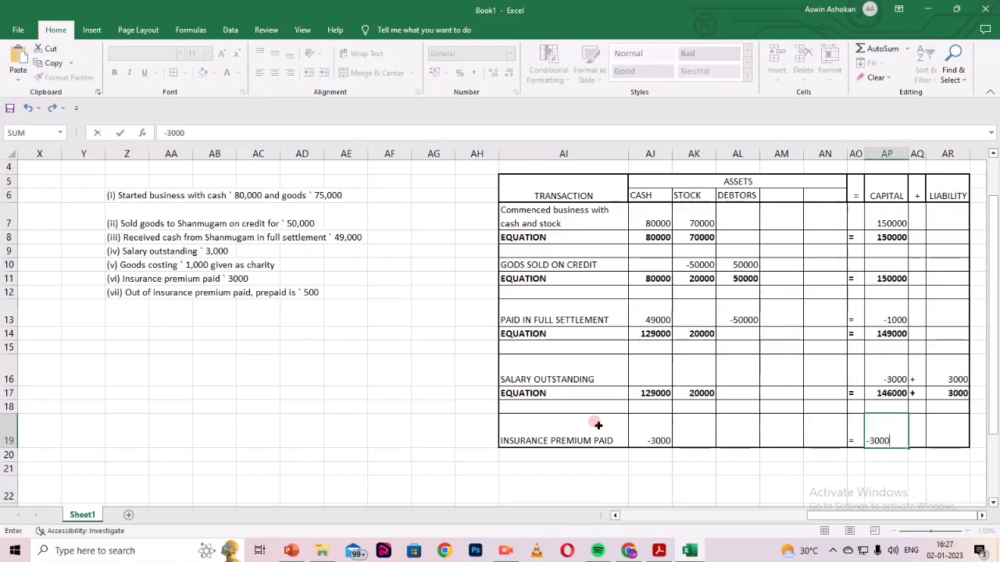
key("Return")
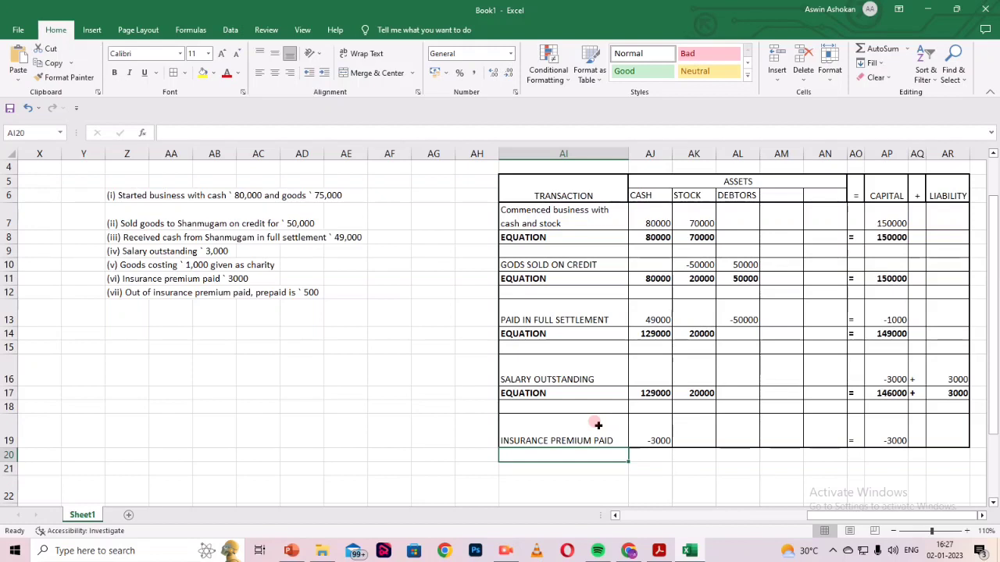
Make the cells AI20:AR20 bold and enter the label EQUATION in AI20.
mouse_move(598, 455)
left_mouse_down()
mouse_move(819, 477)
mouse_move(957, 445)
mouse_move(957, 456)
left_mouse_up()
left_click(115, 73)
type("EQUATION")
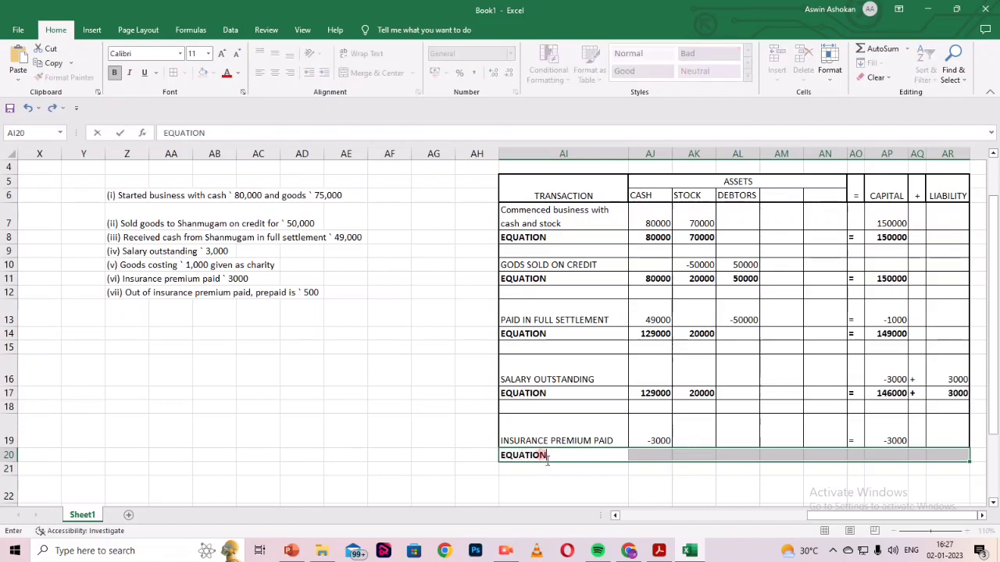
key("Tab")
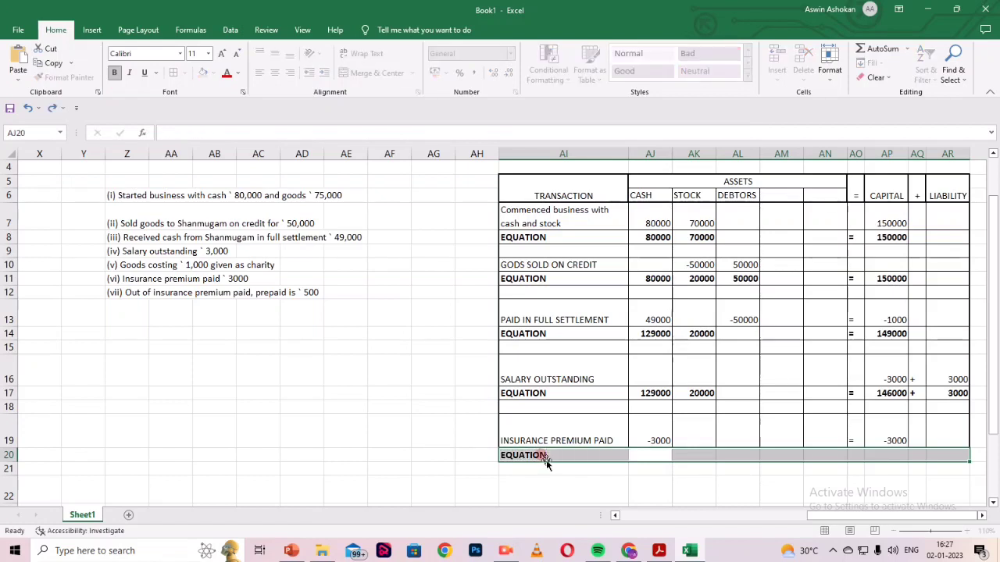
Enter 126000 cash in AJ20 and 20000 stock in AK20.
type("126000")
key("Tab")
type("20000")
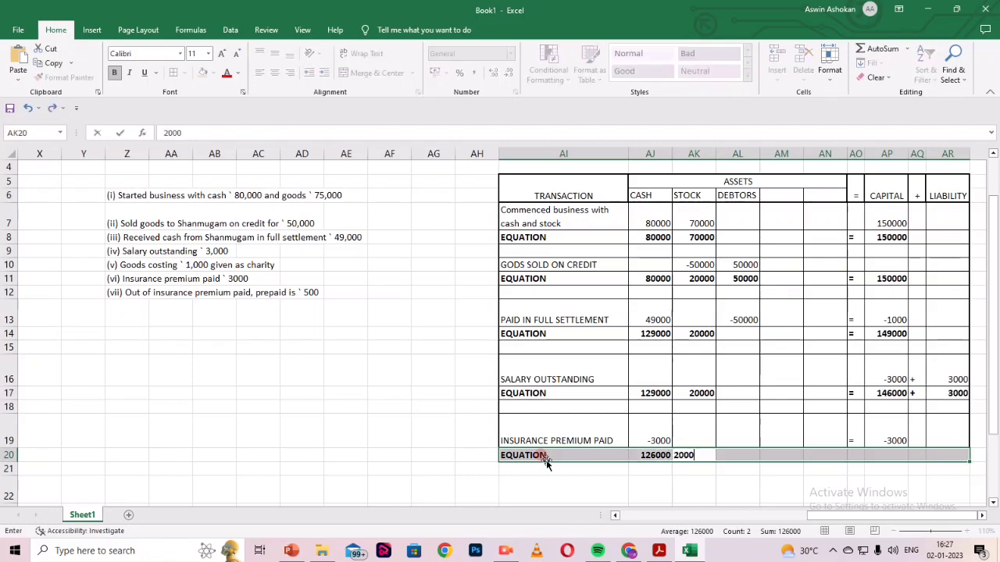
key("Tab")
Add an equals sign in AO20 and 143000 capital in AP20 to the equation row.
key("Tab")
key("Tab")
key("Tab")
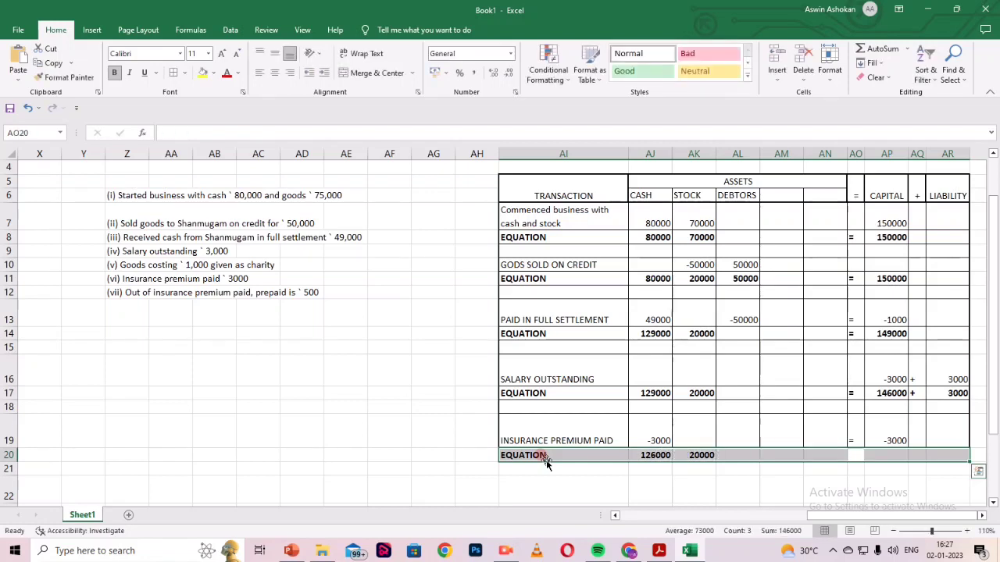
type("=")
key("Tab")
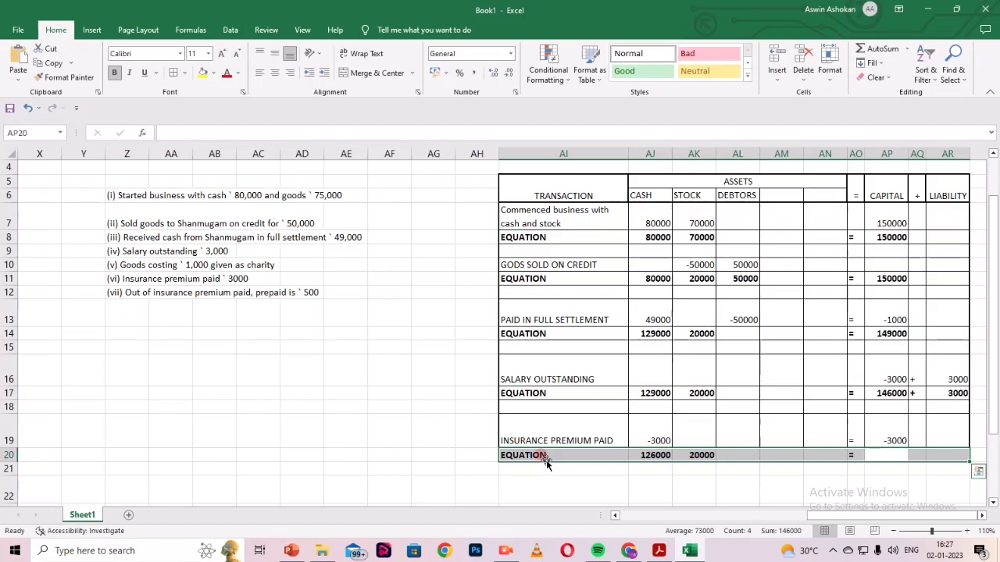
type("143000")
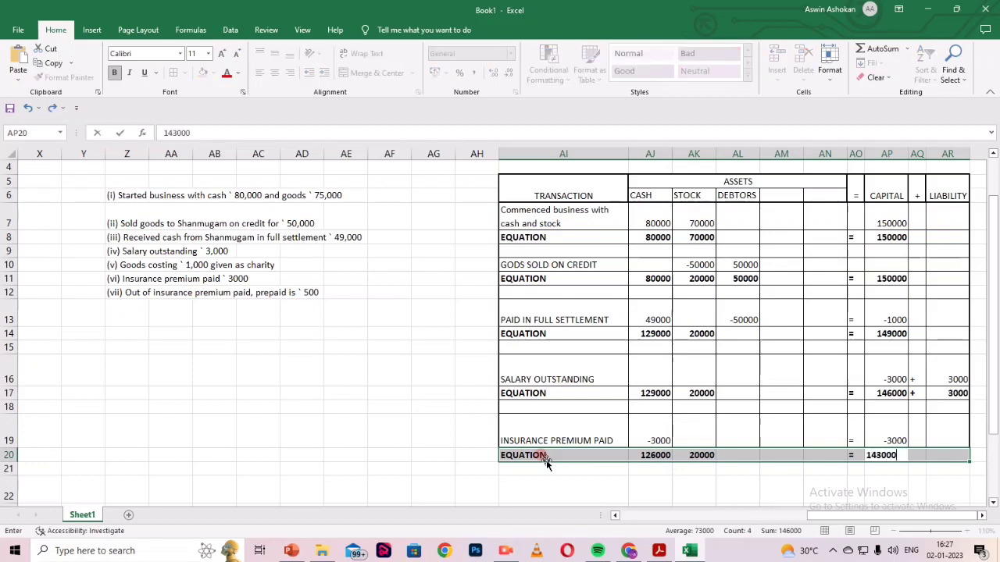
key("Tab")
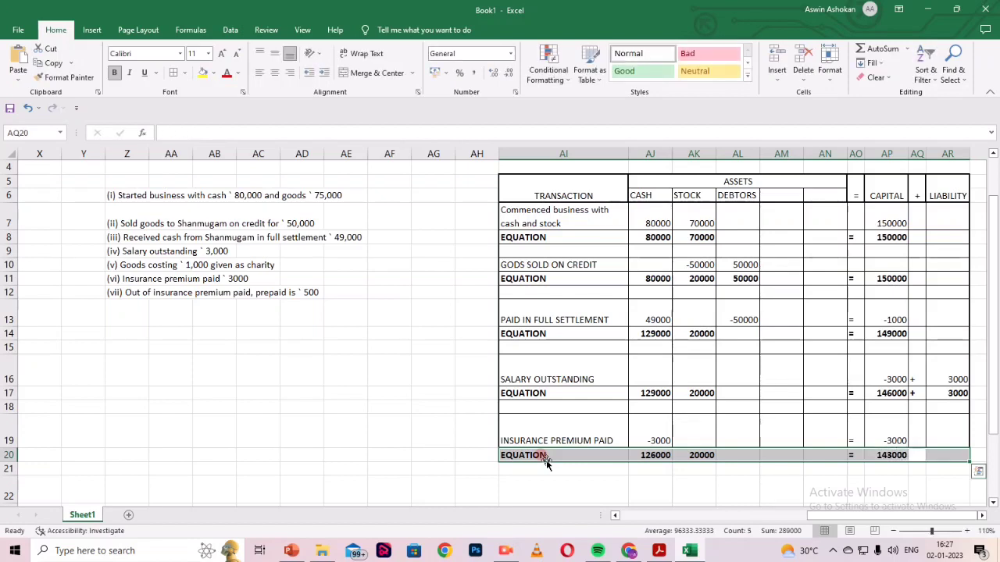
Complete equation row 20 with a plus sign in AQ20 and 3000 liability in AR20.
type("+")
key("Tab")
type("3000")
left_click(547, 462)
left_click(536, 461)
left_click(538, 485)
Add the asset column heading PREPAID INS in AM6, beside DEBTORS.
mouse_move(989, 413)
left_mouse_down()
mouse_move(990, 447)
mouse_move(989, 387)
mouse_move(989, 415)
left_mouse_up()
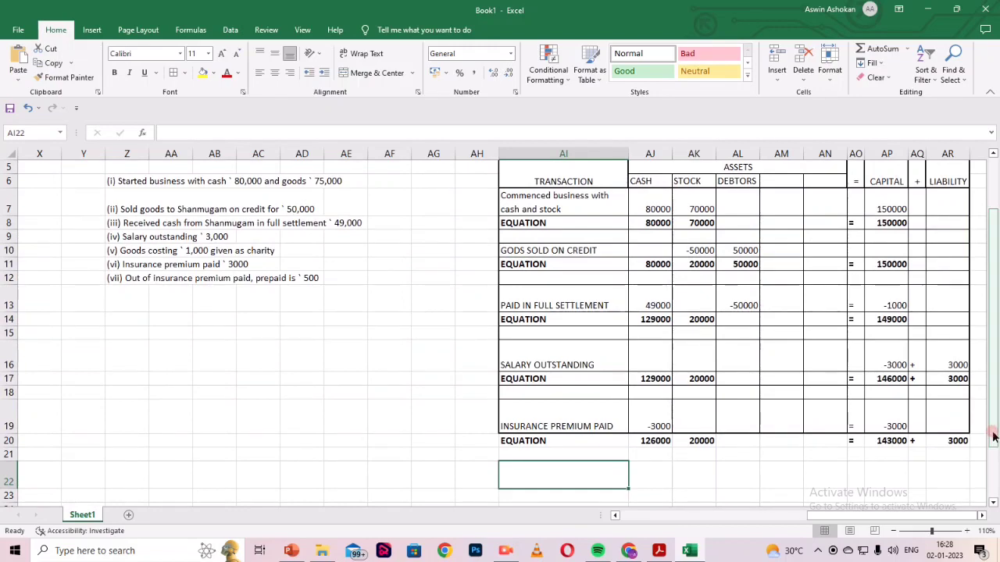
left_click(764, 181)
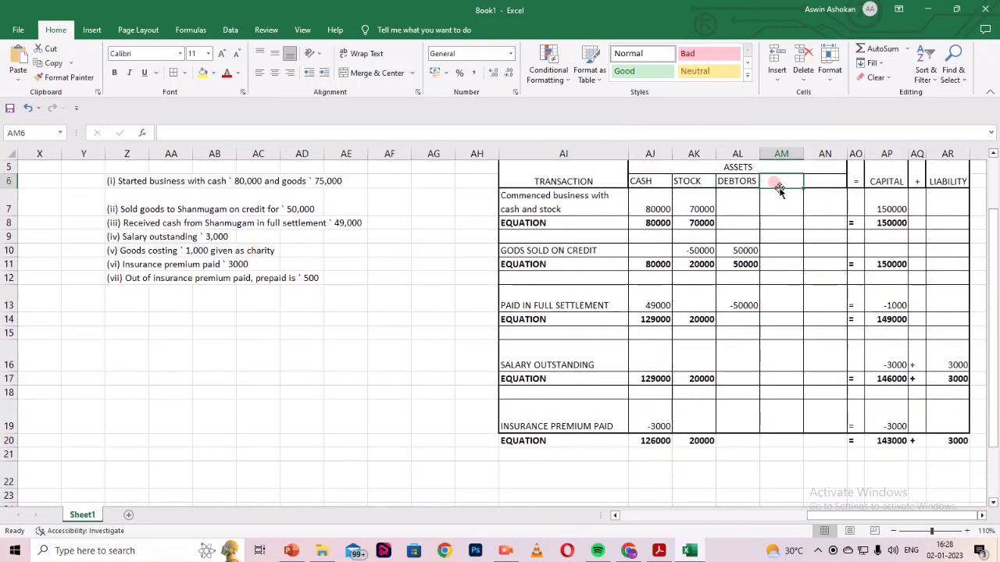
type("PREPAID INS")
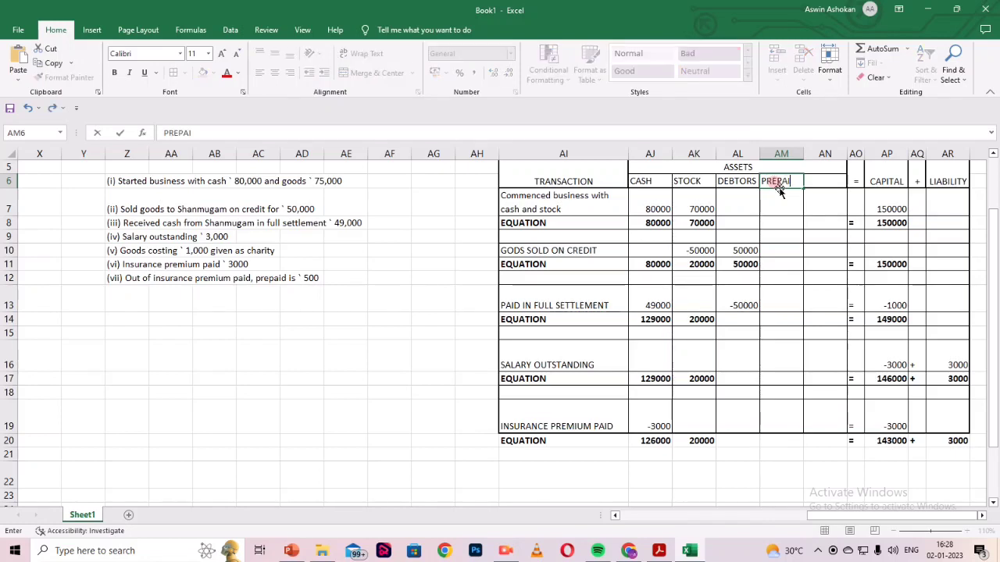
key("Down")
Enter the transaction label PREPAID INSUEANCE in AI22.
key("Down")
key("Down")
key("Down")
key("Down")
key("Down")
key("Down")
key("Down")
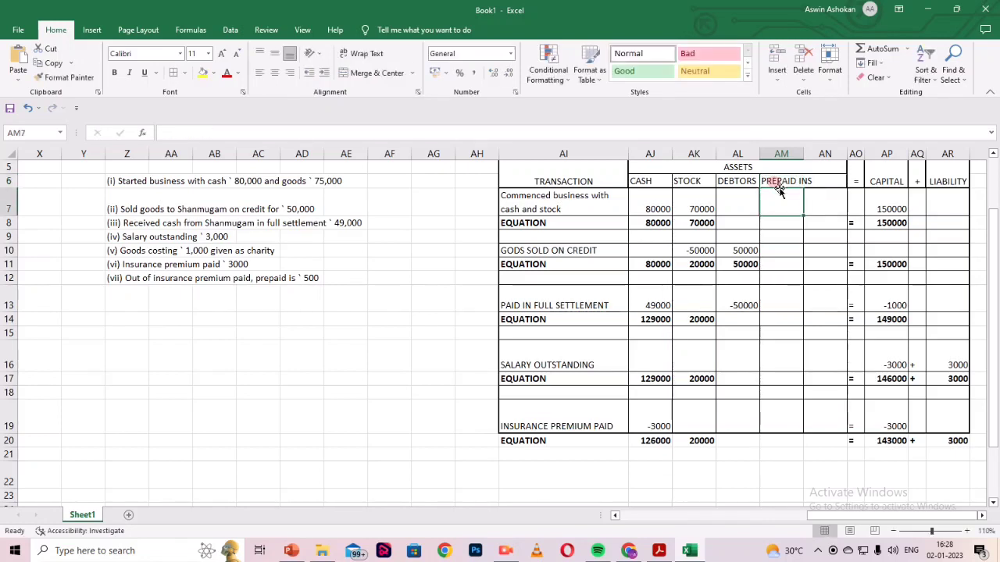
key("Down")
key("Down")
key("Down")
key("Down")
key("Down")
key("Down")
key("Down")
key("Down")
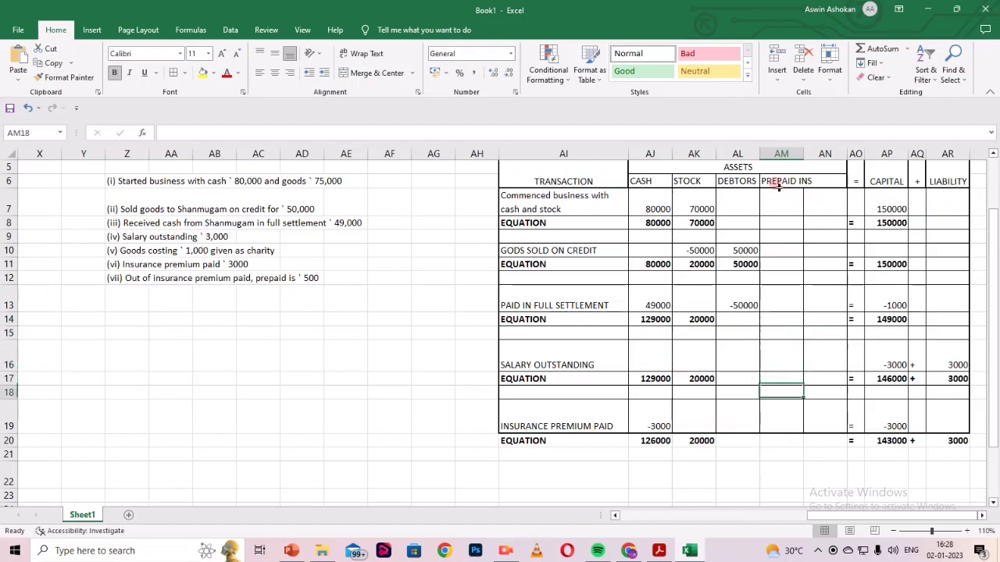
key("Left")
key("Left")
key("Left")
key("Left")
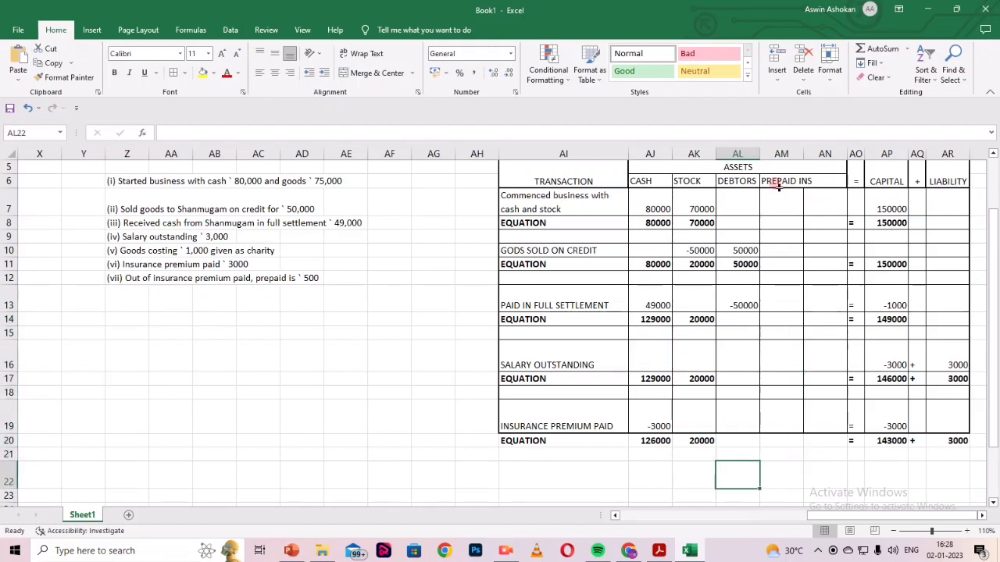
type("PR")
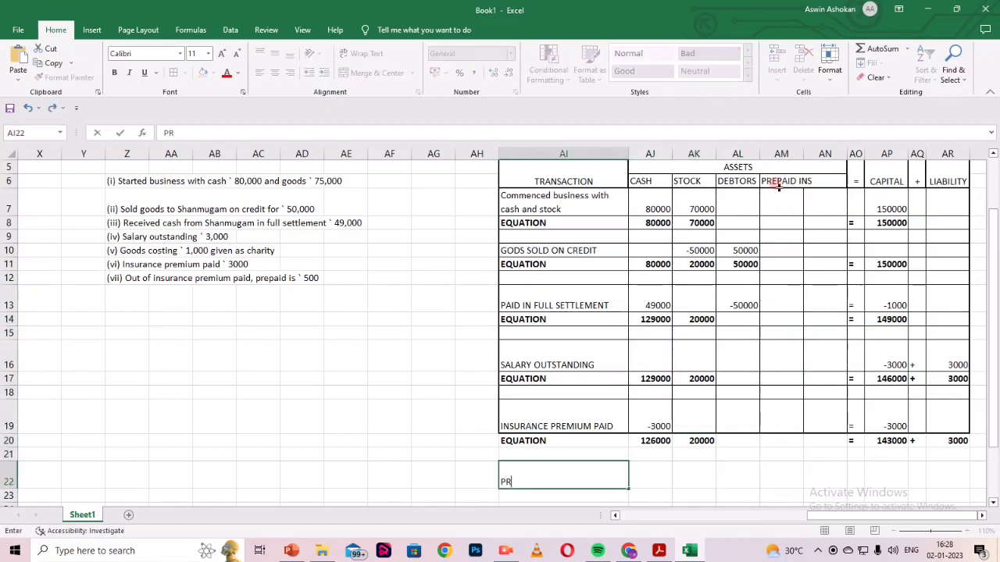
type("EPAID INSUEANCE")
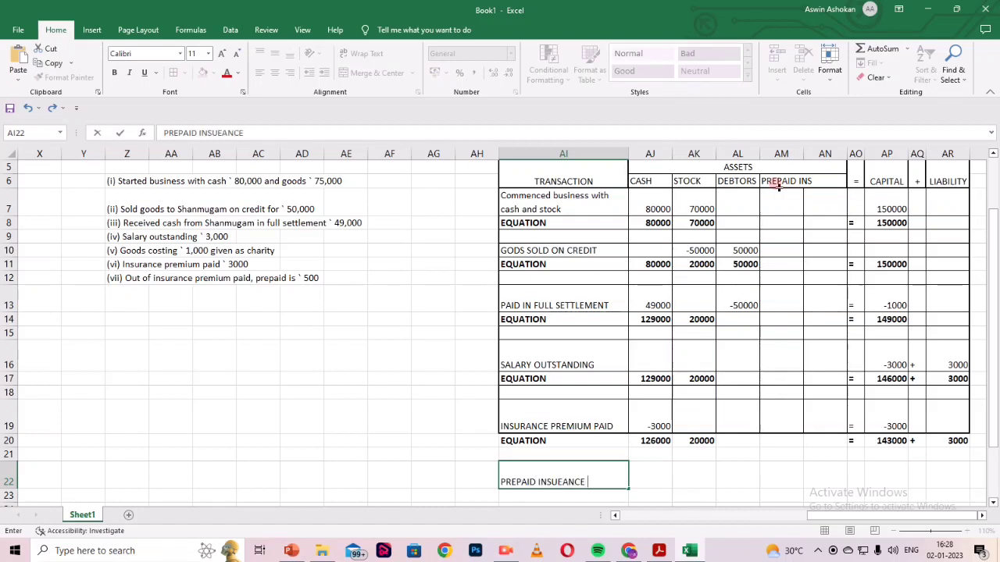
Enter +500 in AM22 under the prepaid insurance column.
key("Right")
key("Right")
key("Right")
key("Right")
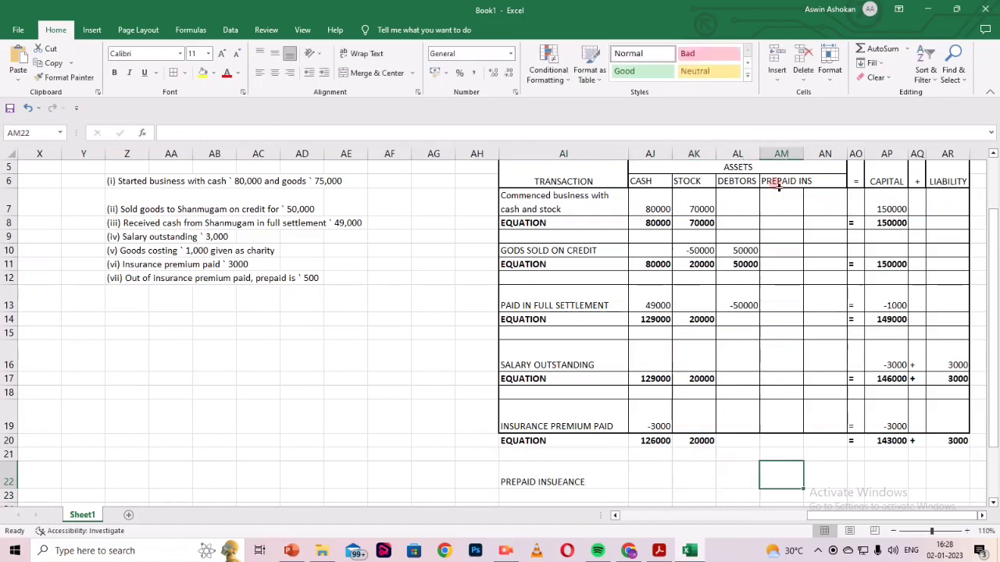
type("+5")
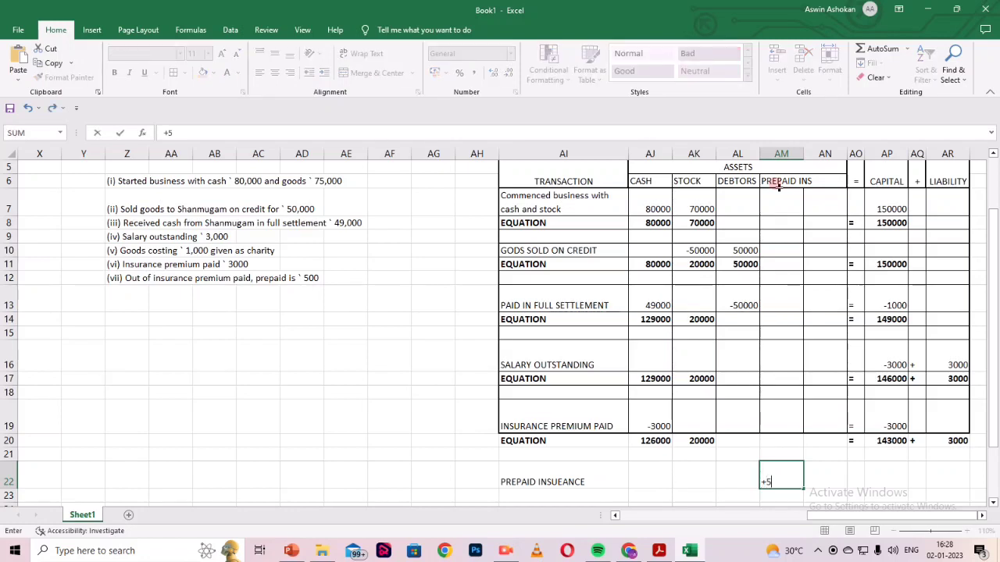
type("0")
Enter -500 in AJ22 under the cash column of the prepaid insurance row.
key("Left")
key("Left")
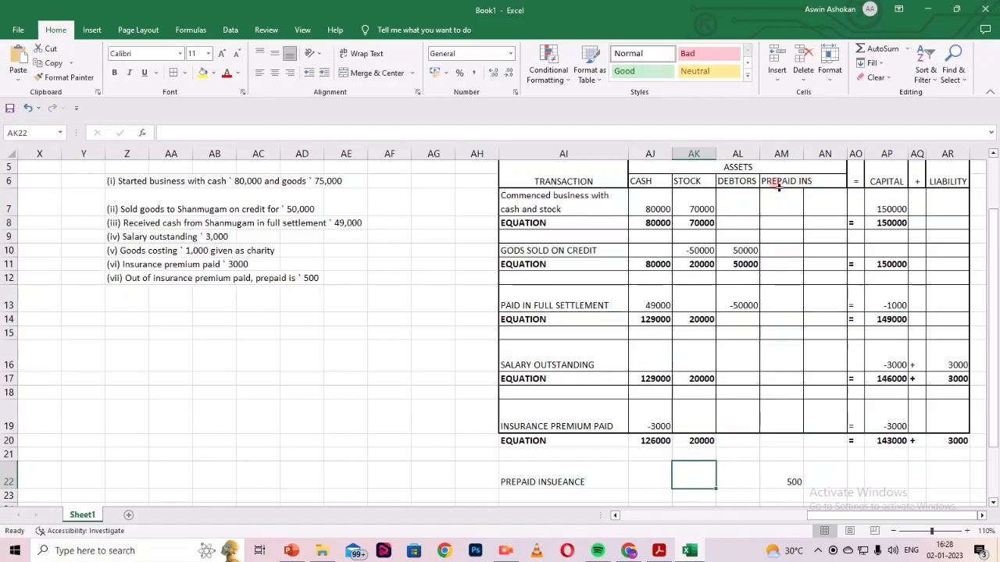
key("Left")
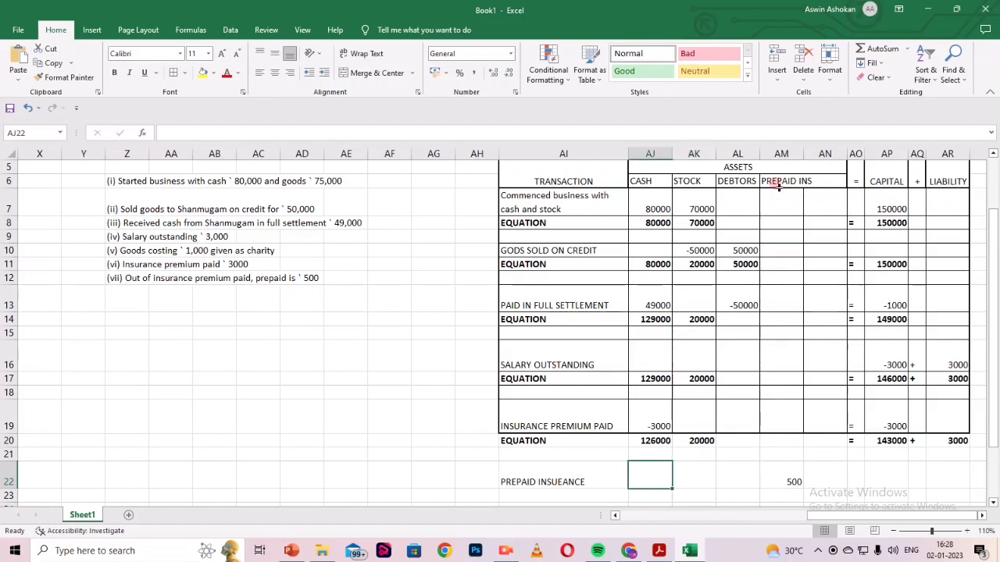
type("-500")
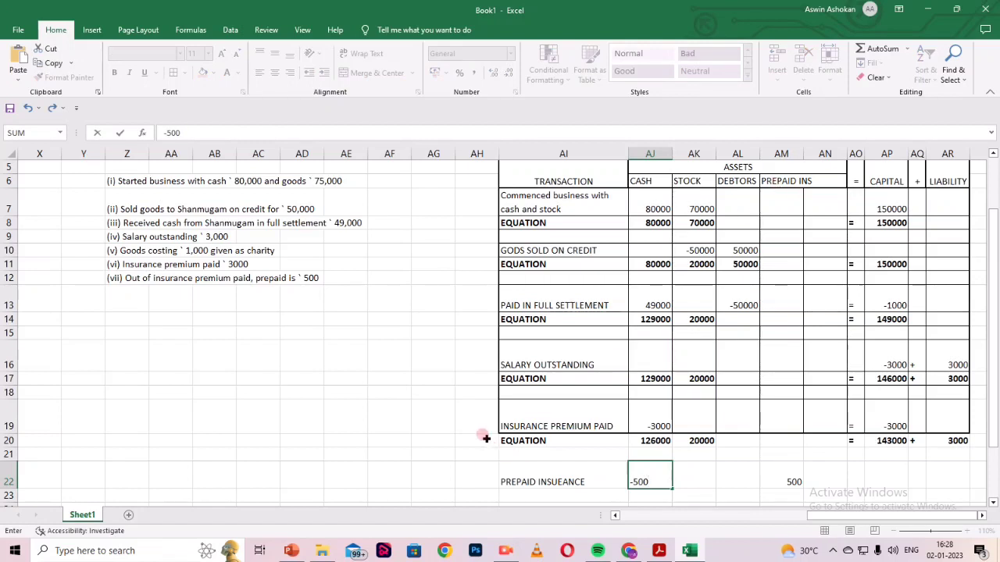
Correct the spelling of the label in AI22 to PREPAID INSURANCE.
double_click(563, 482)
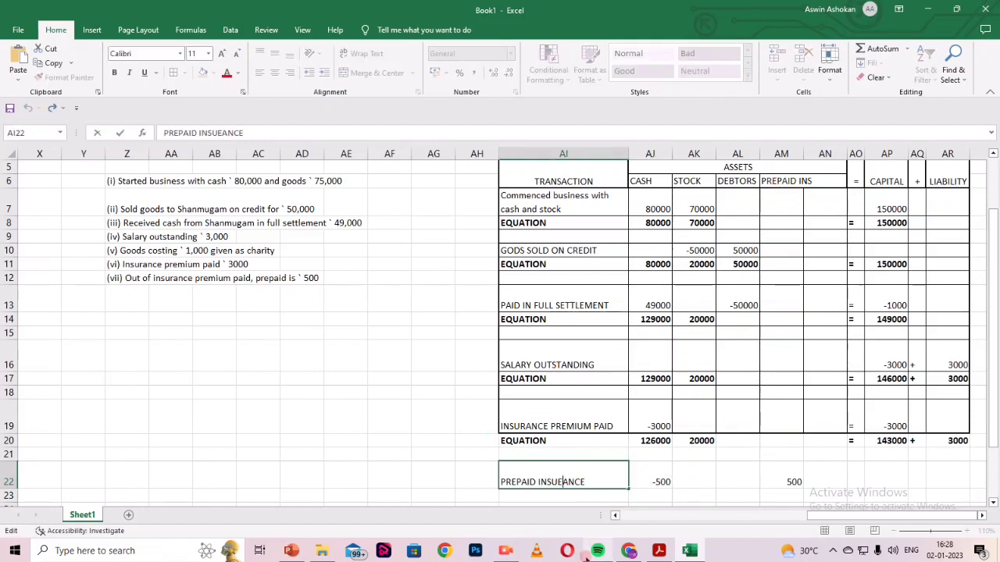
key("BackSpace")
type("R")
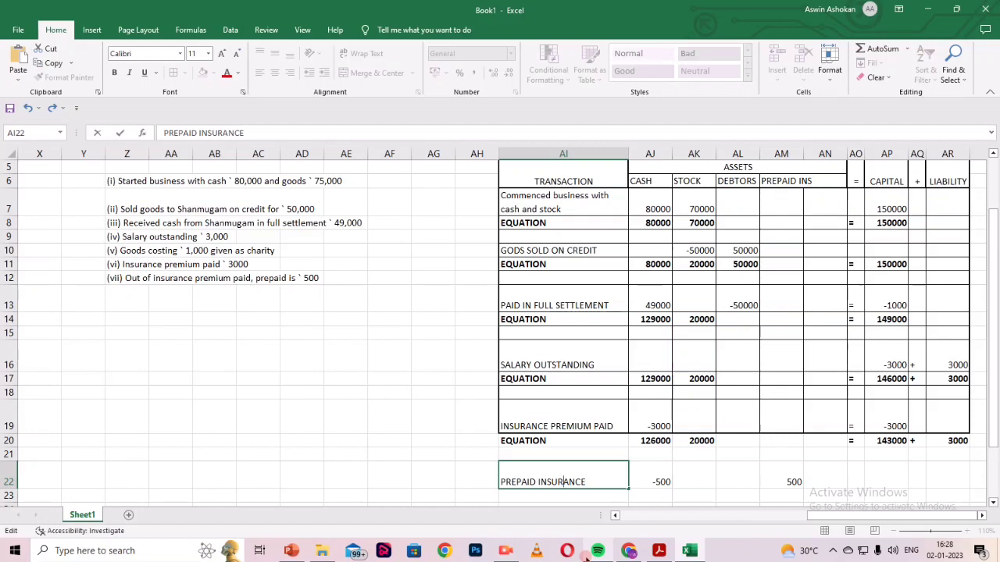
key("Right")
key("Tab")
key("Right")
key("Right")
key("Right")
key("Right")
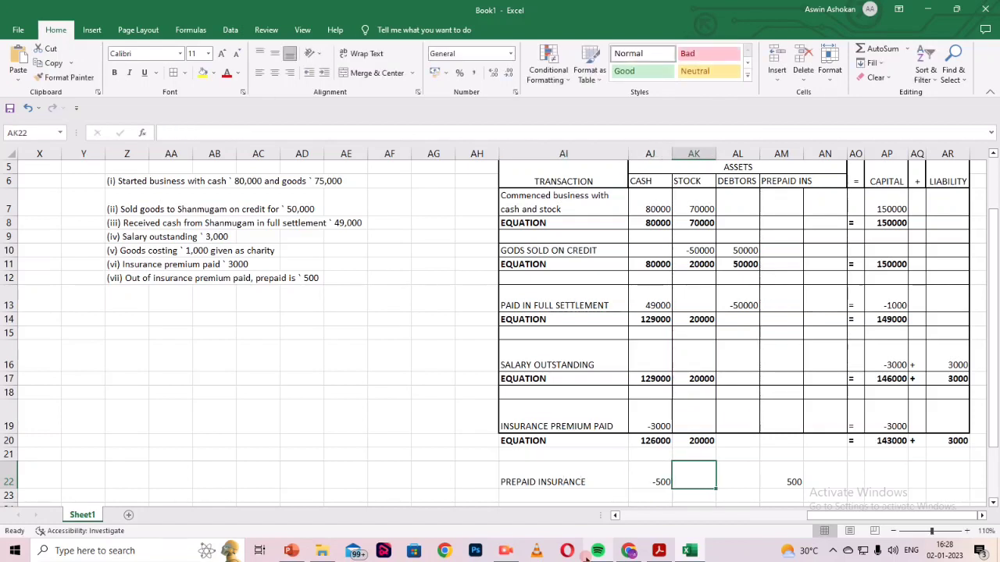
key("Down")
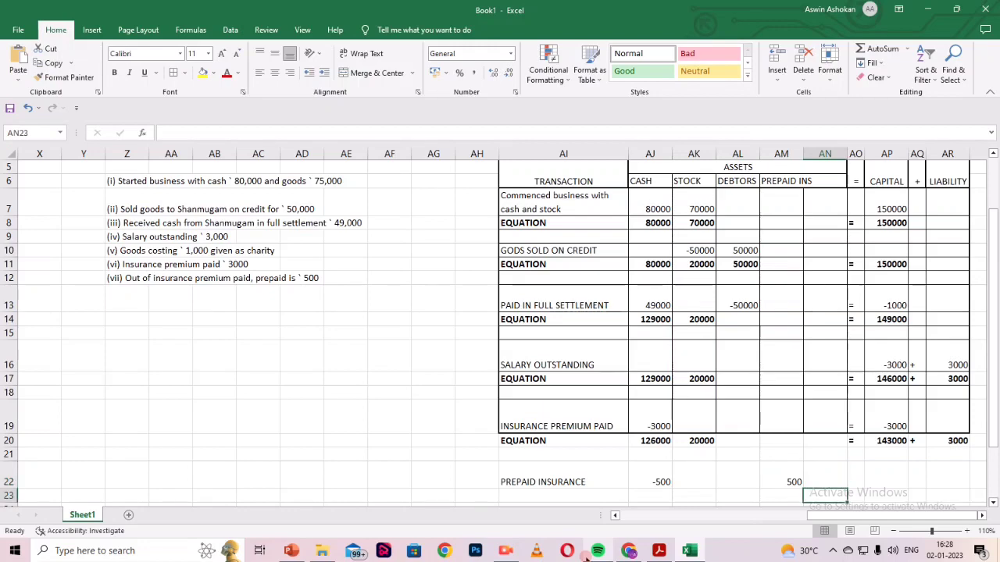
Make cells AI24 to AR24 bold and enter the label EQUATION in AI24 beneath the prepaid insurance row.
key("Left")
key("Left")
key("Left")
key("Left")
key("Left")
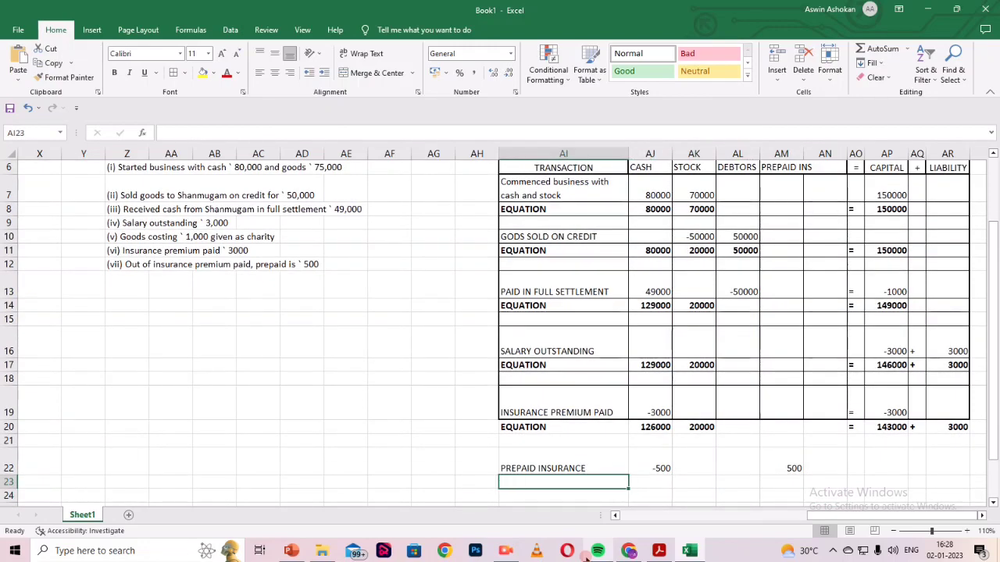
left_click(441, 442)
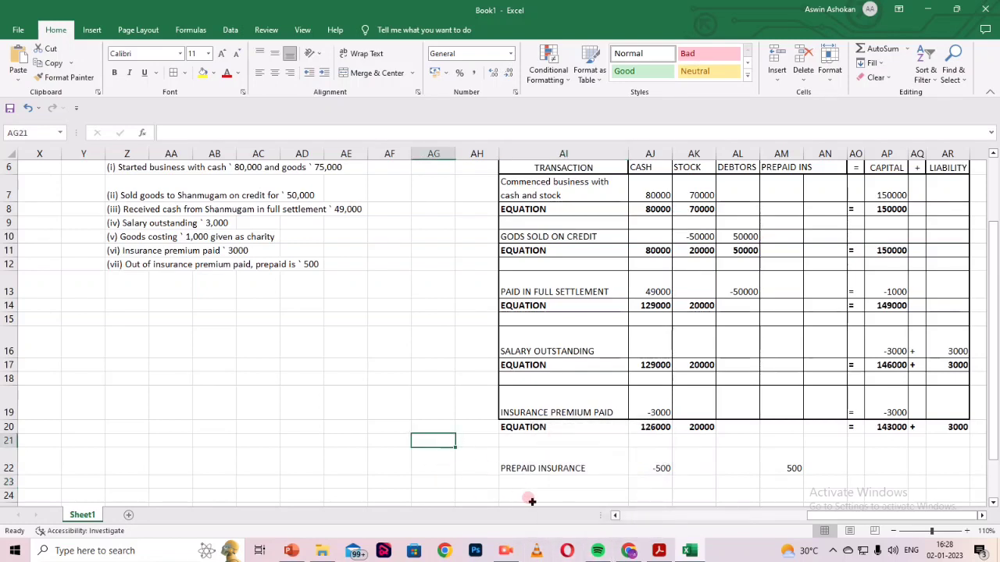
left_click_drag(542, 493, 955, 496)
left_click(114, 72)
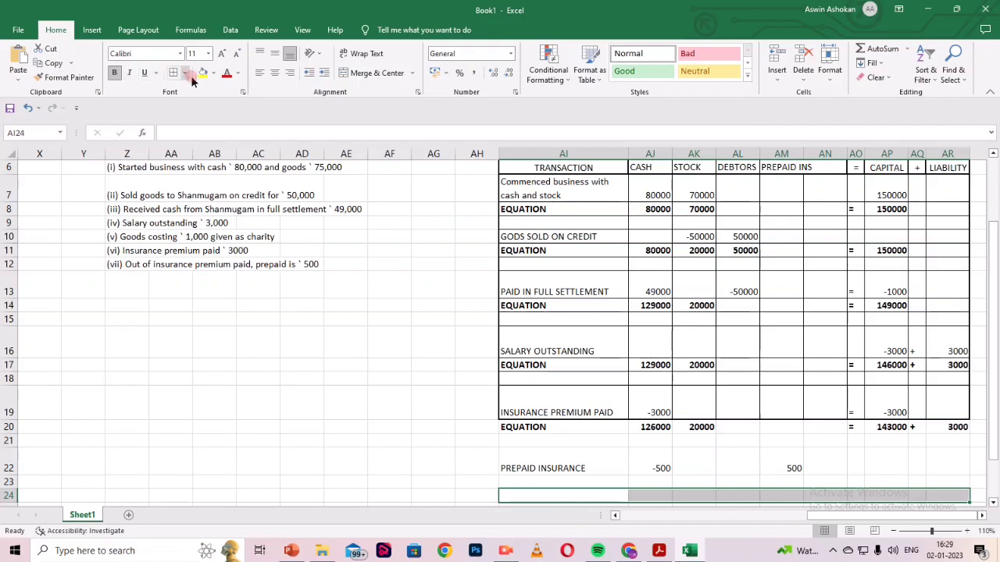
type("EQ")
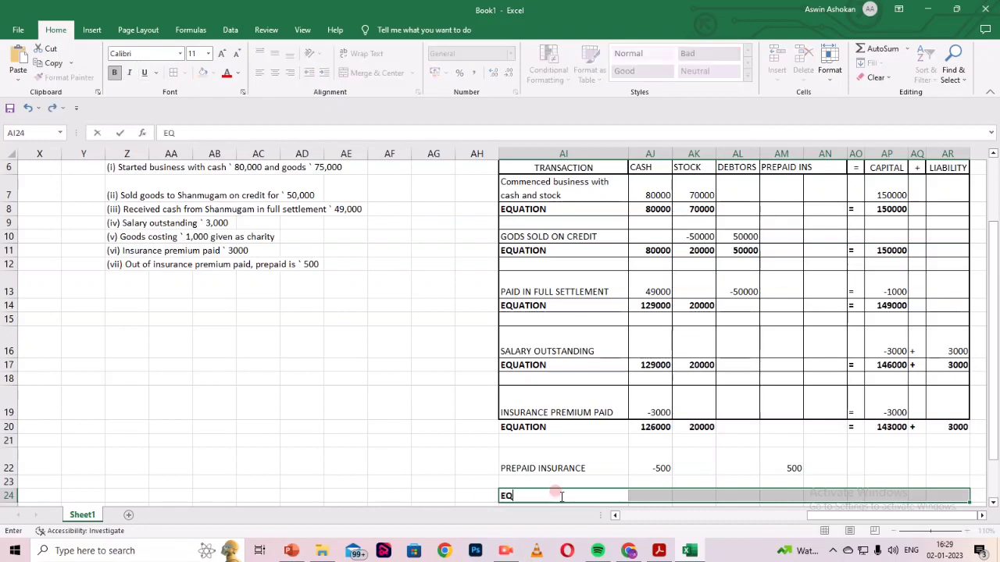
type("UATION")
key("Tab")
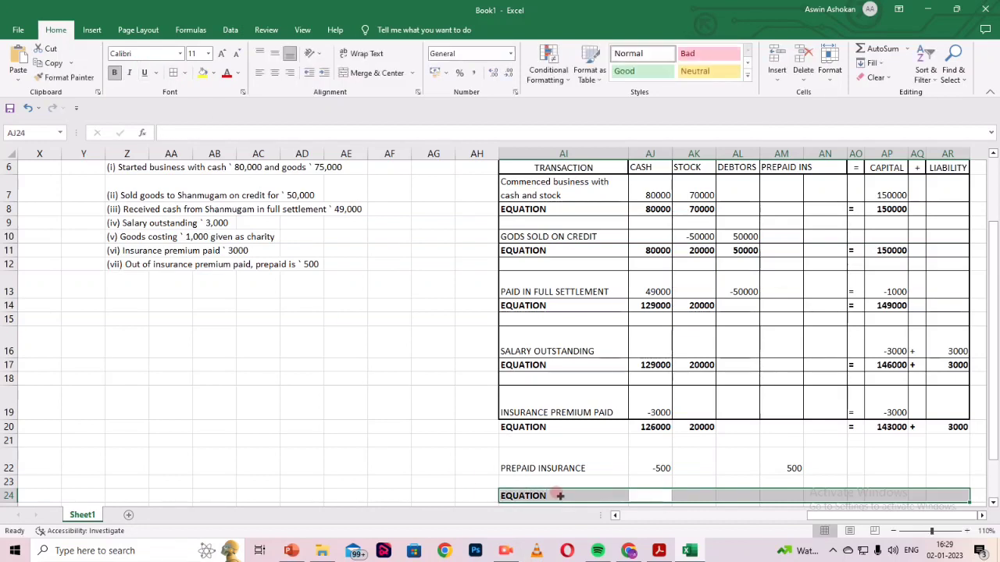
Enter the asset values in equation row 24: 125500 under cash, 20000 under stock and 500 under prepaid insurance.
type("1250")
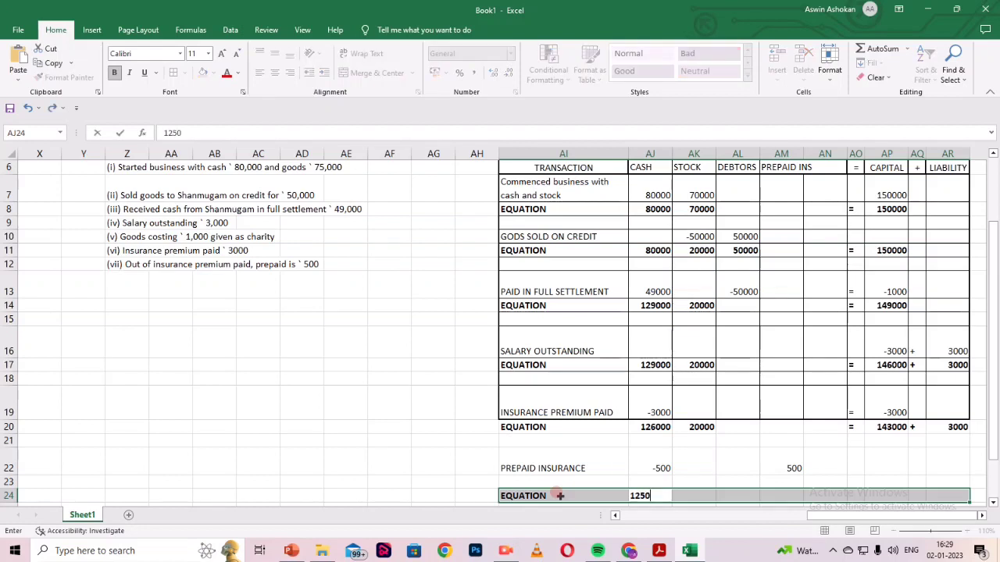
key("BackSpace")
type("500")
key("Tab")
type("20000")
key("Tab")
key("Tab")
type("500")
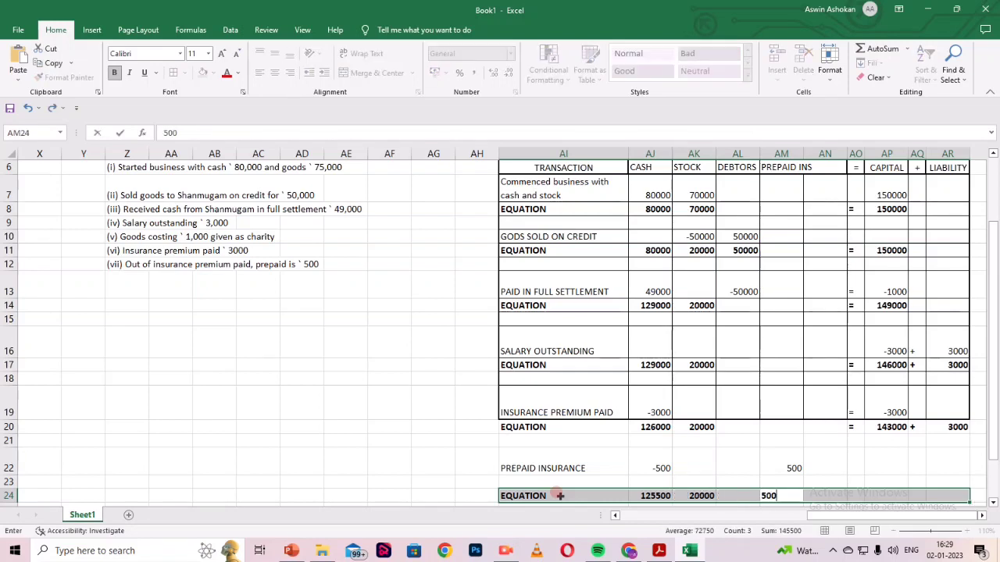
Complete equation row 24 with an equals sign, 143000 under capital, a plus sign and 3000 under liability.
key("Tab")
key("Tab")
type("=")
key("Tab")
type("143000")
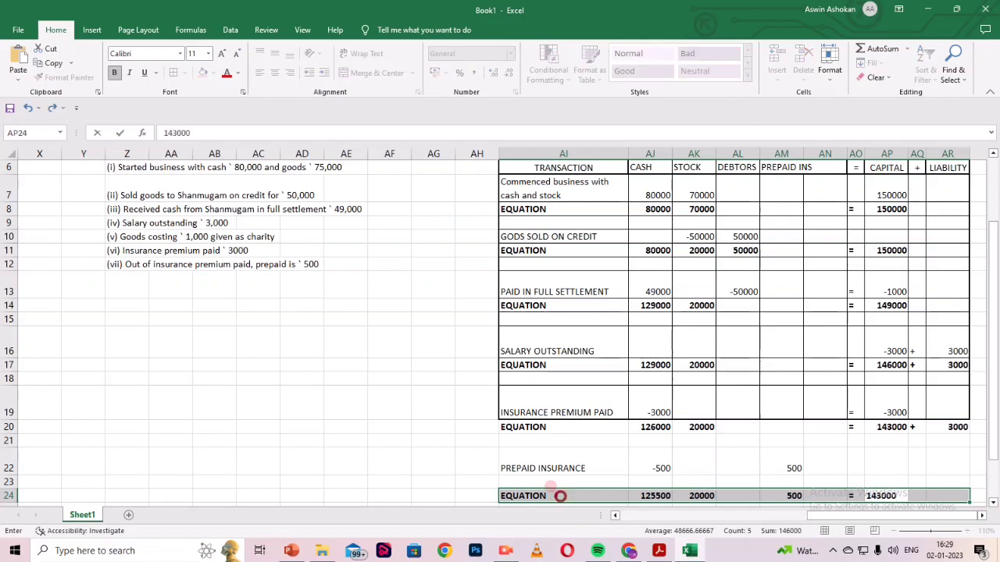
key("Tab")
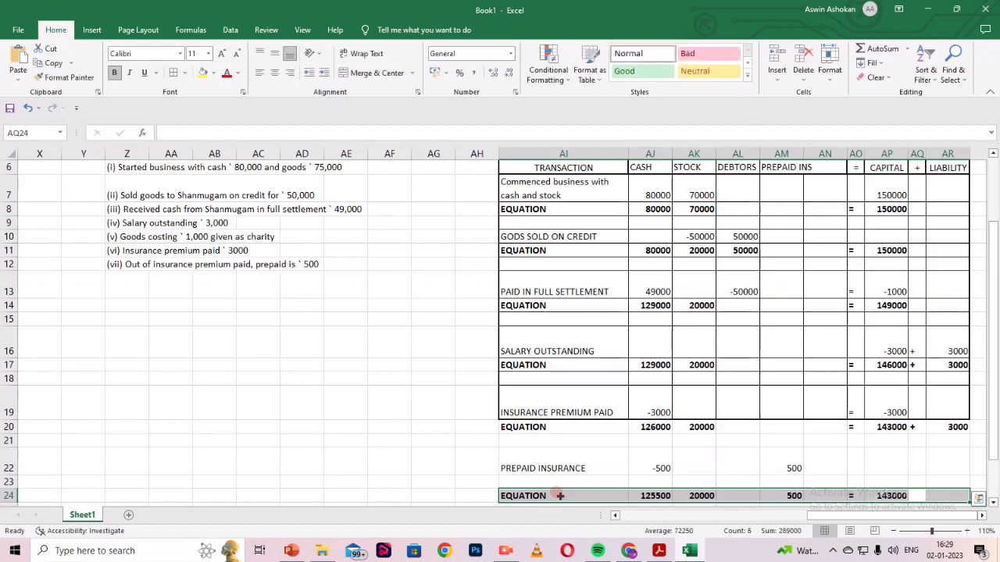
type("+")
key("Tab")
type("3000")
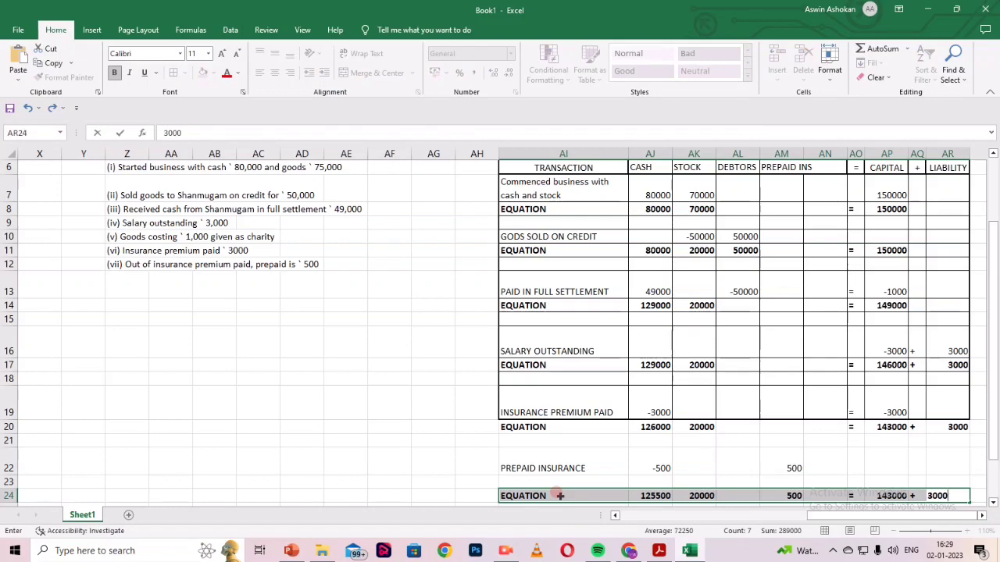
left_click(416, 479)
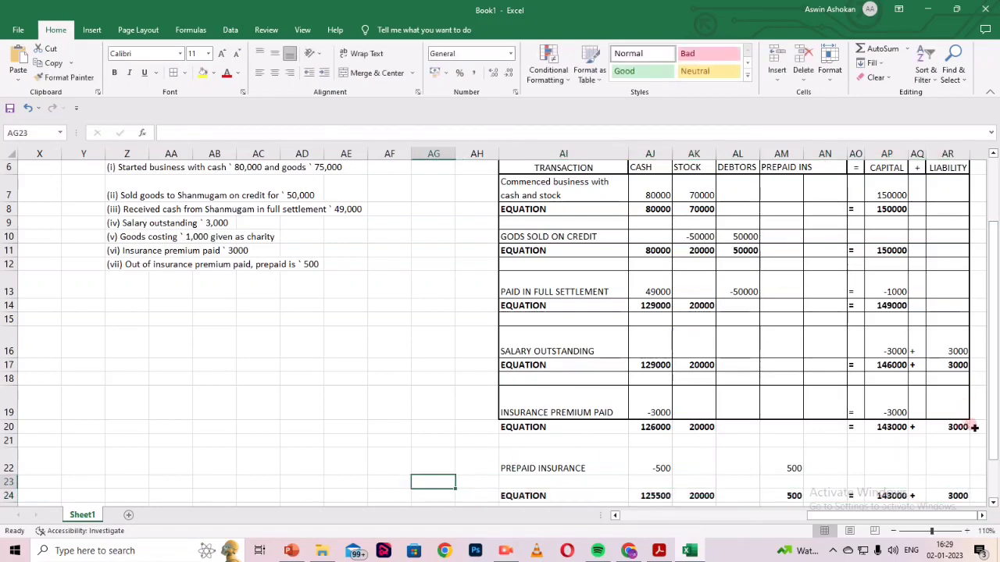
Check in row 24 that the sum of the assets equals capital plus liability.
scroll(964, 425, "down", 1)
left_click(645, 438)
left_click_drag(645, 439, 789, 438)
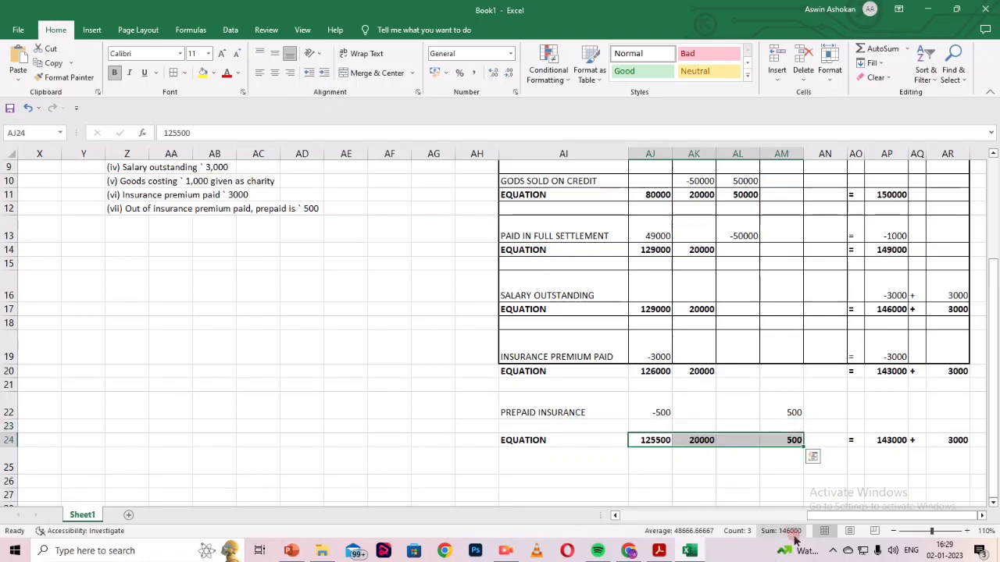
left_click(891, 440)
mouse_move(916, 434)
left_mouse_down()
mouse_move(959, 437)
mouse_move(931, 439)
left_mouse_up()
left_click(406, 482)
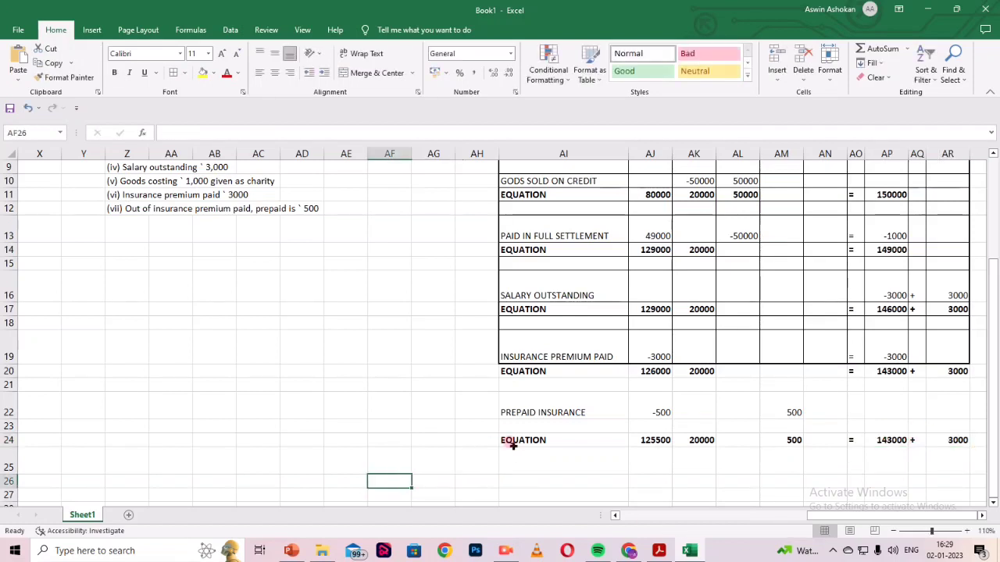
left_click_drag(521, 373, 915, 410)
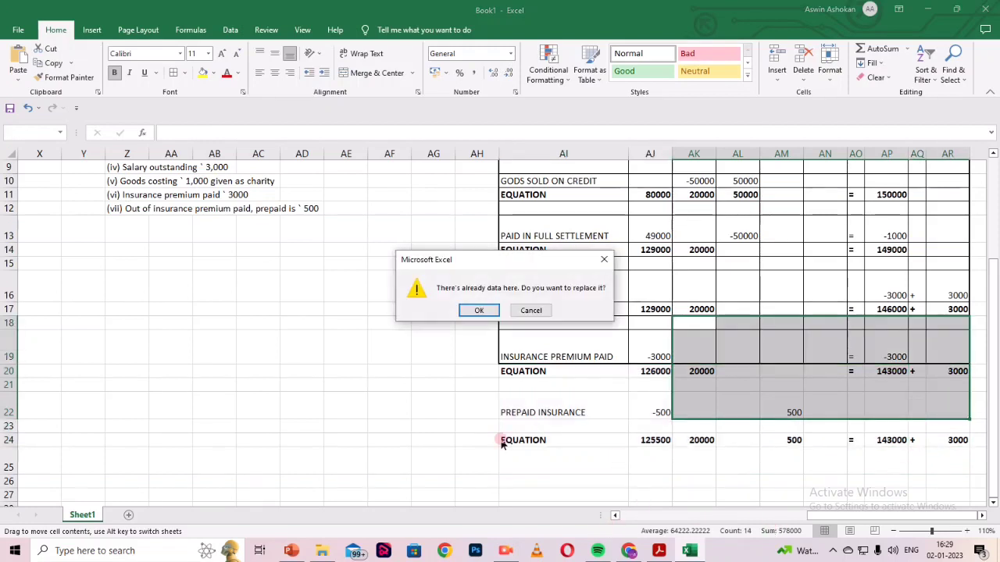
left_click(604, 259)
left_click(539, 365)
left_click_drag(540, 440, 743, 415)
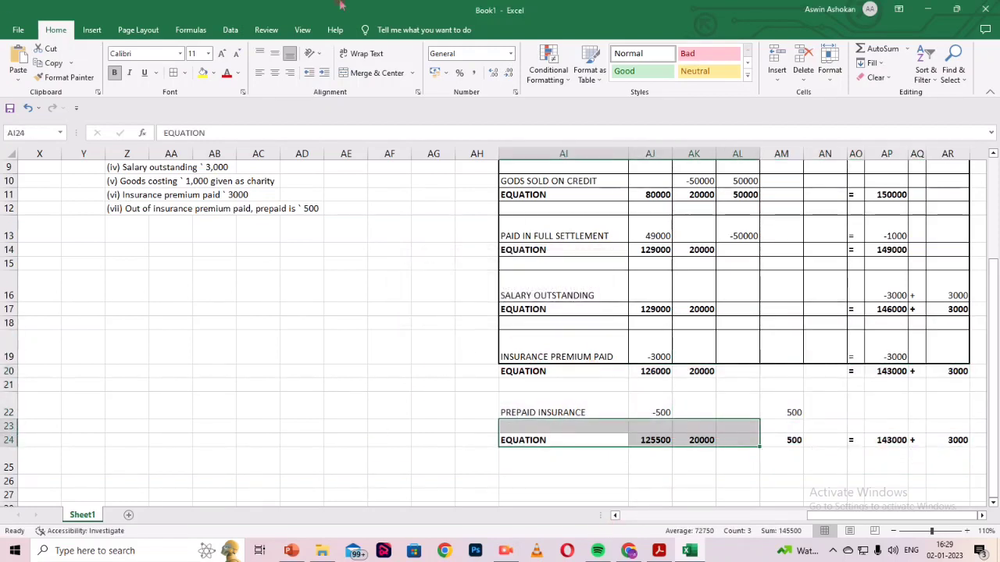
Apply all borders to the new rows of the table, cells AI20 to AR24.
left_click_drag(952, 442, 539, 371)
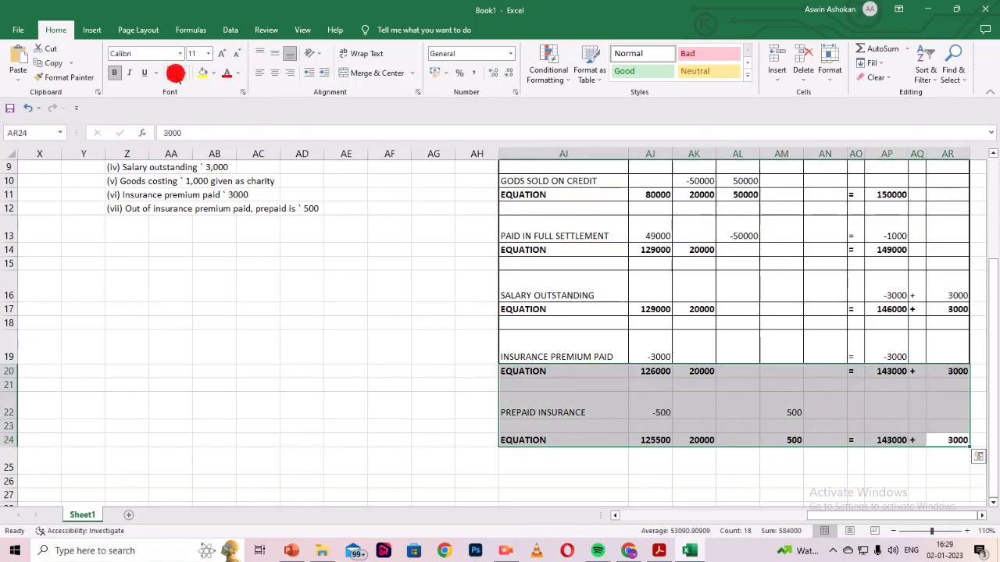
left_click_drag(991, 364, 925, 350)
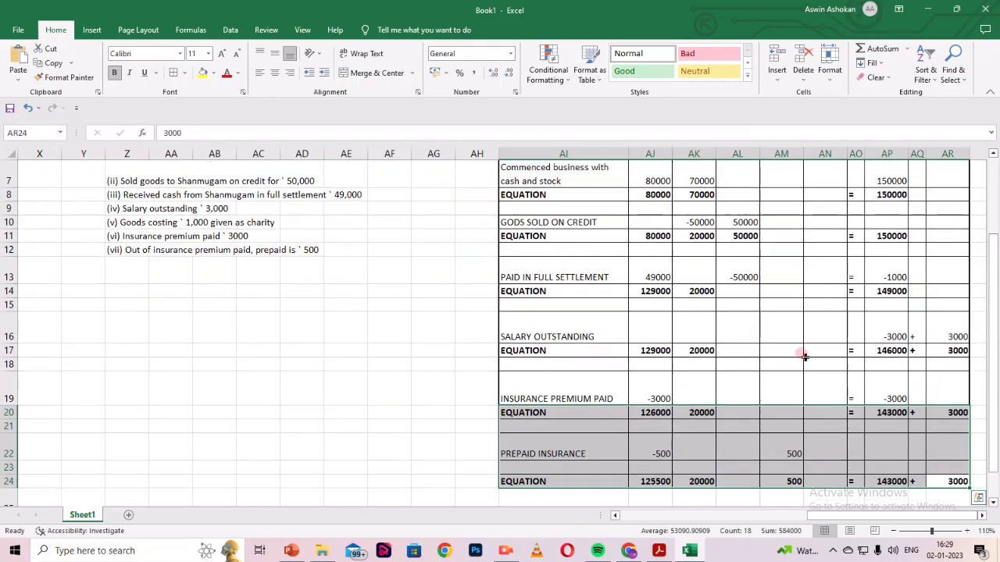
left_click_drag(991, 342, 990, 335)
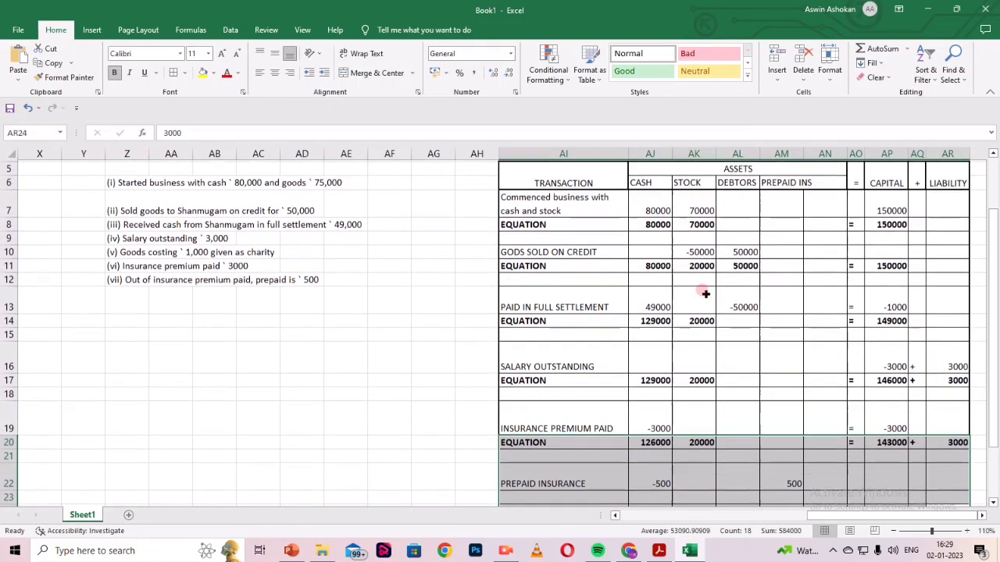
Apply a thick outside border around the transaction rows, from AI7 down to the last equation row in column AR.
left_click_drag(576, 196, 929, 451)
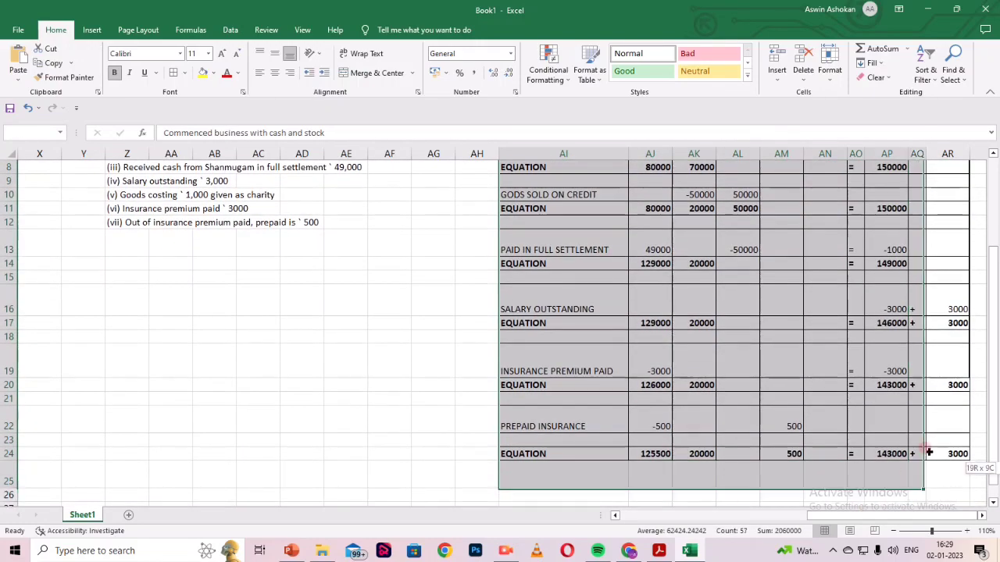
left_click(184, 73)
left_click(211, 208)
scroll(356, 329, "up", 3)
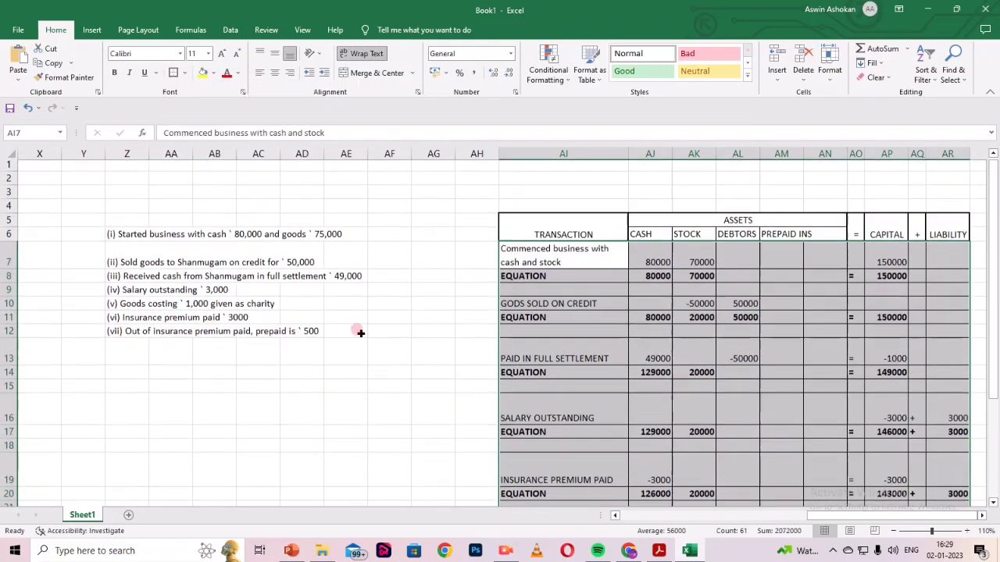
left_click(414, 409)
Switch to the 11th_Accountancy_EM PDF in Adobe Acrobat.
mouse_move(993, 399)
left_mouse_down()
mouse_move(993, 422)
mouse_move(992, 395)
left_mouse_up()
left_click_drag(875, 517, 672, 519)
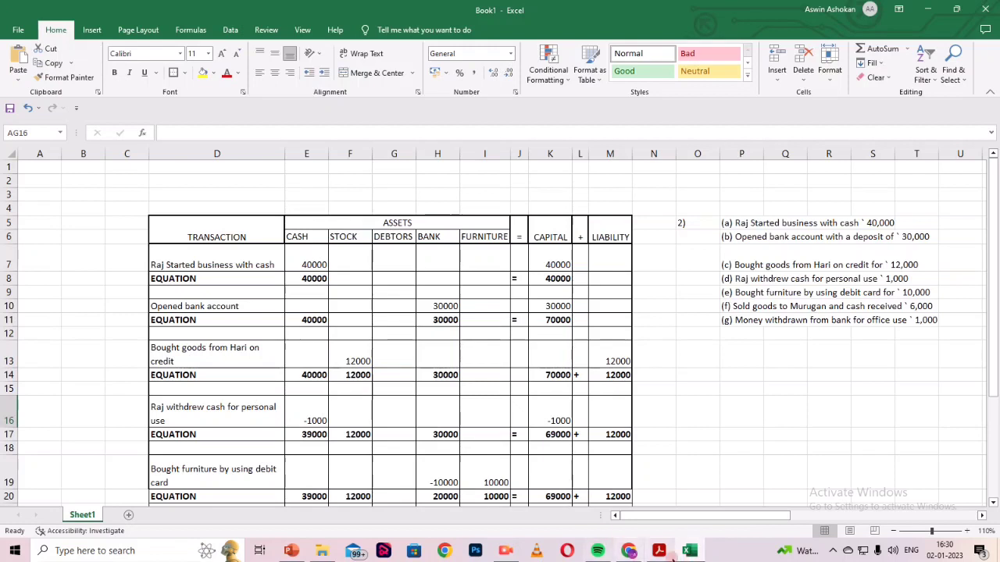
mouse_move(658, 552)
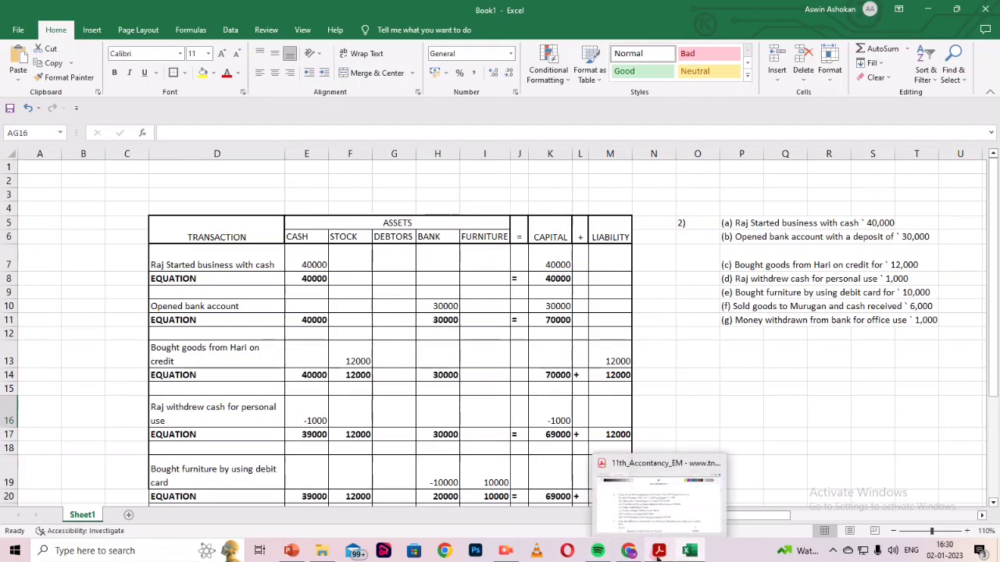